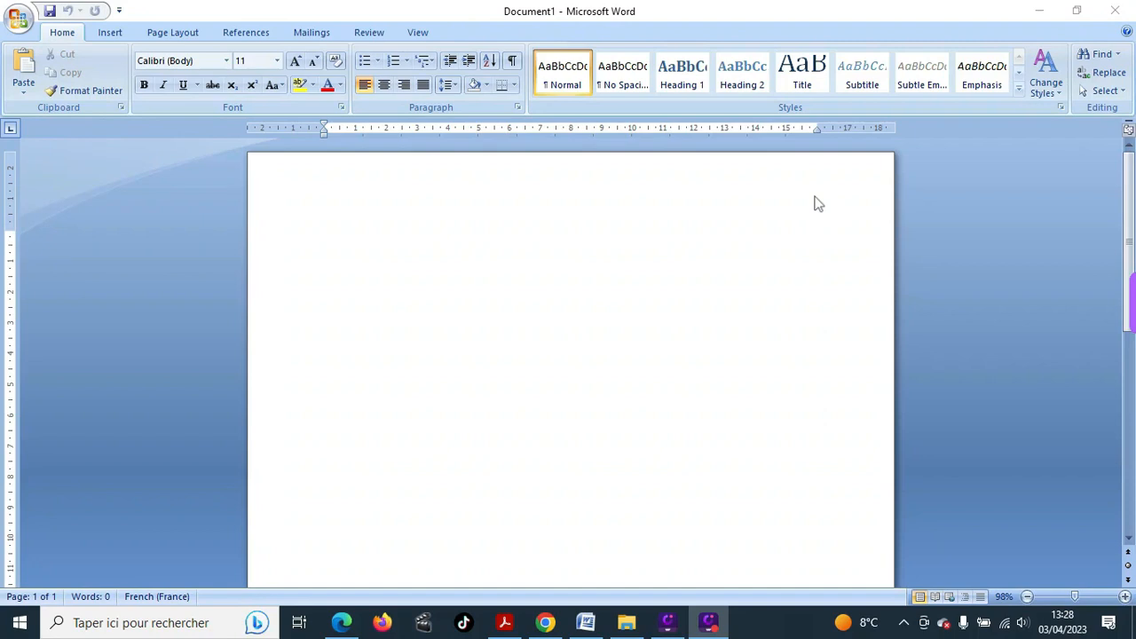
- Open the Shapes gallery from the Insert tab on the blank document
click(110, 32)
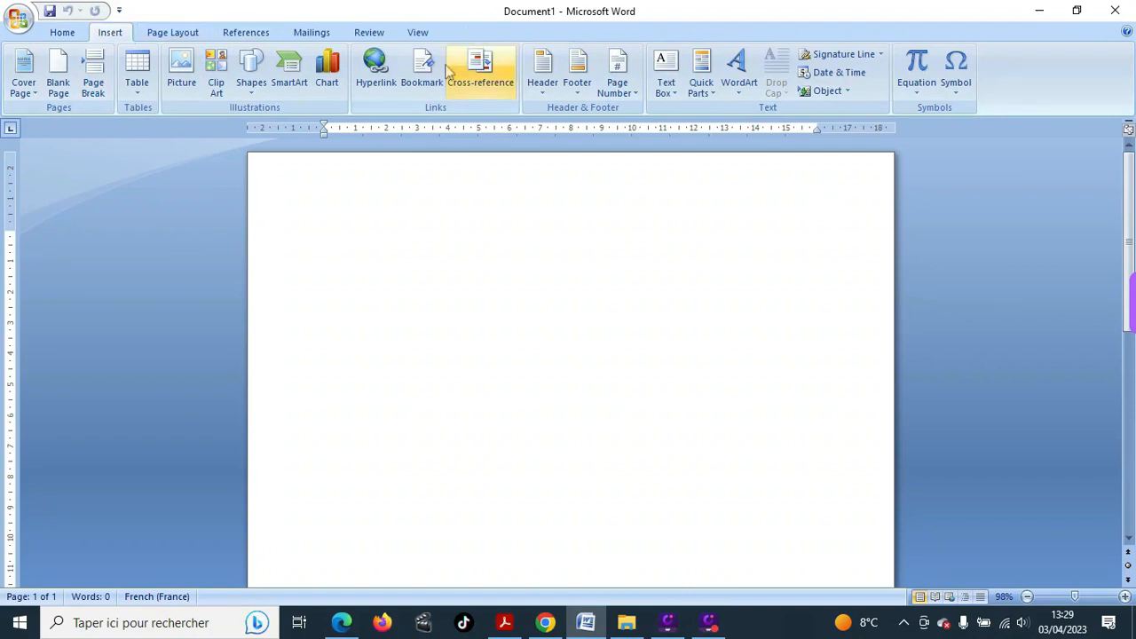
click(252, 88)
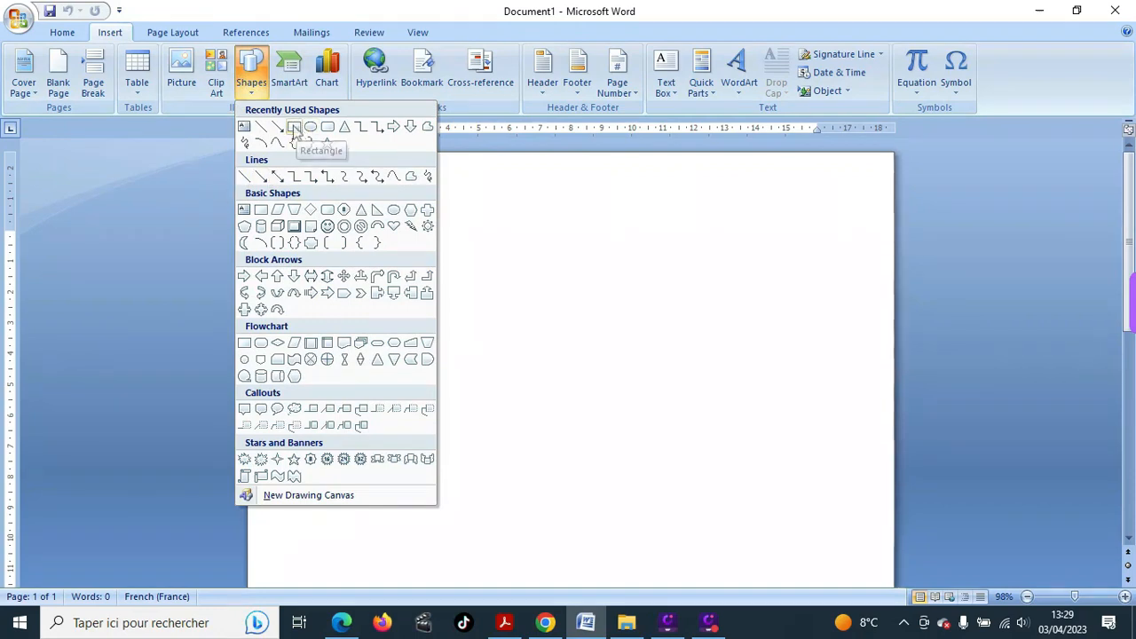
- Draw a rectangle from the page's top-left corner across the full page width
click(293, 127)
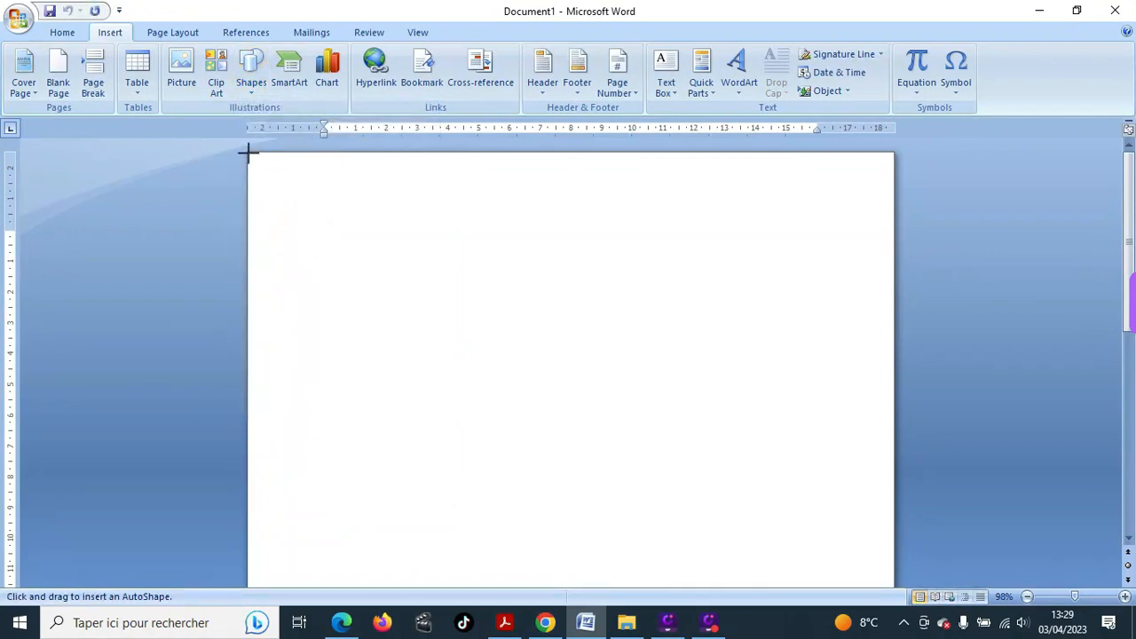
mouse_move(248, 153)
mouse_down()
mouse_move(399, 248)
mouse_move(585, 335)
mouse_move(869, 355)
mouse_move(890, 343)
mouse_move(891, 292)
mouse_up()
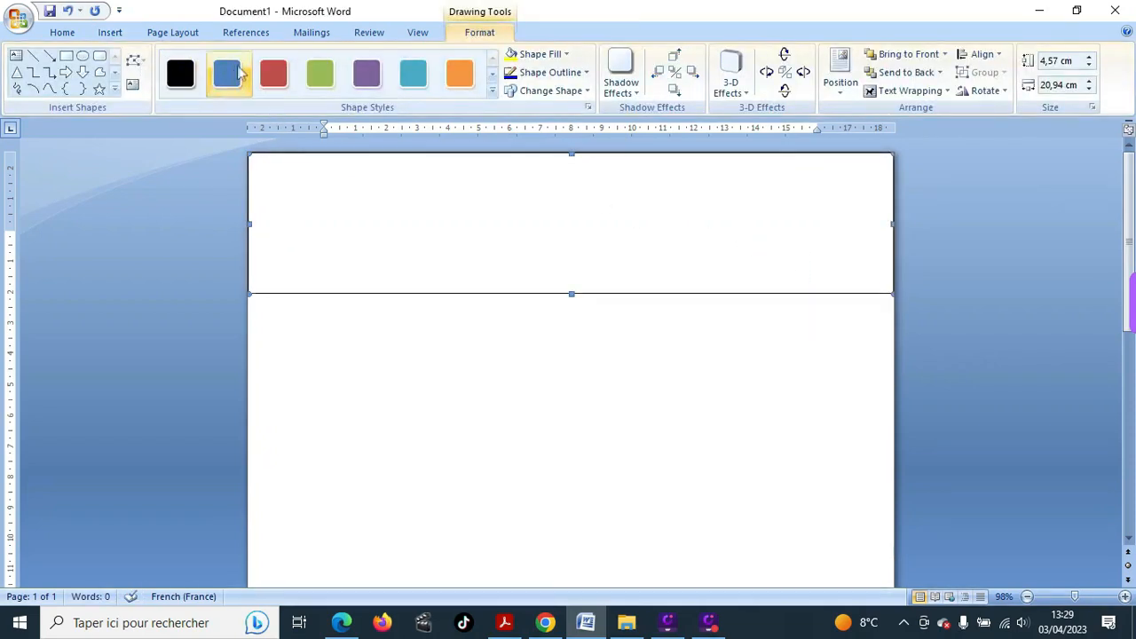
- Apply the solid blue Accent 1 shape style to the top rectangle
click(493, 92)
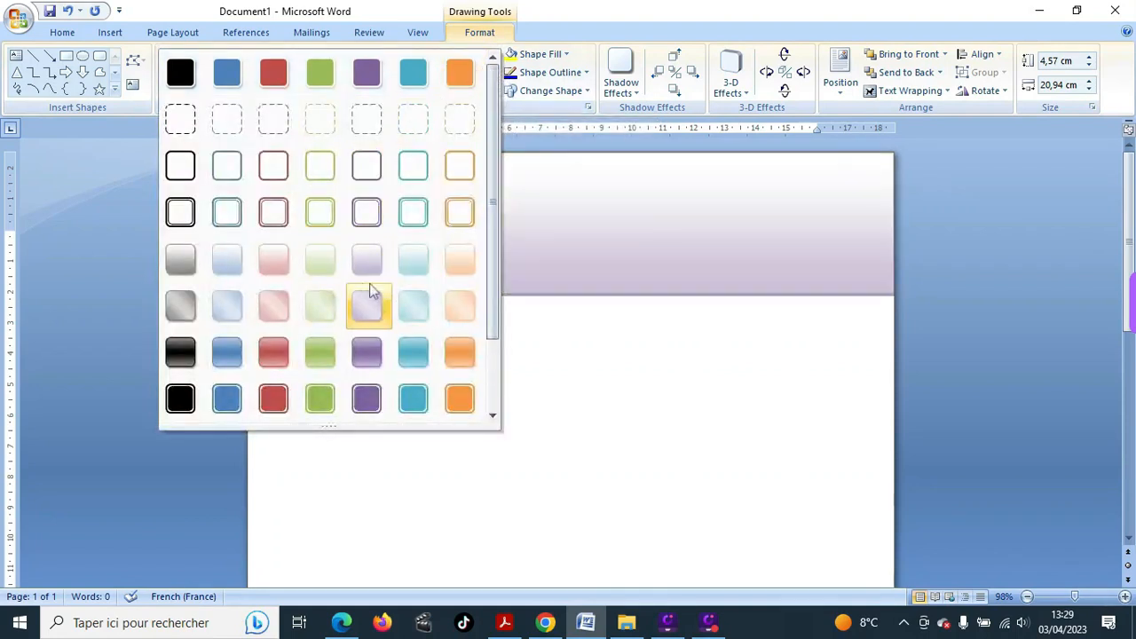
scroll(495, 357, down, 2)
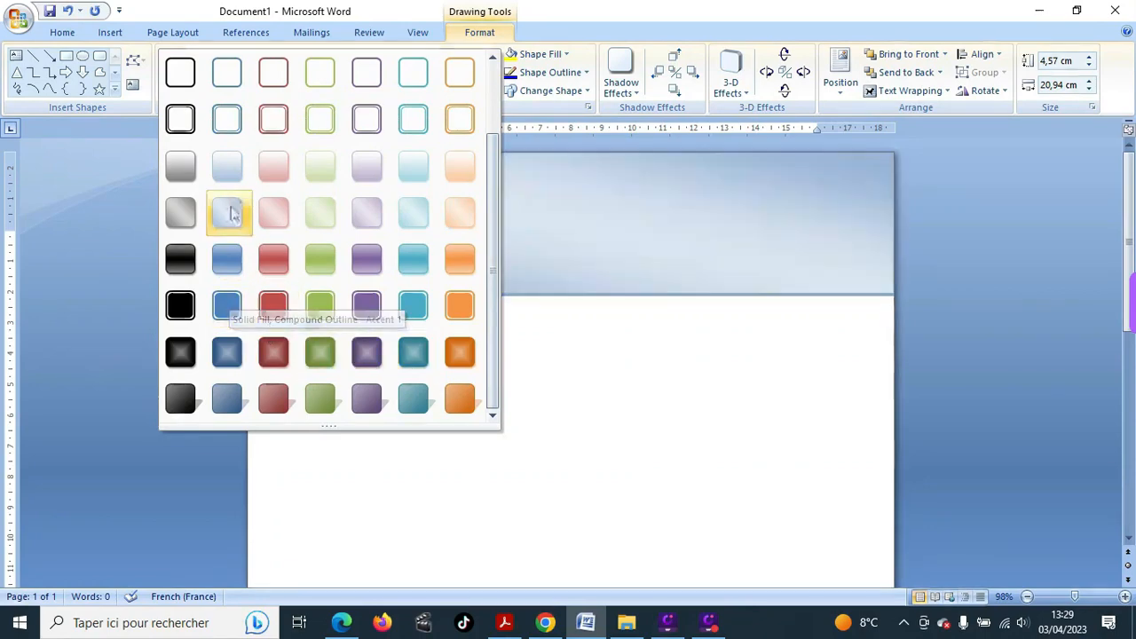
scroll(293, 209, up, 2)
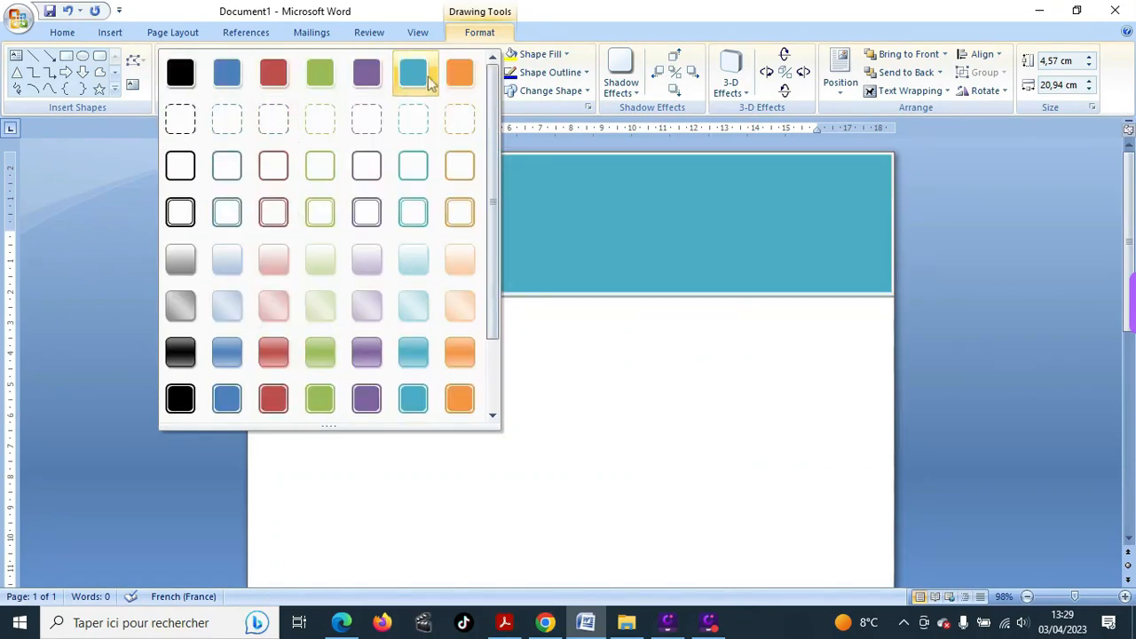
click(228, 73)
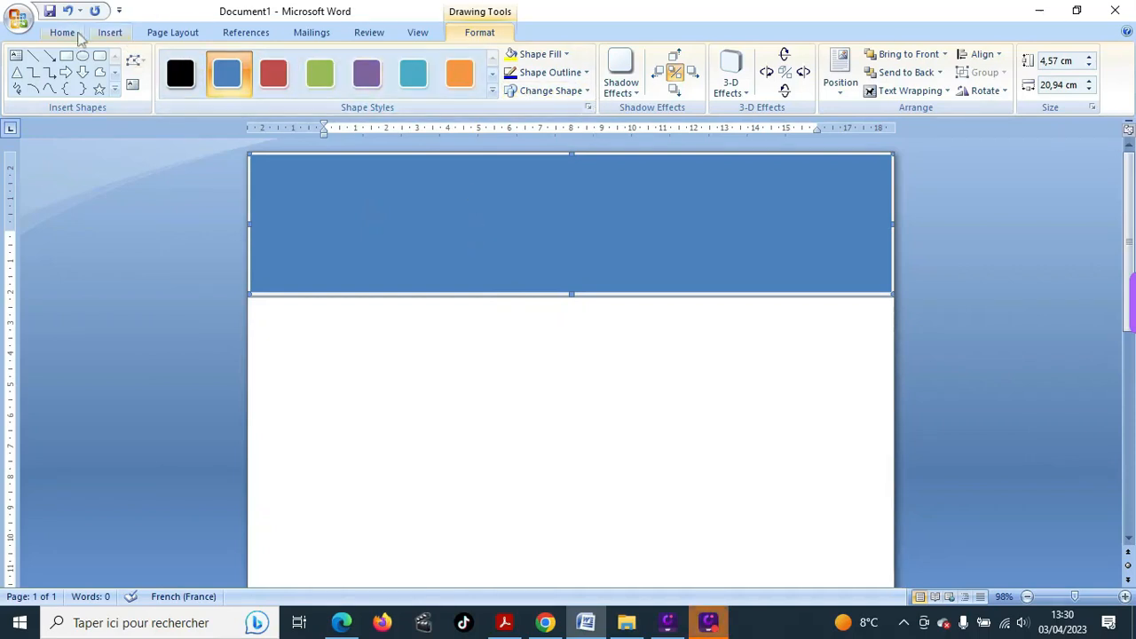
- Shorten the blue band to 3,97 cm tall and reopen the Shapes gallery
click(572, 295)
drag(571, 294, 571, 275)
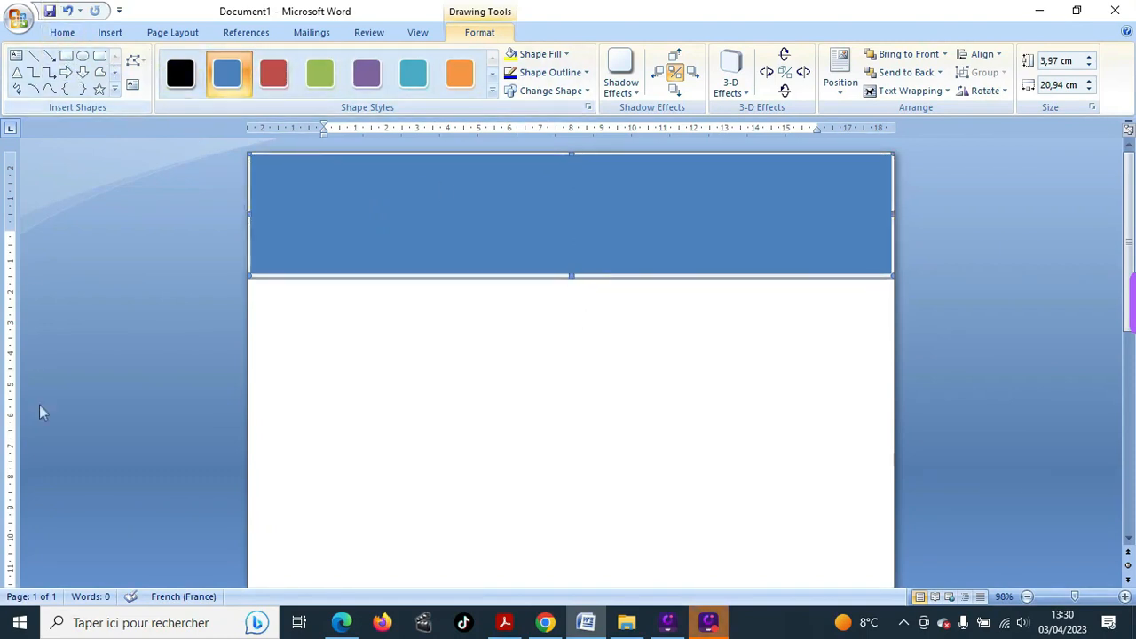
click(111, 33)
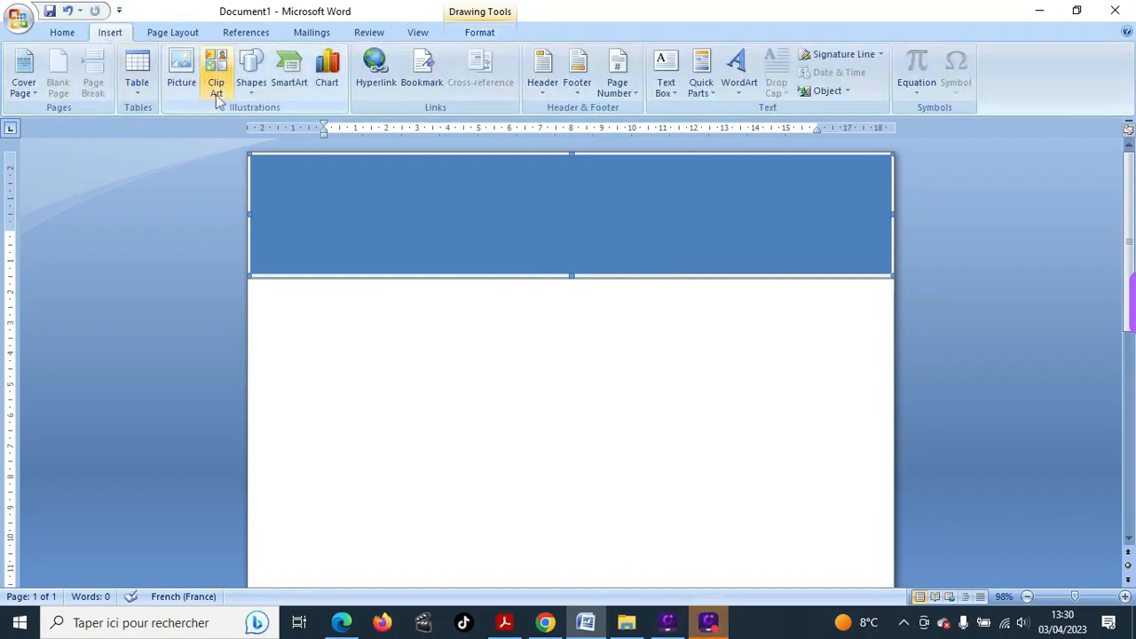
click(252, 89)
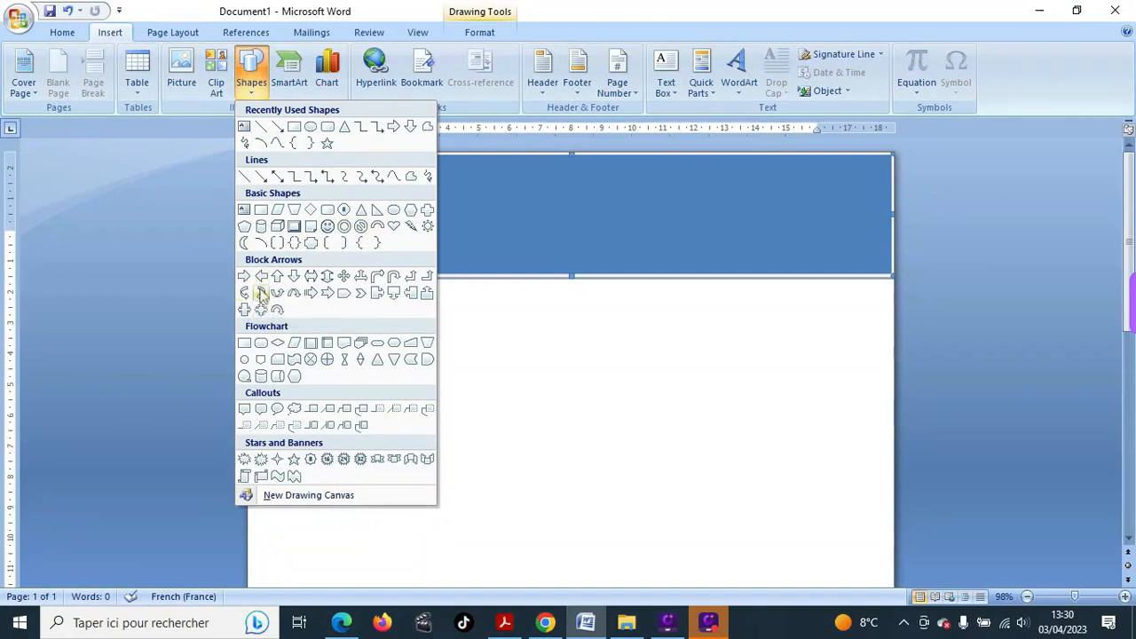
- Draw a Moon shape, about 4.89 by 4.7 cm, overlapping the band's lower-left side
click(246, 244)
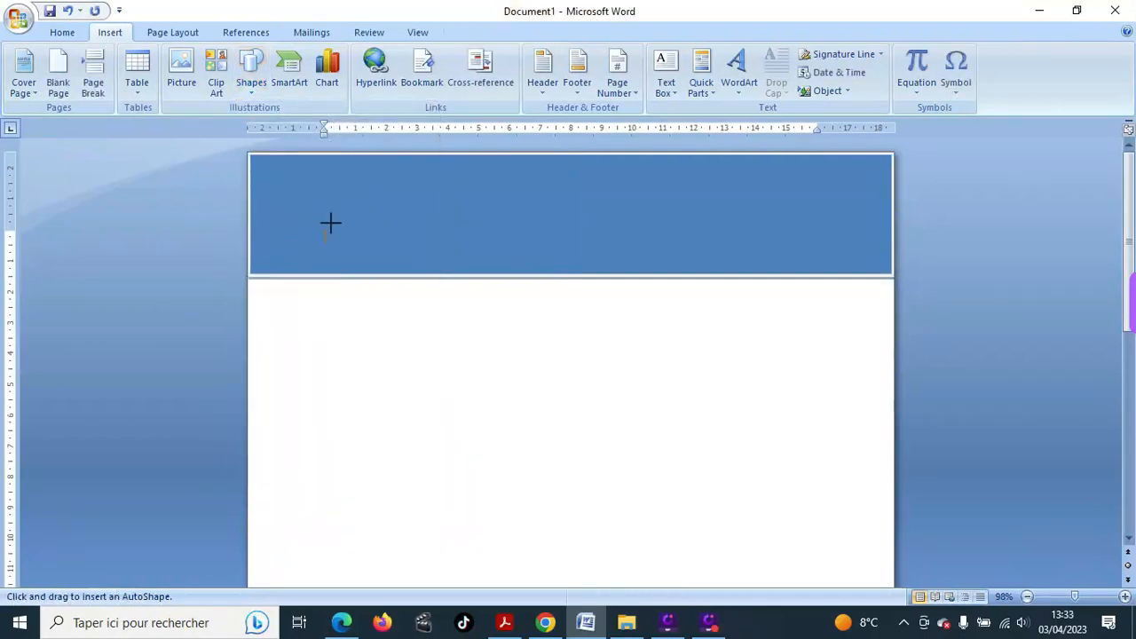
mouse_move(317, 236)
mouse_down()
mouse_move(332, 271)
mouse_move(460, 387)
mouse_up()
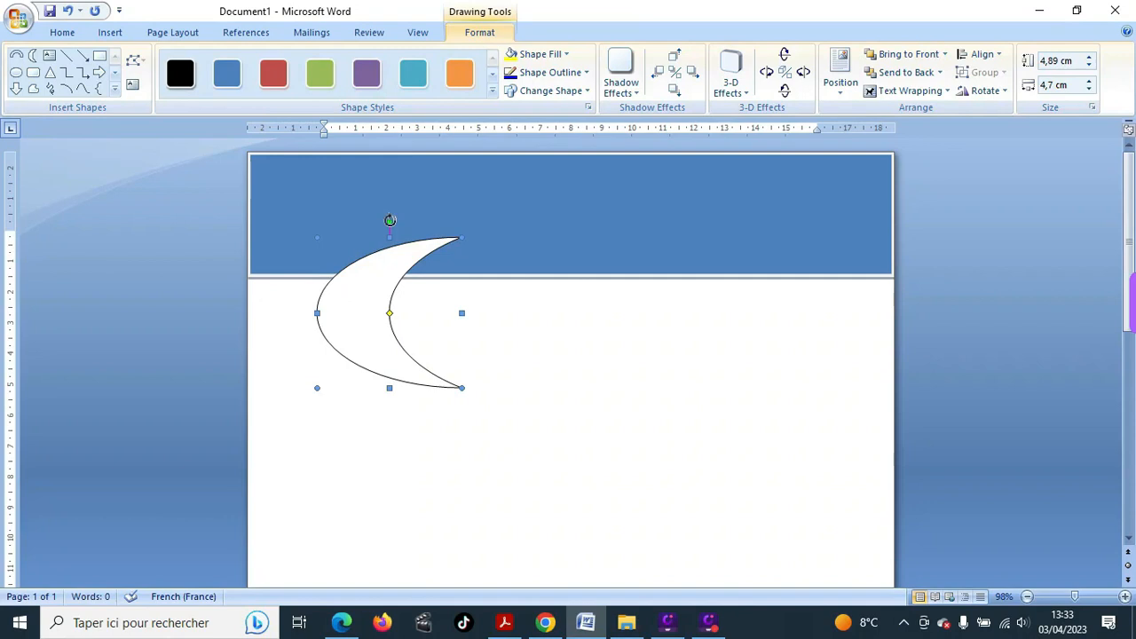
- Rotate the moon and stretch it into a flat arch 18,32 cm wide, 3,09 cm tall
drag(389, 220, 475, 304)
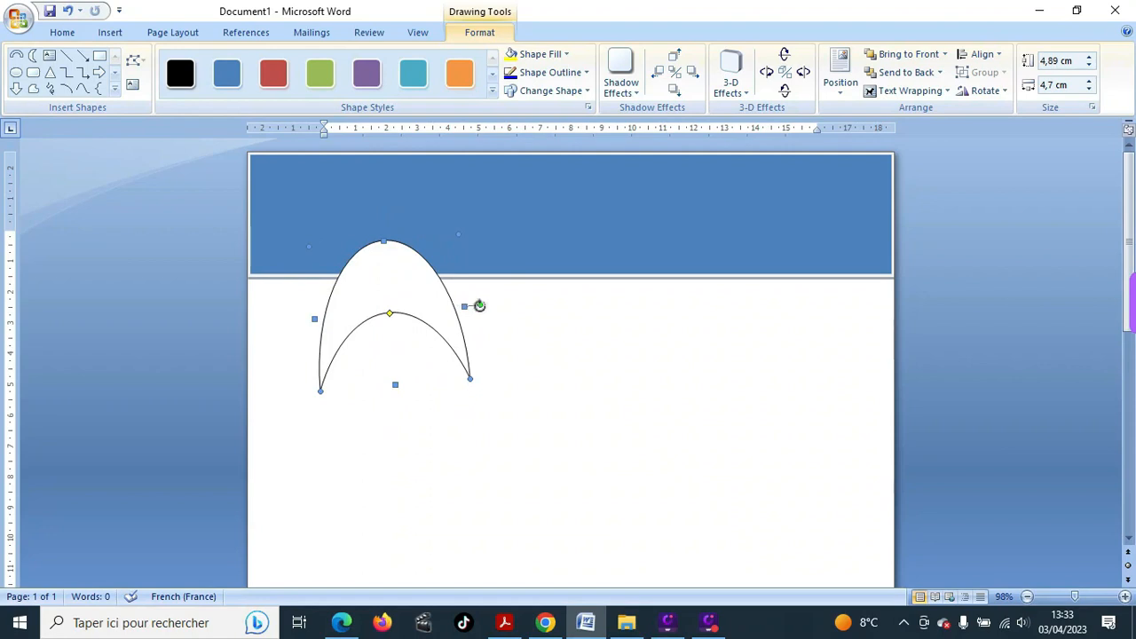
drag(480, 306, 479, 312)
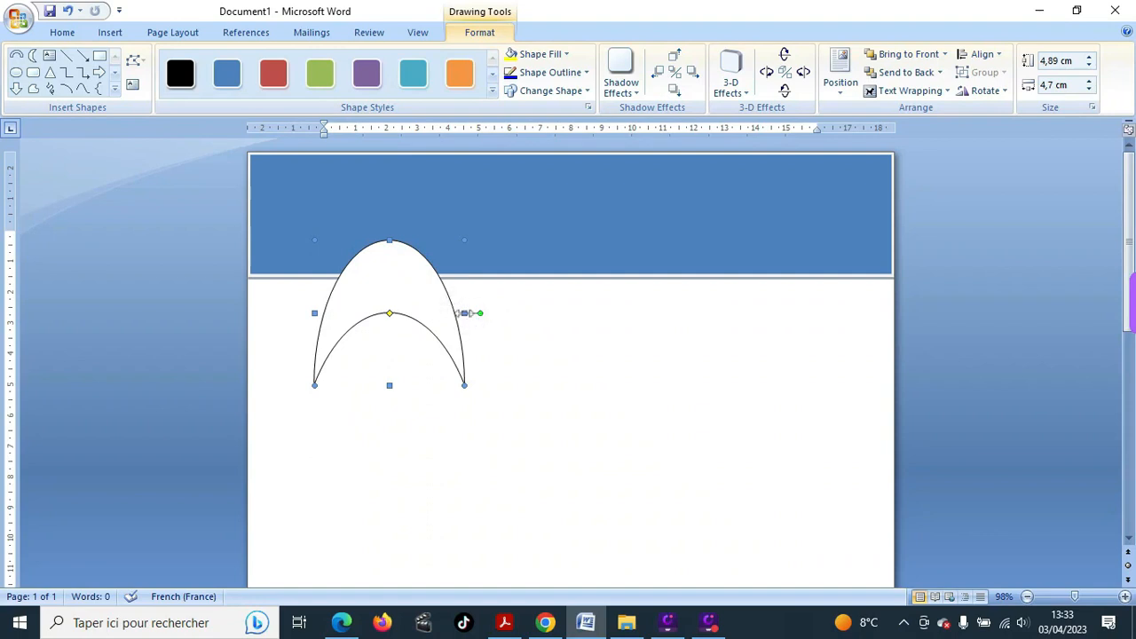
drag(464, 312, 829, 294)
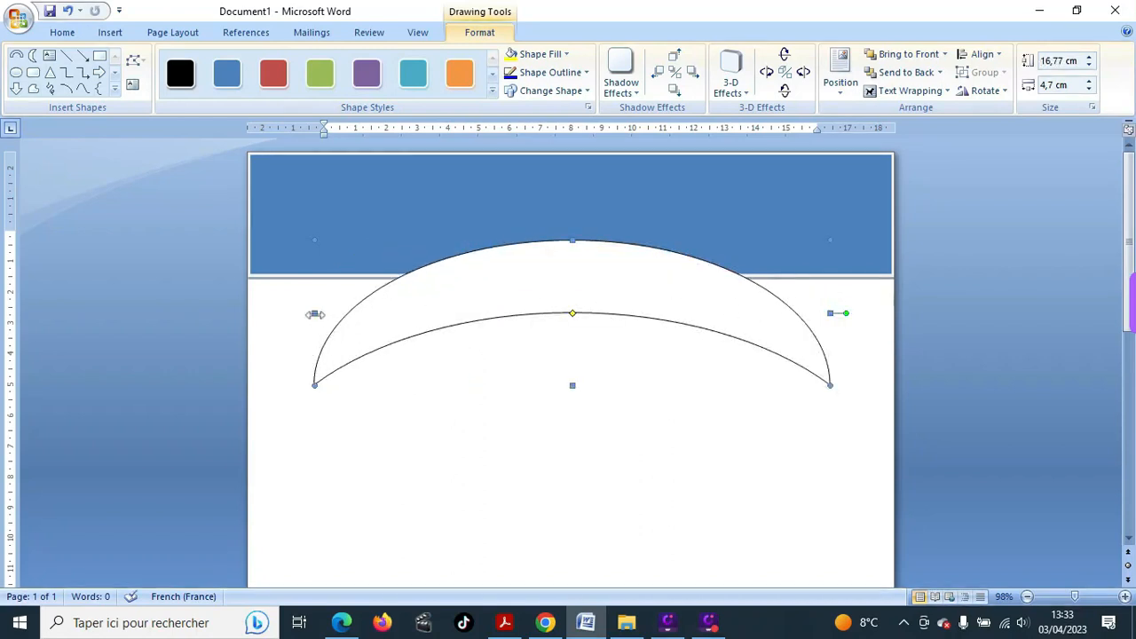
drag(312, 314, 264, 321)
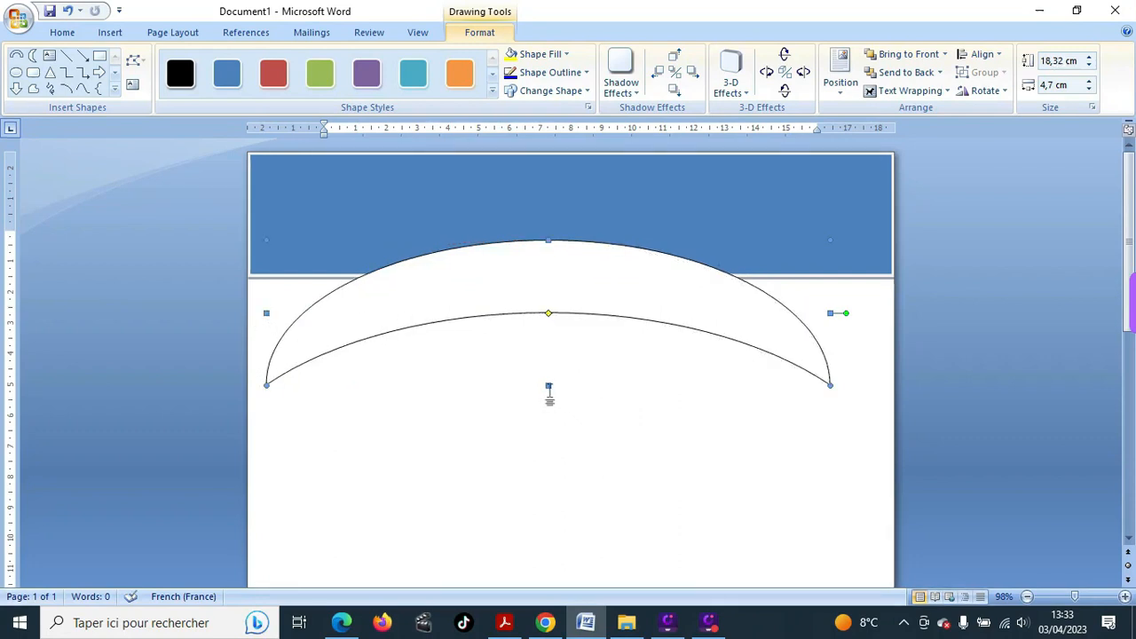
drag(549, 384, 548, 335)
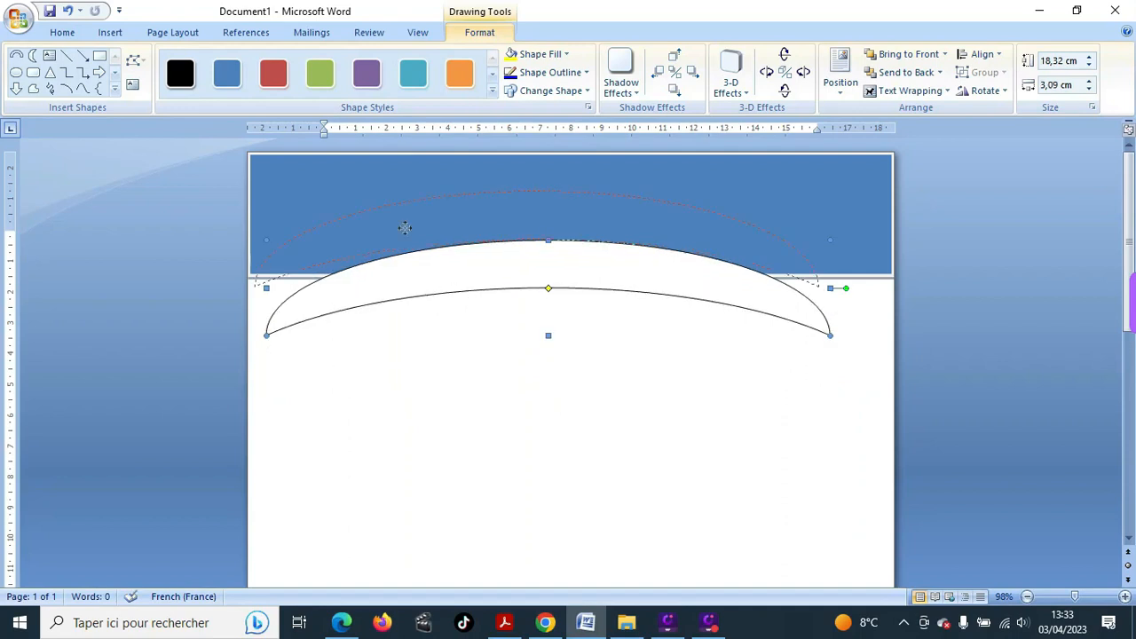
- Move the arch across the band's bottom edge and widen it to 20,59 cm, sitting slightly lower
drag(403, 228, 401, 228)
drag(400, 219, 398, 220)
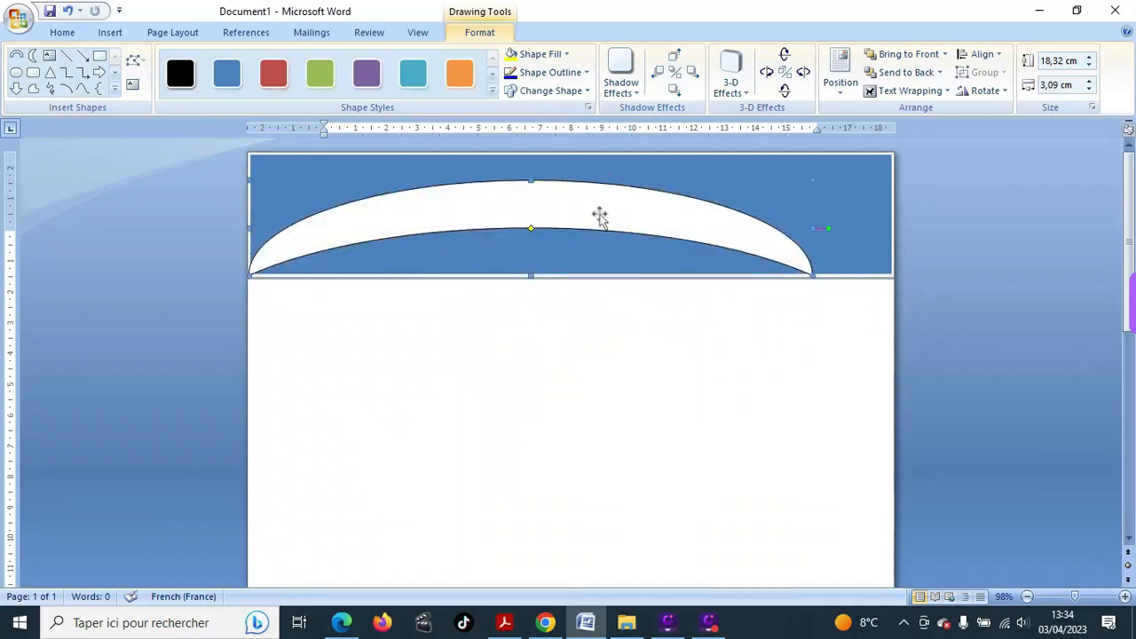
drag(600, 216, 527, 257)
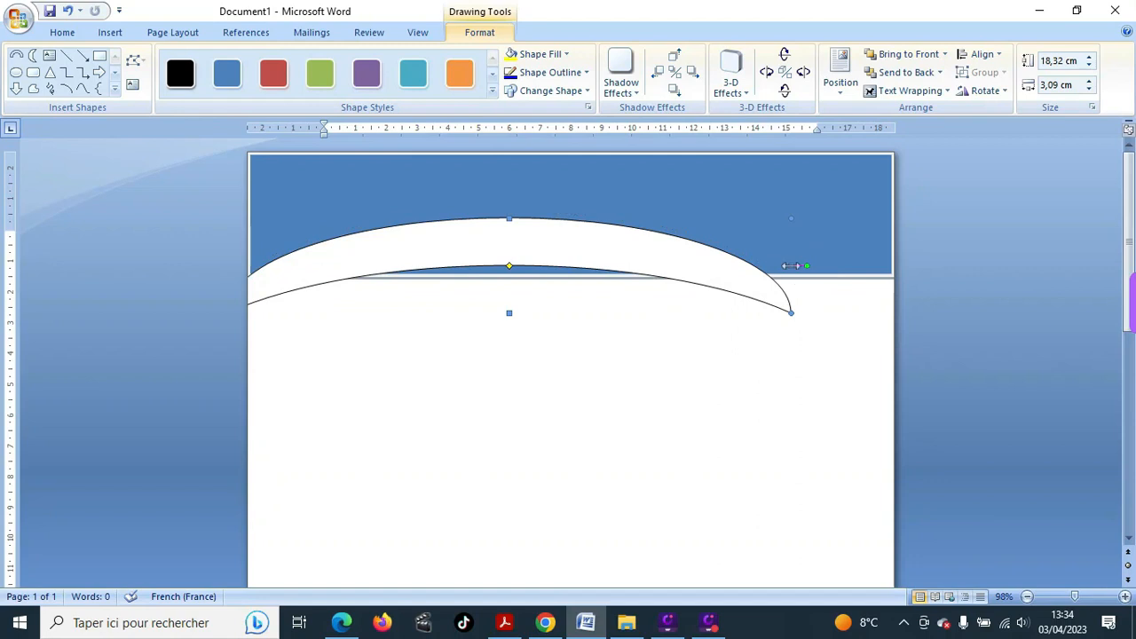
drag(791, 265, 860, 240)
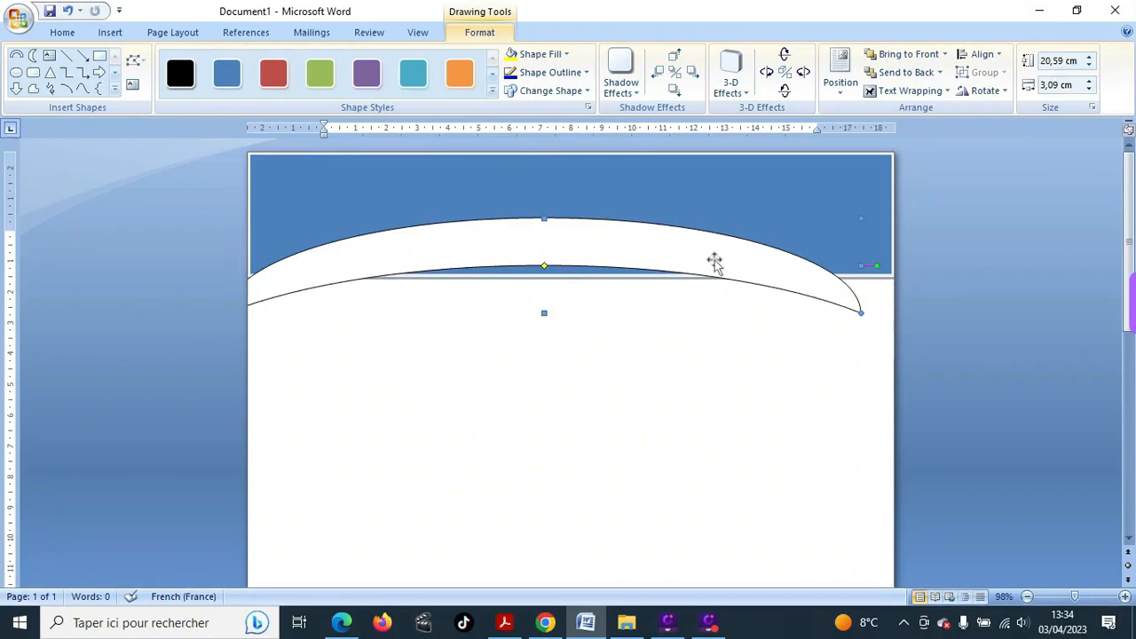
drag(710, 261, 680, 279)
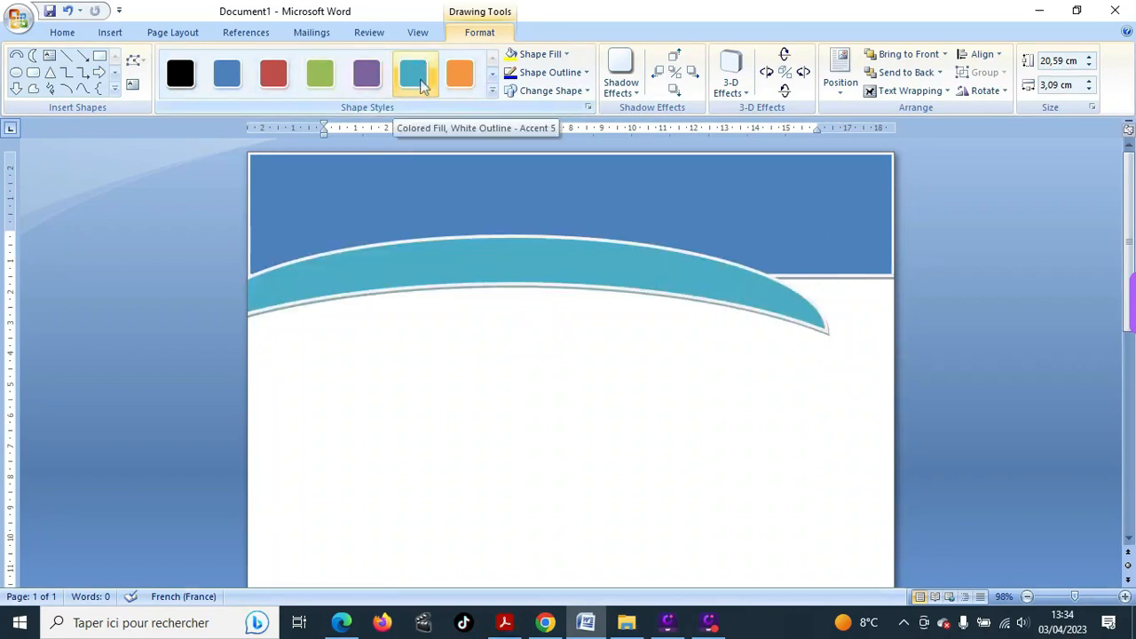
- Give the arch the teal Colored Fill, White Outline – Accent 5 style, then deselect it
click(492, 90)
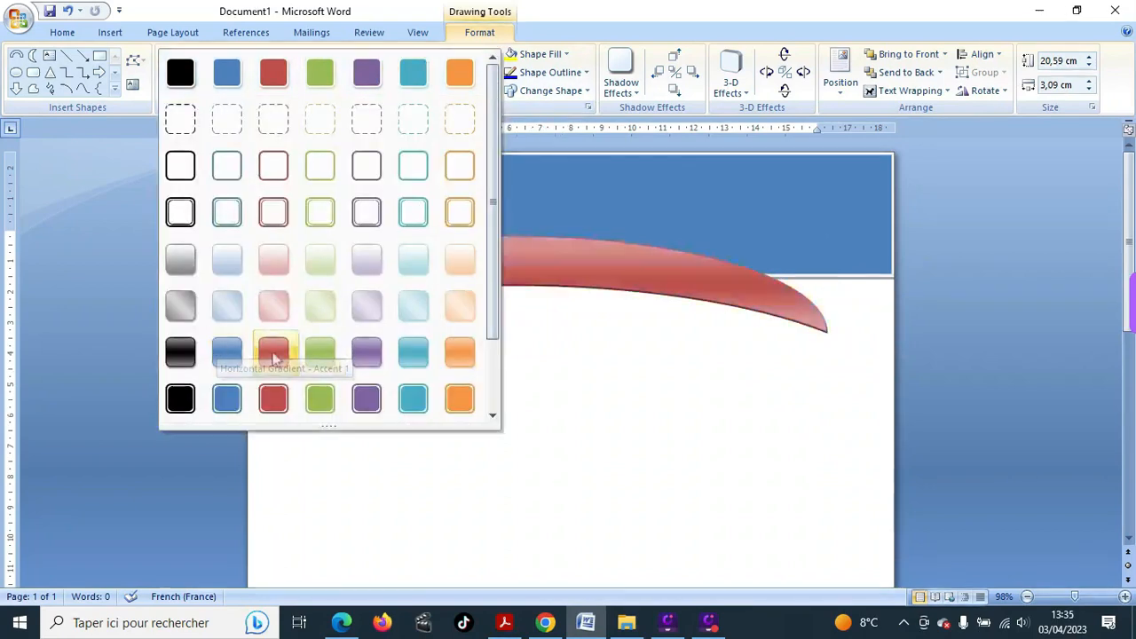
click(411, 77)
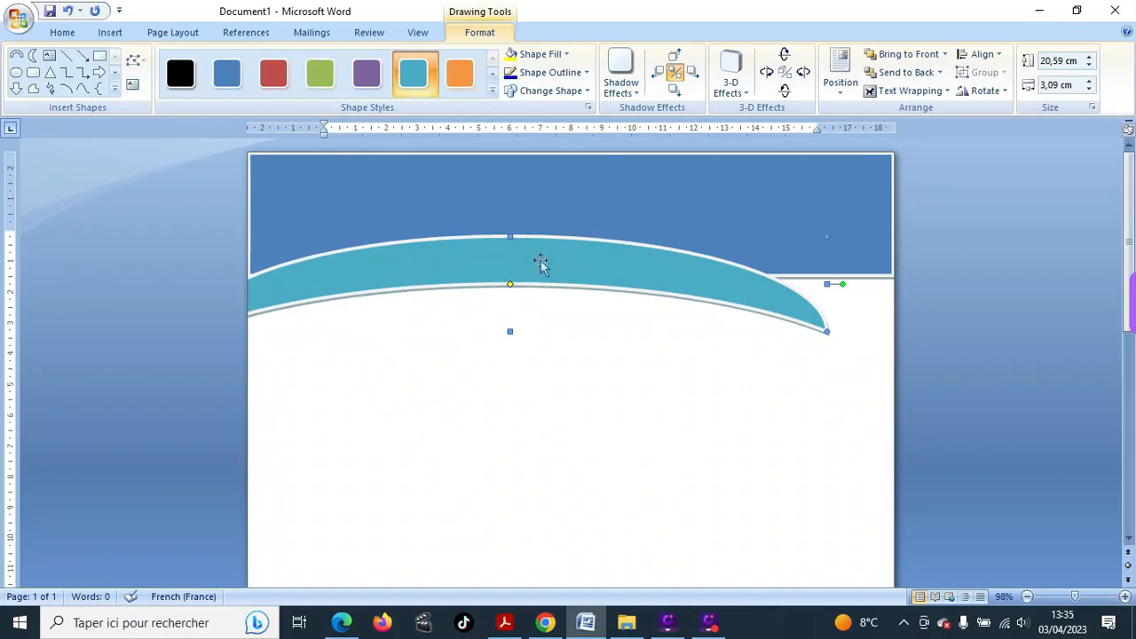
click(770, 213)
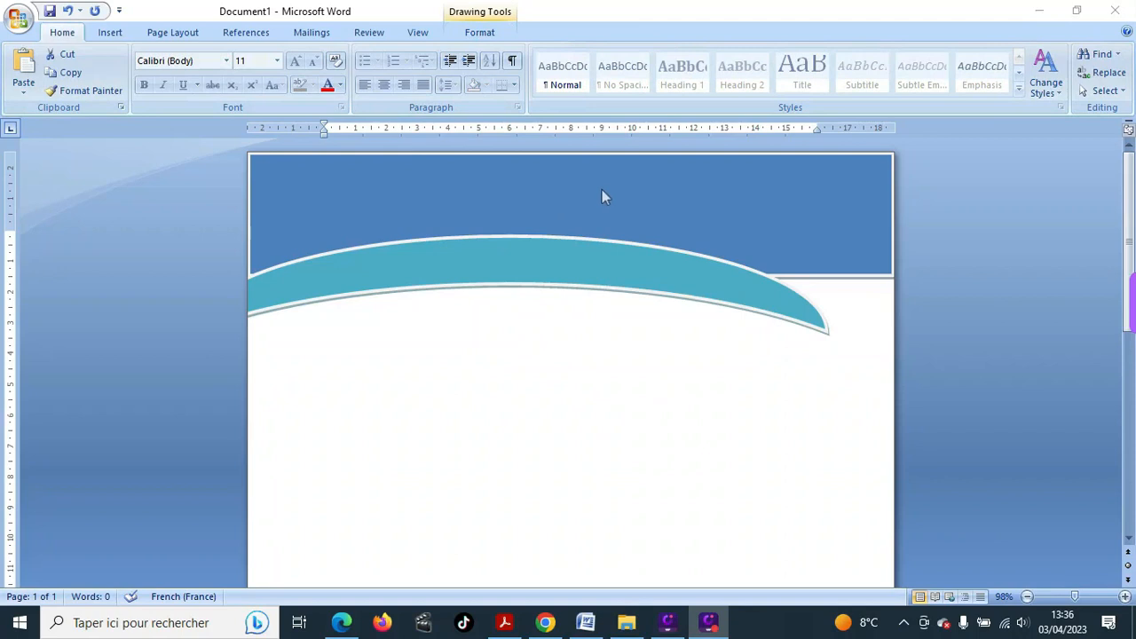
- Use Add Text on the blue band and type a line of placeholder 'g' letters inside
click(665, 193)
right_click(667, 191)
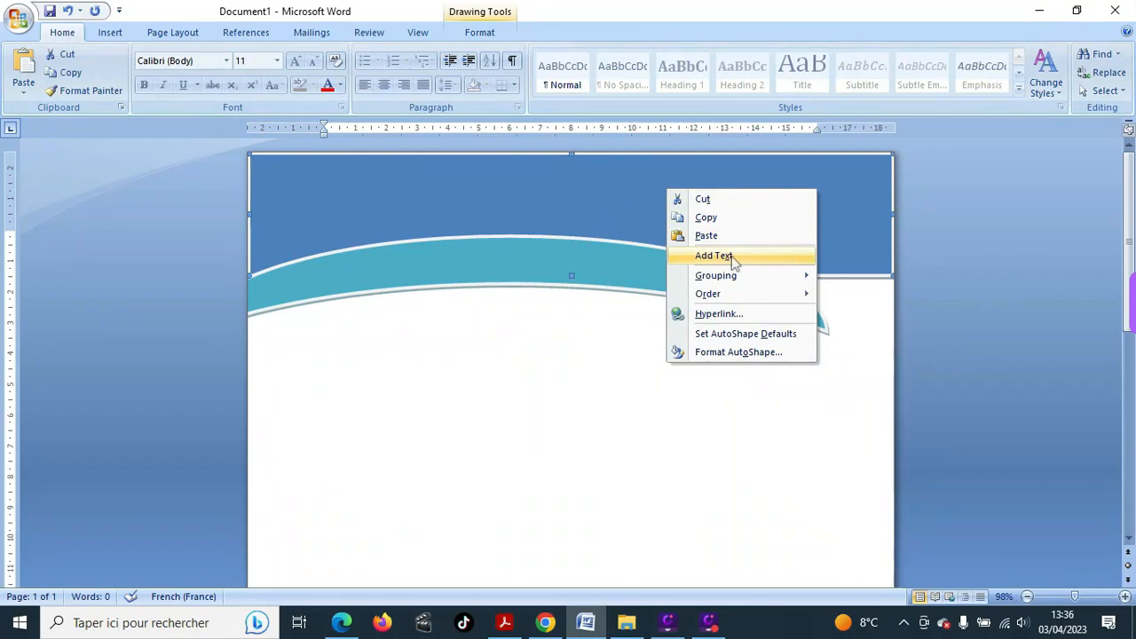
click(714, 256)
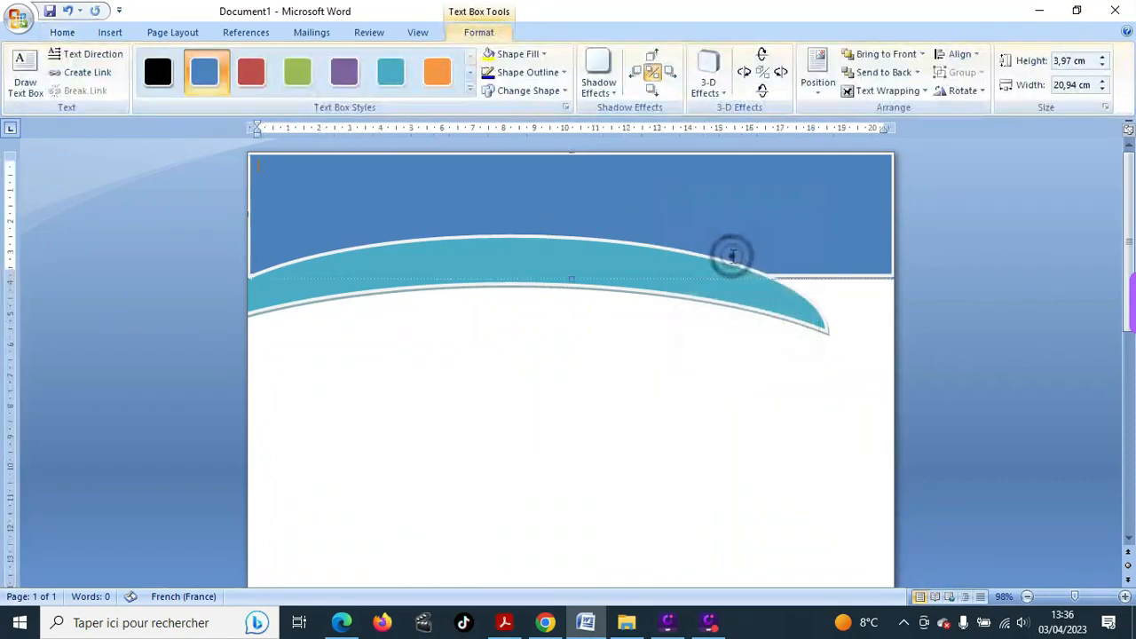
click(631, 205)
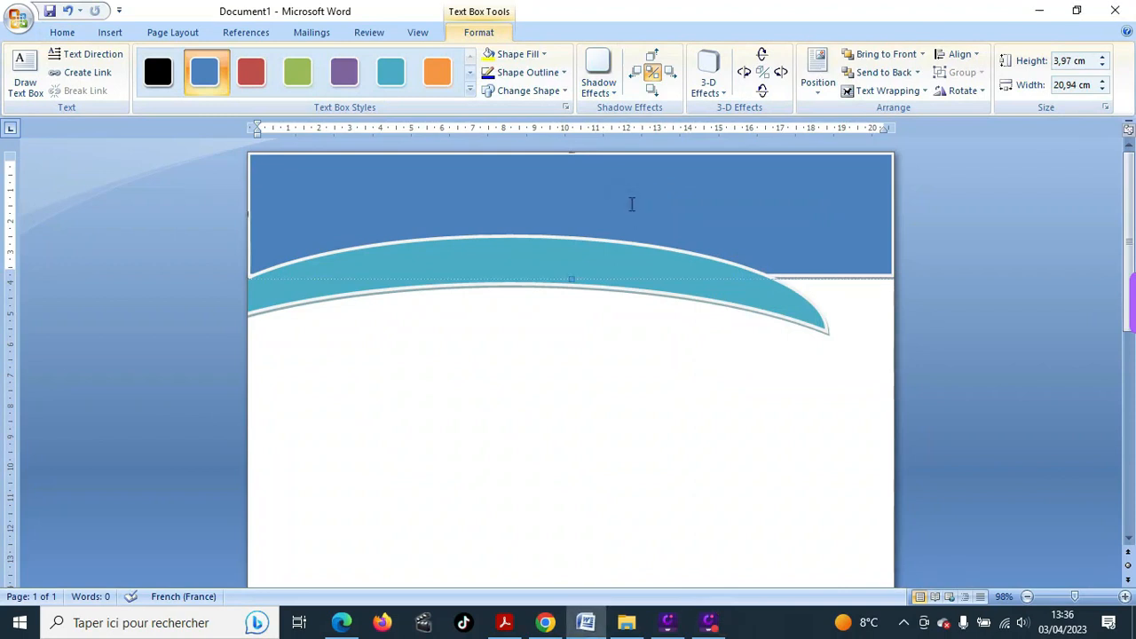
text(ggggggggg)
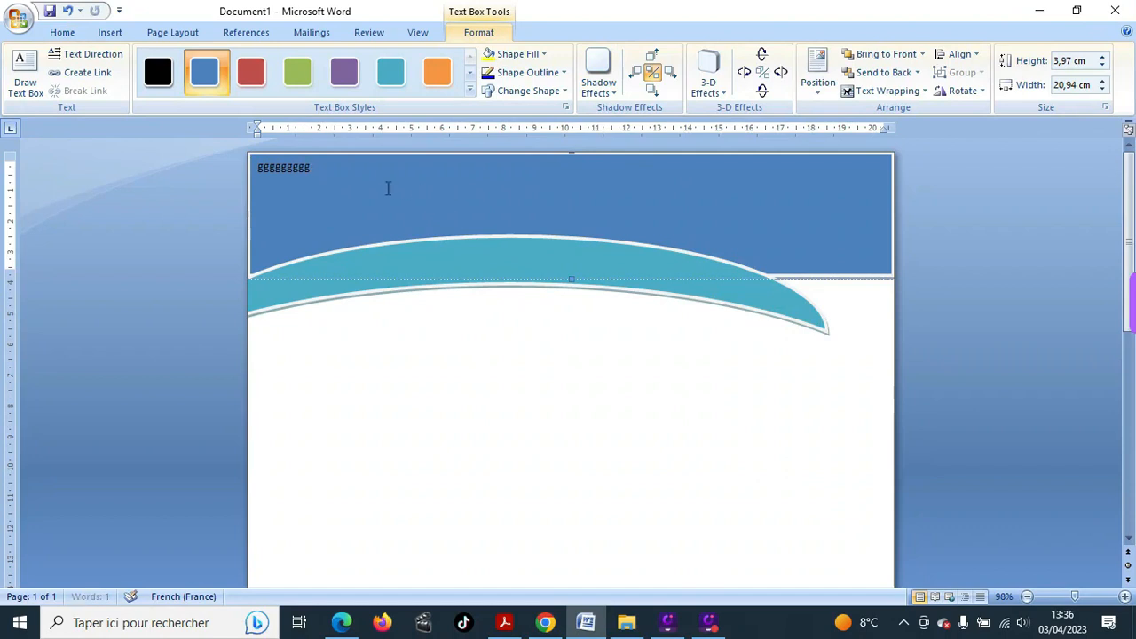
key(BackSpace)
key(BackSpace)
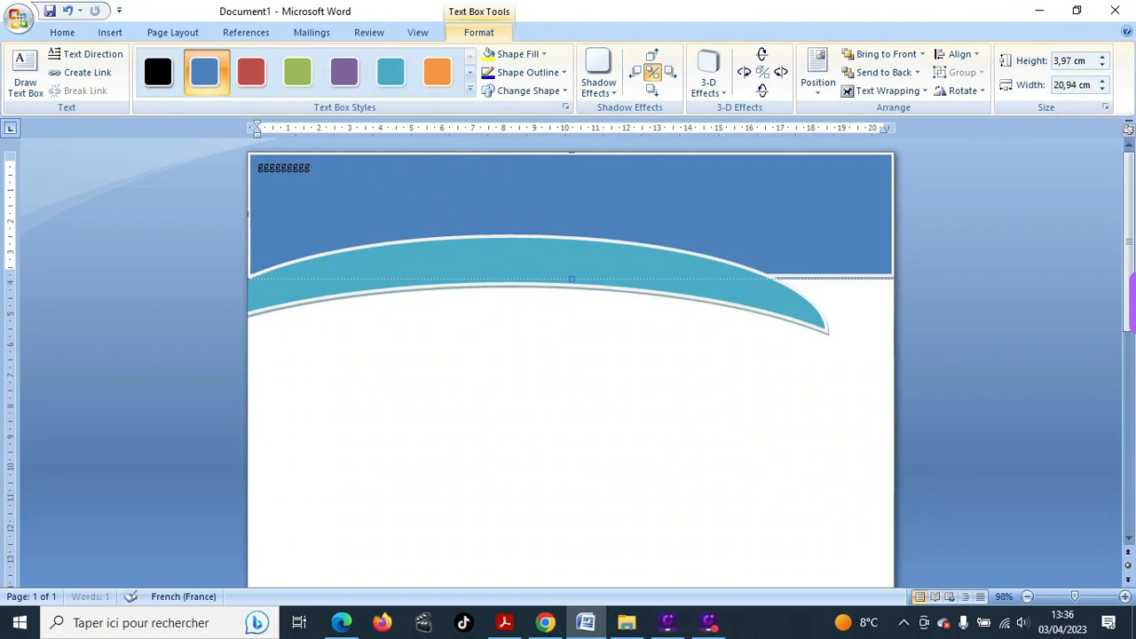
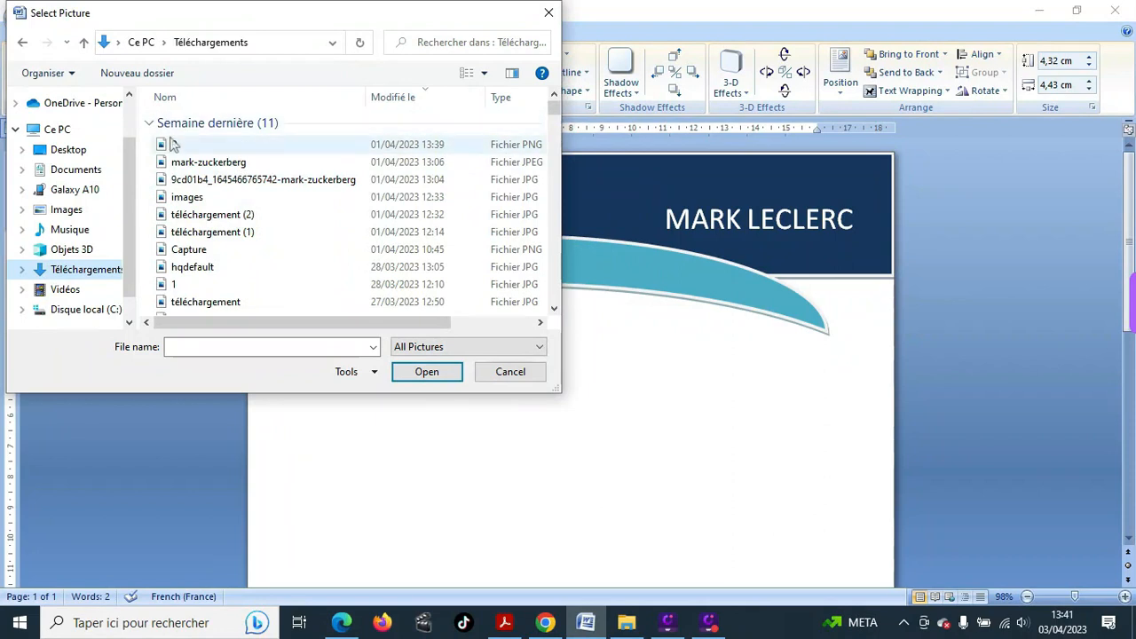
- Insert the portrait photo into the header circle and nudge the picture slightly up-left
click(229, 164)
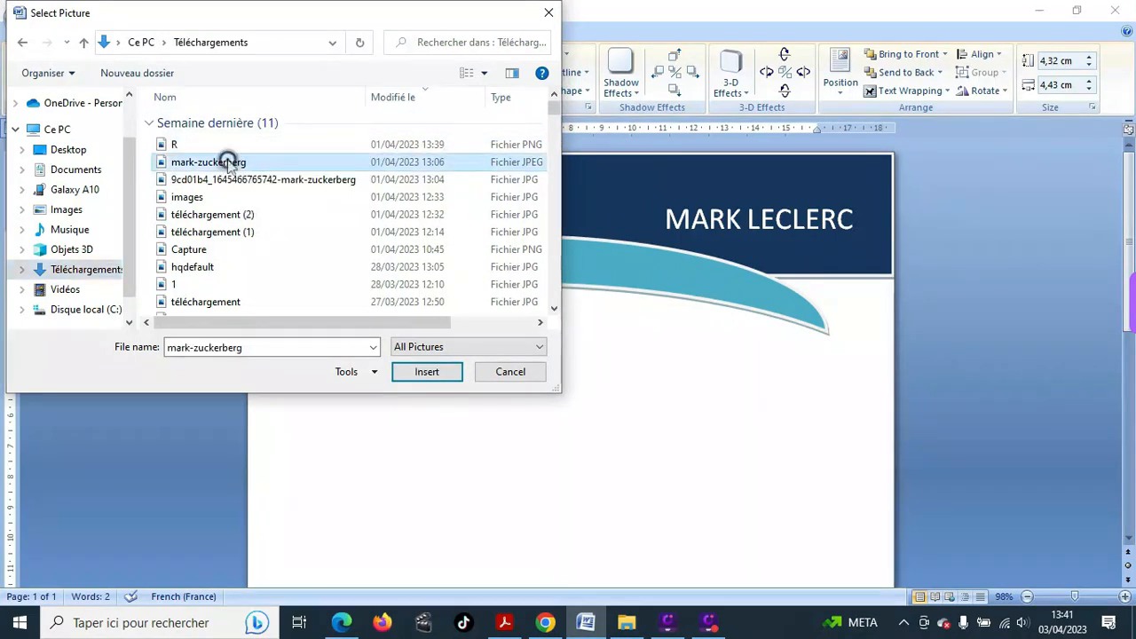
click(425, 372)
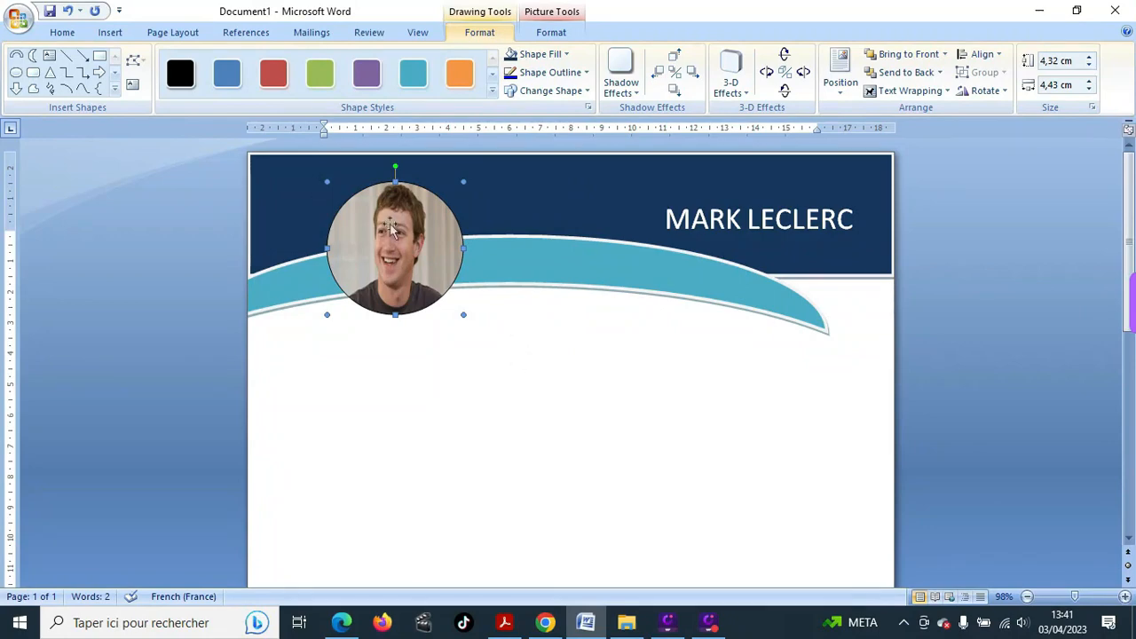
drag(391, 229, 374, 203)
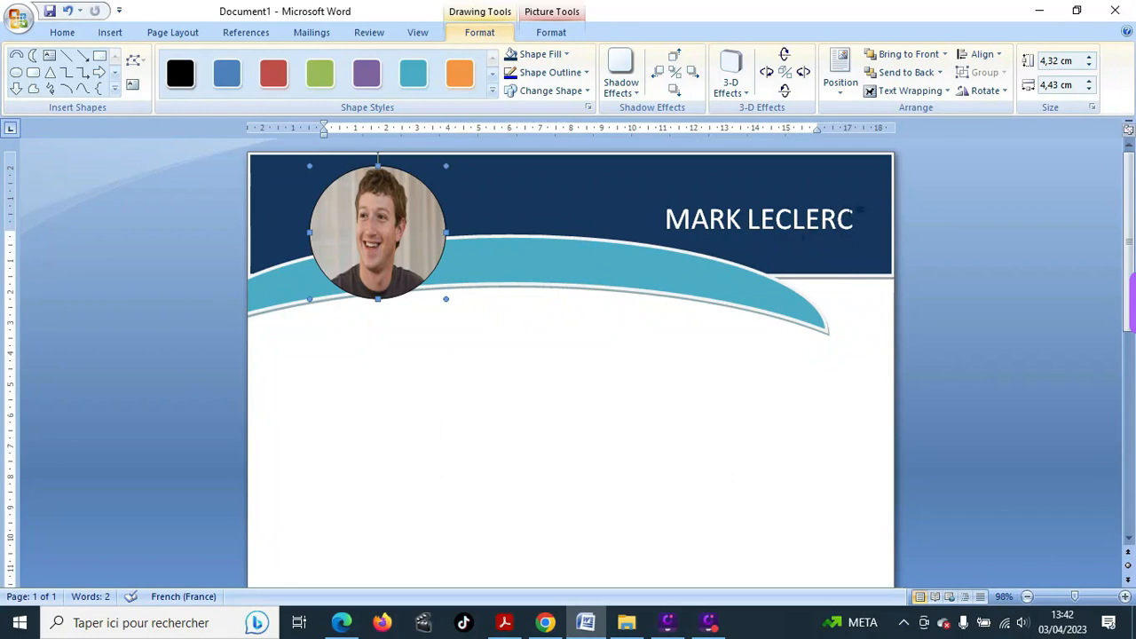
- Type the job title COMPTABLE inside the light-blue curved banner's text area
click(728, 227)
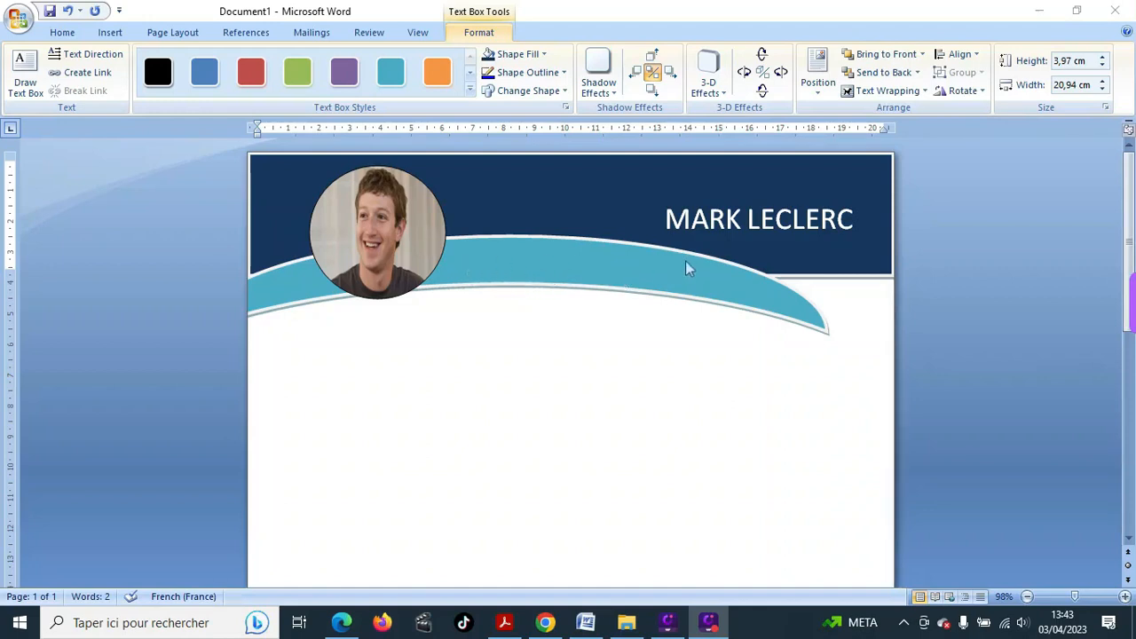
click(534, 274)
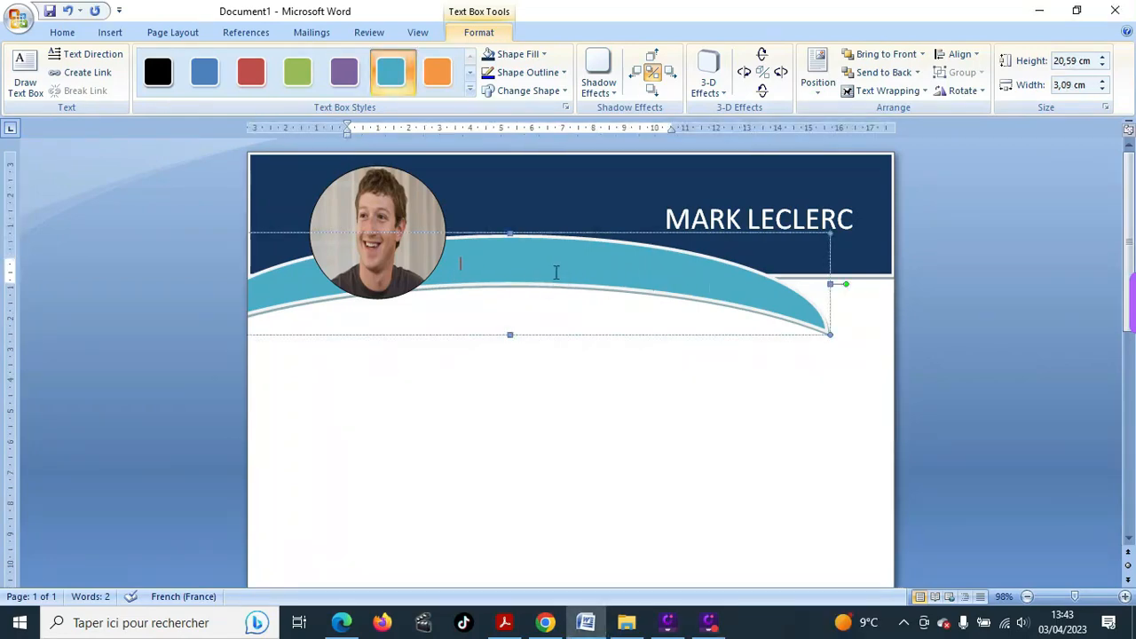
click(515, 261)
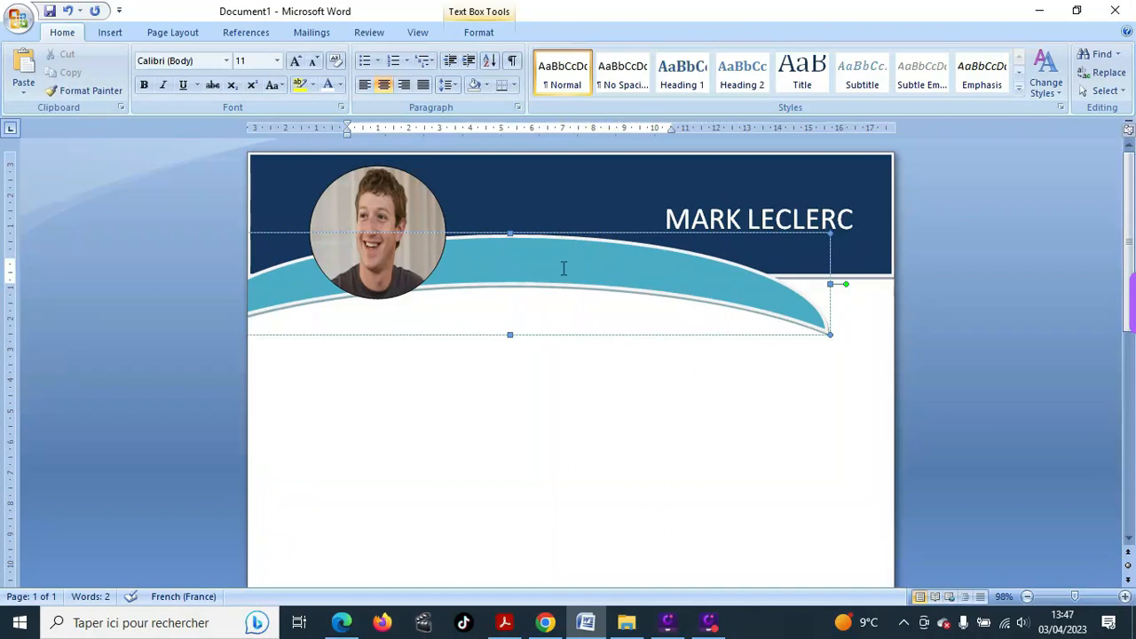
text(COMPT)
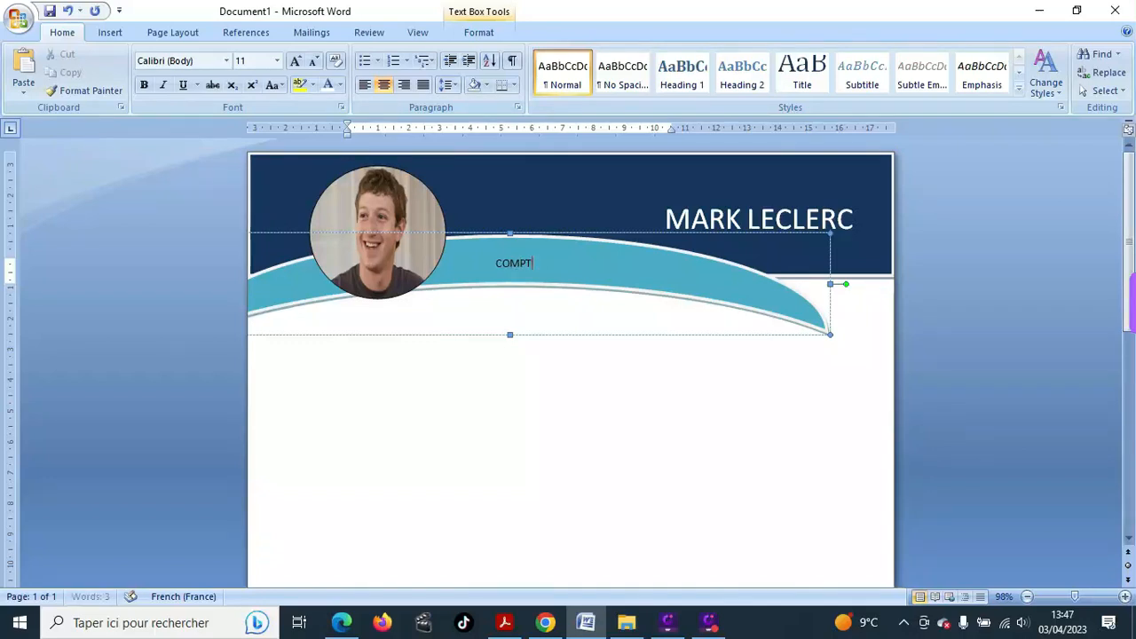
text(ABLE)
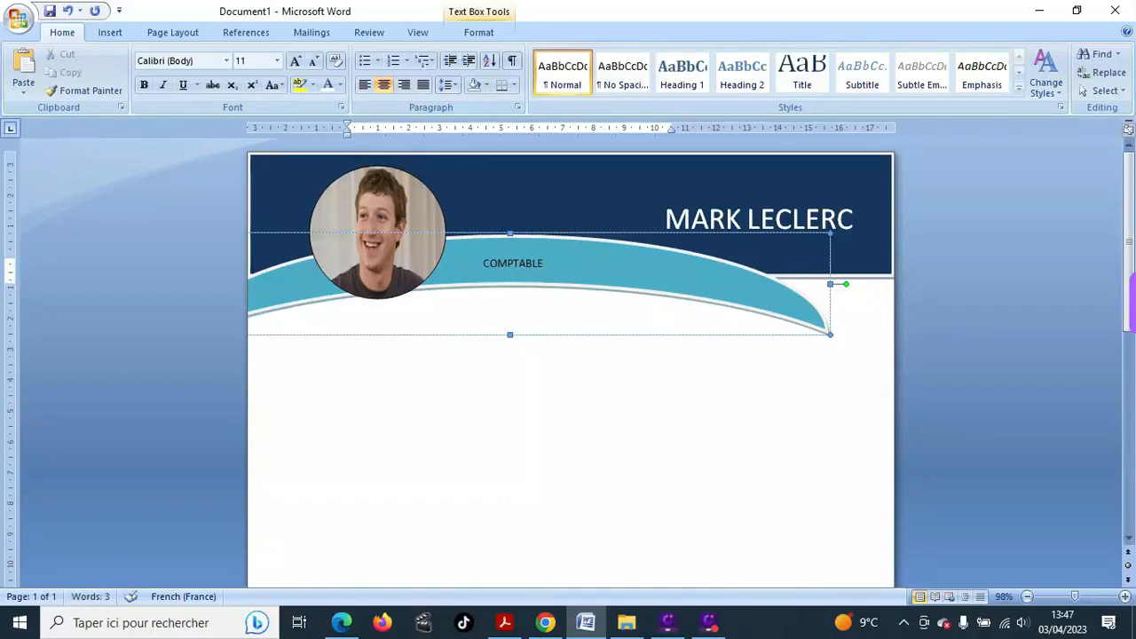
- Format COMPTABLE at font size 26 and bold
drag(475, 266, 617, 266)
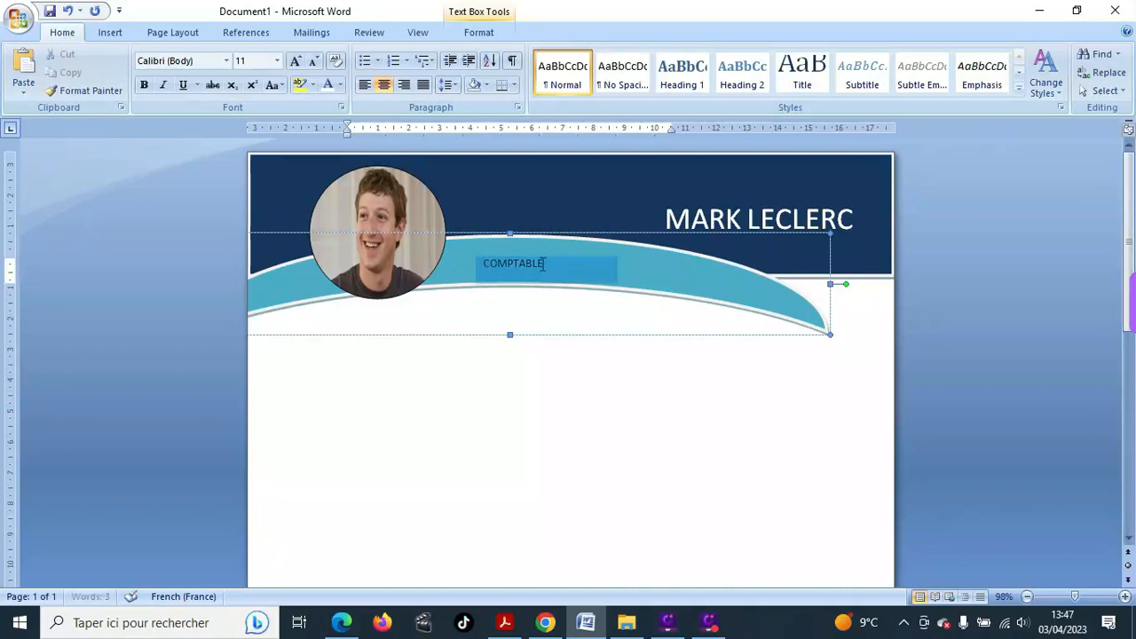
click(276, 61)
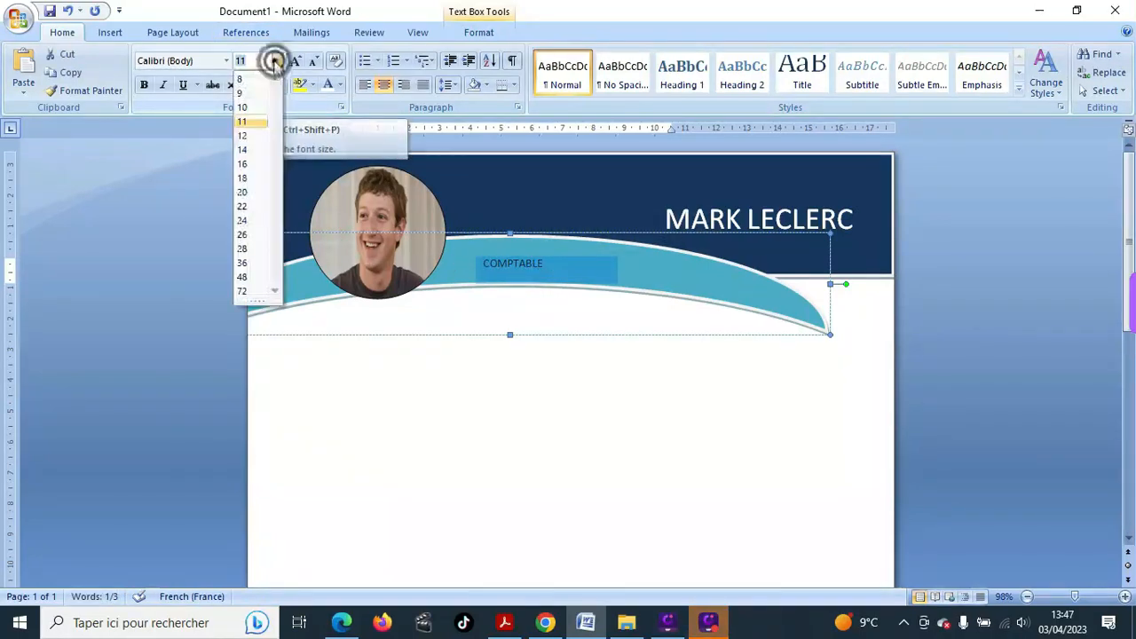
click(261, 235)
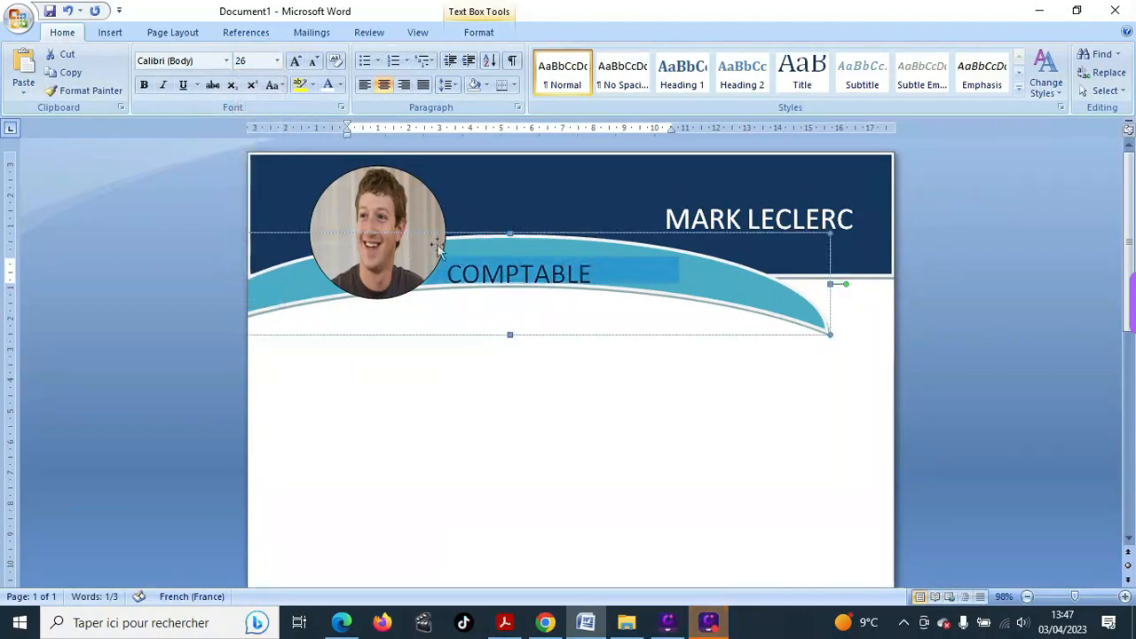
click(450, 284)
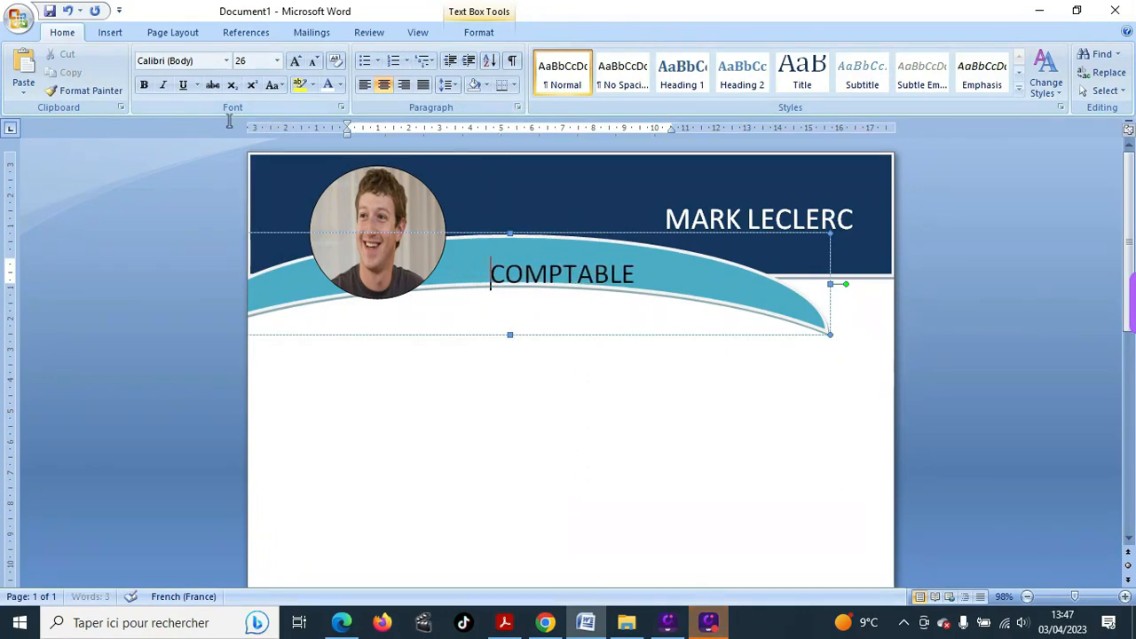
drag(494, 259, 637, 270)
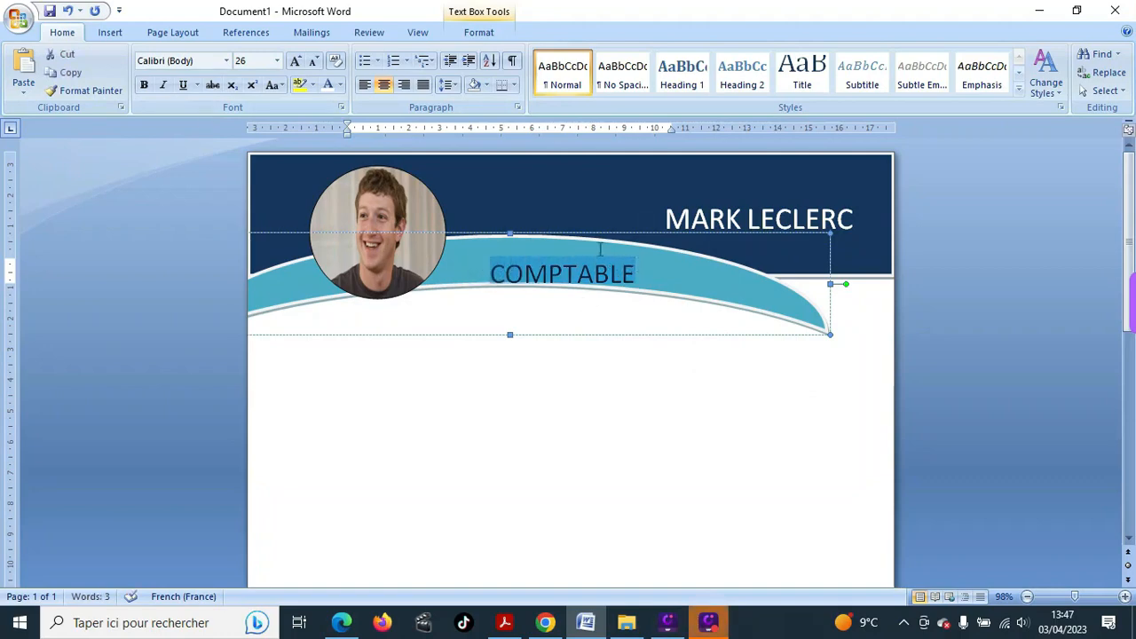
click(144, 84)
- Make the curved banner slightly taller and move it slightly higher
click(509, 332)
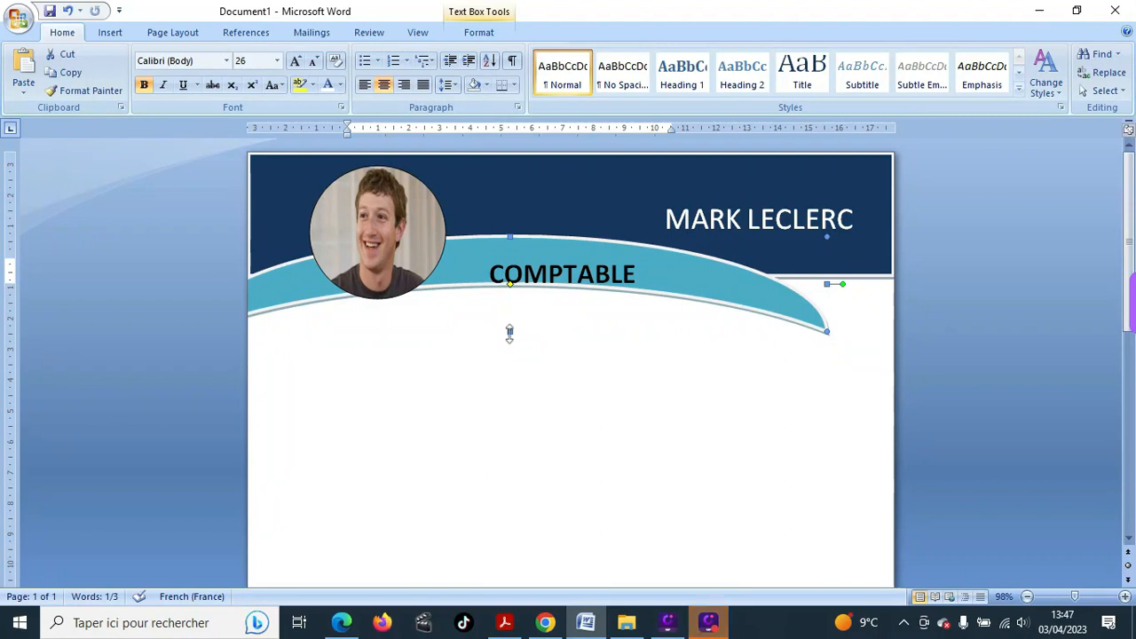
drag(509, 331, 510, 342)
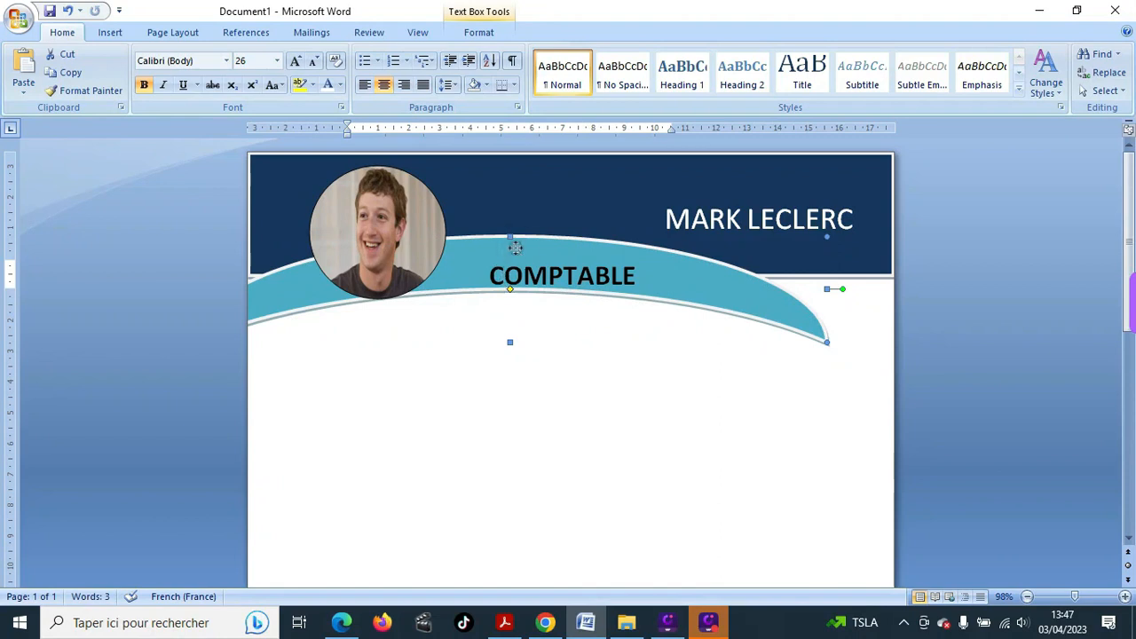
drag(515, 244, 513, 239)
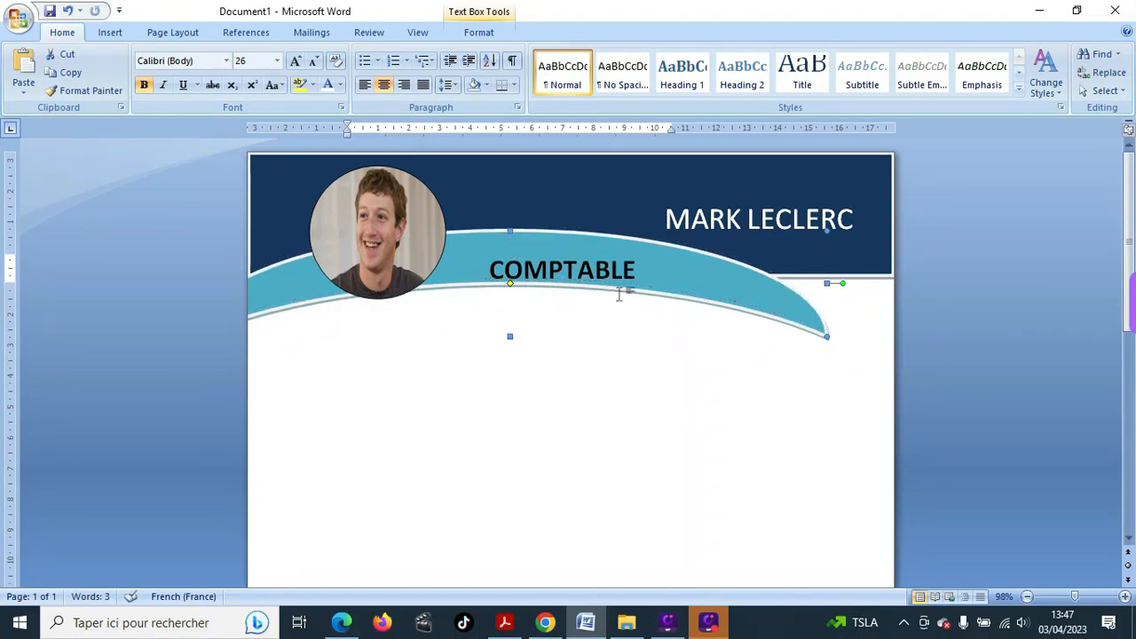
click(614, 328)
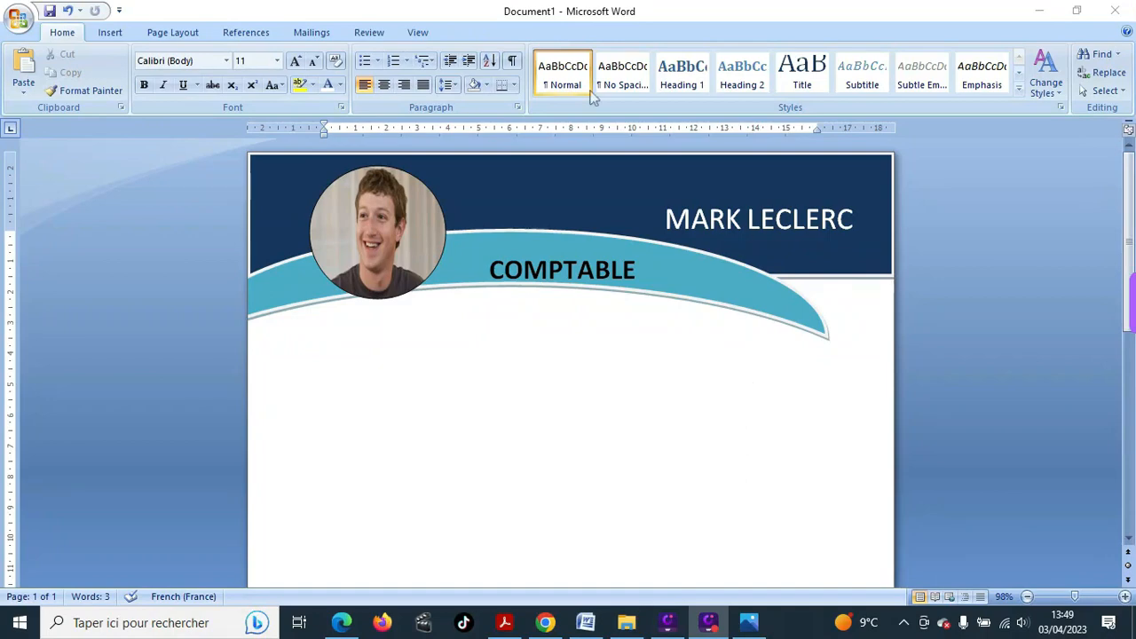
- Draw a tall rounded rectangle along the page's right side below the header
click(108, 34)
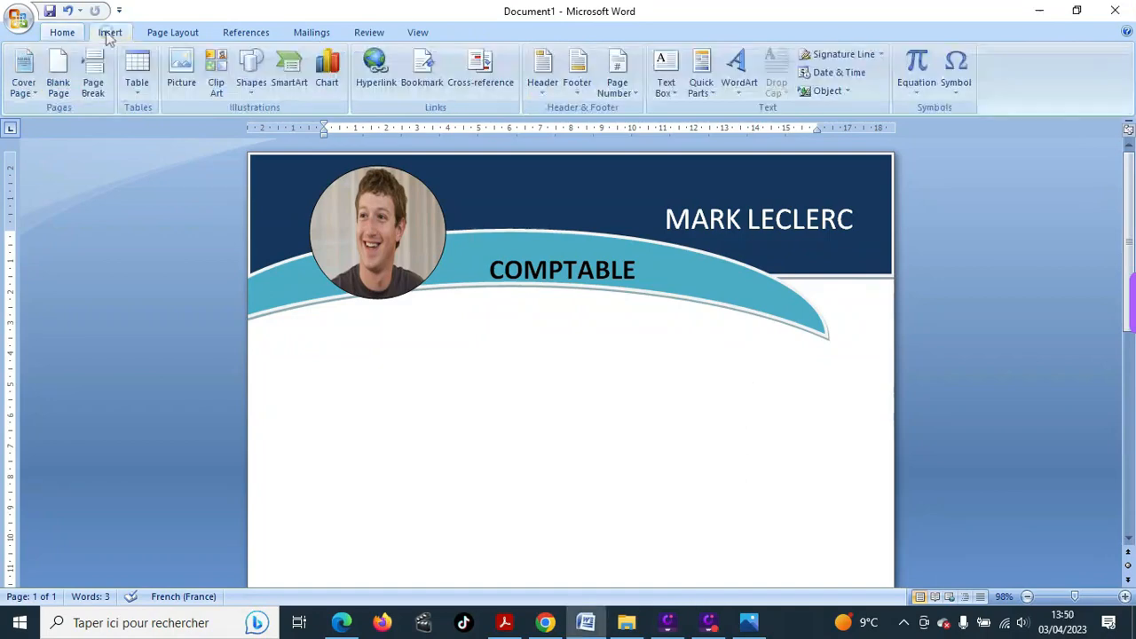
click(253, 99)
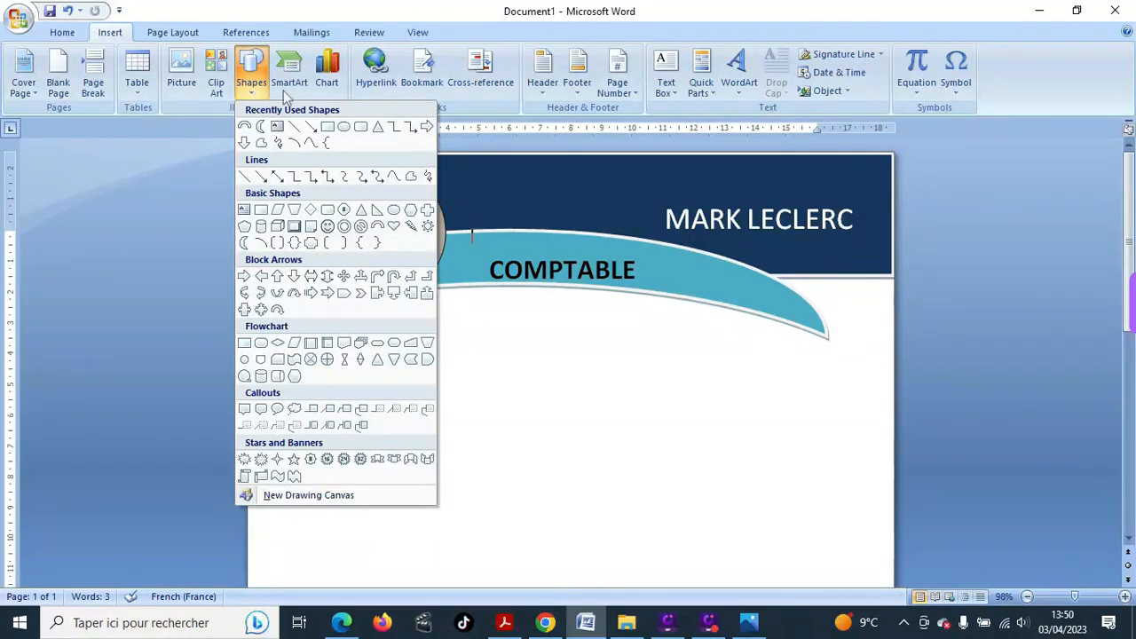
click(361, 126)
mouse_move(727, 275)
mouse_down()
mouse_move(864, 384)
mouse_move(905, 390)
mouse_move(892, 405)
mouse_move(883, 621)
mouse_move(885, 568)
mouse_move(894, 571)
mouse_up()
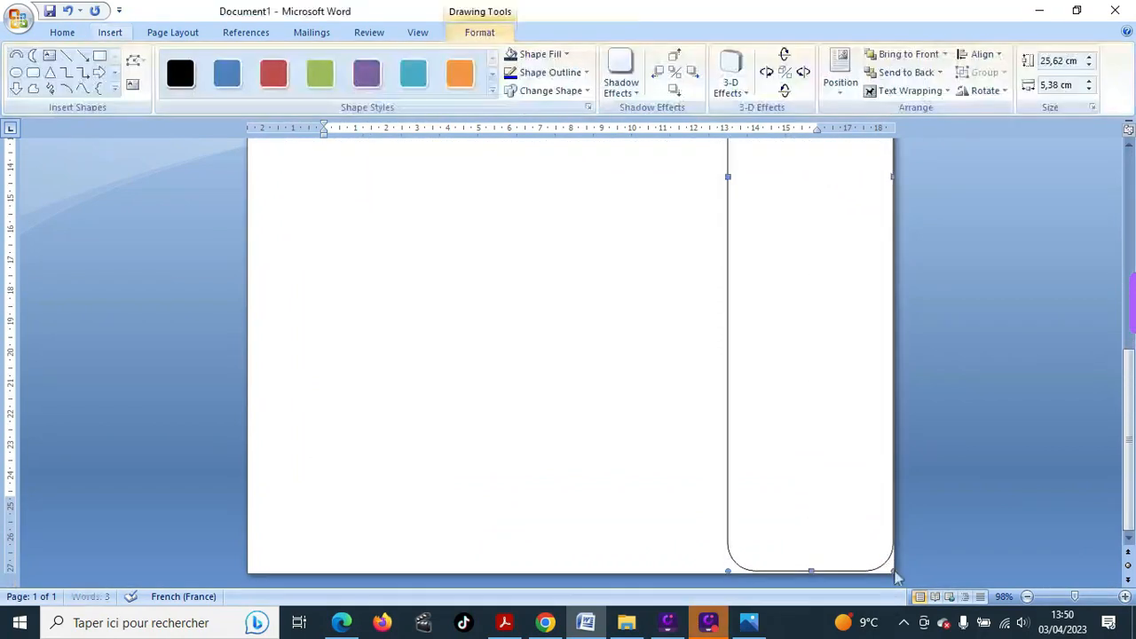
- Apply the teal shape style to the rounded rectangle
scroll(815, 425, up, 4)
scroll(553, 259, up, 5)
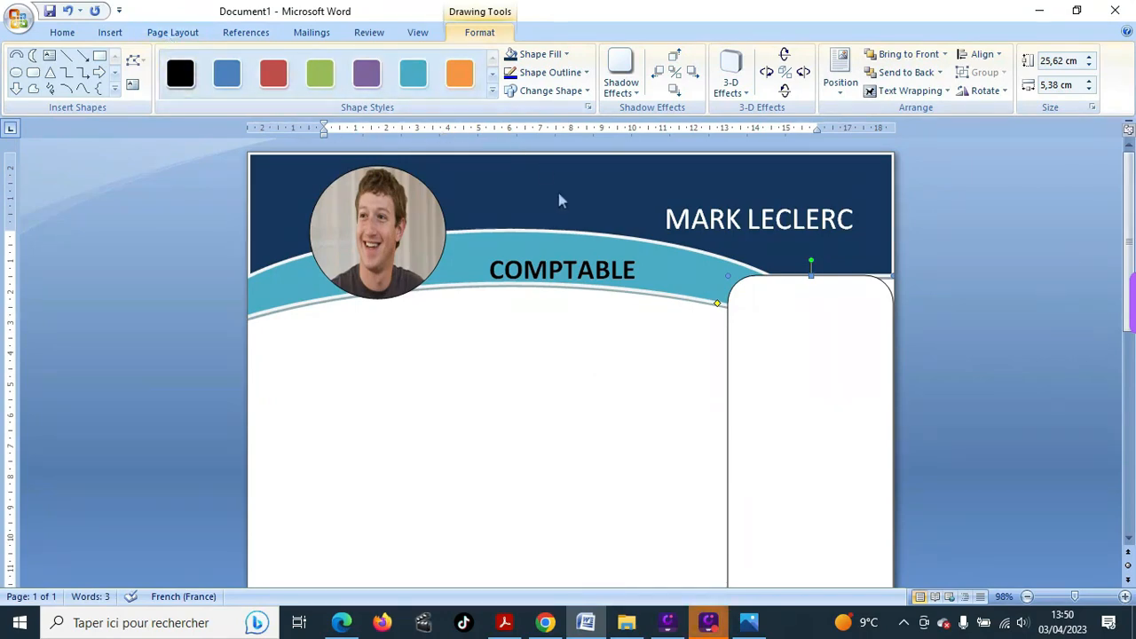
click(408, 79)
scroll(772, 282, down, 1)
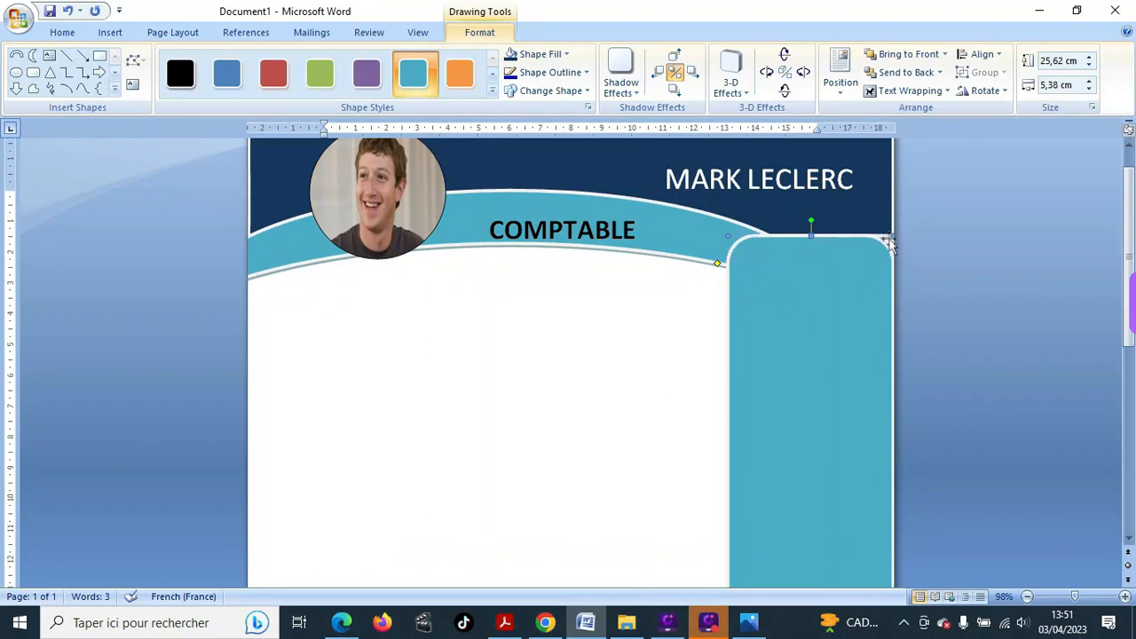
- Add the heading CONTACT as text at the top of the teal sidebar
right_click(793, 303)
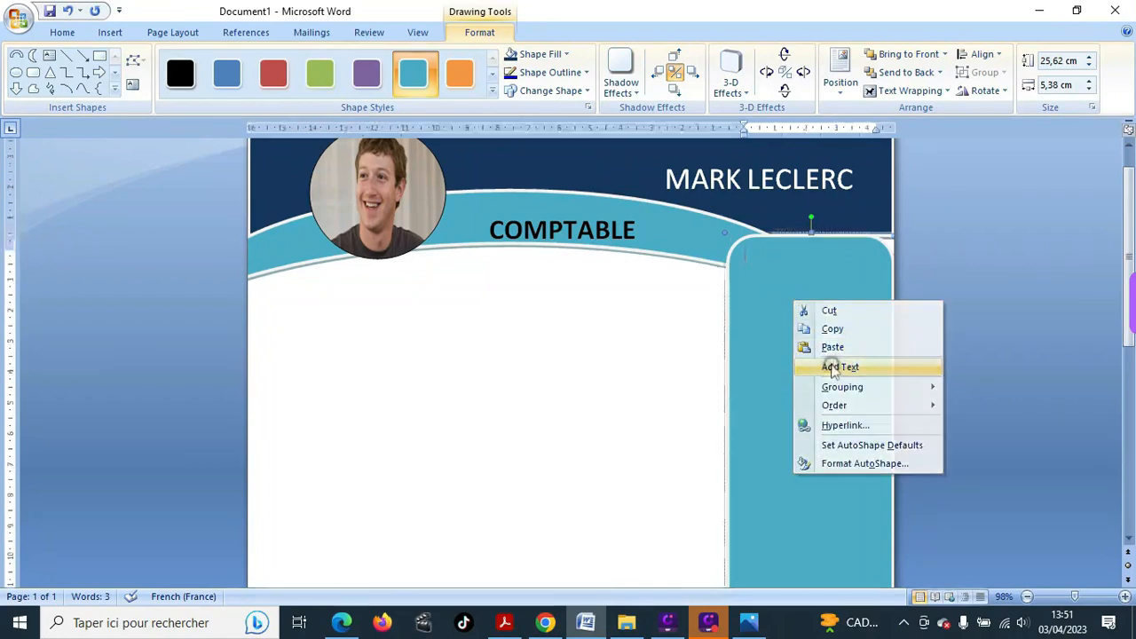
click(834, 369)
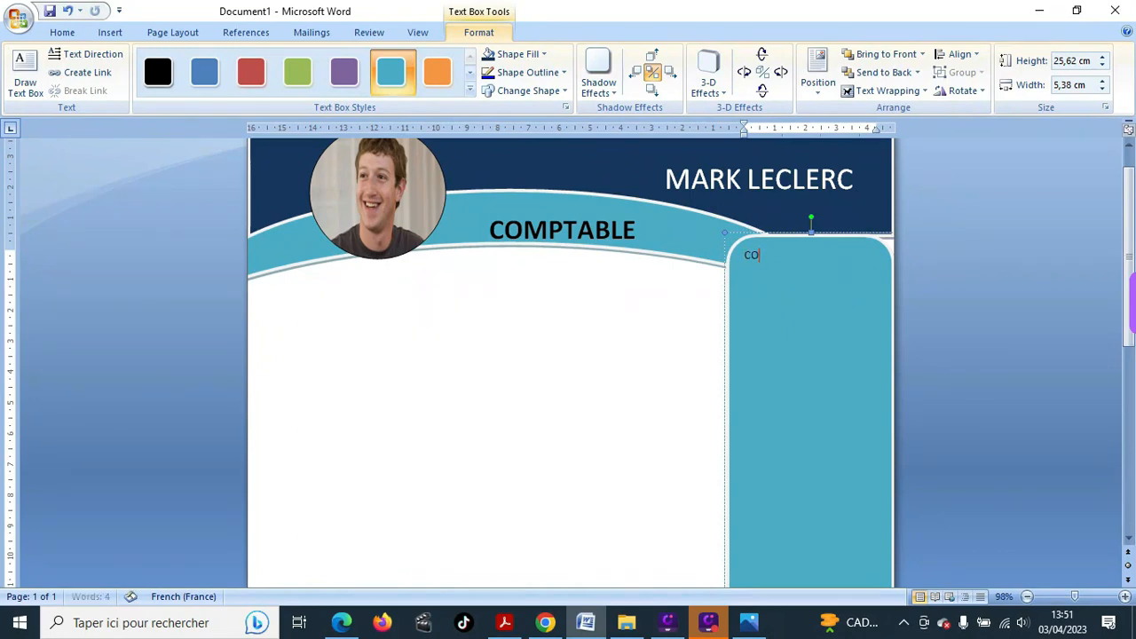
text(CONTACT)
click(747, 258)
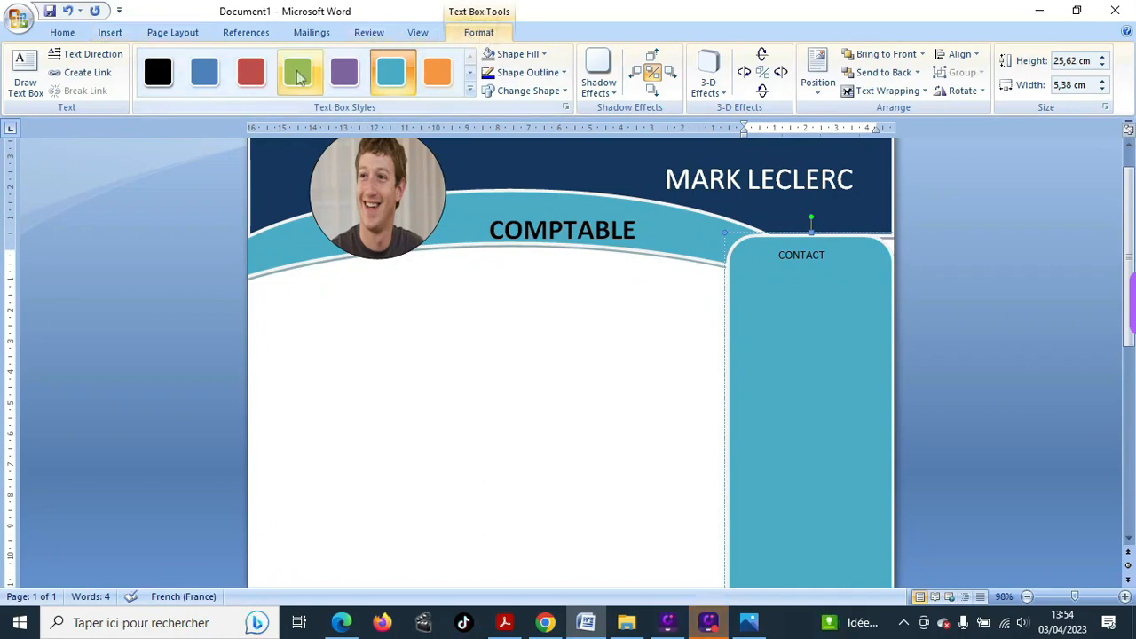
- Fill the sidebar with 35% darker grey instead of teal
click(470, 90)
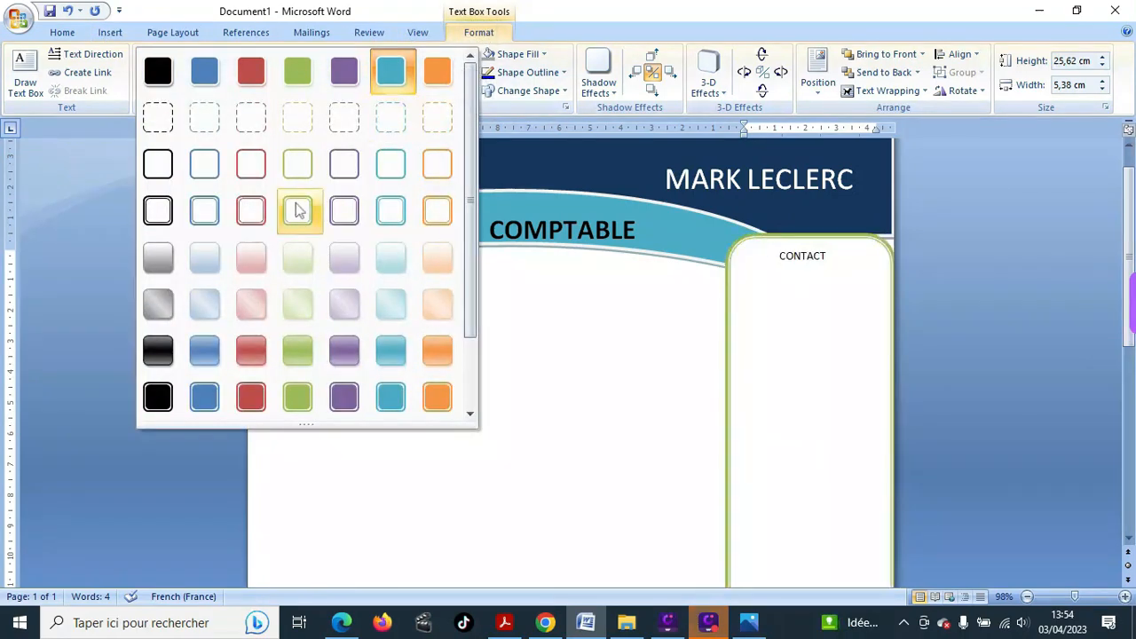
scroll(281, 287, up, 2)
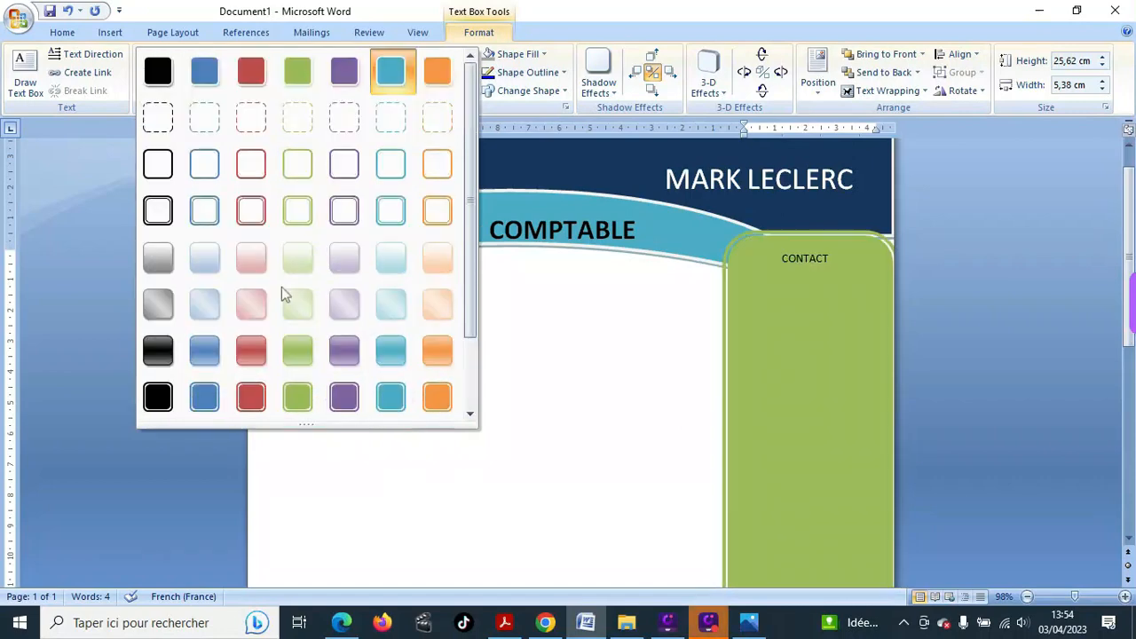
click(478, 33)
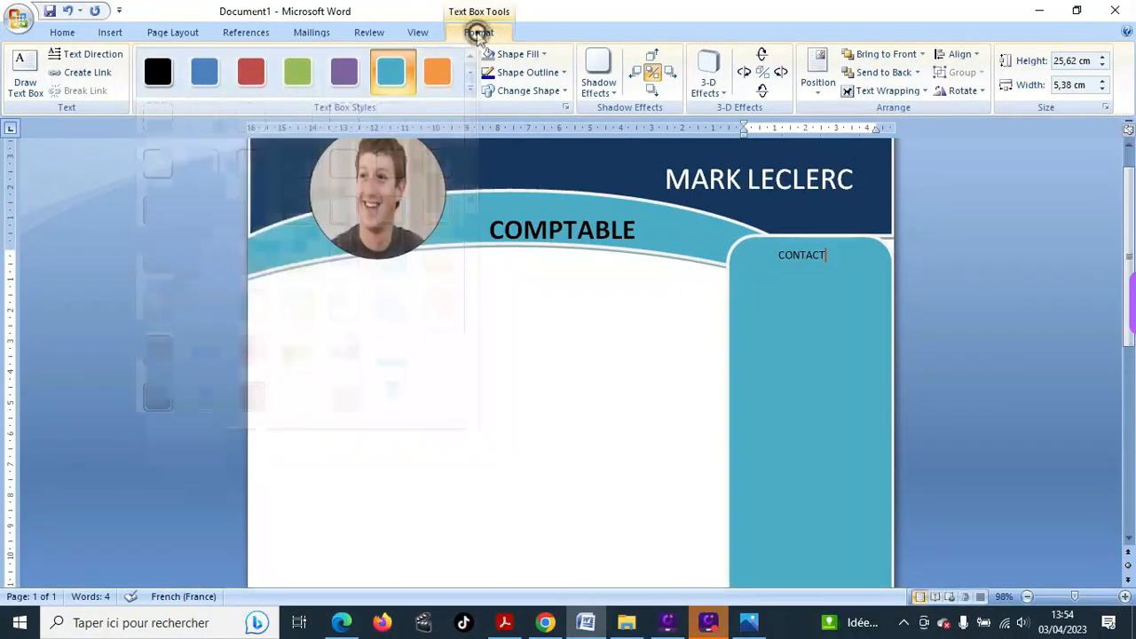
click(547, 55)
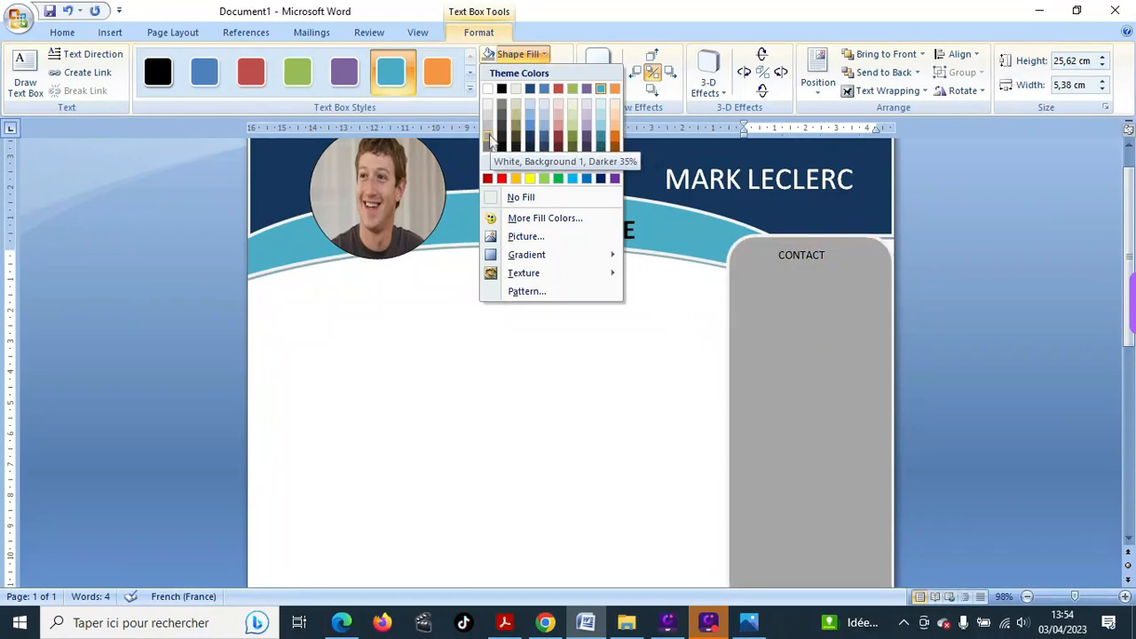
click(520, 197)
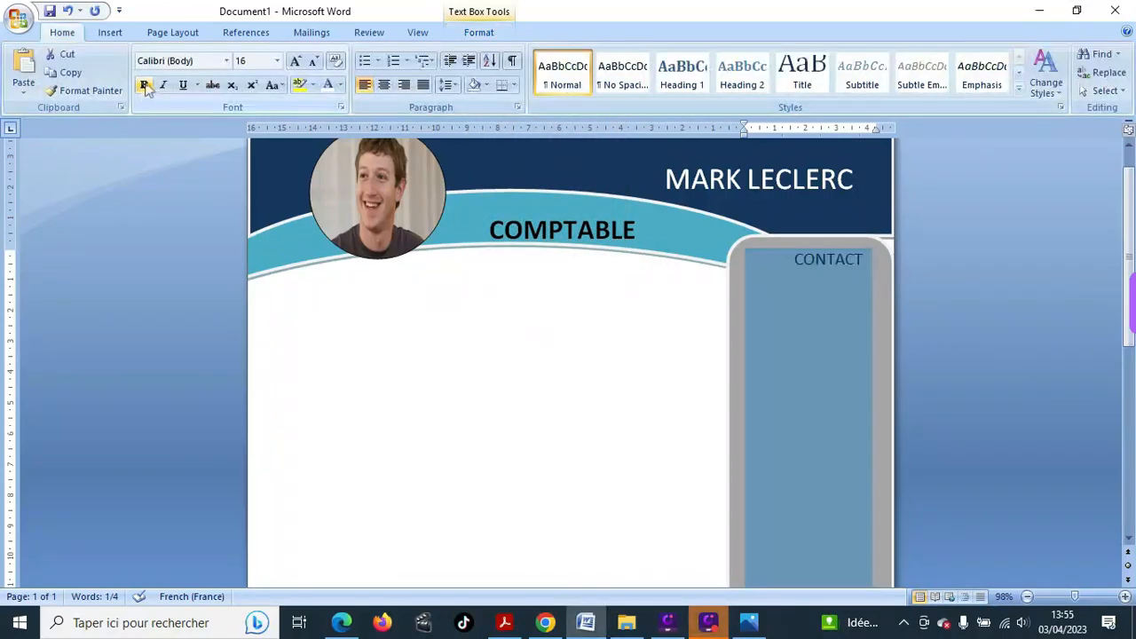
- Make CONTACT bold and delete its leading spaces so it sits centred
click(144, 84)
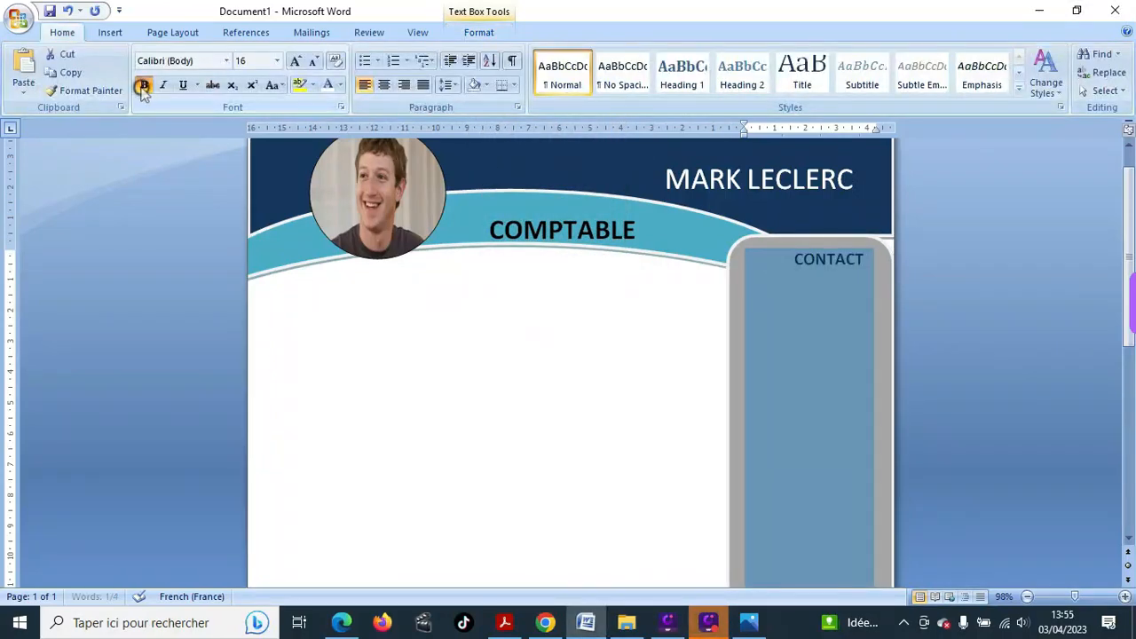
click(791, 261)
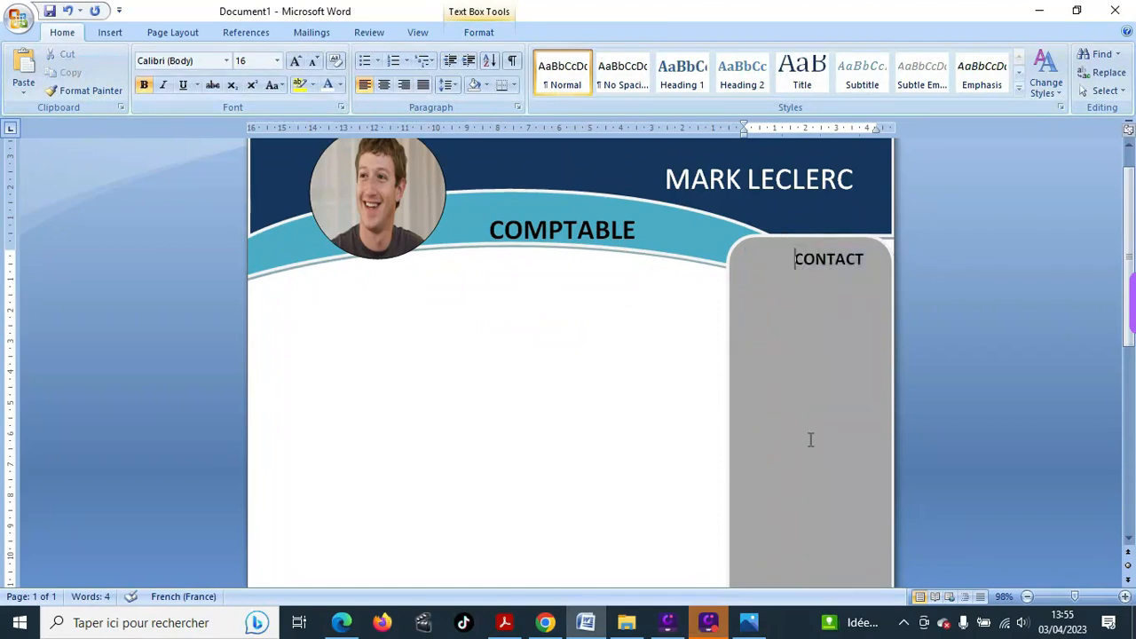
key(BackSpace)
key(BackSpace)
key(BackSpace)
key(BackSpace)
key(BackSpace)
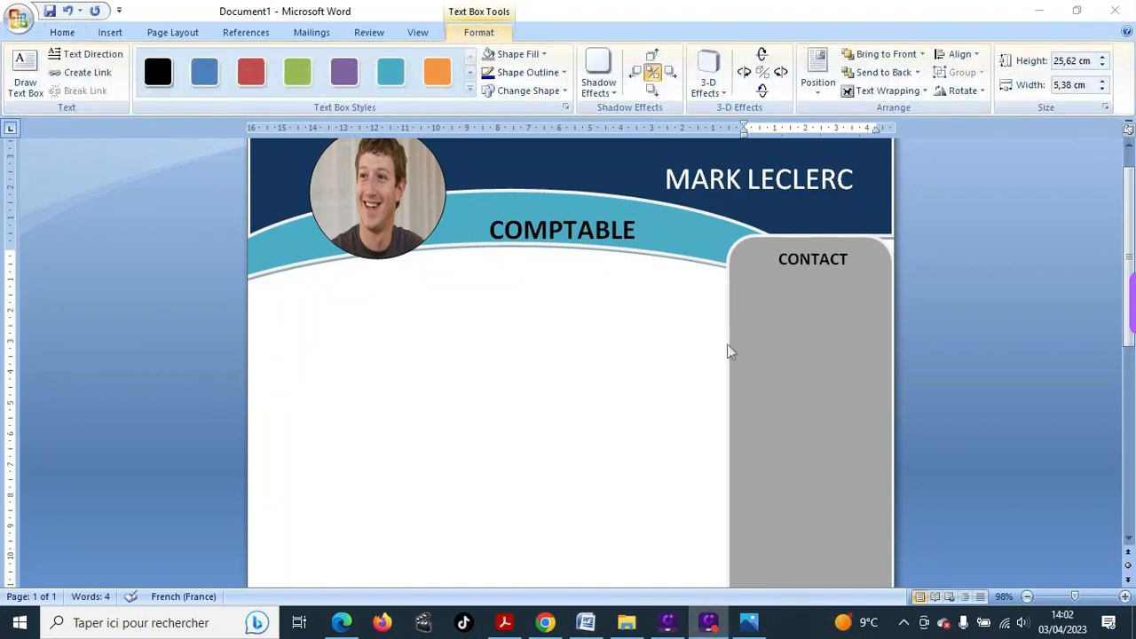
click(745, 298)
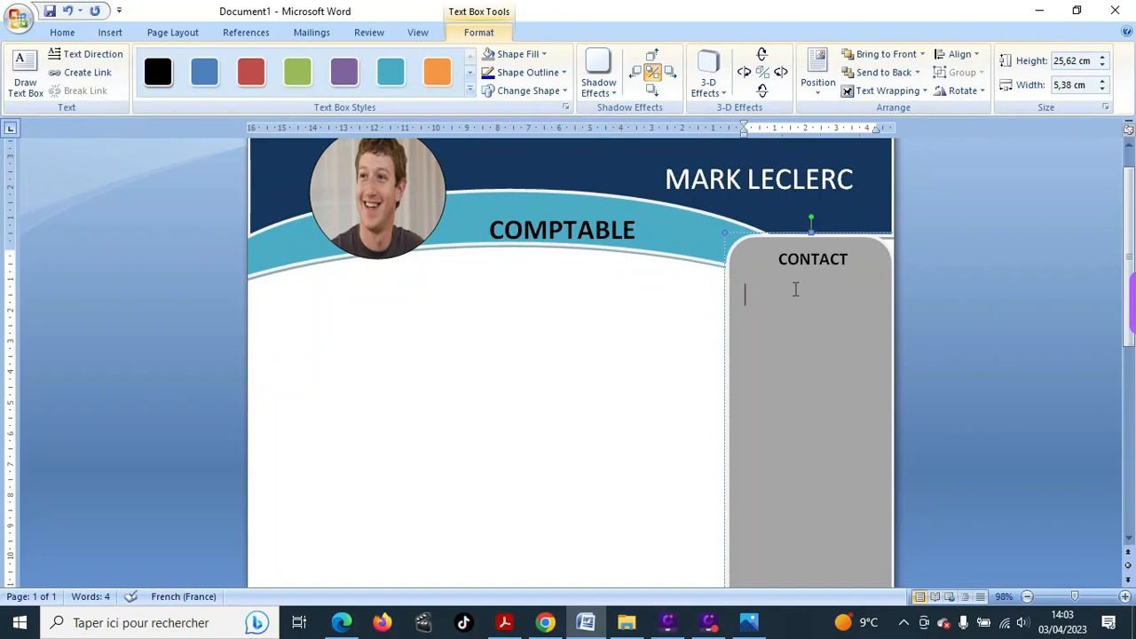
click(740, 289)
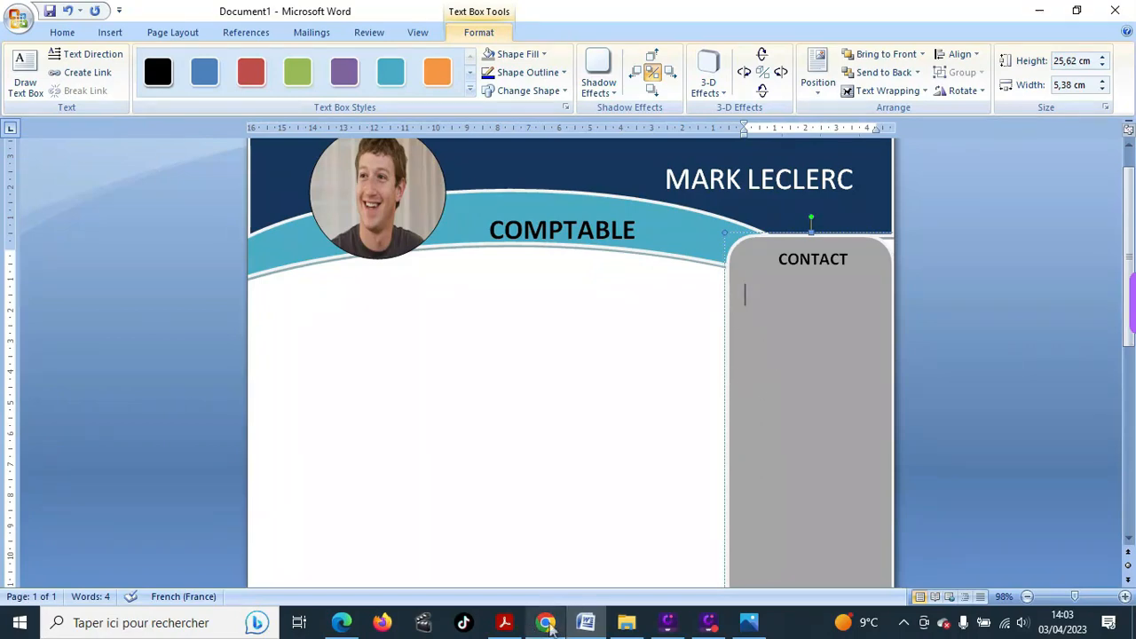
- In Chrome, run a Google Images search for 'signe contact maison', then return to Word
mouse_move(548, 626)
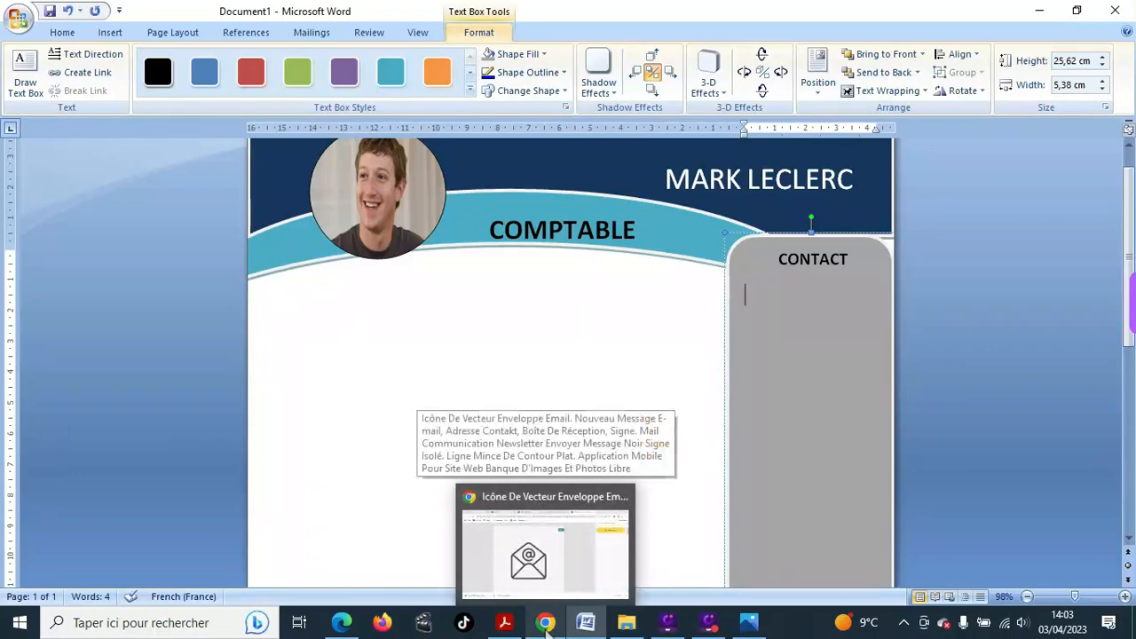
click(545, 623)
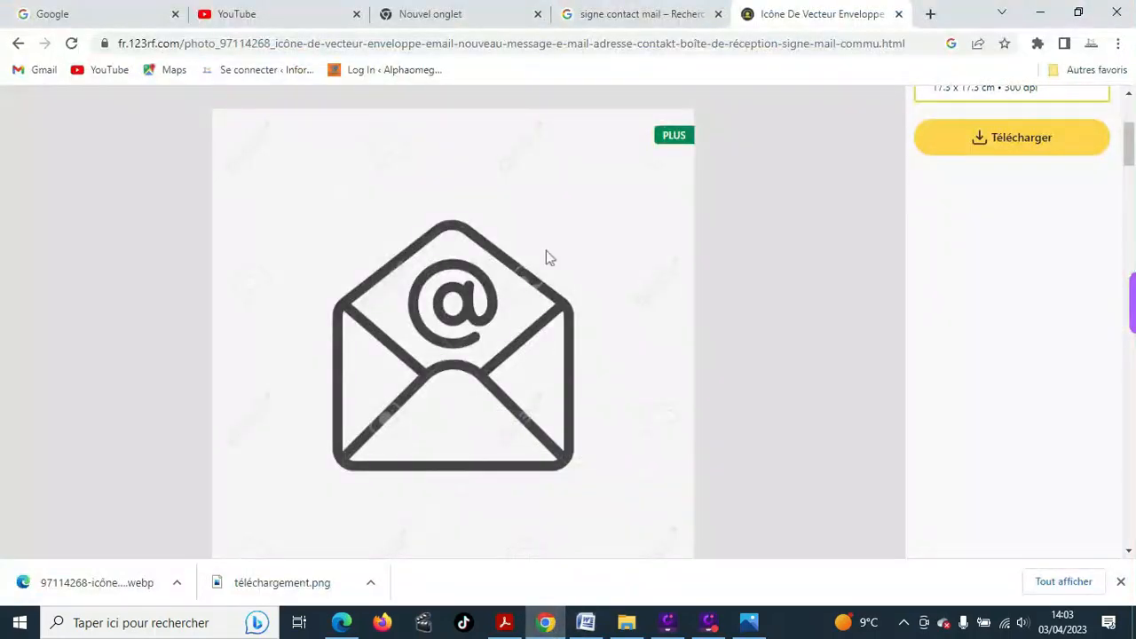
click(451, 46)
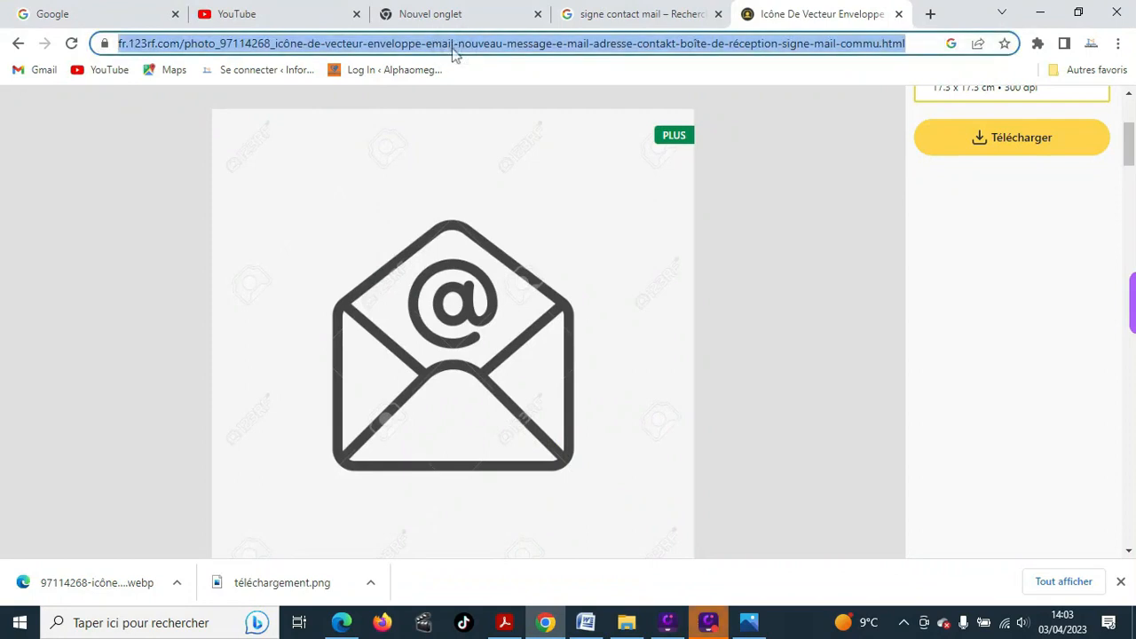
text(si)
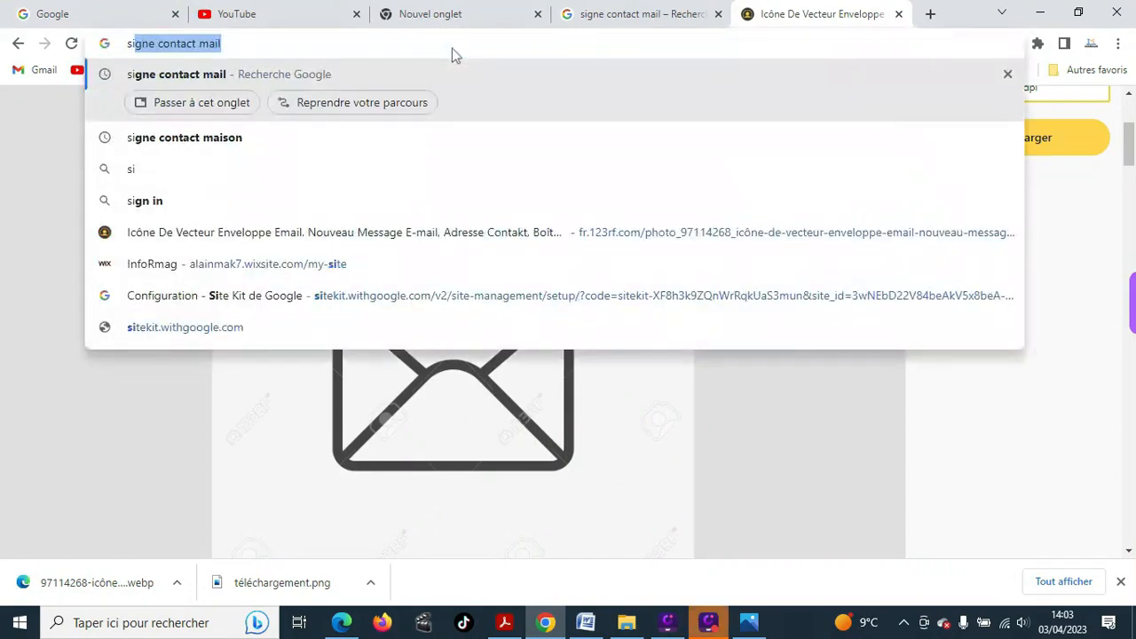
text(gne con)
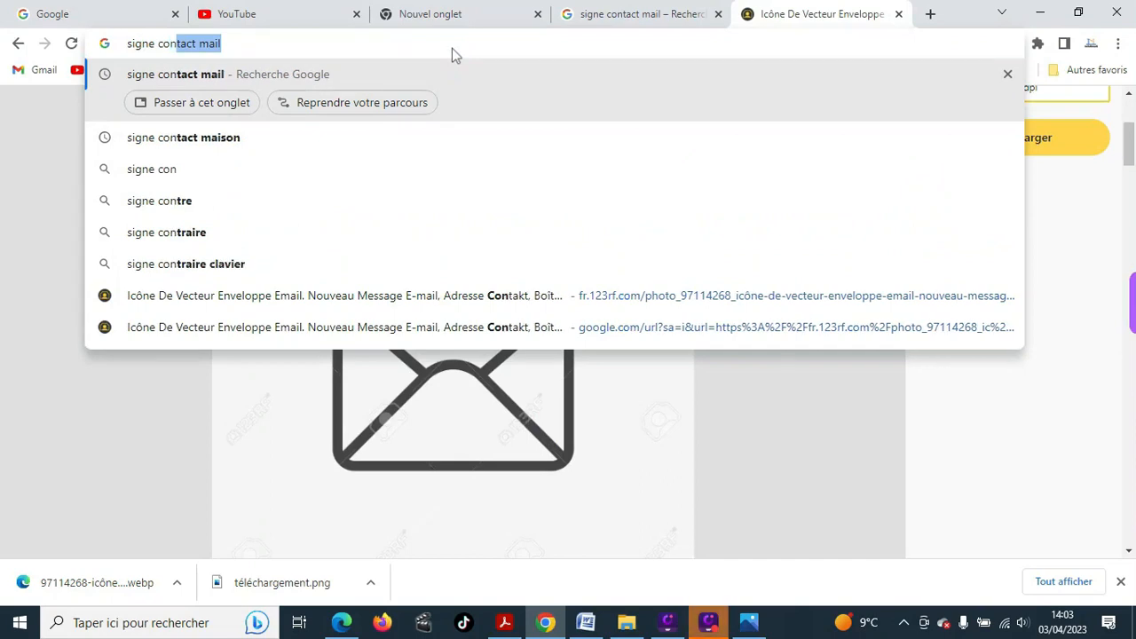
text(tact)
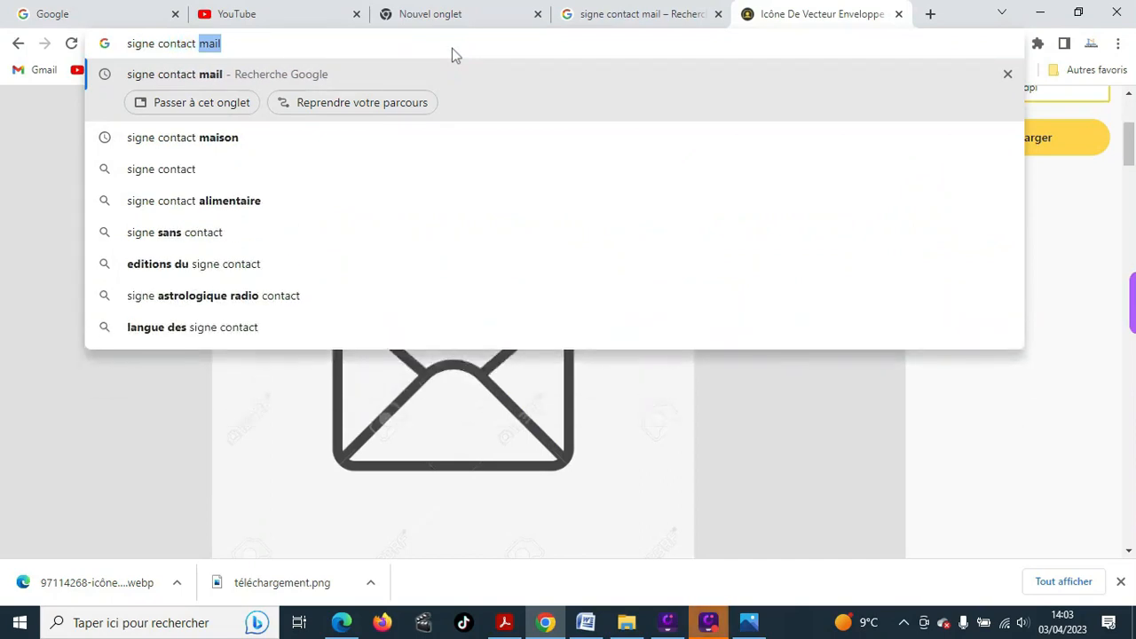
text( mai)
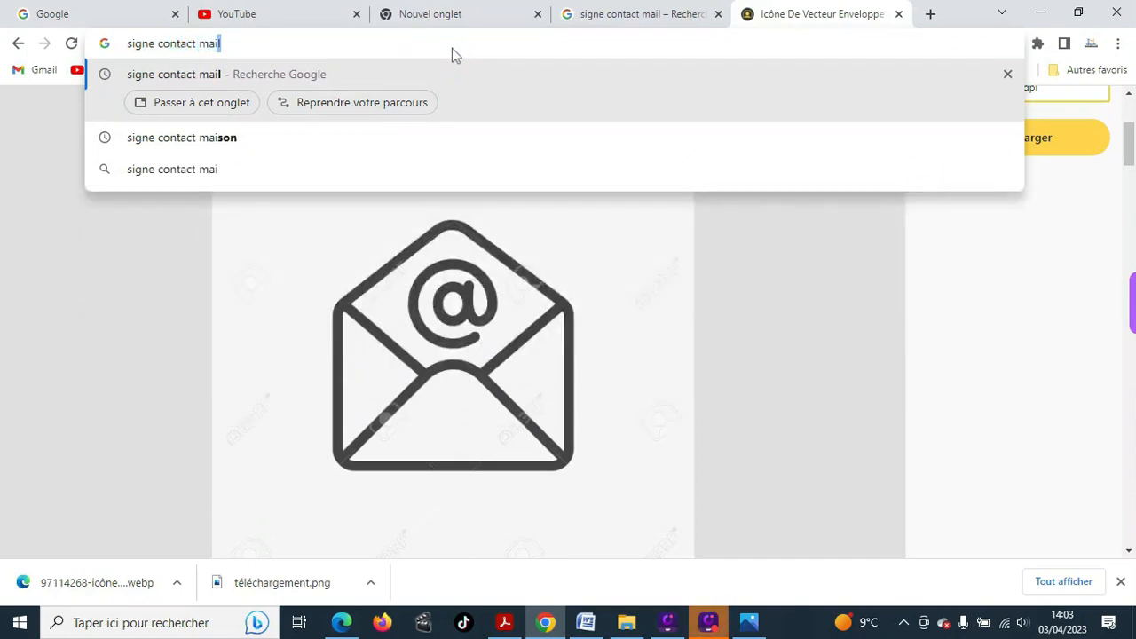
text(son)
key(Return)
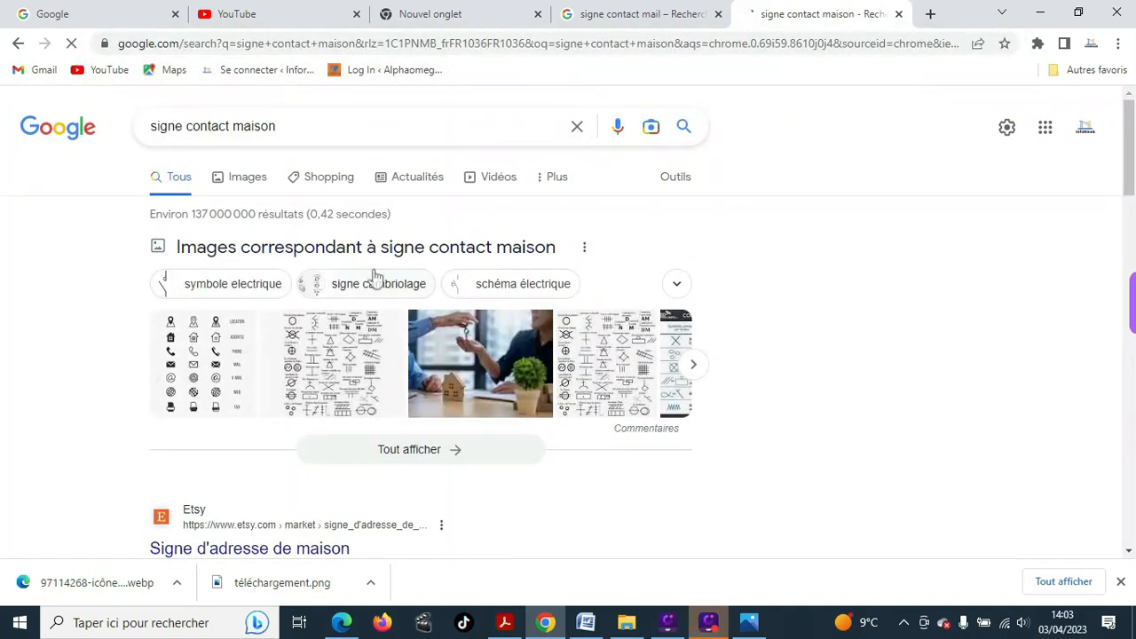
click(238, 178)
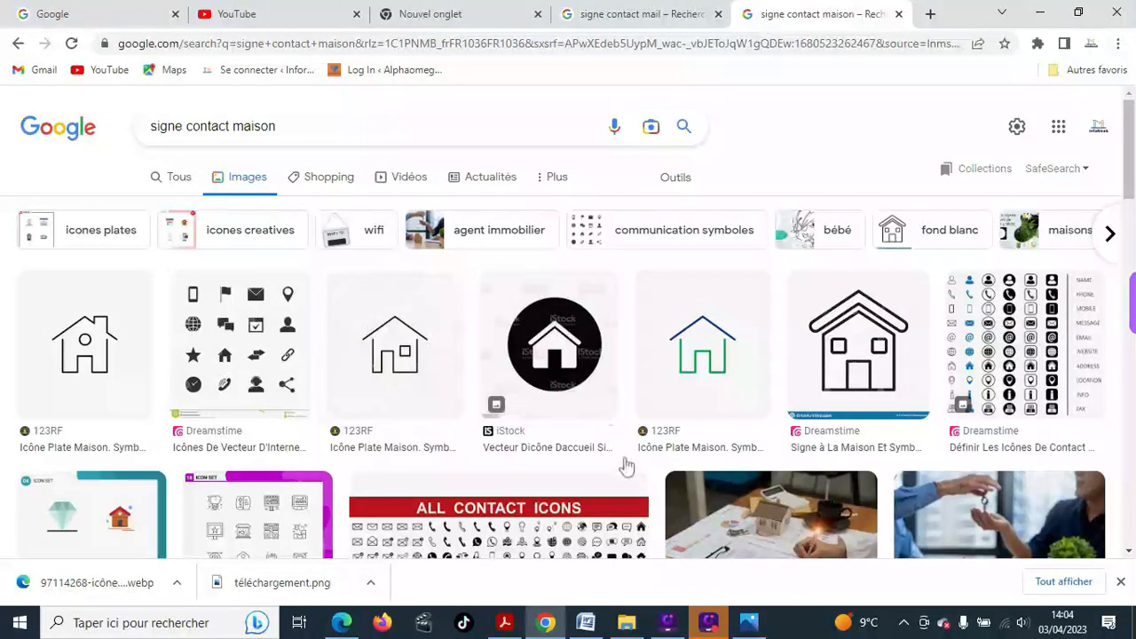
click(586, 623)
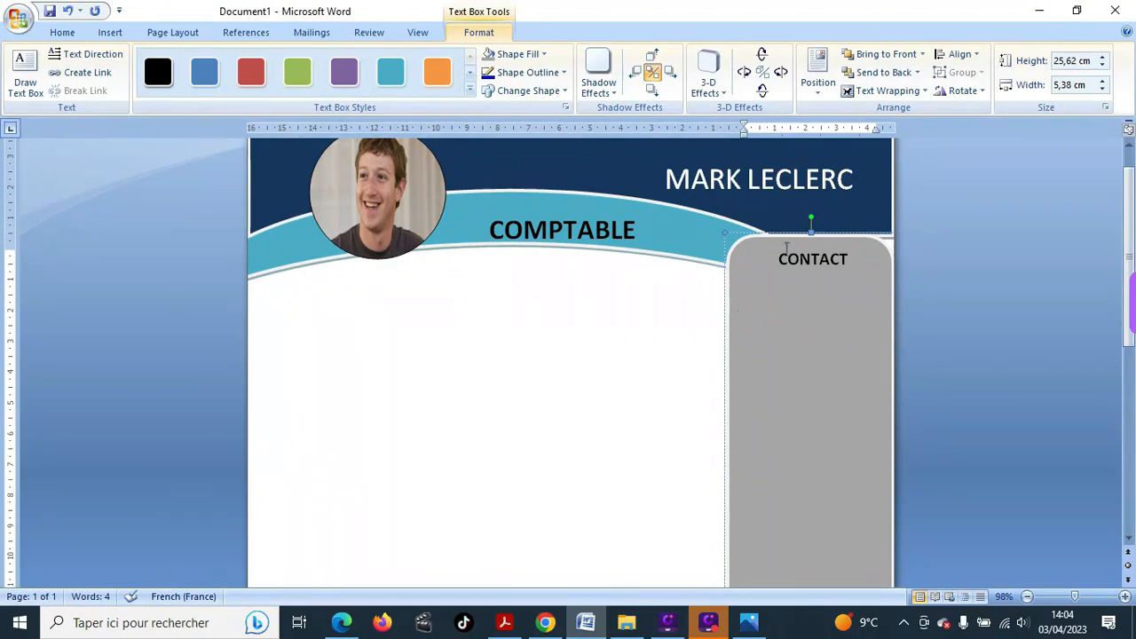
- Draw a small oval circle just below the CONTACT heading
click(108, 33)
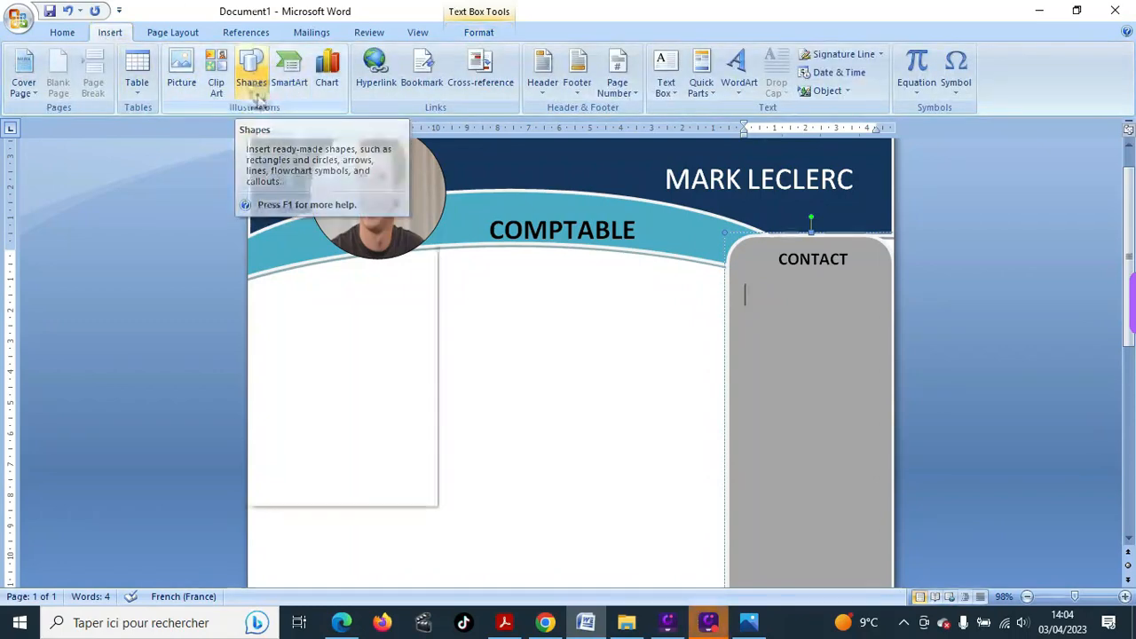
click(256, 94)
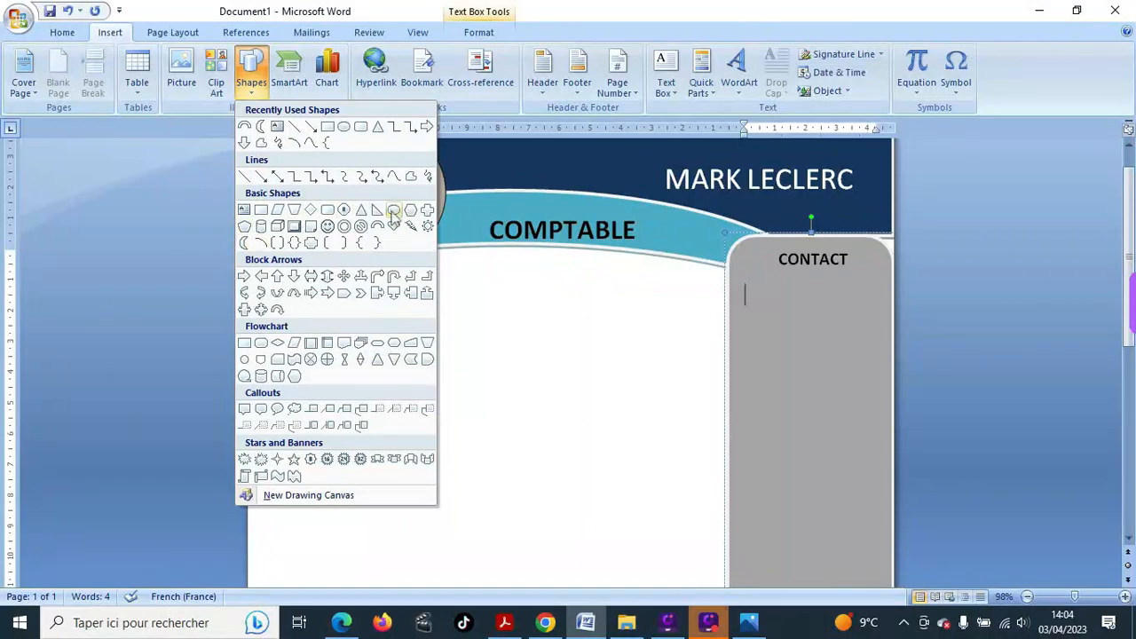
click(393, 211)
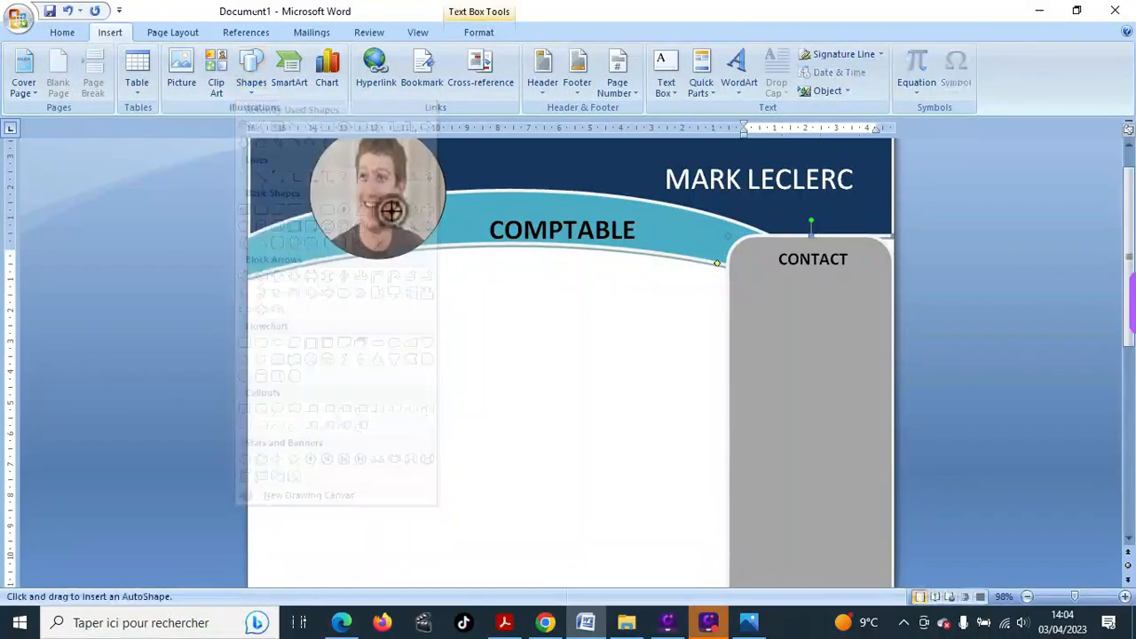
click(735, 285)
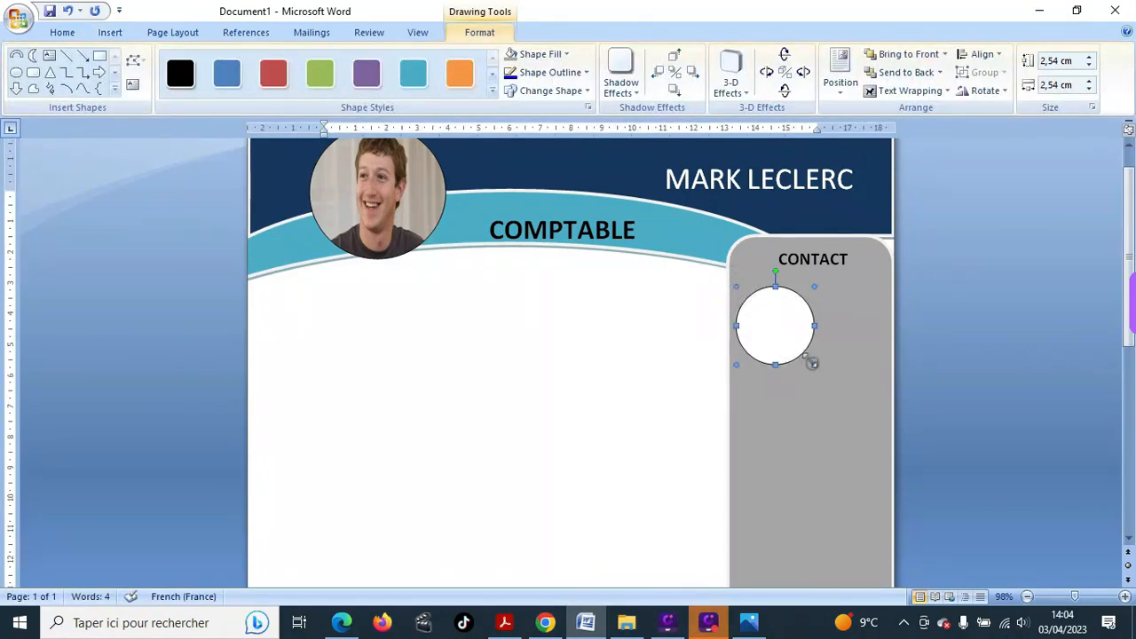
drag(811, 362, 770, 313)
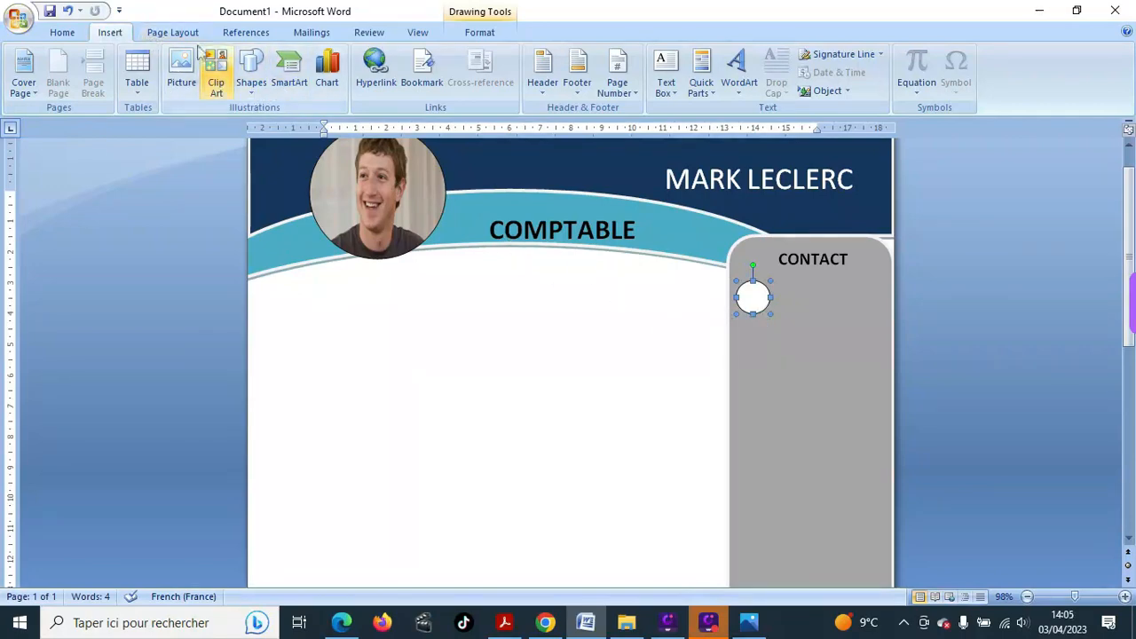
- Draw a second small circle under the first and align it
click(251, 73)
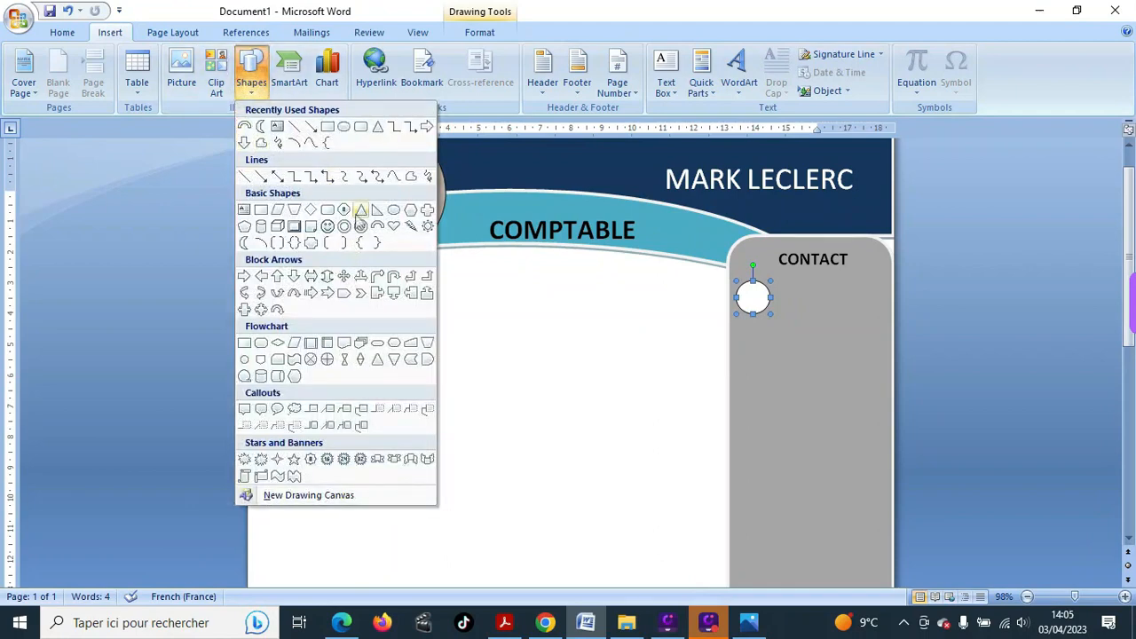
click(393, 211)
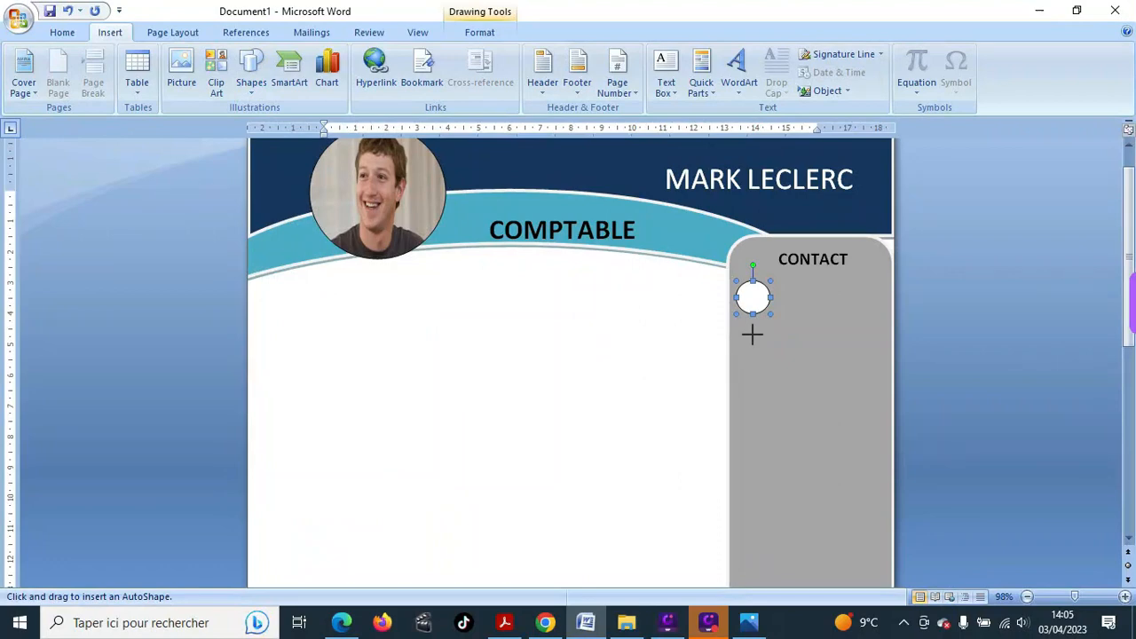
drag(752, 334, 831, 412)
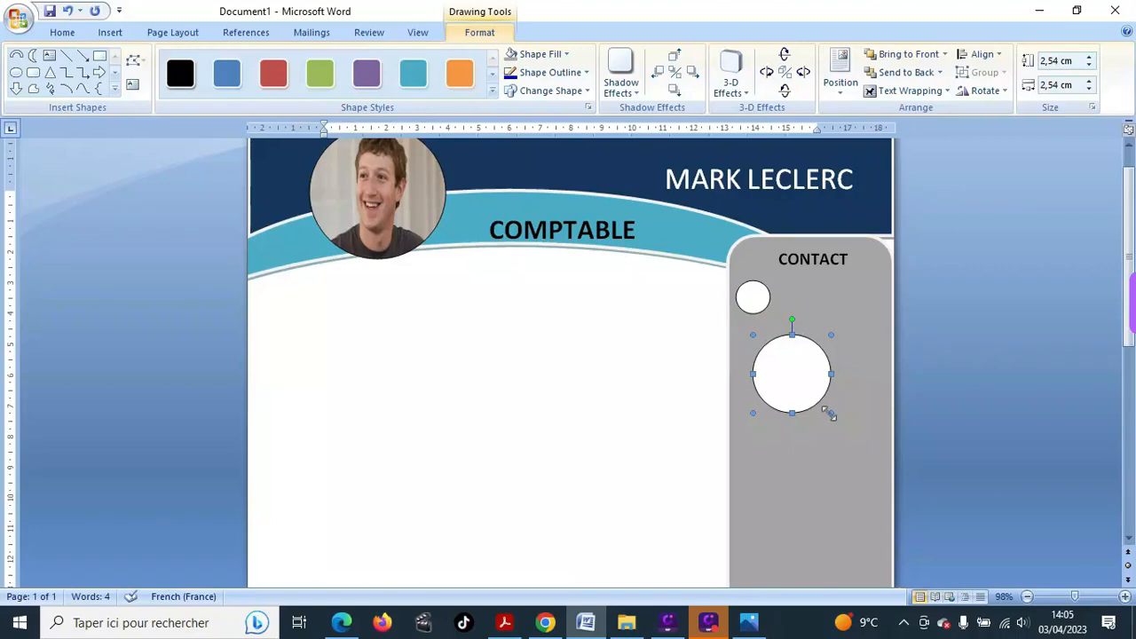
drag(830, 414, 790, 376)
drag(781, 364, 764, 352)
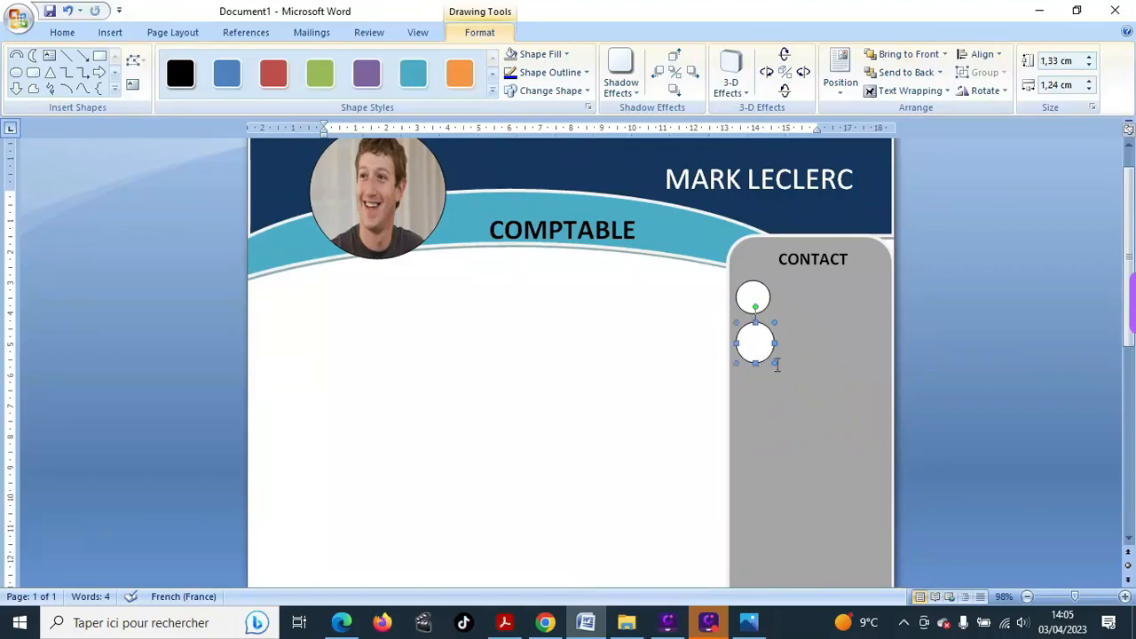
click(745, 364)
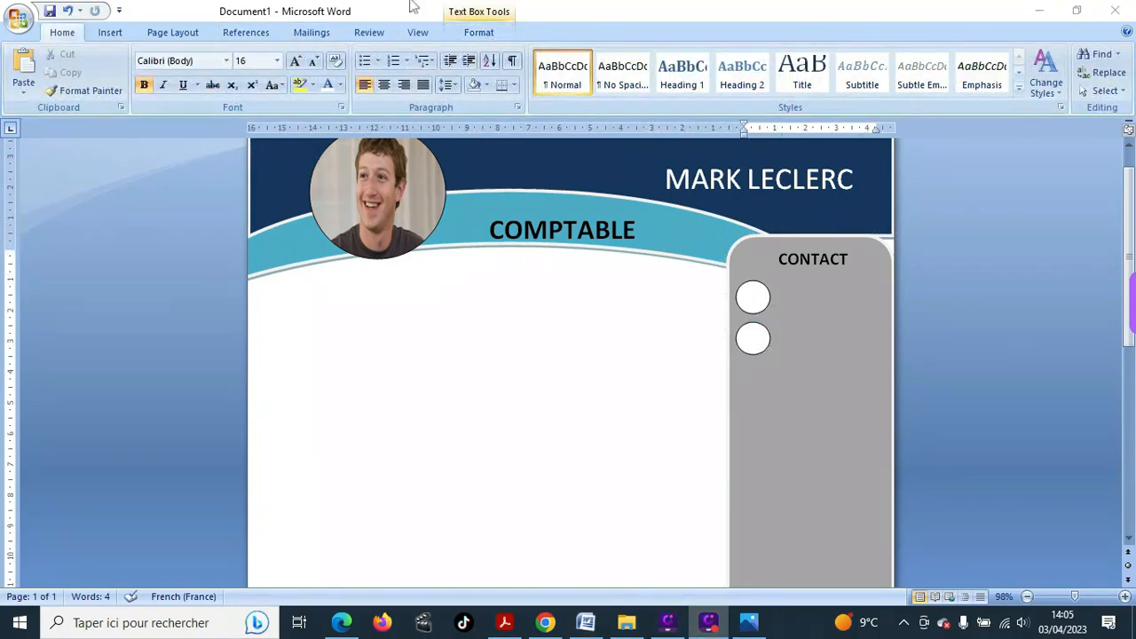
- Draw a third small circle beneath the second one
click(109, 32)
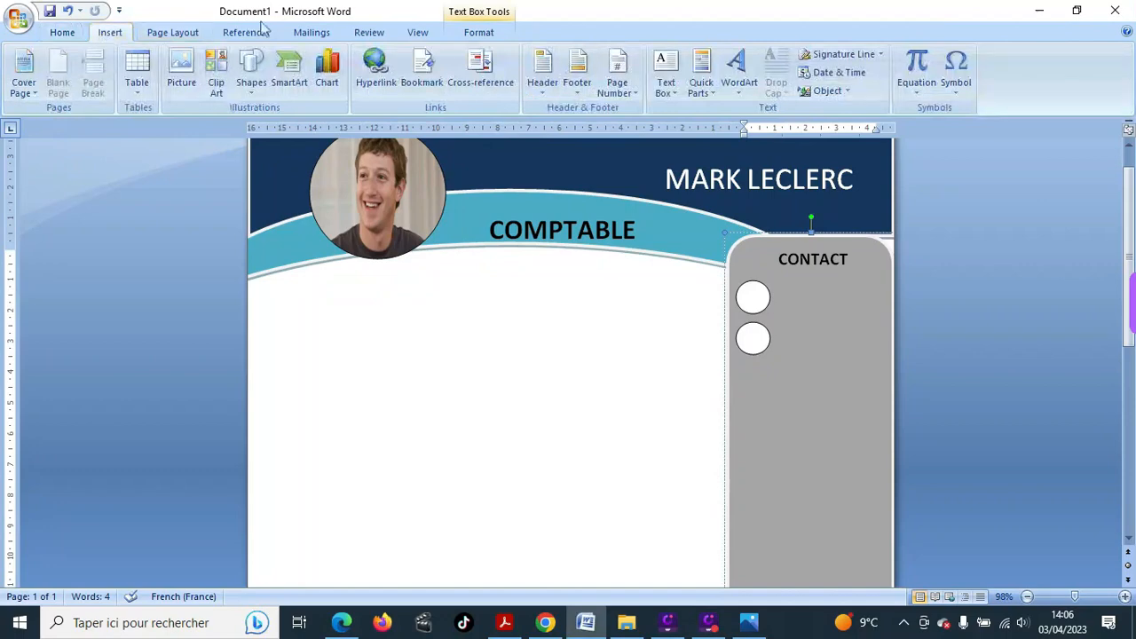
click(252, 78)
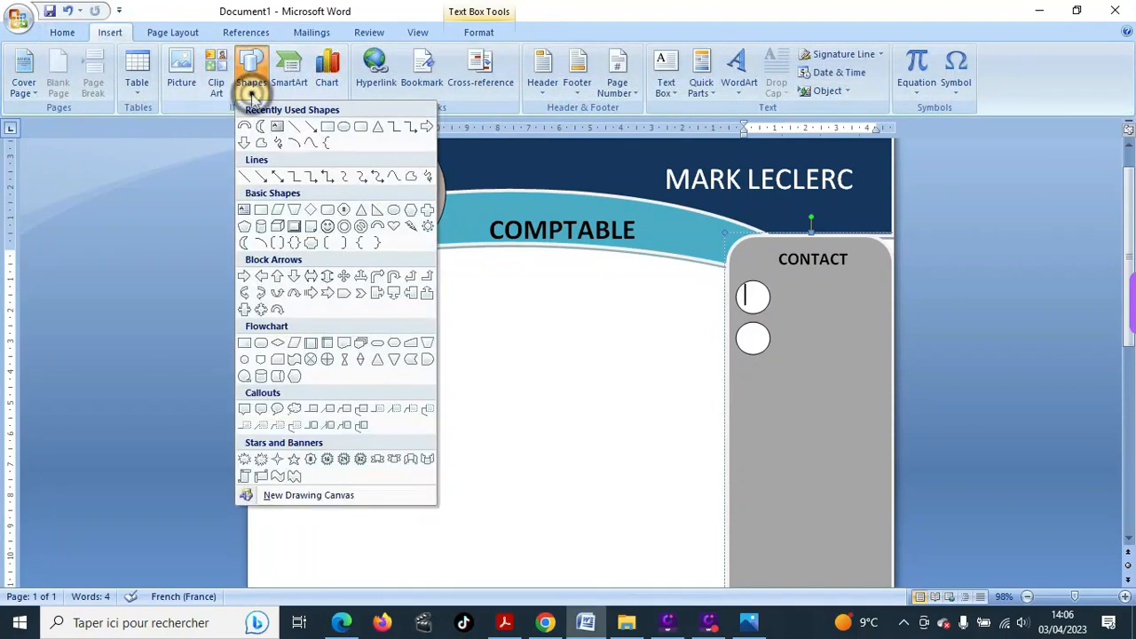
click(393, 210)
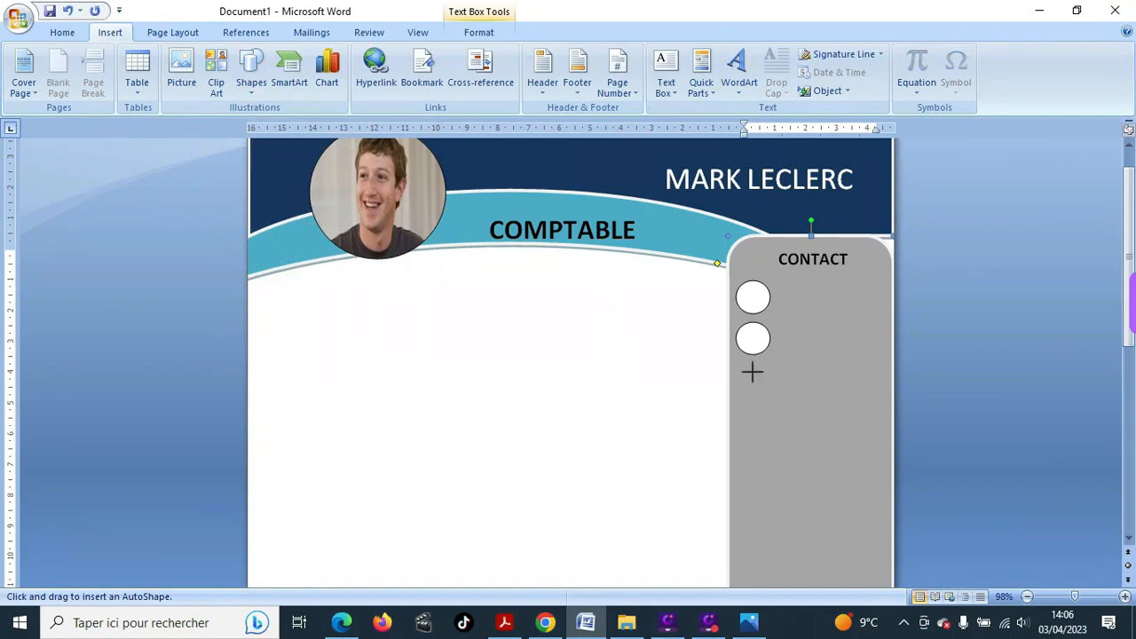
mouse_move(752, 371)
mouse_down()
mouse_move(758, 393)
mouse_move(780, 400)
mouse_move(752, 391)
mouse_up()
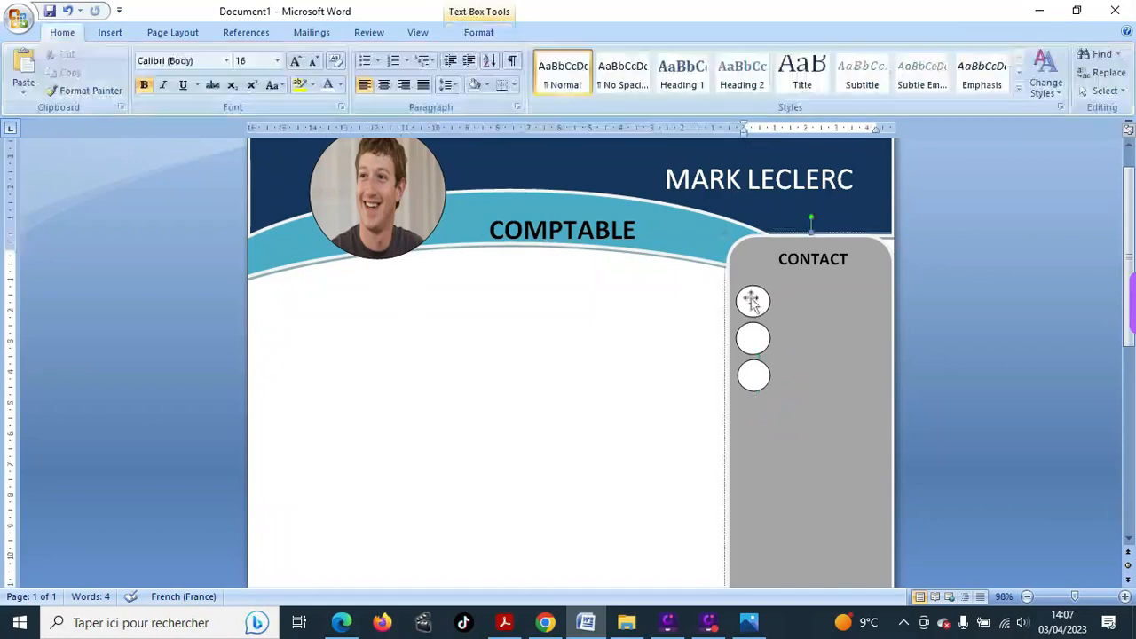
click(751, 300)
click(751, 299)
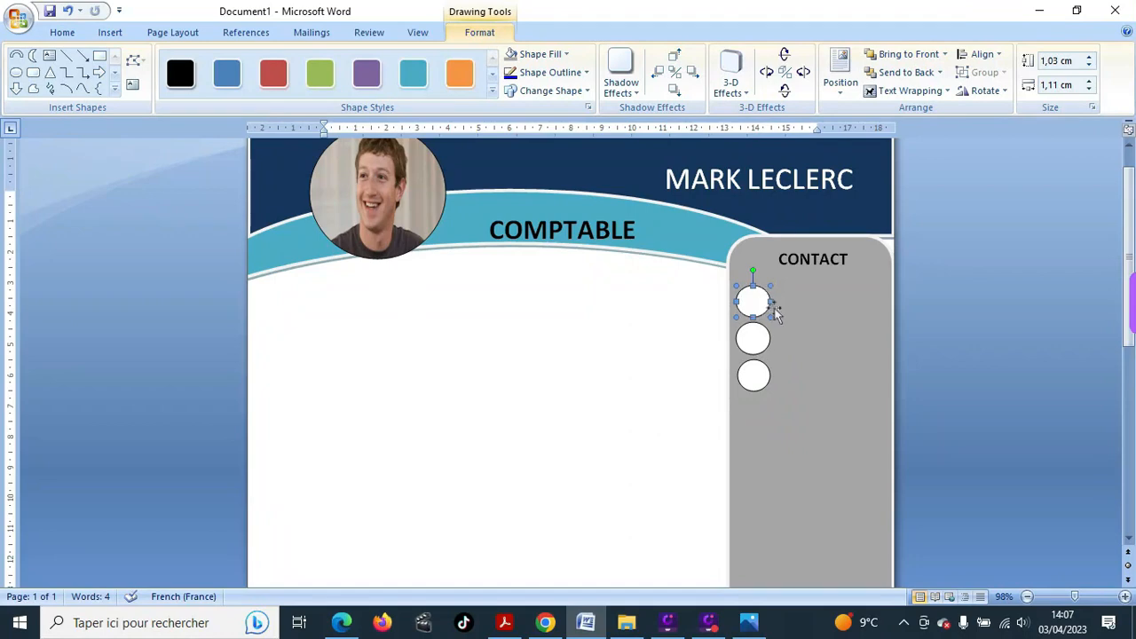
click(790, 353)
click(789, 353)
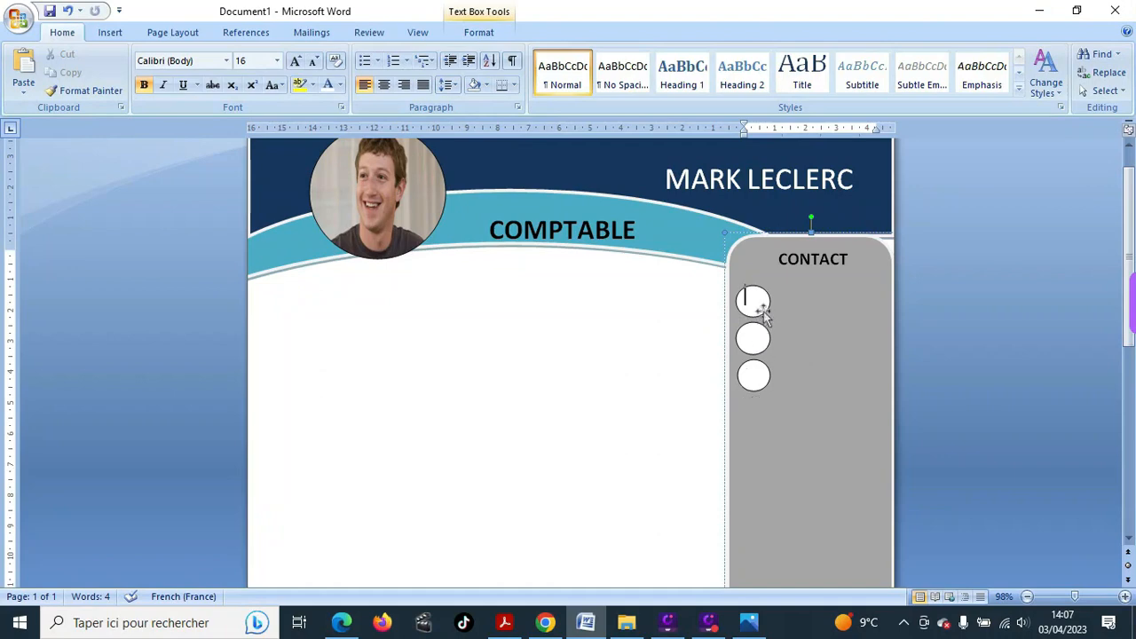
click(760, 303)
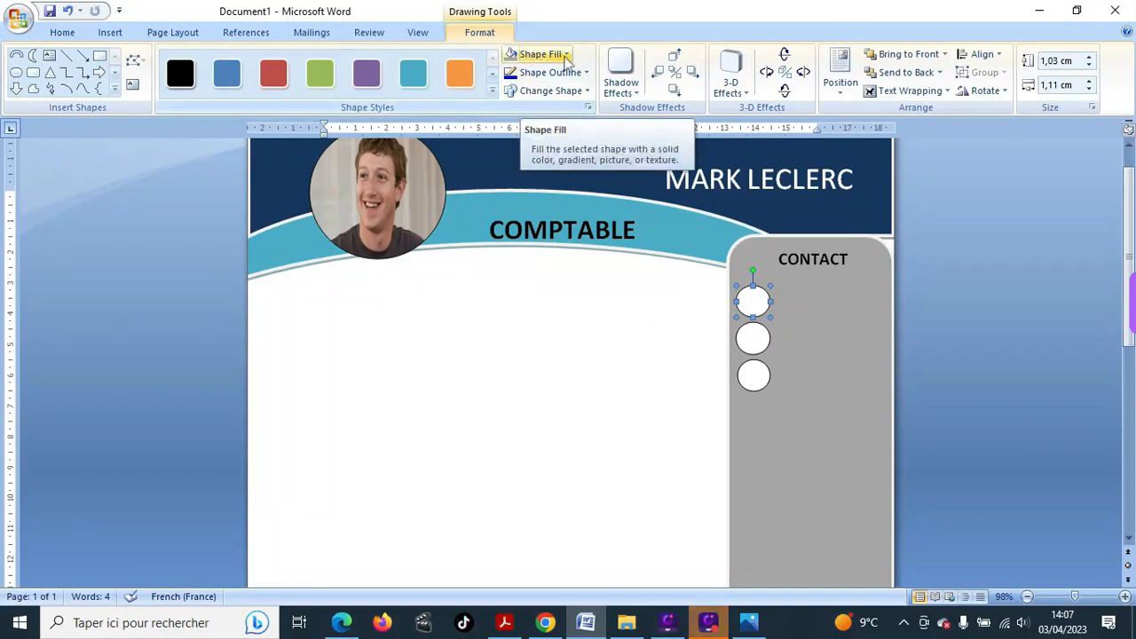
- Fill the first circle with the house icon picture
click(565, 55)
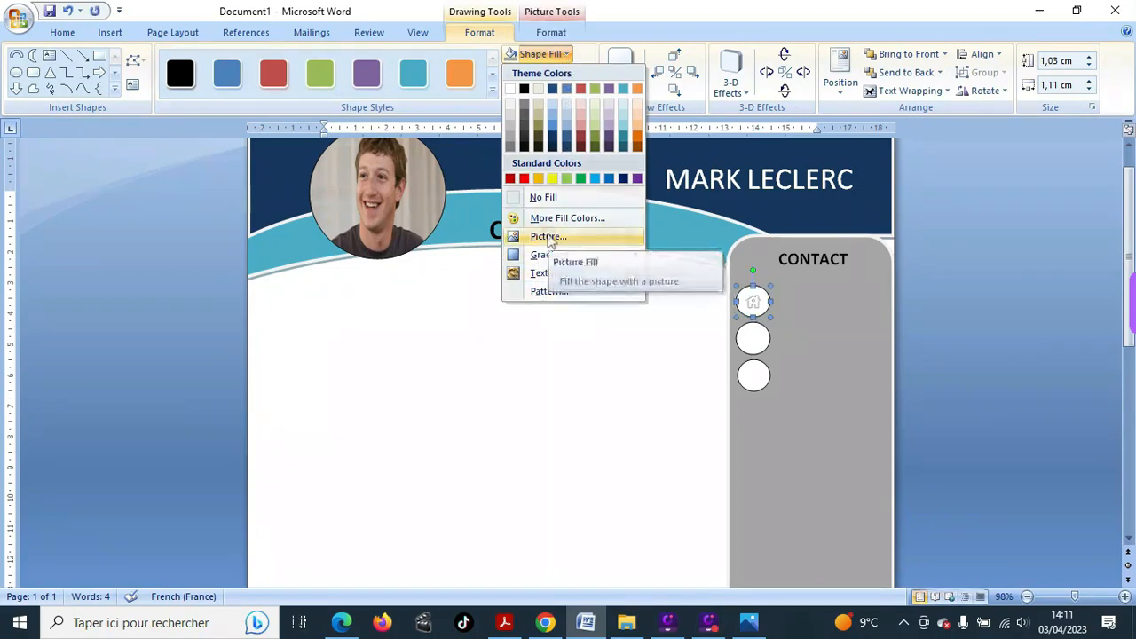
click(548, 236)
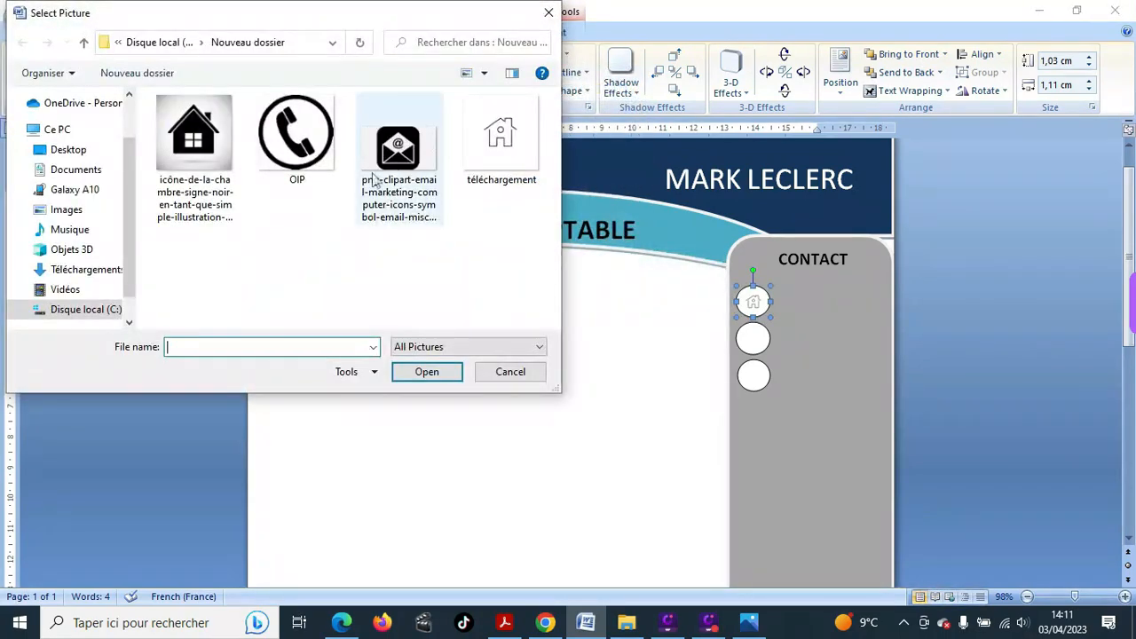
click(193, 142)
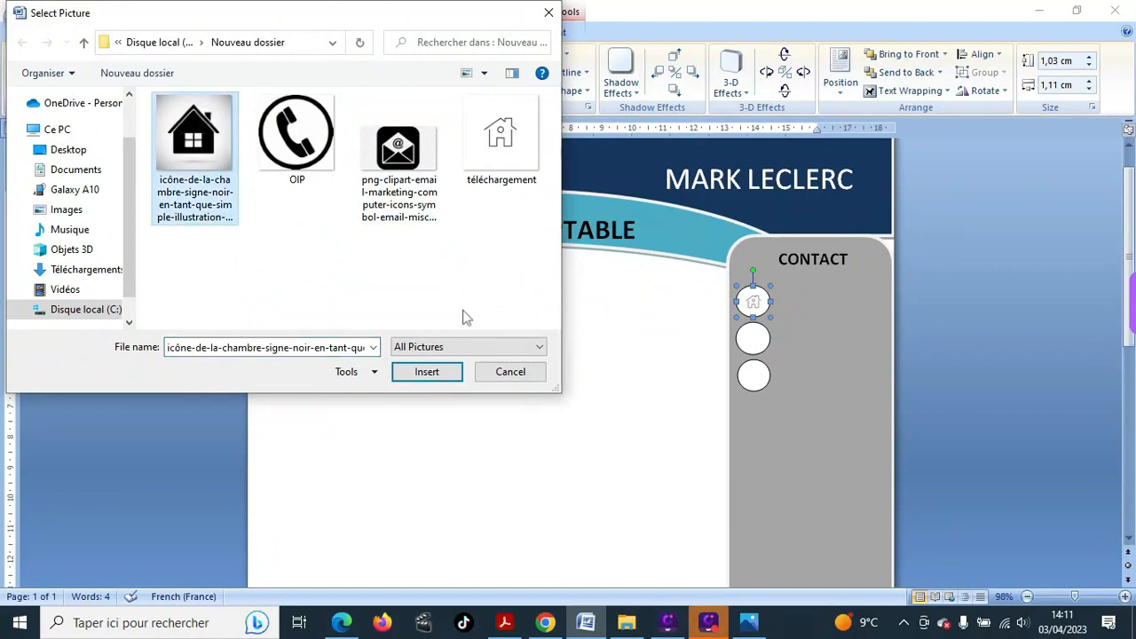
click(423, 372)
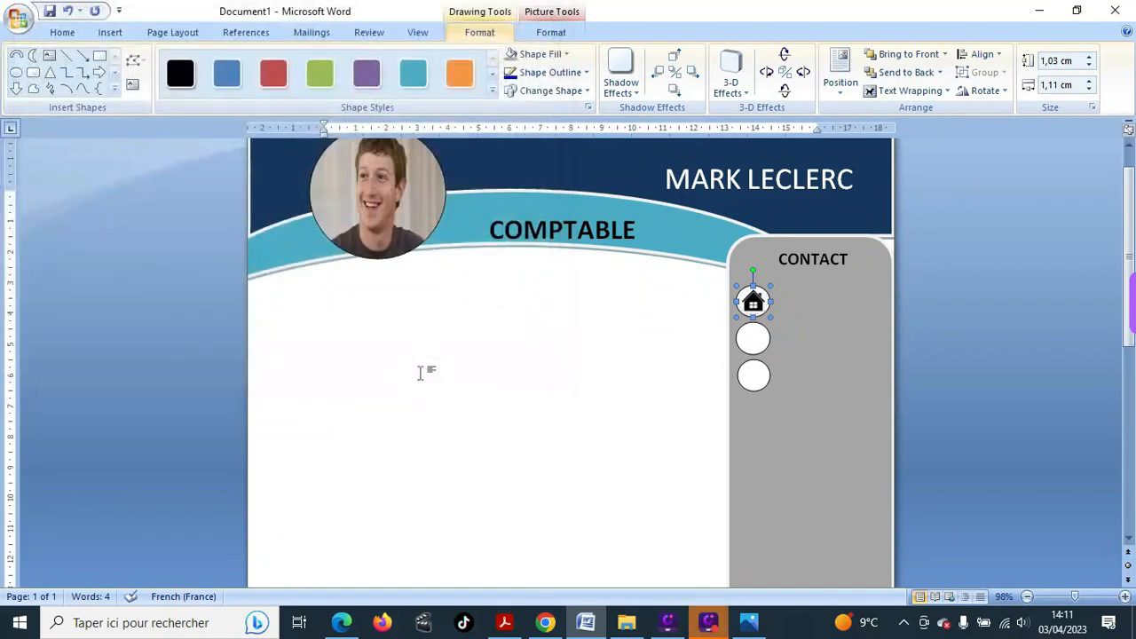
click(751, 338)
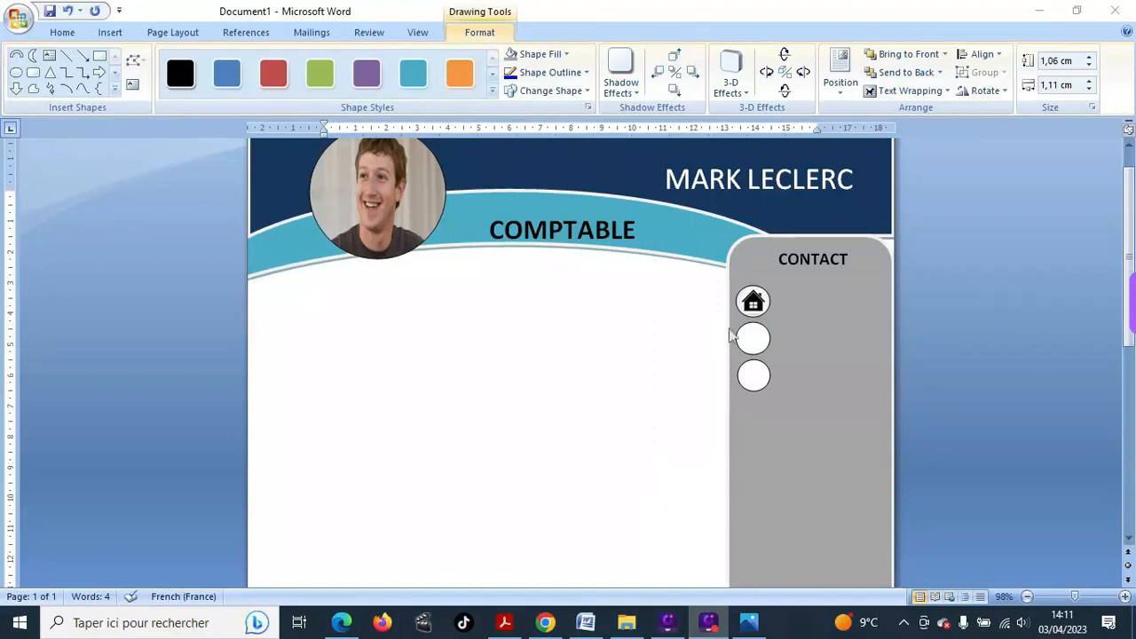
- Fill the second circle with the phone icon picture
click(755, 338)
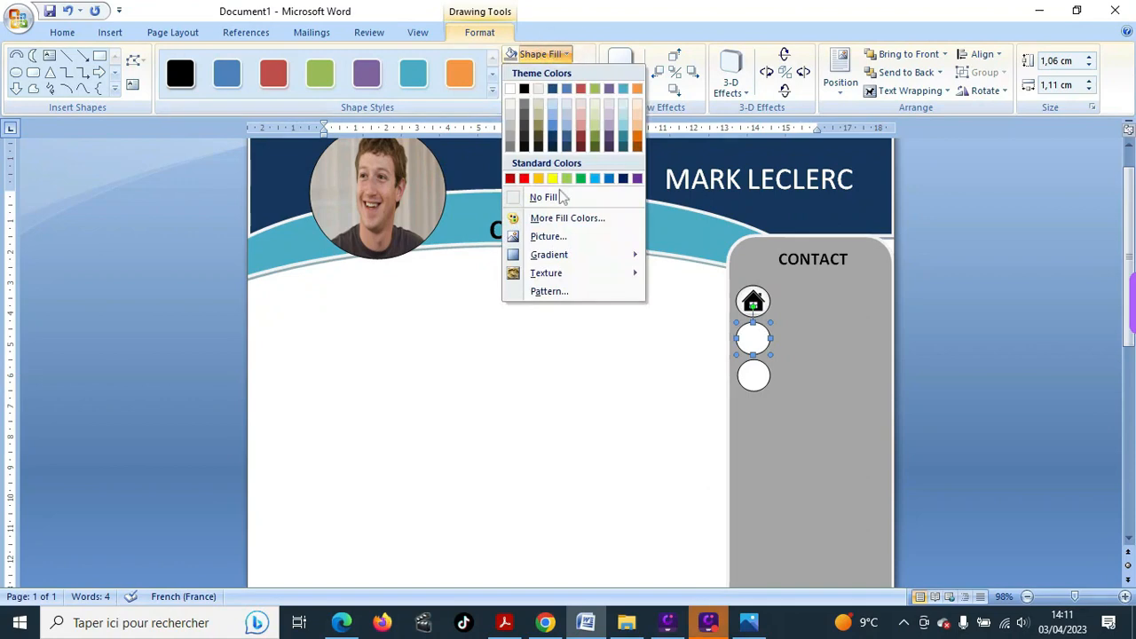
click(548, 236)
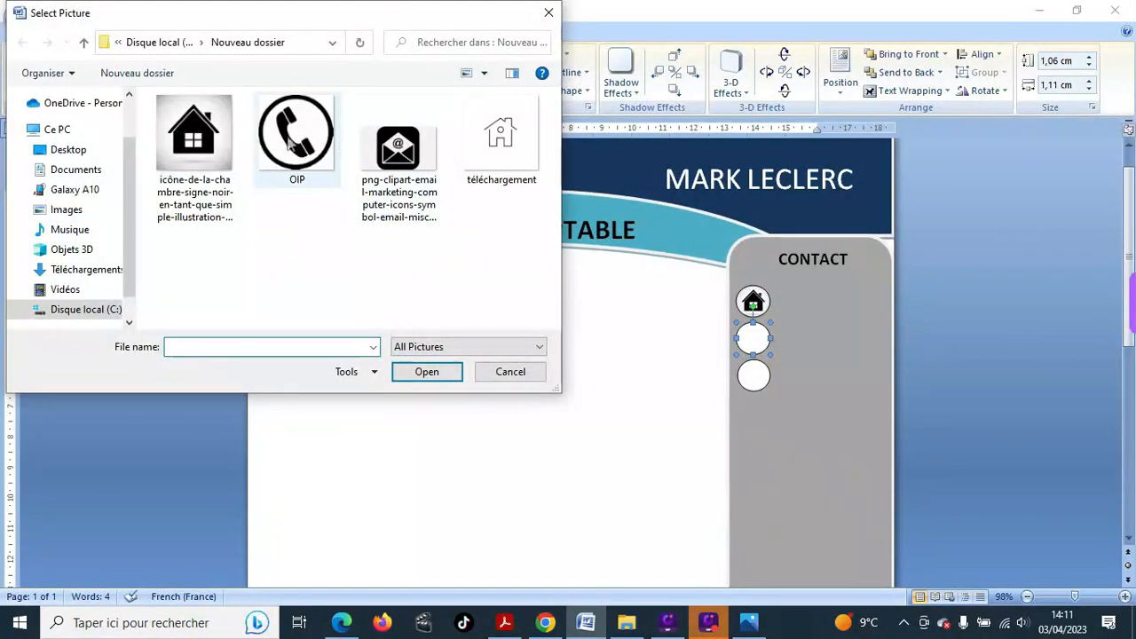
click(284, 142)
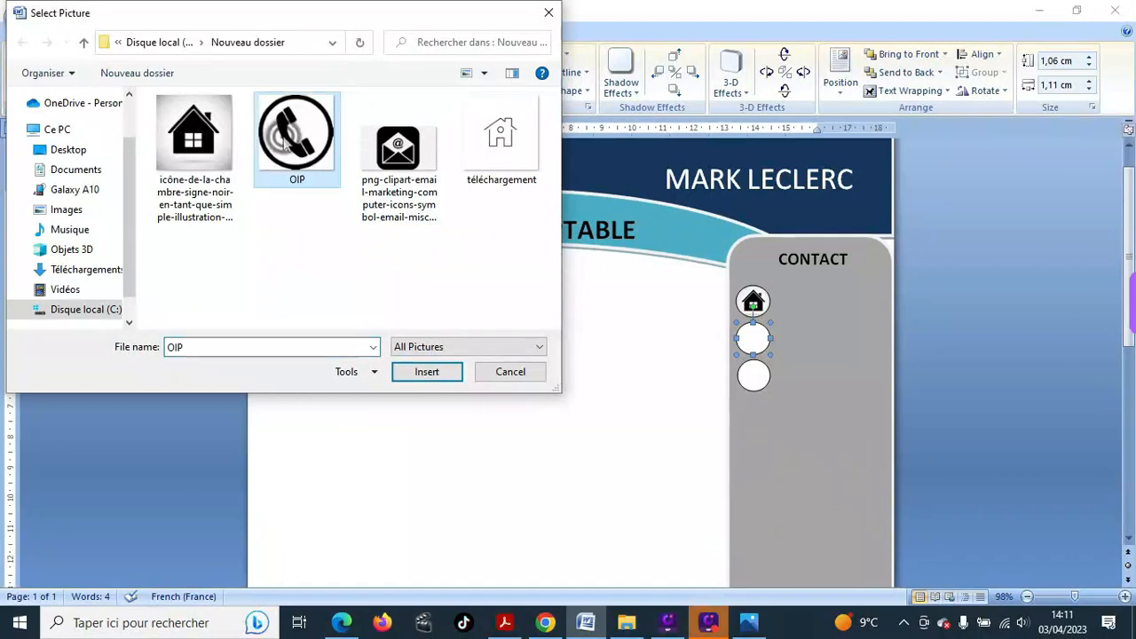
click(425, 372)
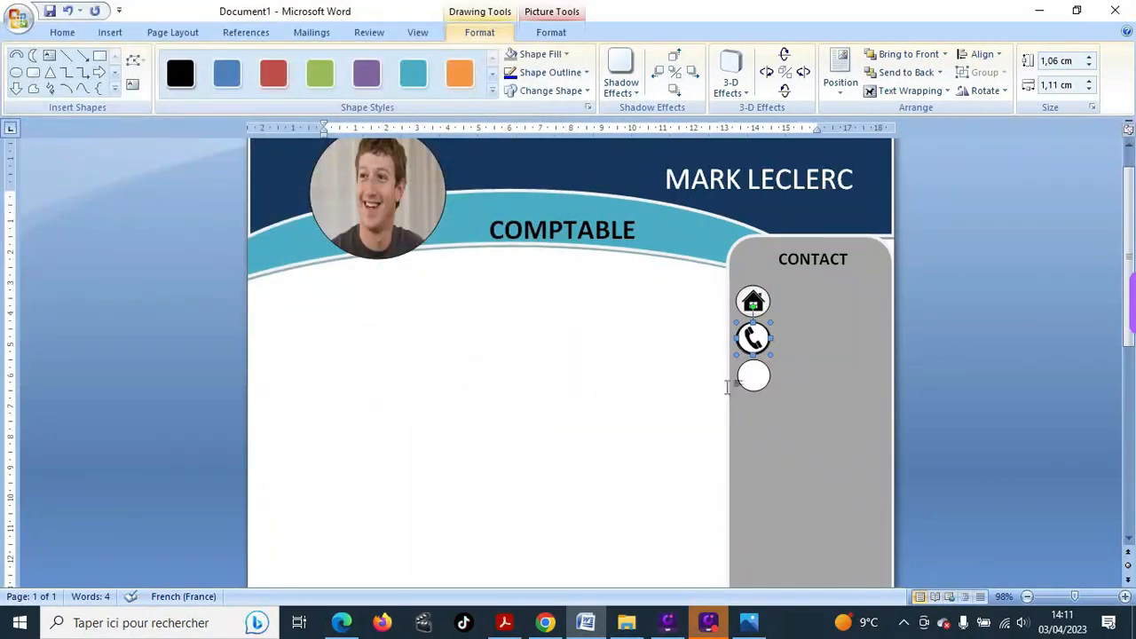
- Fill the third circle with the envelope icon picture
click(754, 375)
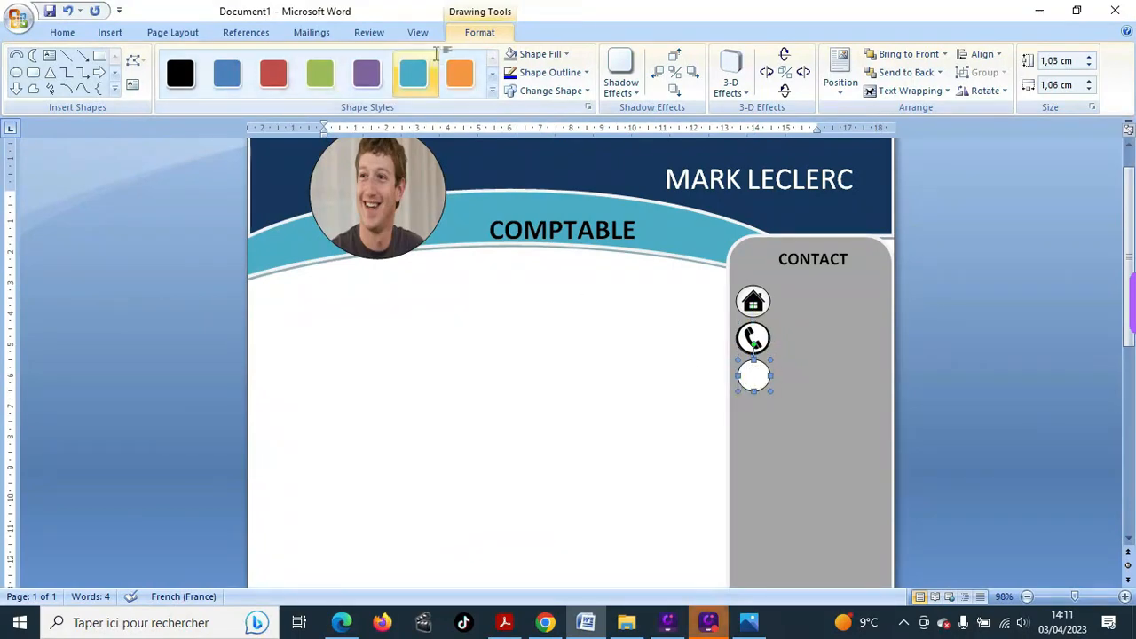
click(566, 54)
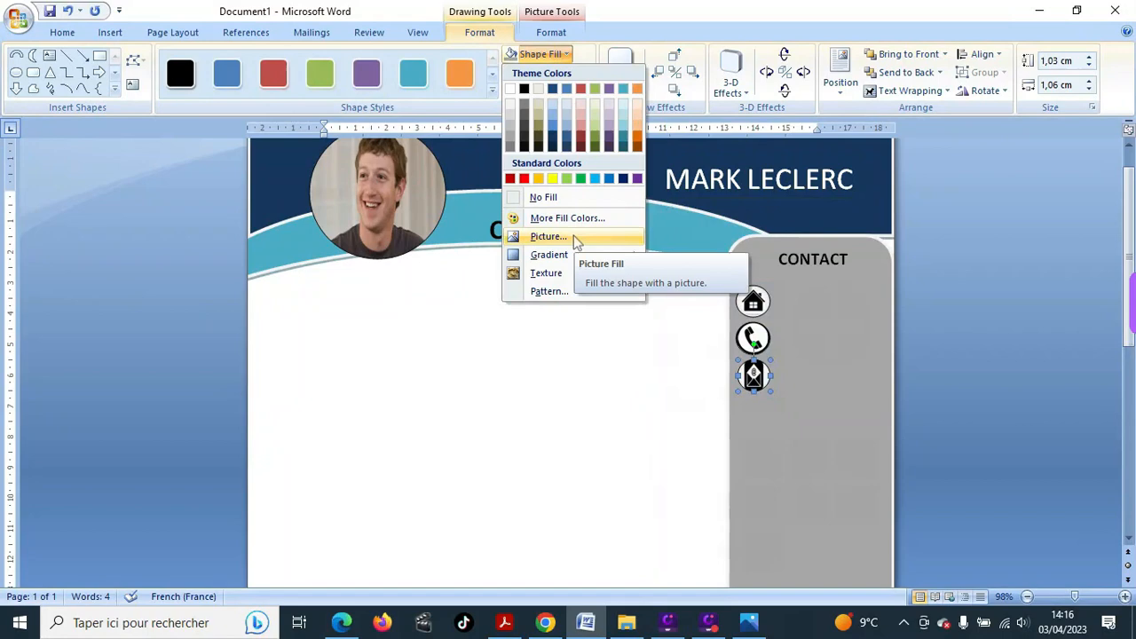
click(575, 240)
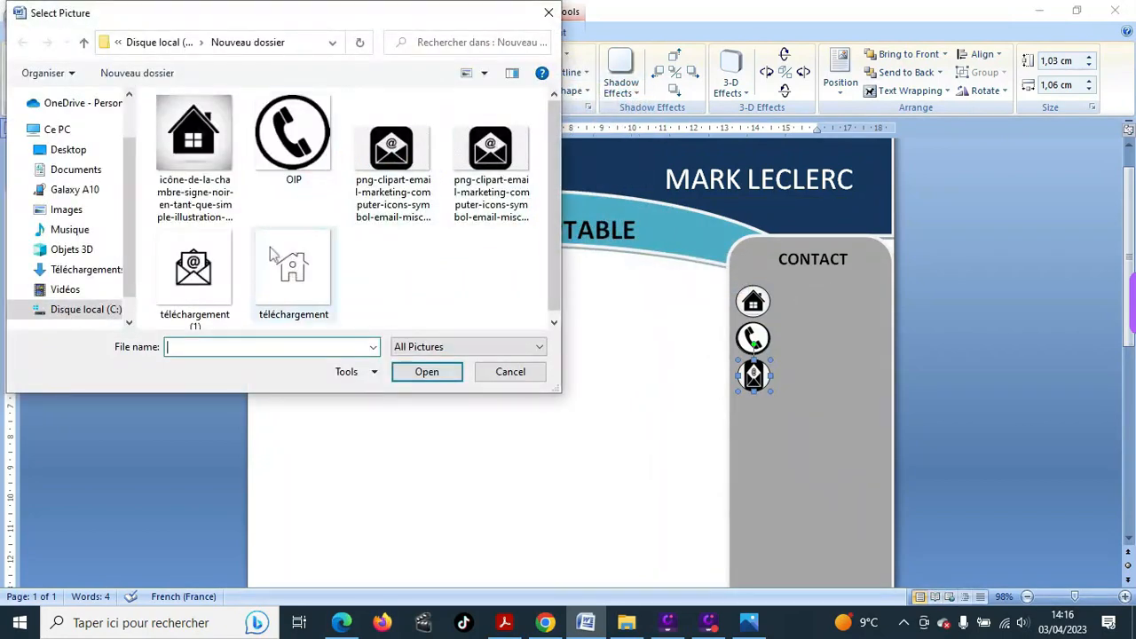
click(193, 266)
click(426, 372)
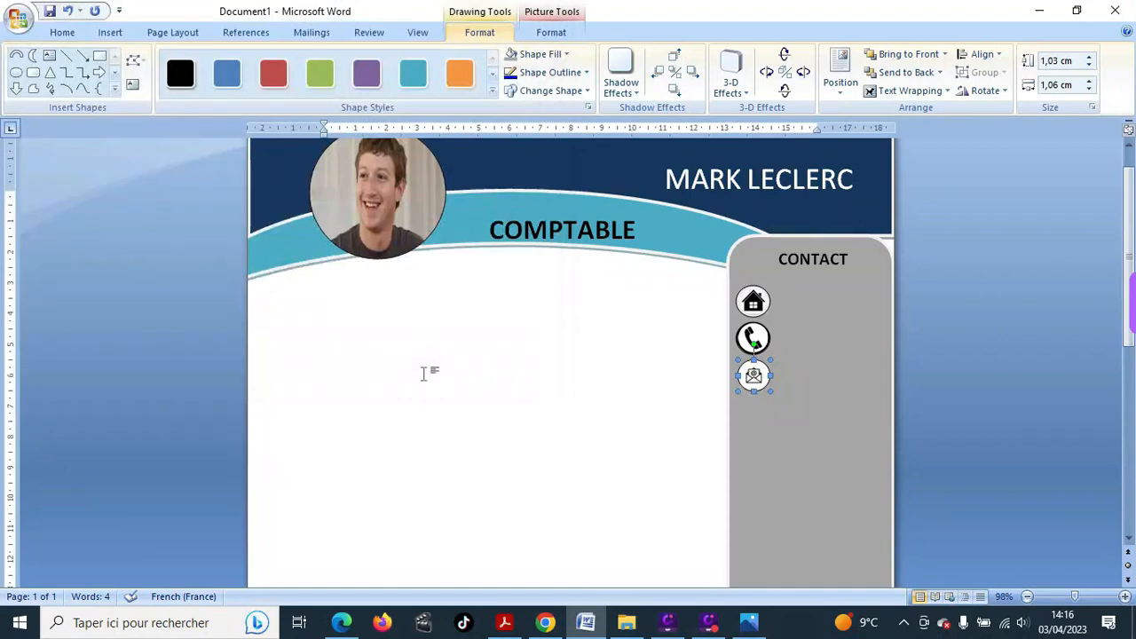
click(850, 256)
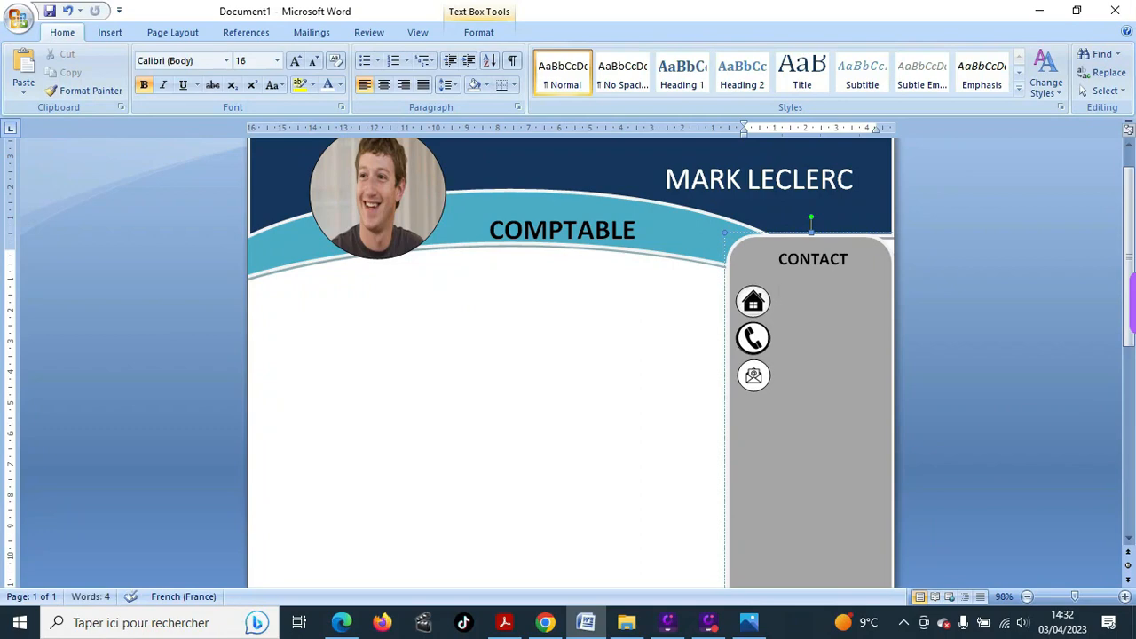
- At font size 10, type the street address, then the postcode and city on a second line
click(277, 62)
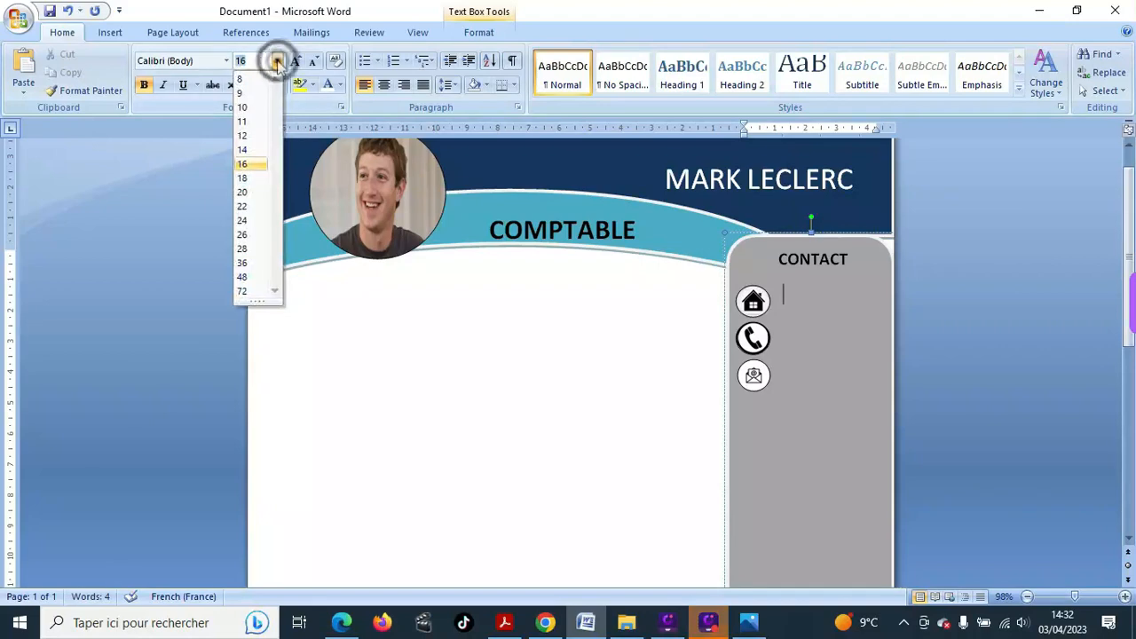
click(253, 109)
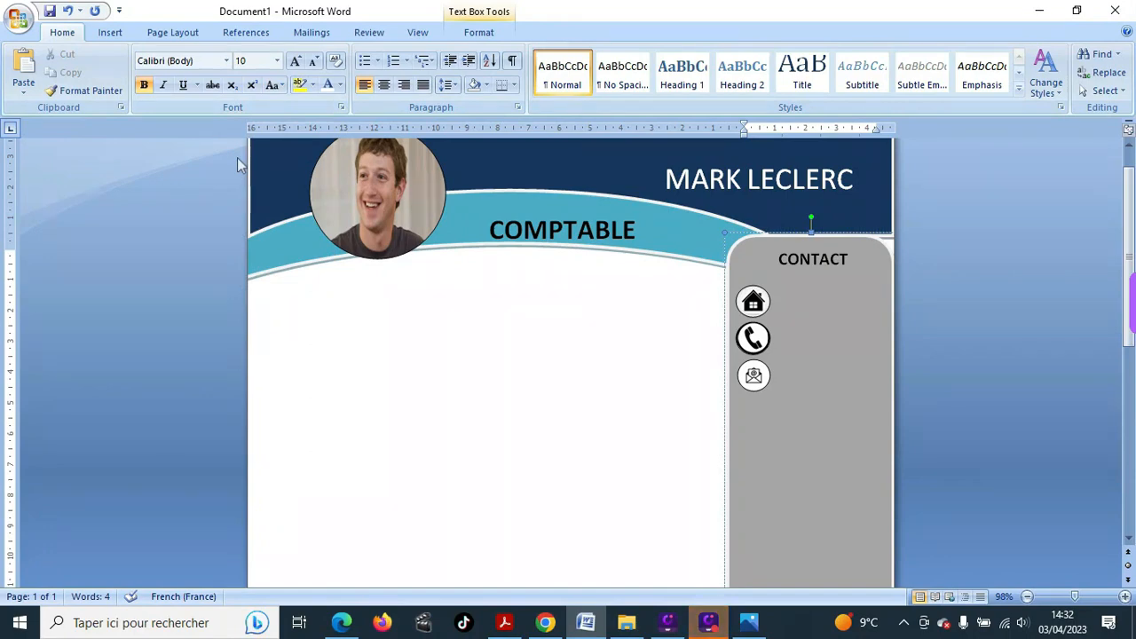
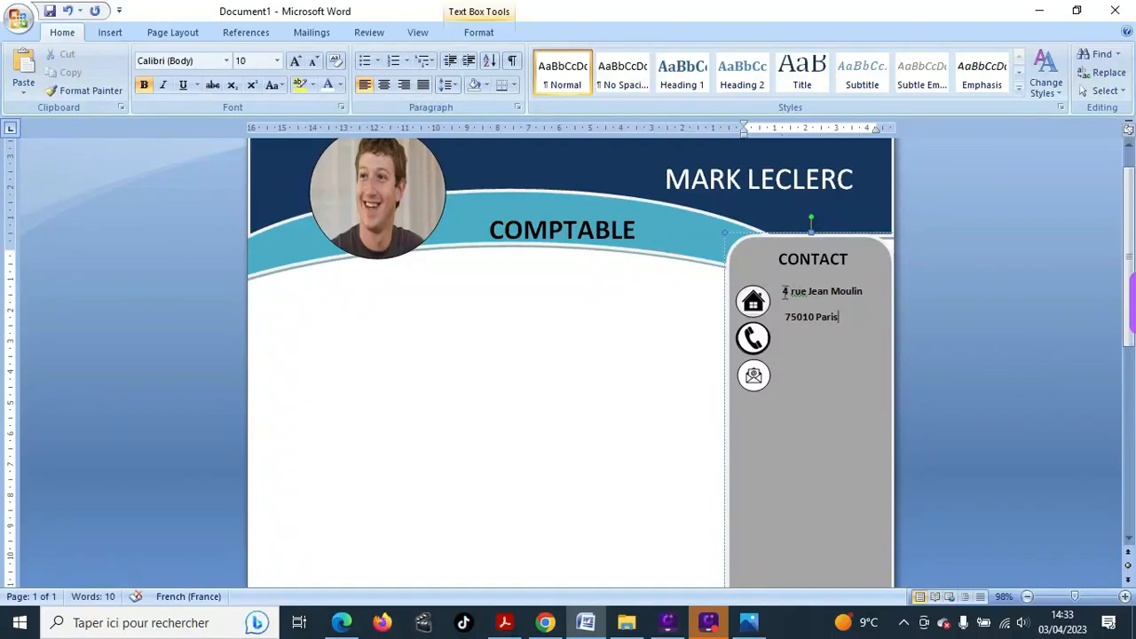
- Give the two address lines 1,0 line spacing with no space after the paragraphs
drag(784, 292, 832, 324)
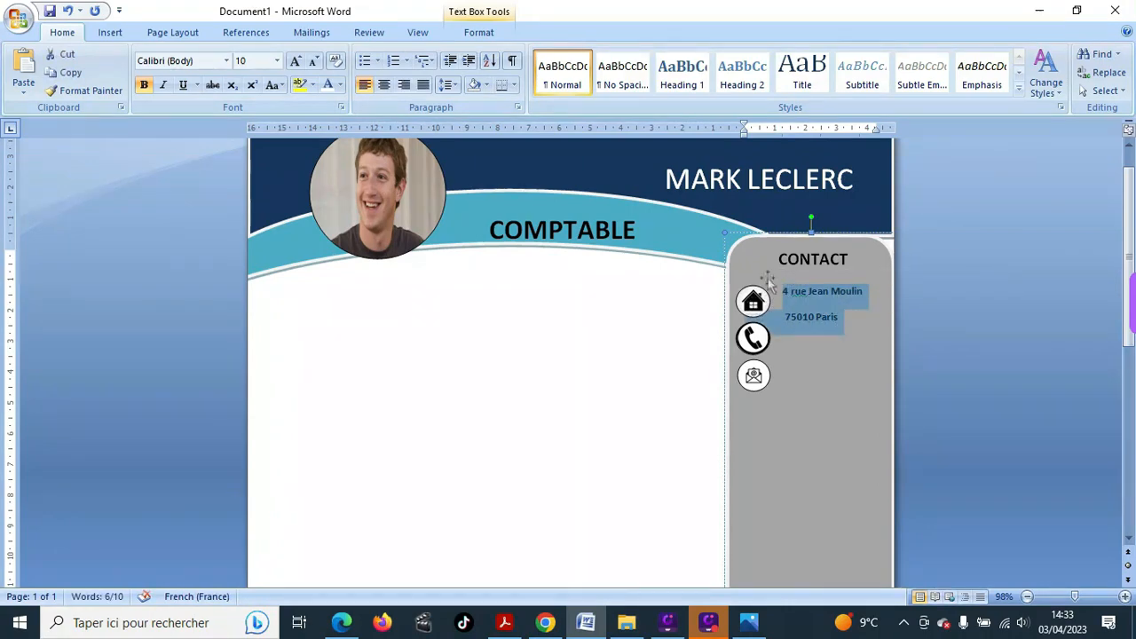
click(447, 85)
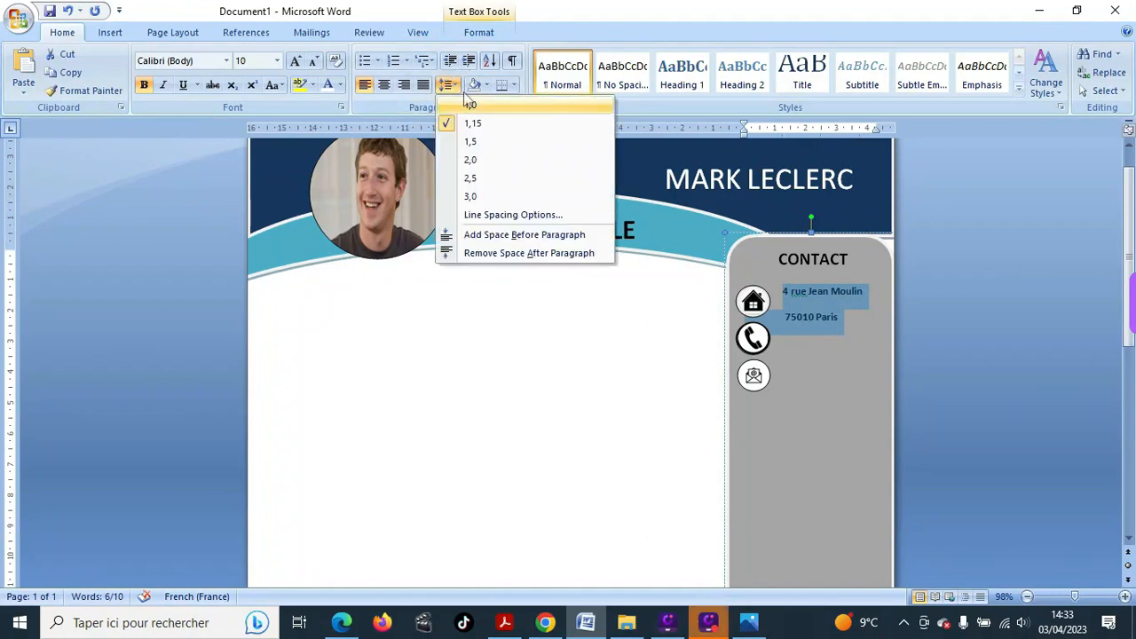
click(470, 107)
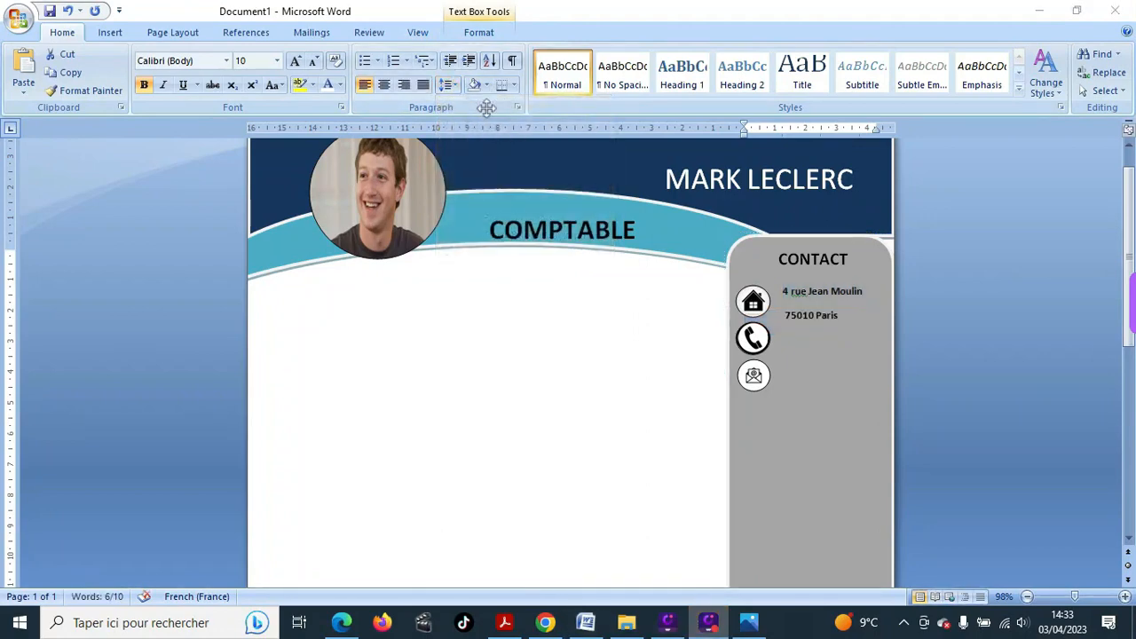
click(456, 86)
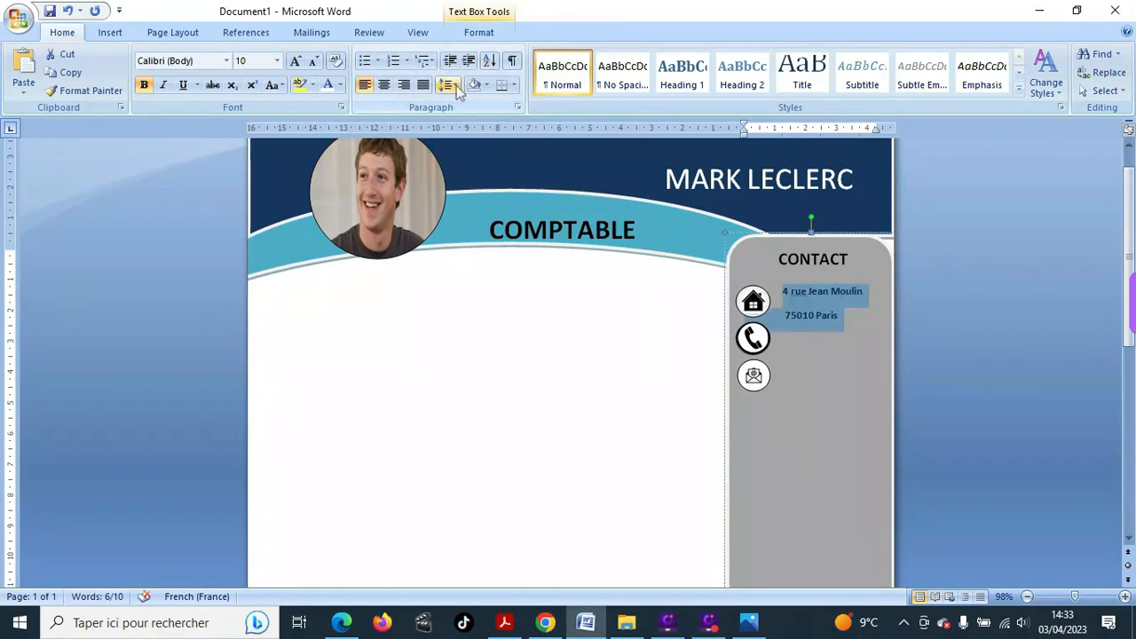
click(450, 86)
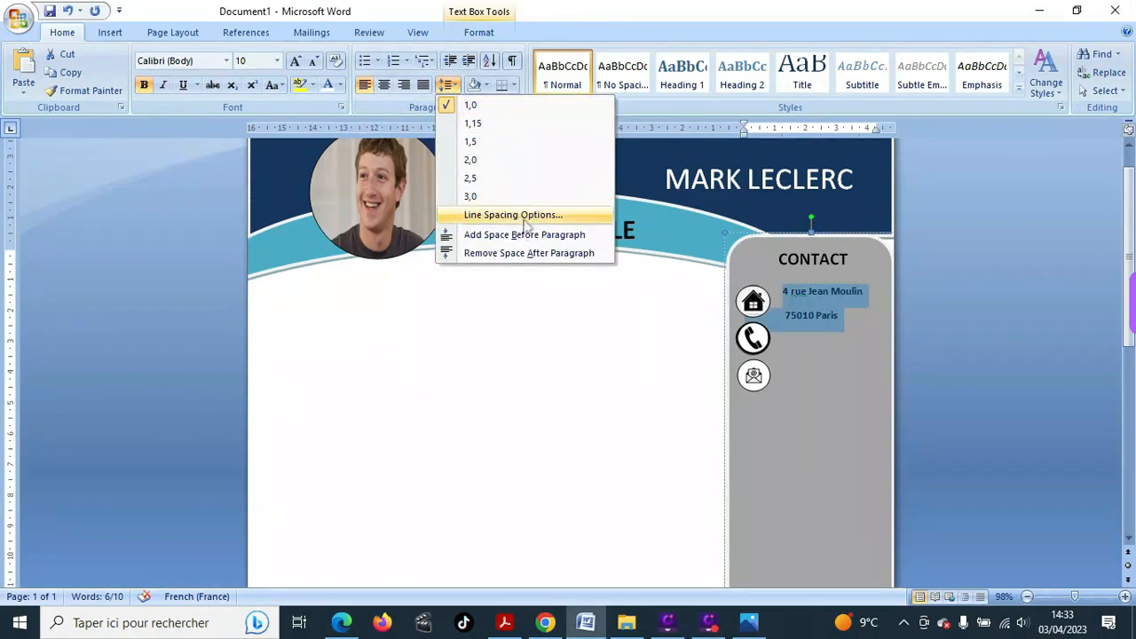
click(511, 255)
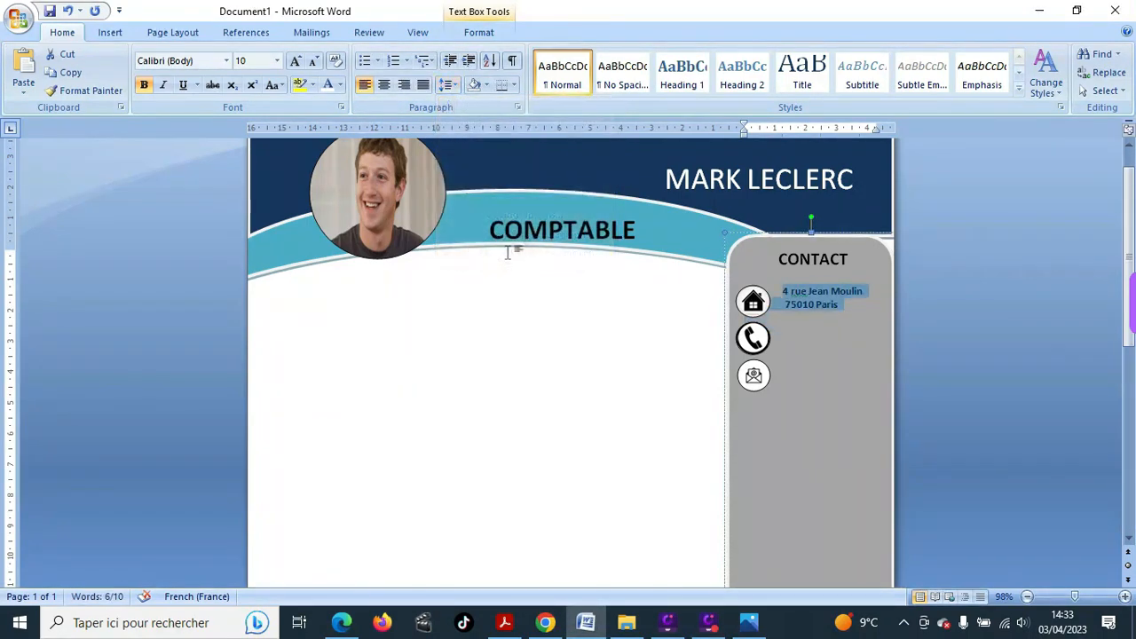
click(449, 85)
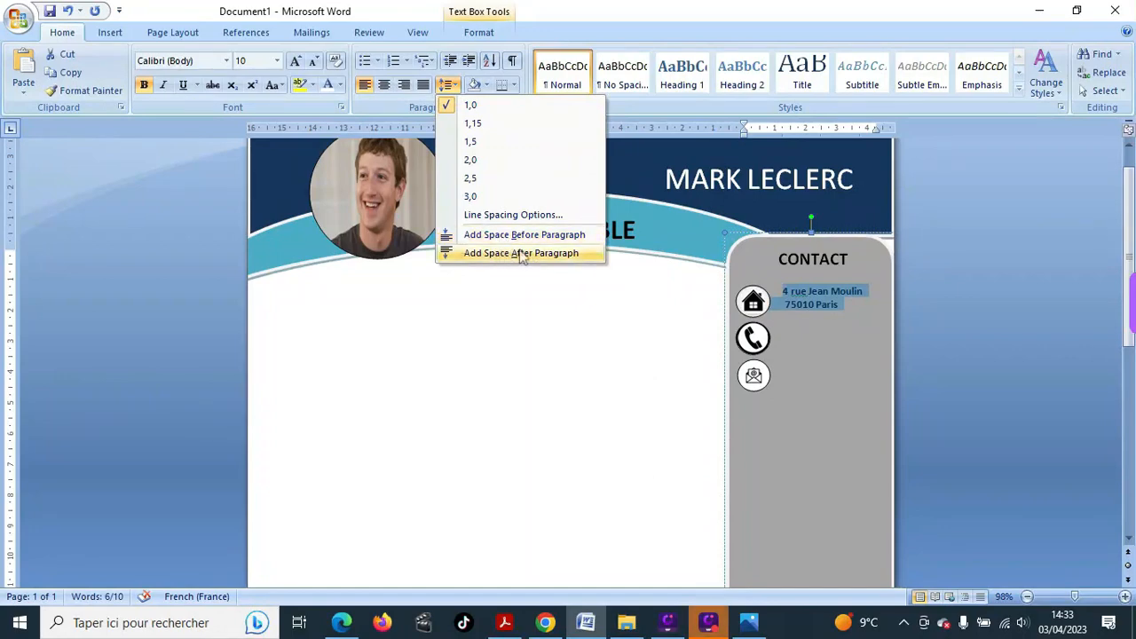
click(520, 253)
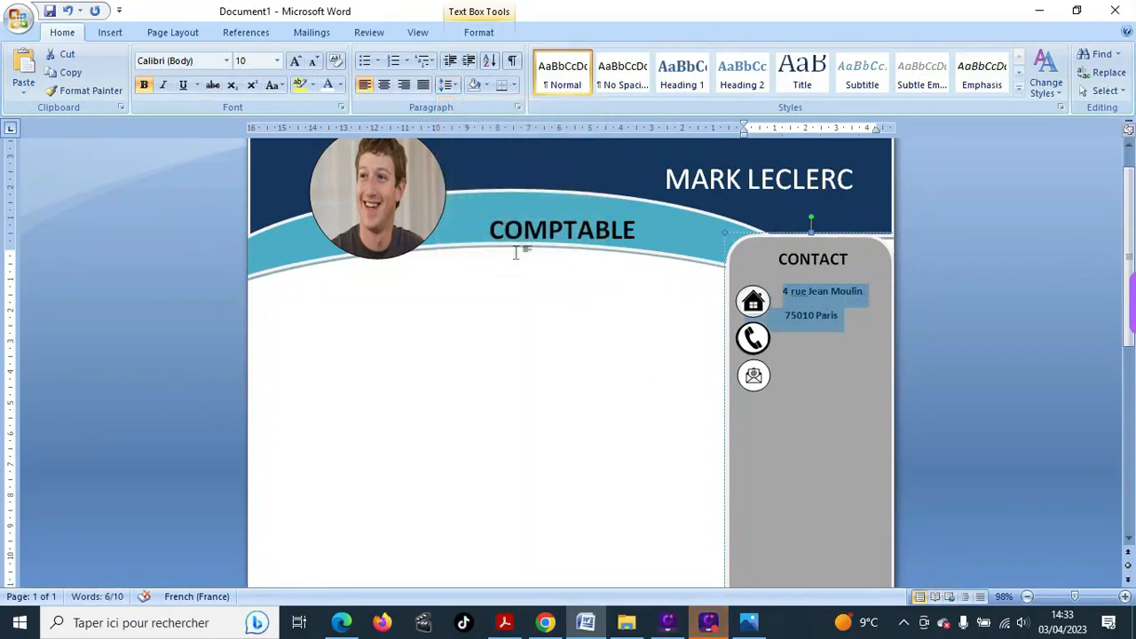
click(450, 84)
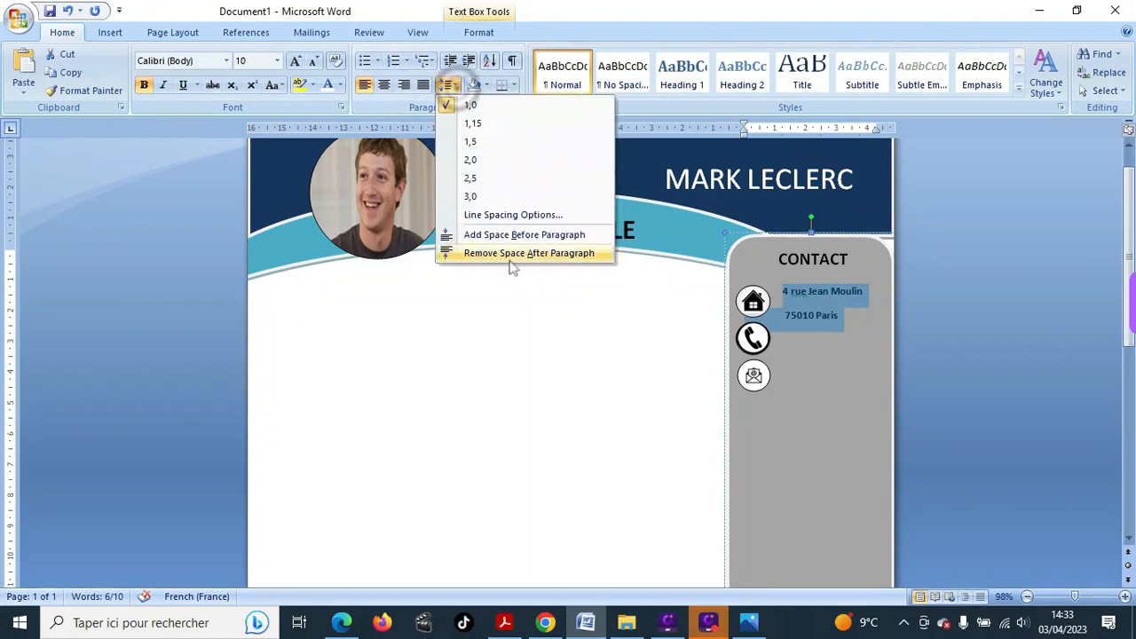
click(518, 255)
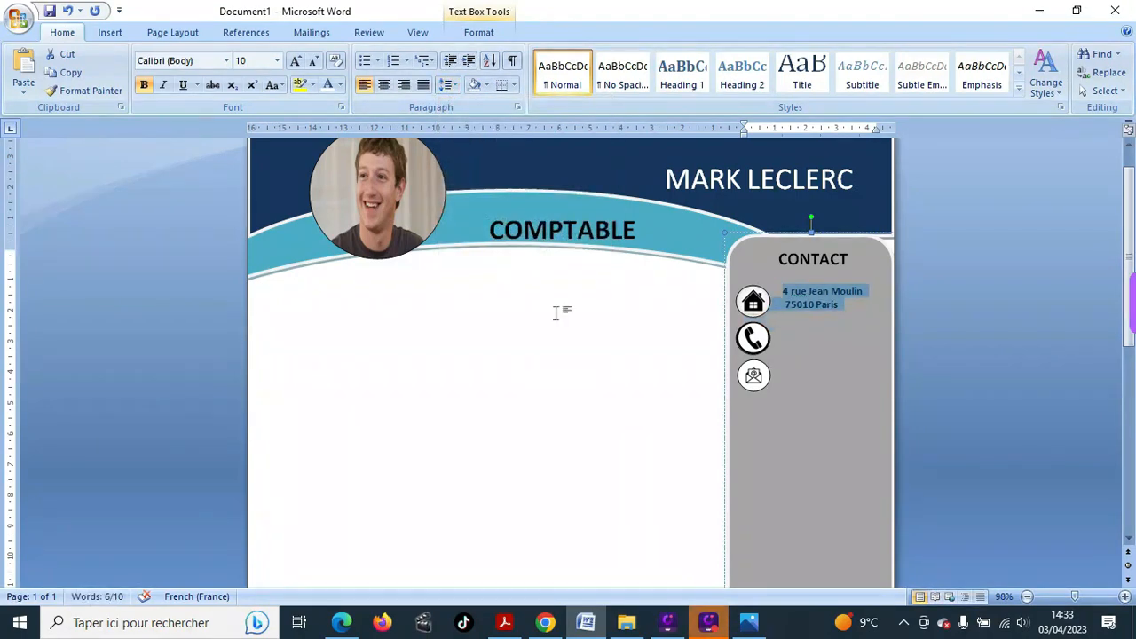
click(783, 336)
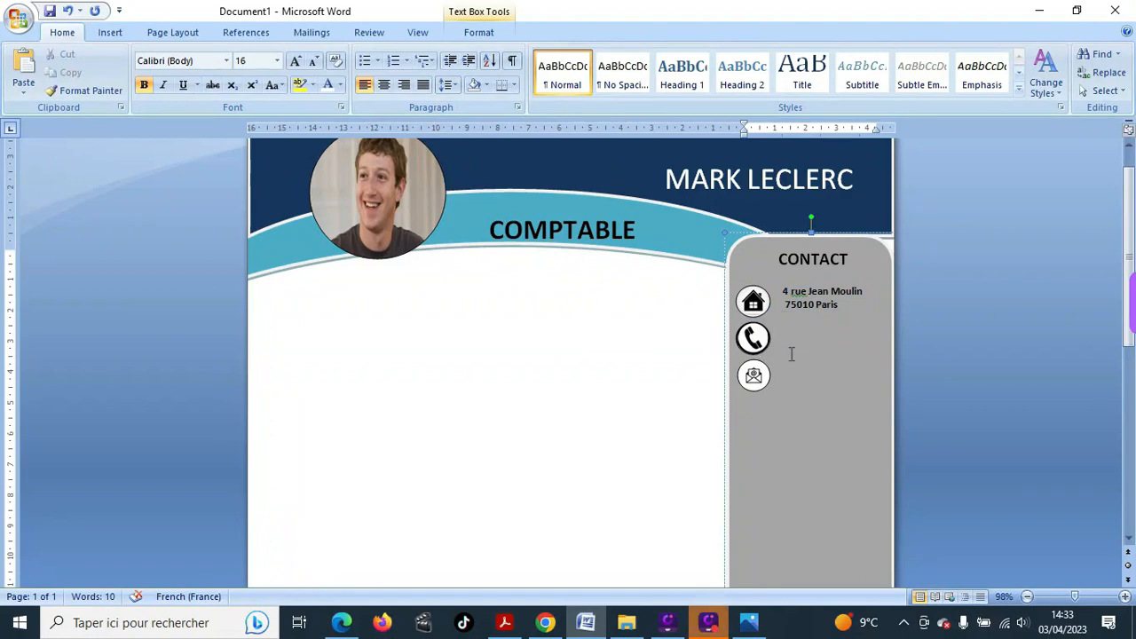
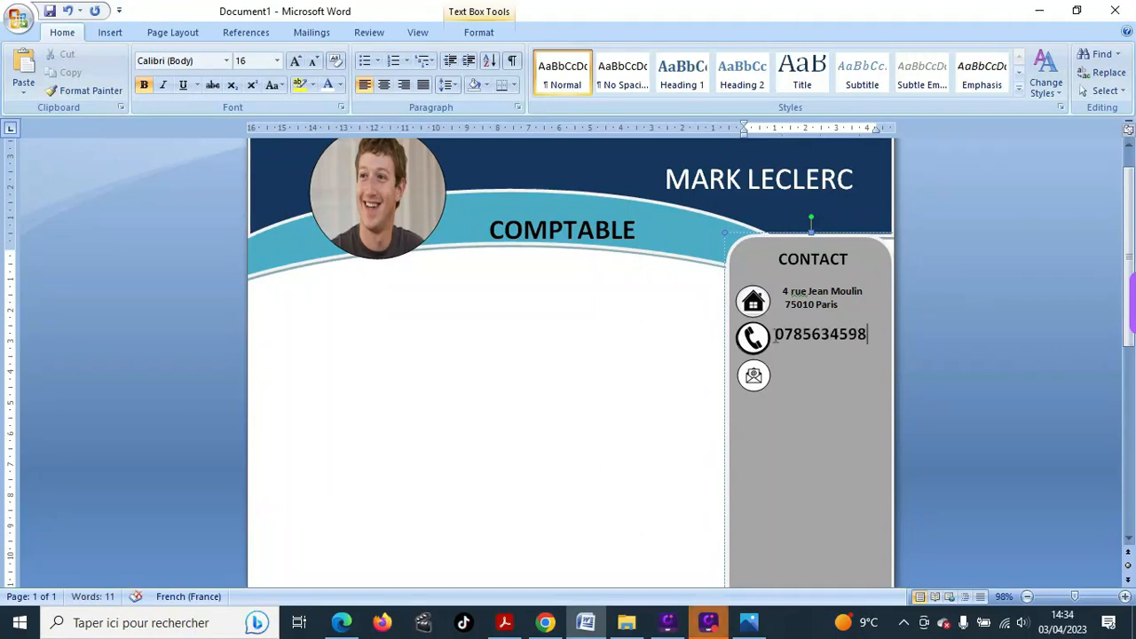
- Type the contact's phone number beside the phone icon and set it to 14 pt
drag(775, 337, 858, 336)
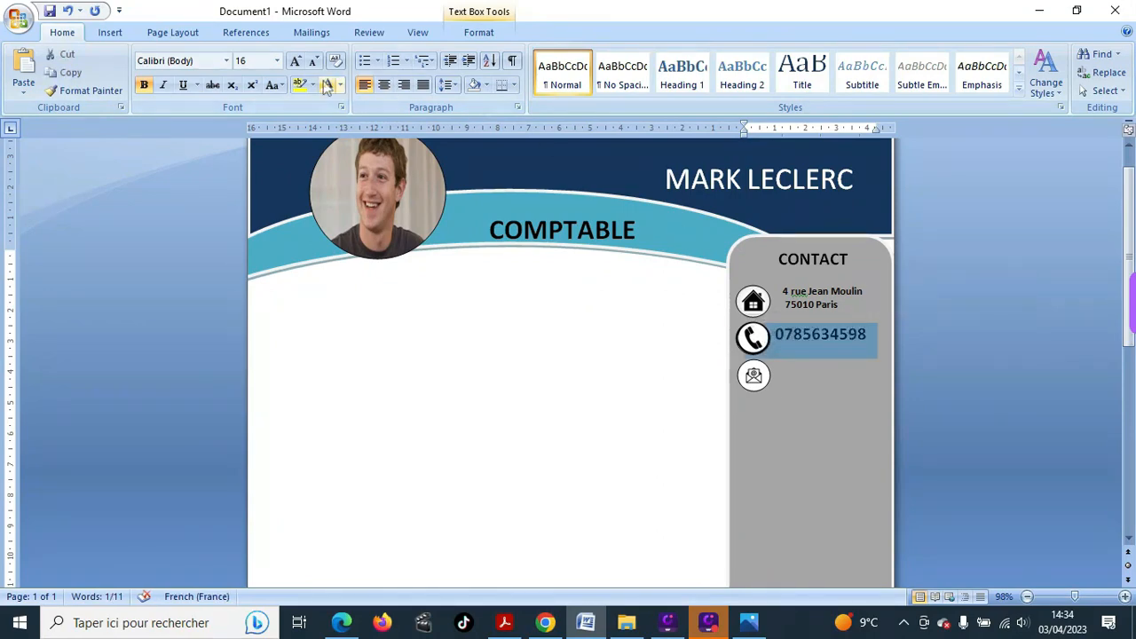
click(276, 60)
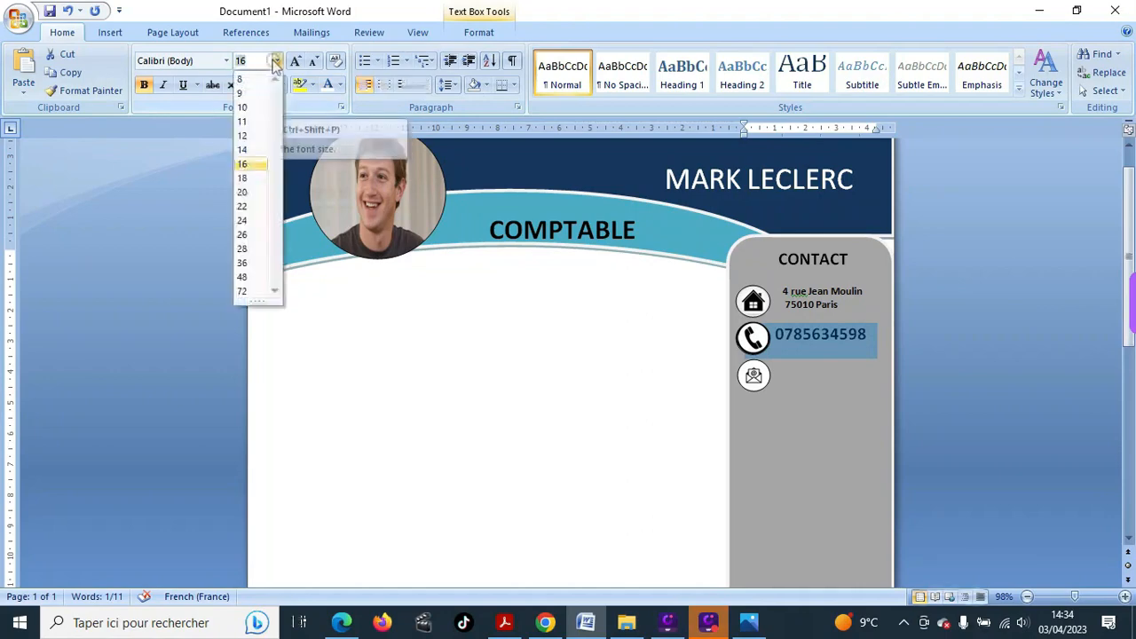
click(245, 152)
click(756, 348)
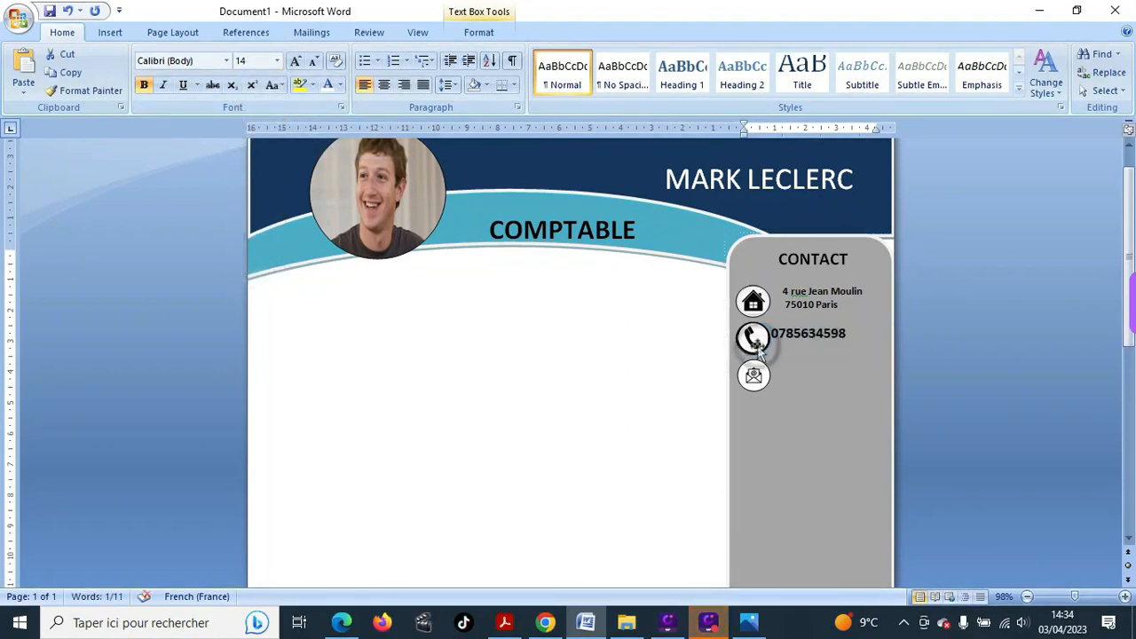
click(773, 334)
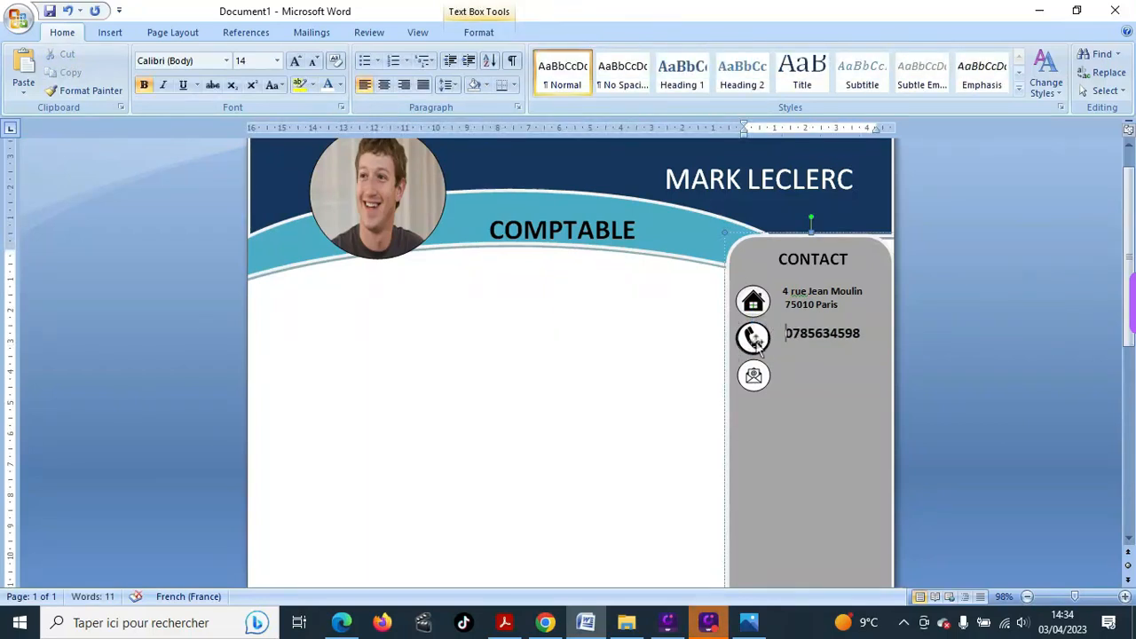
click(753, 375)
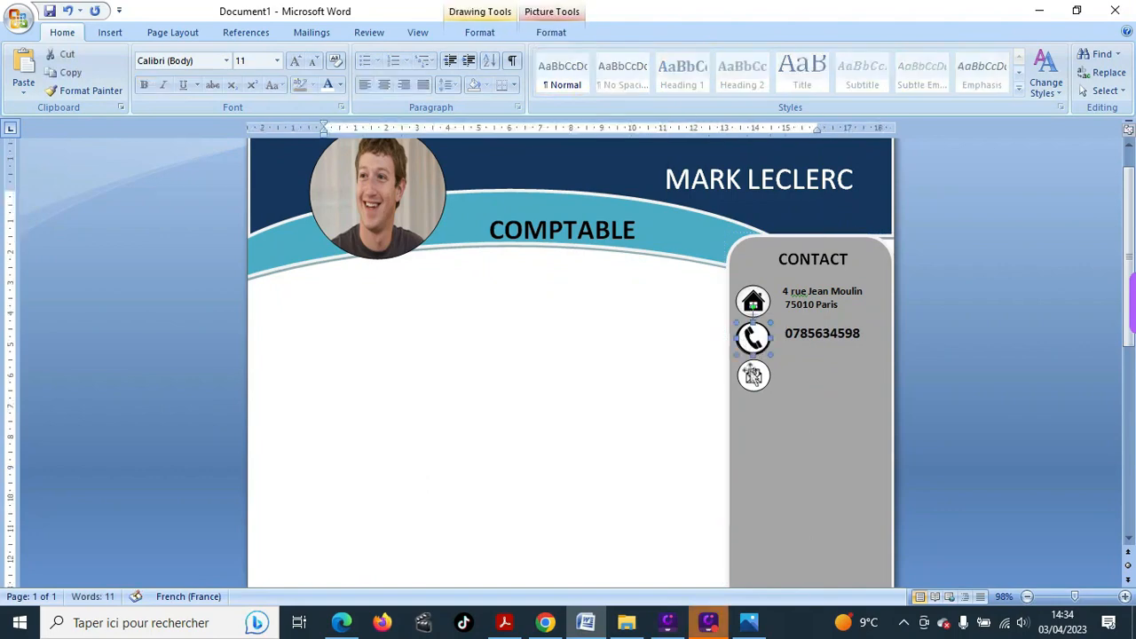
click(811, 379)
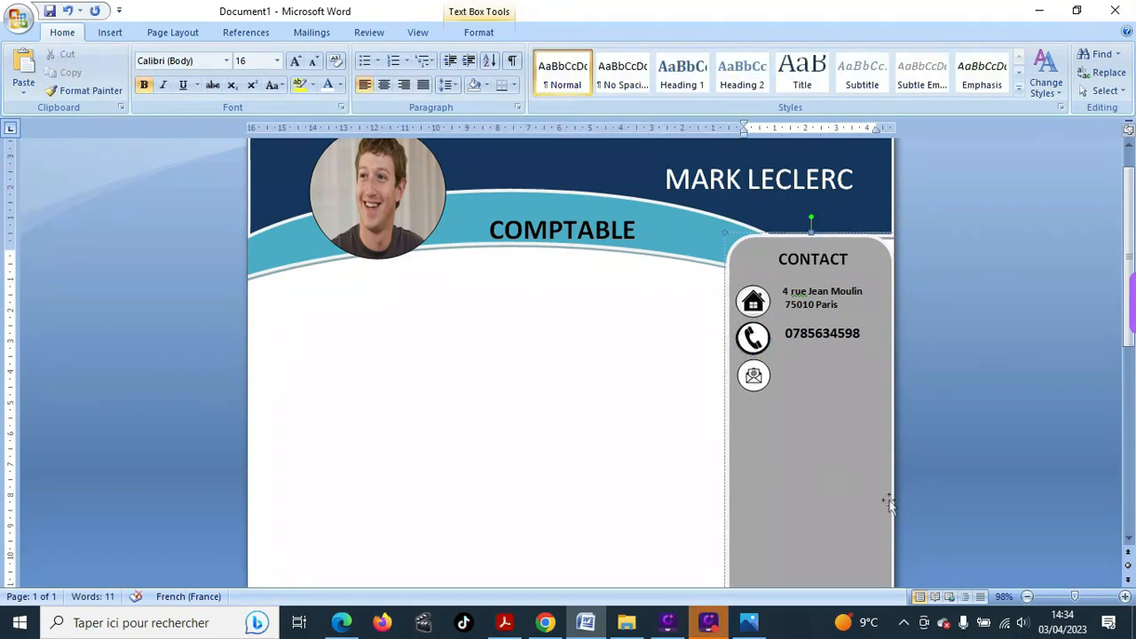
- Type the contact's e-mail address beside the envelope icon, fixing the typos
click(786, 375)
click(786, 376)
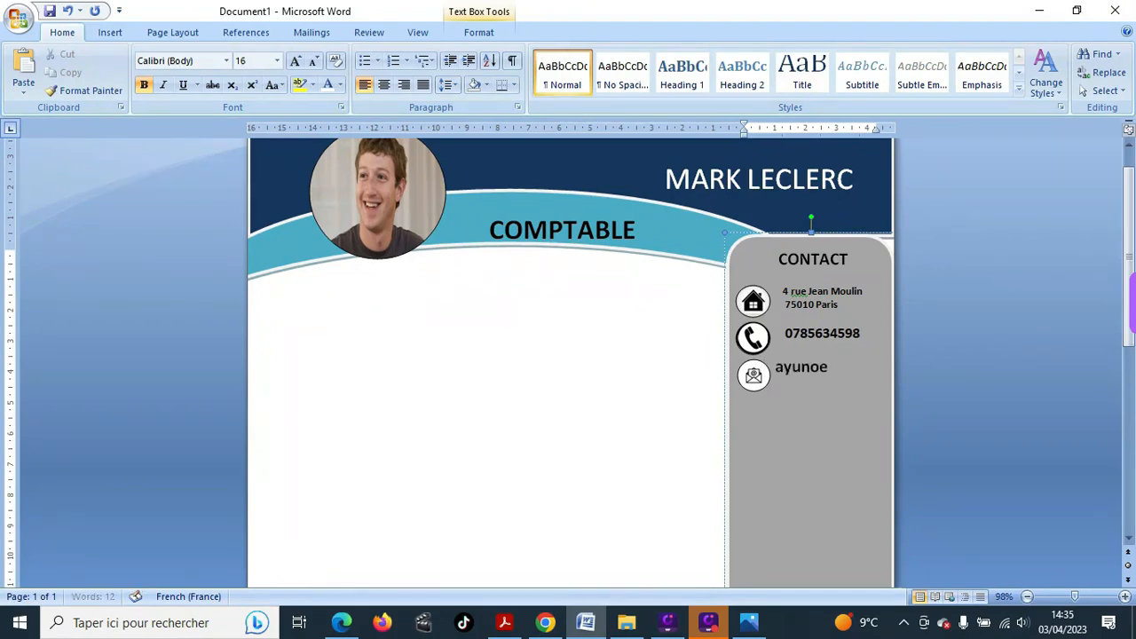
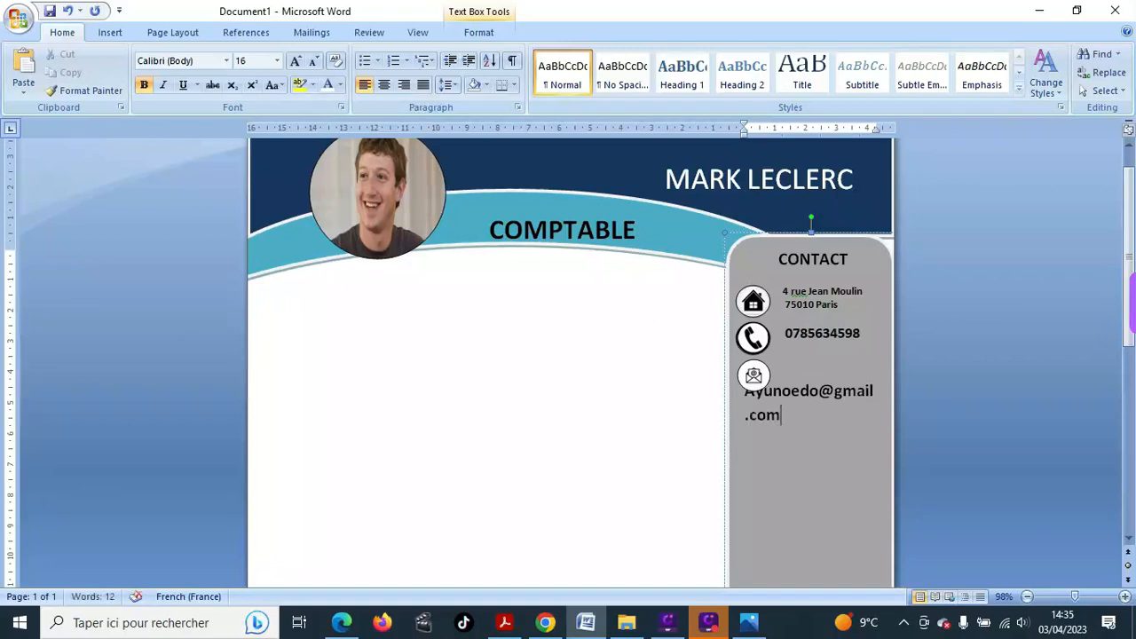
- Set the e-mail address to 11 pt and join it onto the envelope icon's line
click(746, 393)
drag(745, 393, 784, 431)
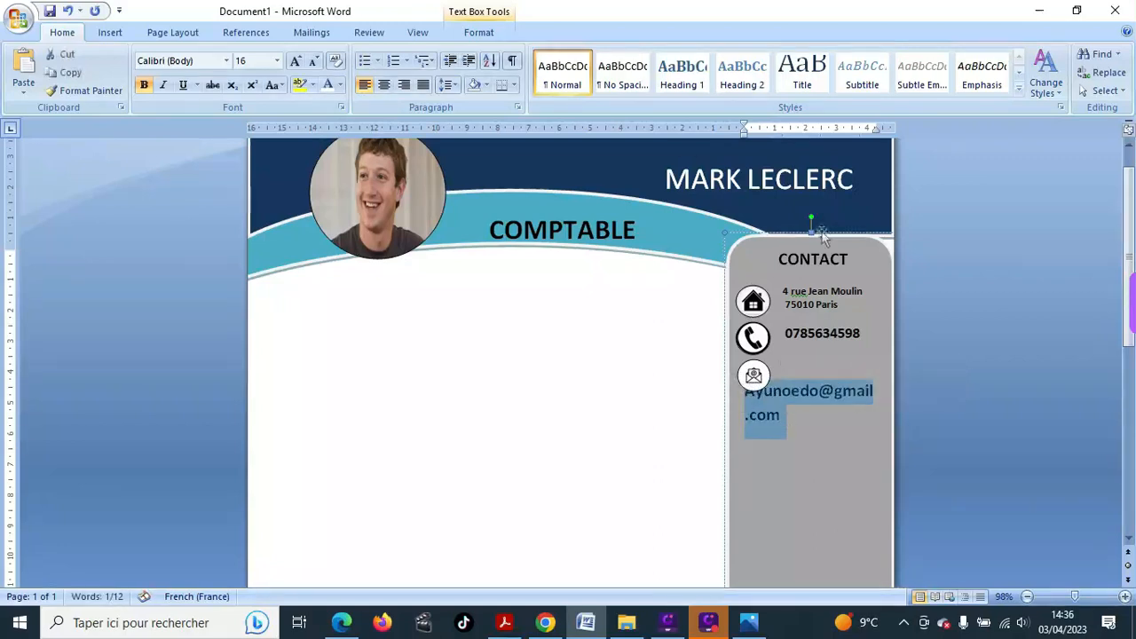
click(278, 62)
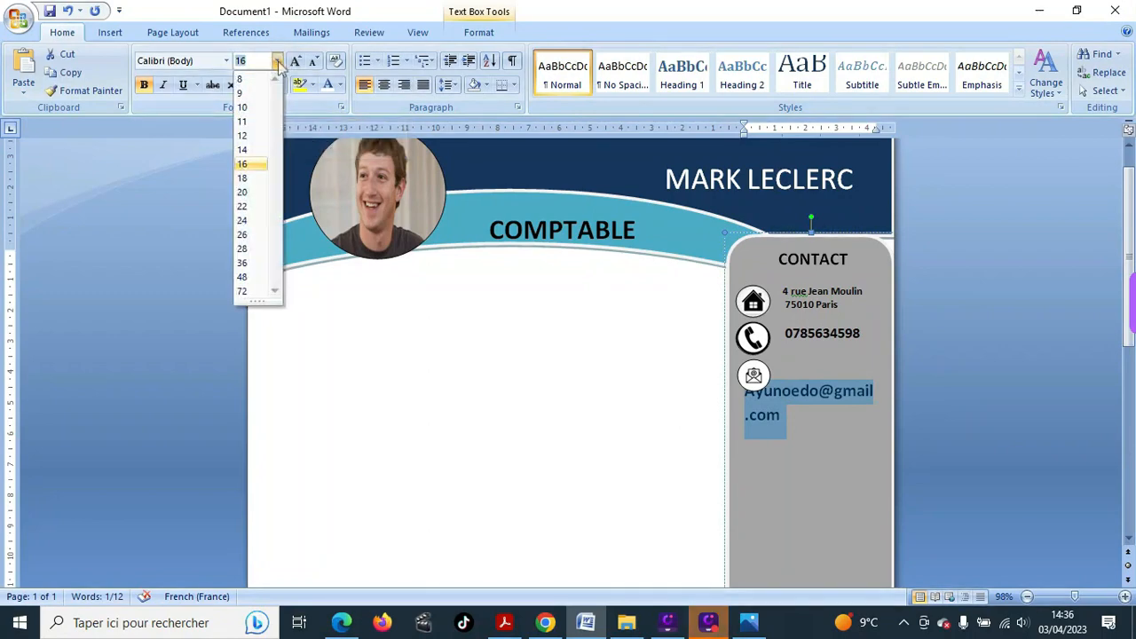
click(249, 121)
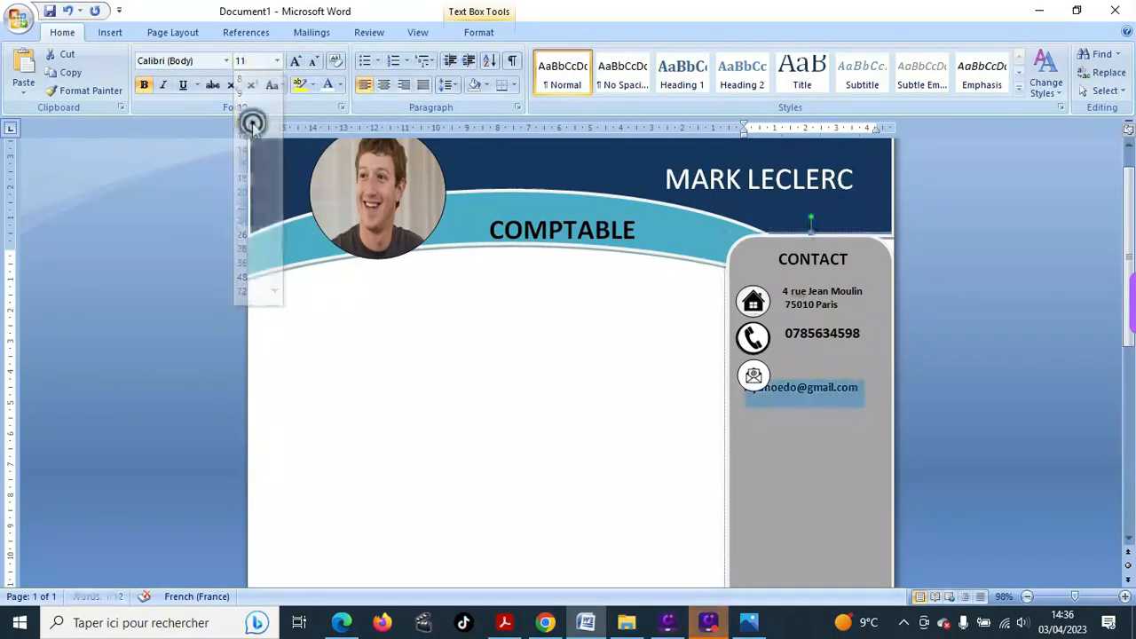
key(Left)
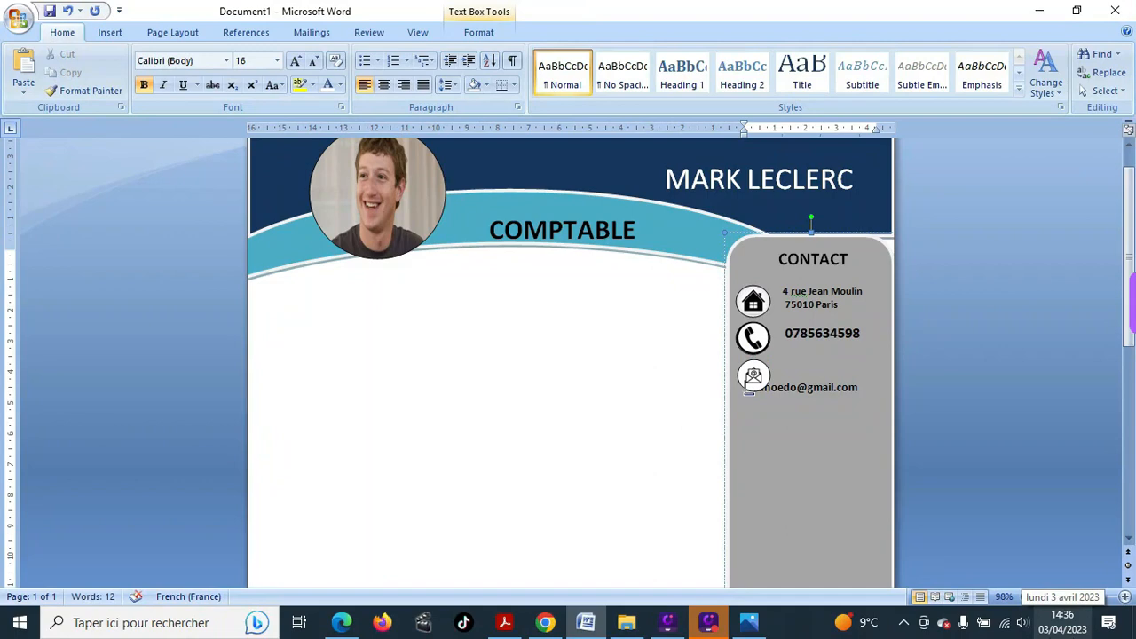
key(BackSpace)
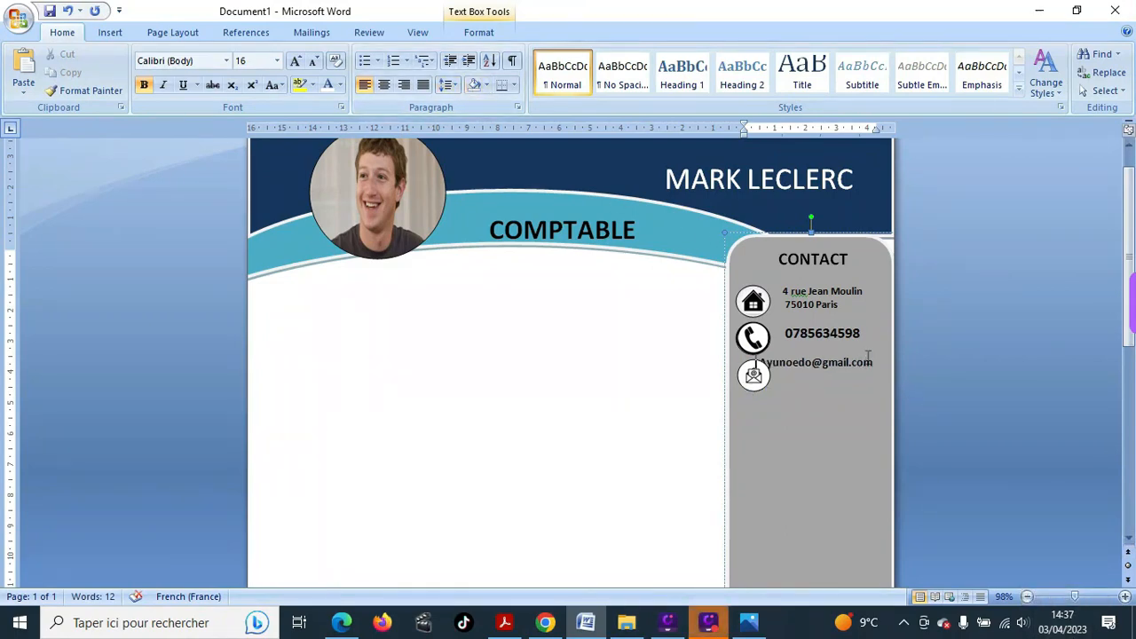
drag(869, 357, 782, 360)
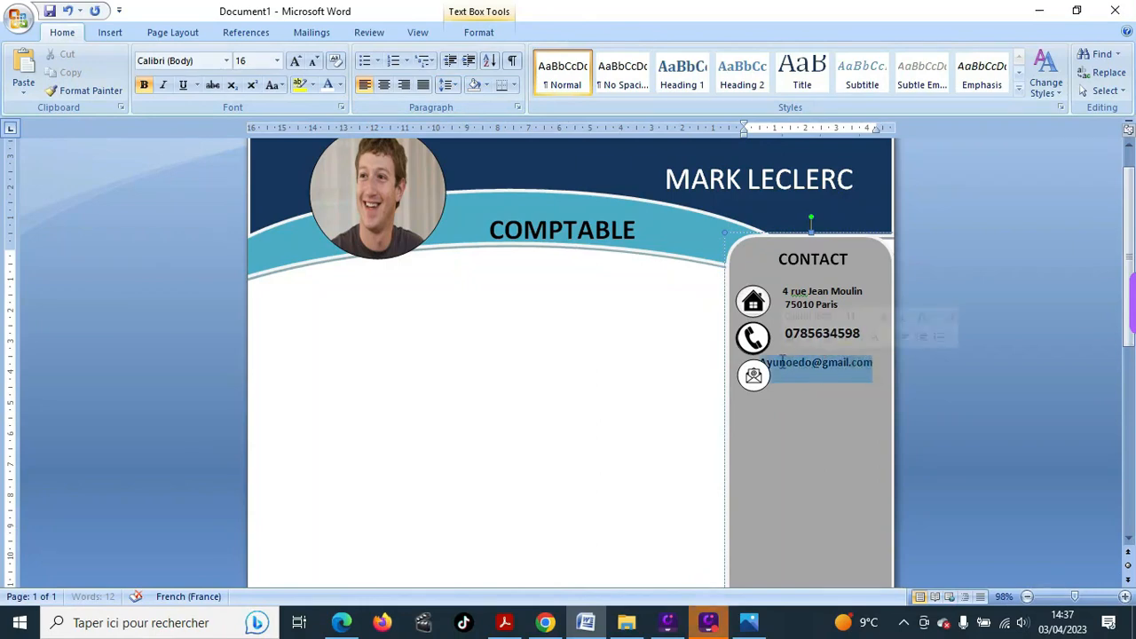
- Reduce the e-mail address to 10 pt
click(277, 61)
click(260, 108)
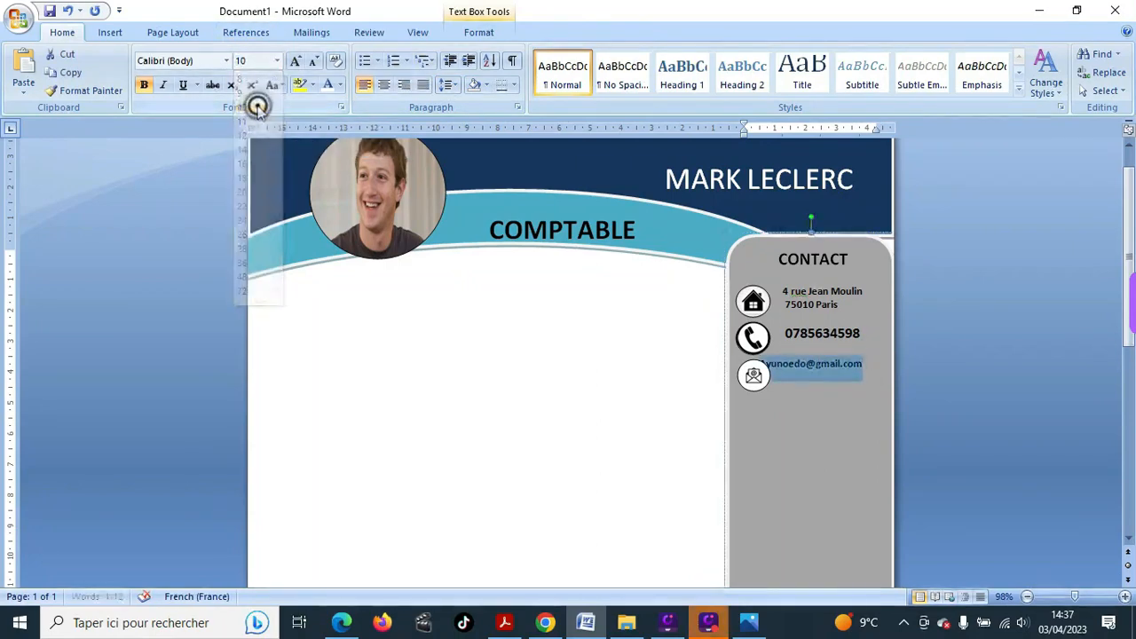
click(654, 294)
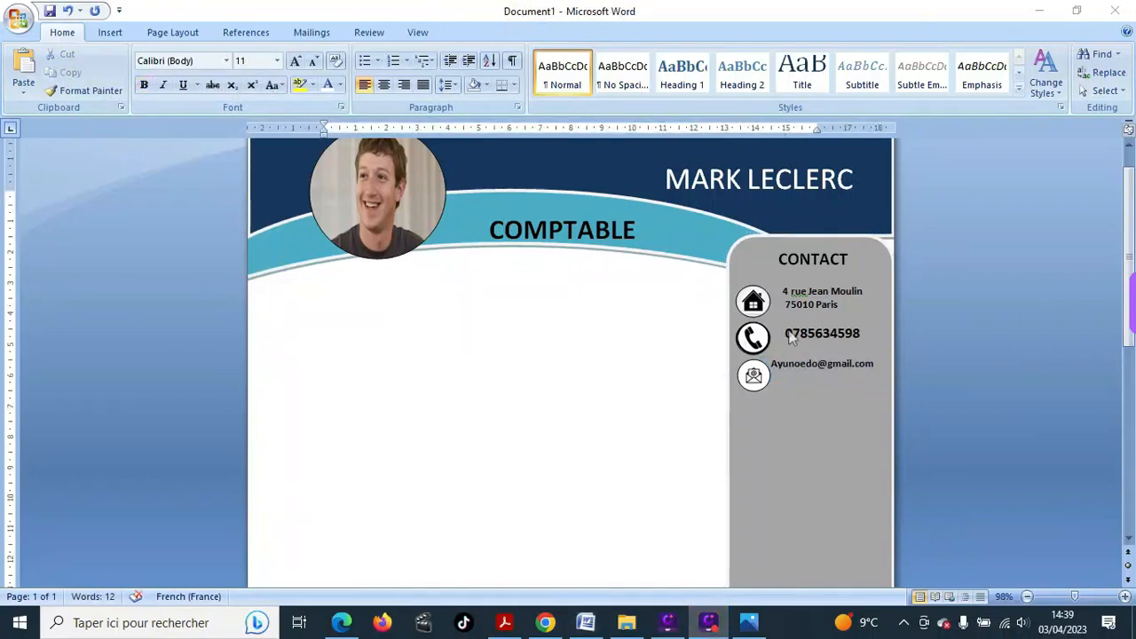
- Give the phone and e-mail lines 2,0 line spacing
click(786, 331)
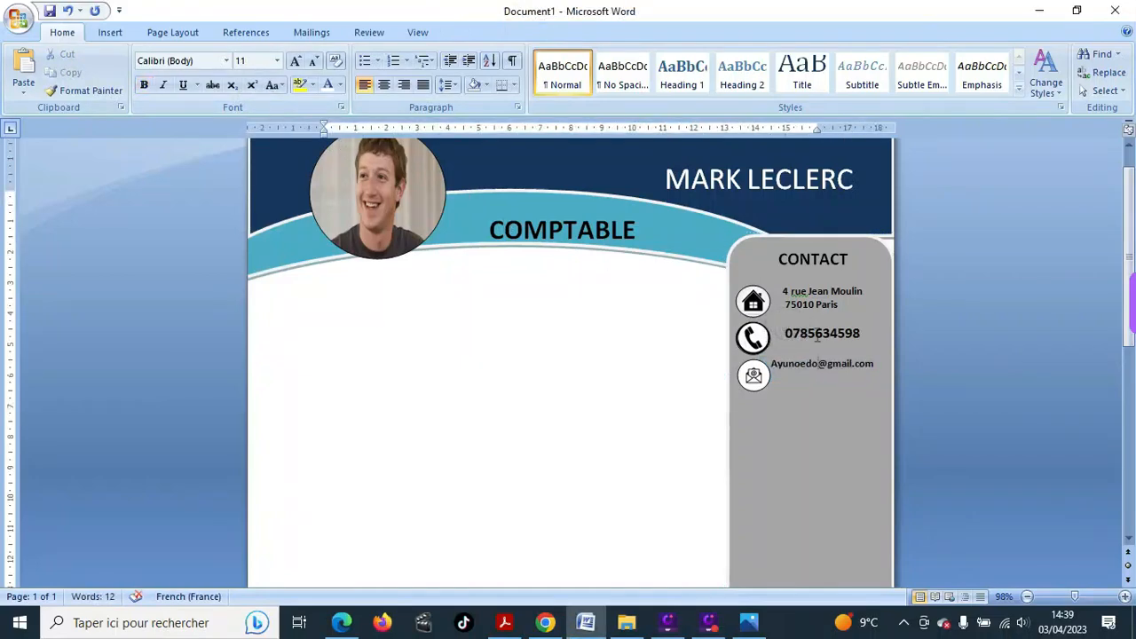
drag(782, 331, 874, 355)
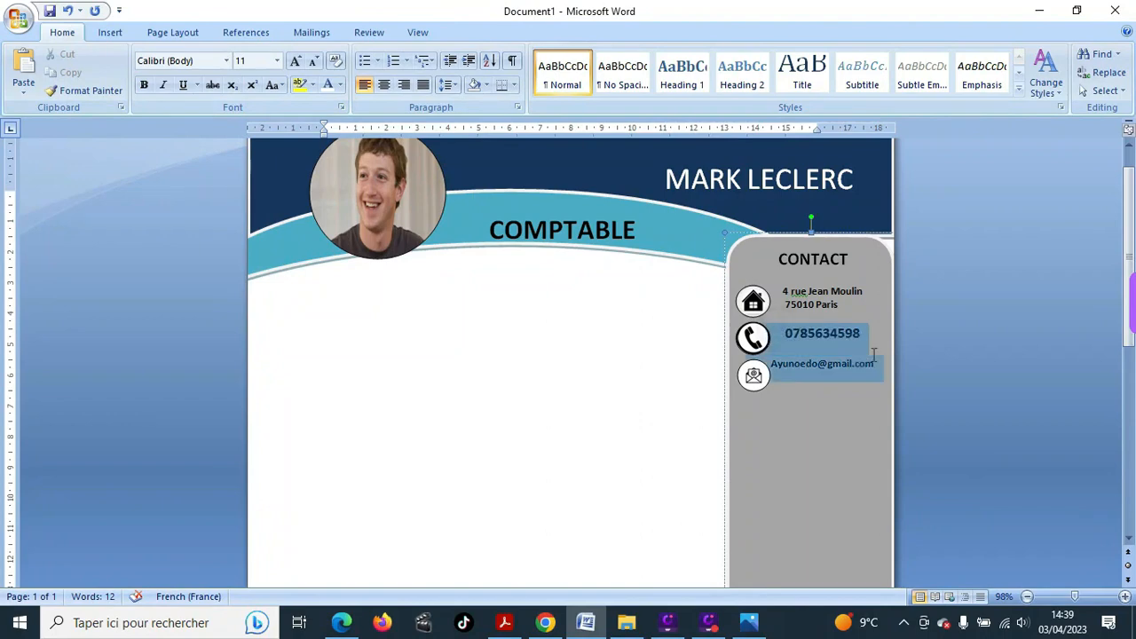
click(449, 85)
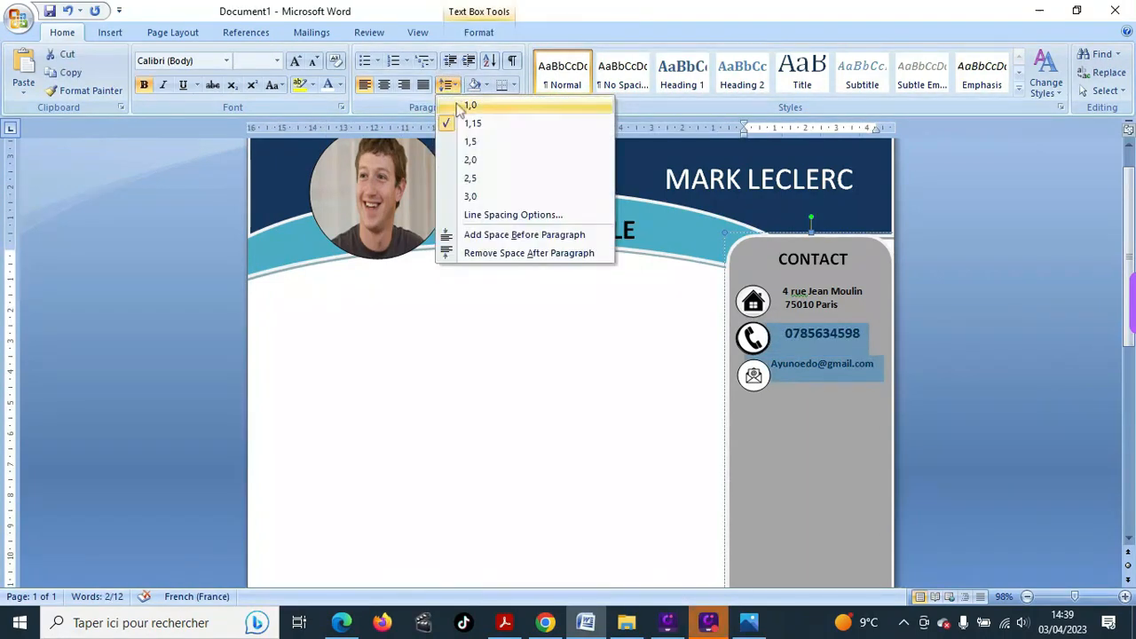
click(495, 158)
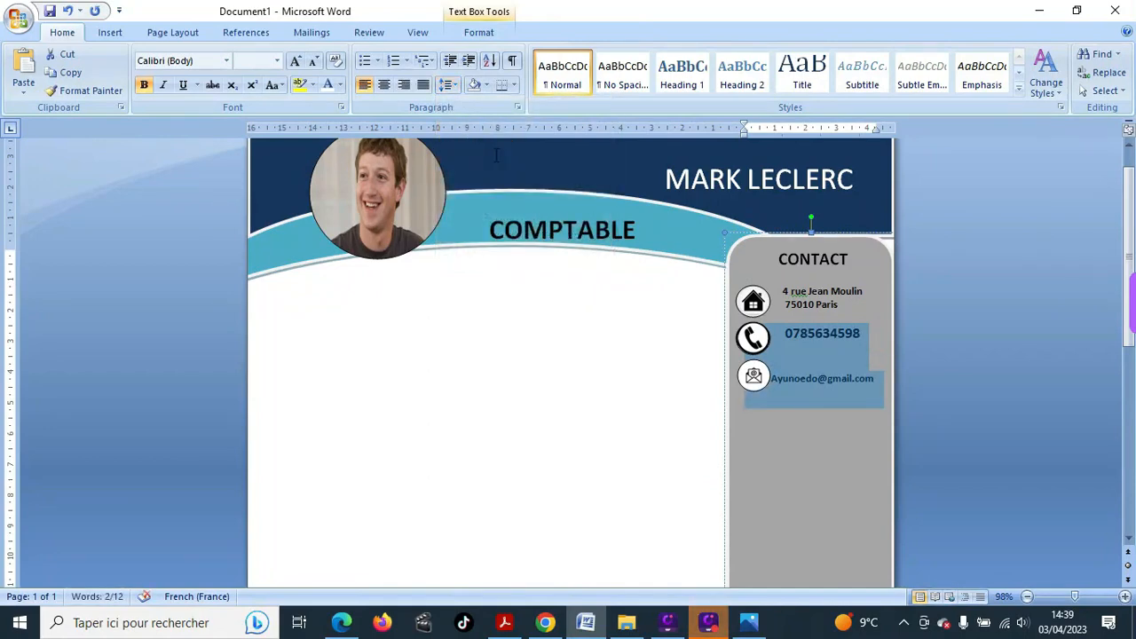
click(825, 415)
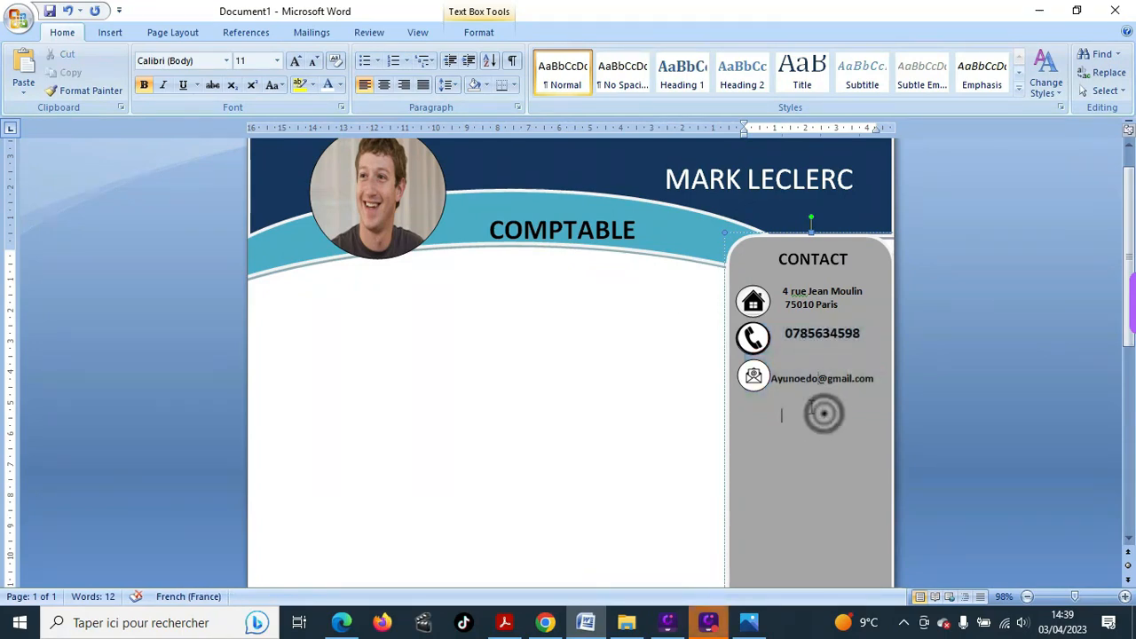
click(771, 377)
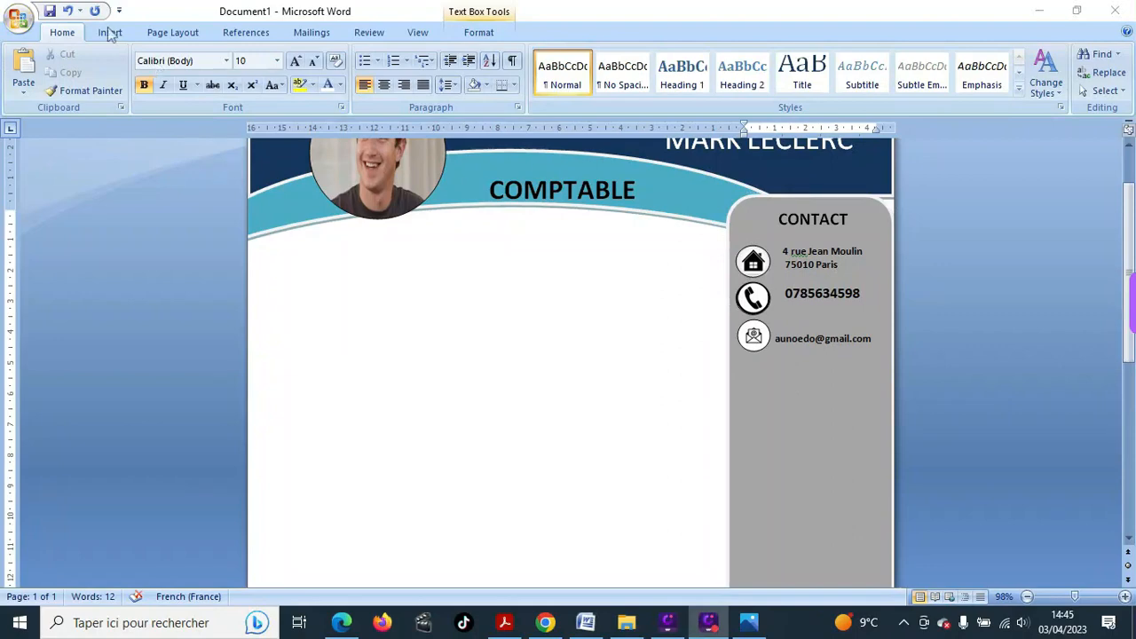
- Draw a straight horizontal line across the sidebar just below the e-mail address
click(109, 32)
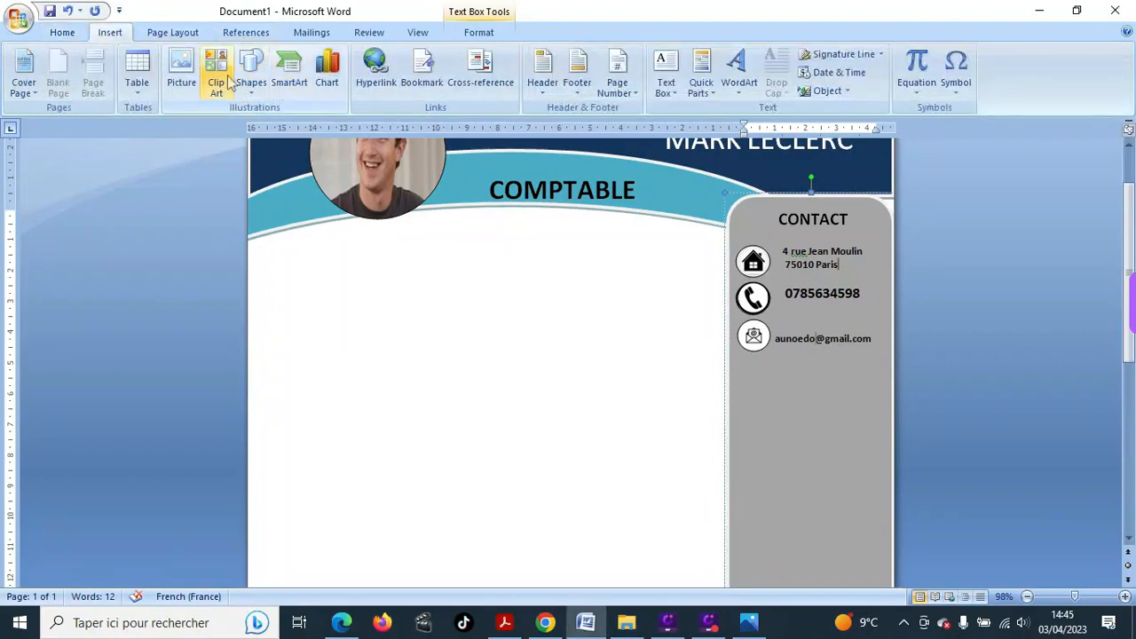
click(252, 87)
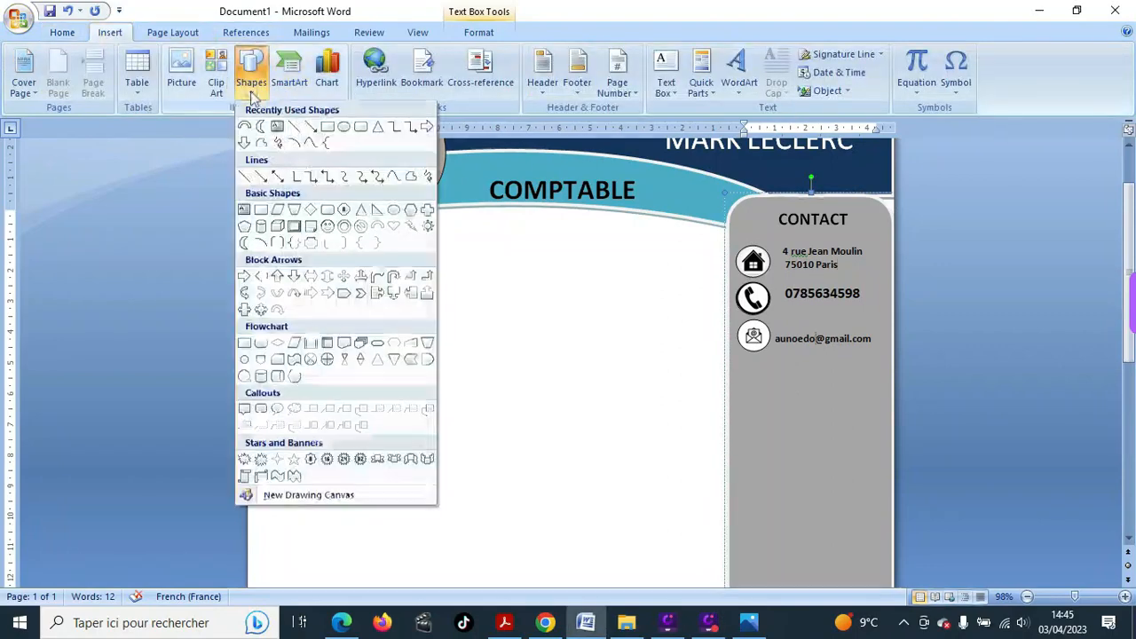
click(244, 177)
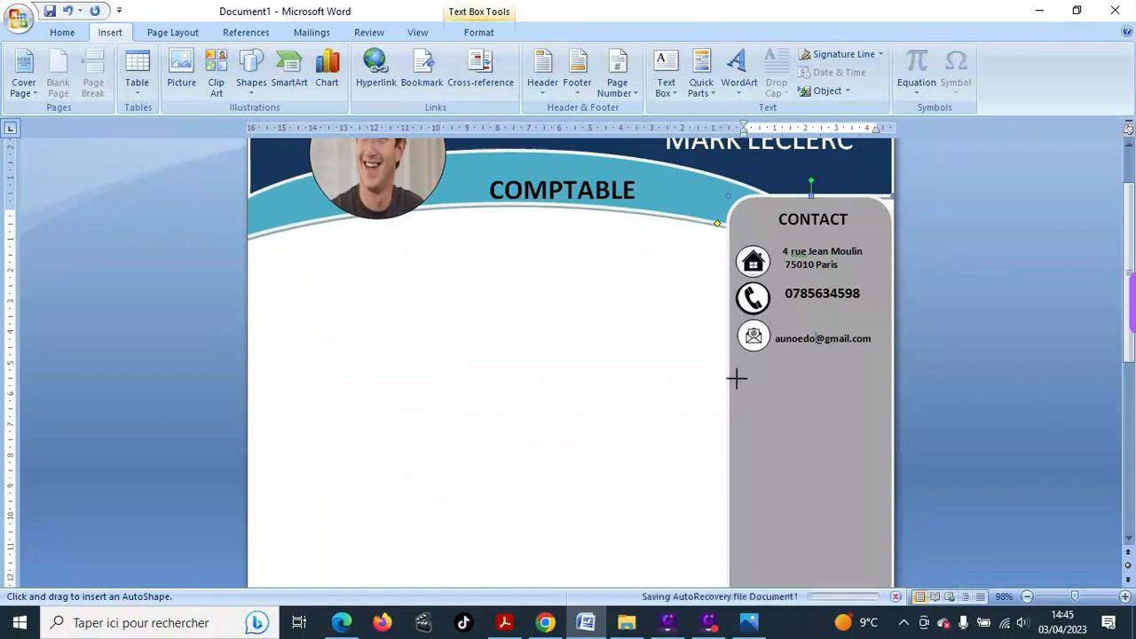
drag(733, 380, 881, 378)
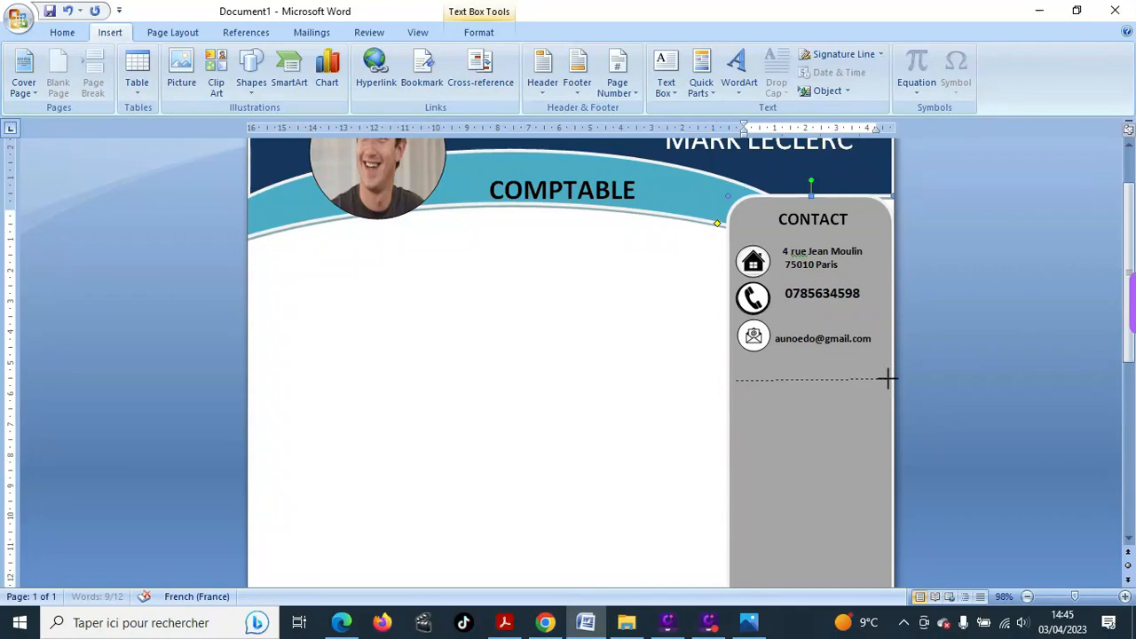
drag(888, 379, 887, 379)
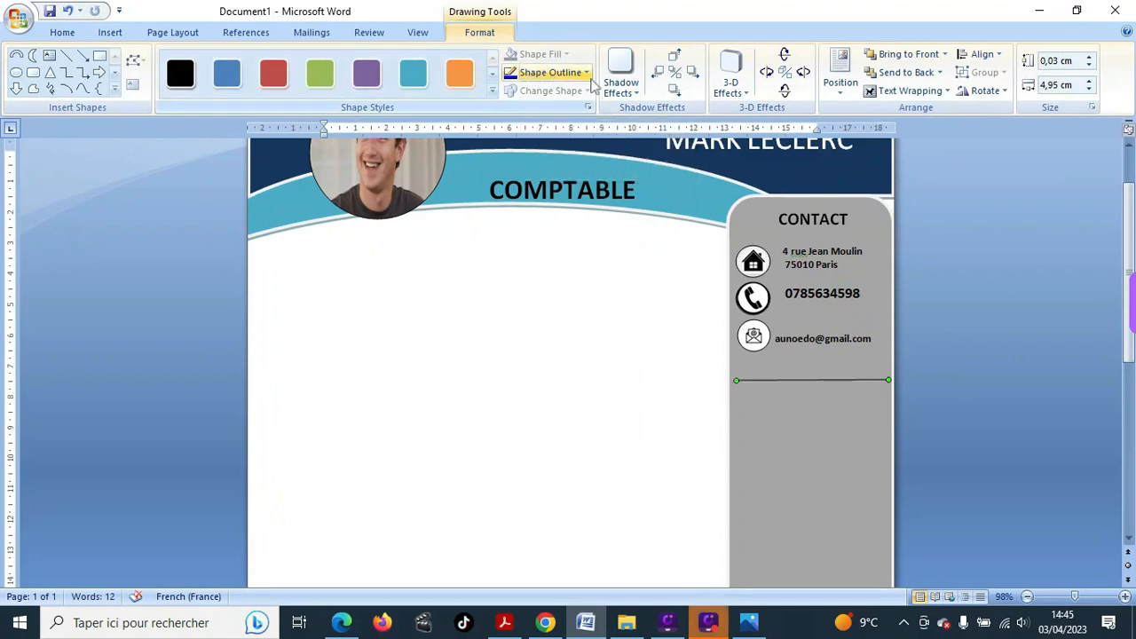
- Make the contact divider line 4½ pt thick and dark blue
click(586, 73)
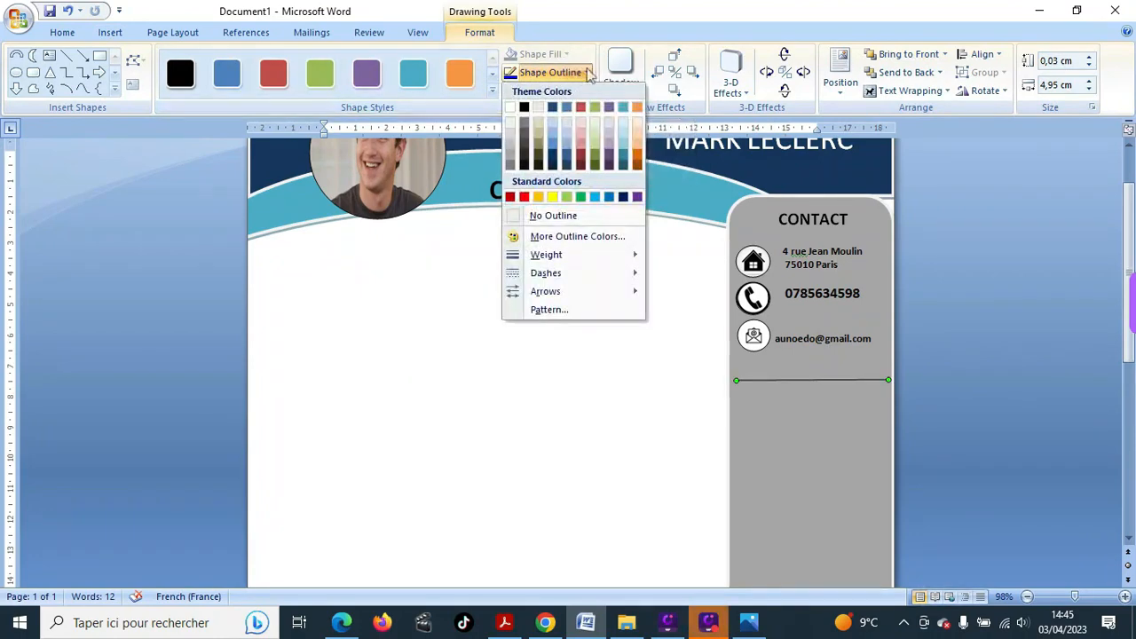
mouse_move(595, 260)
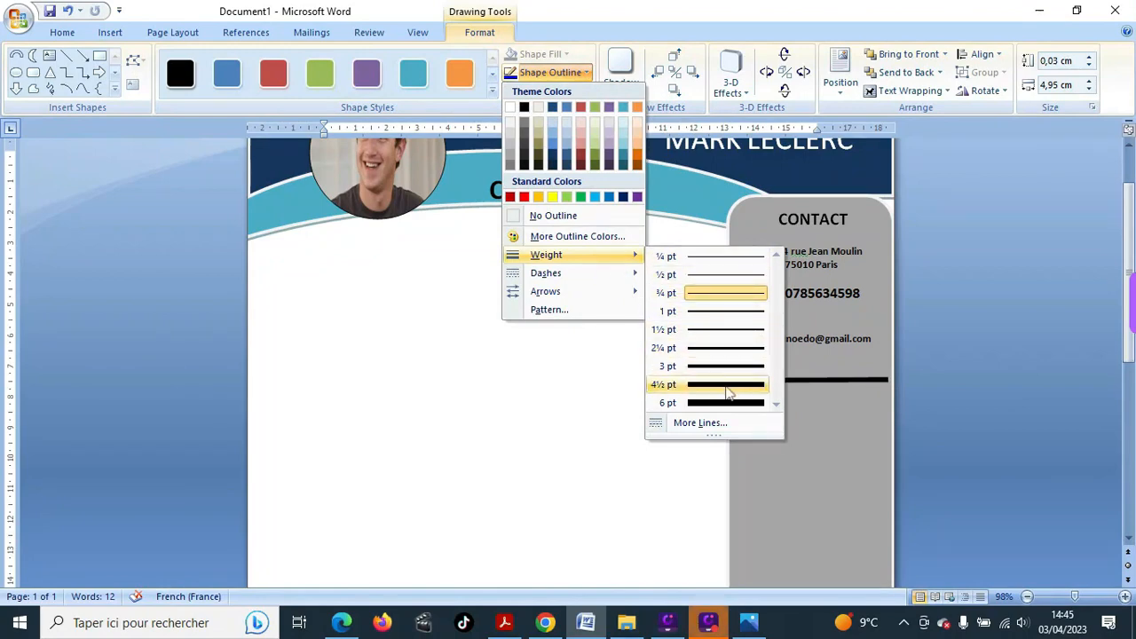
click(725, 387)
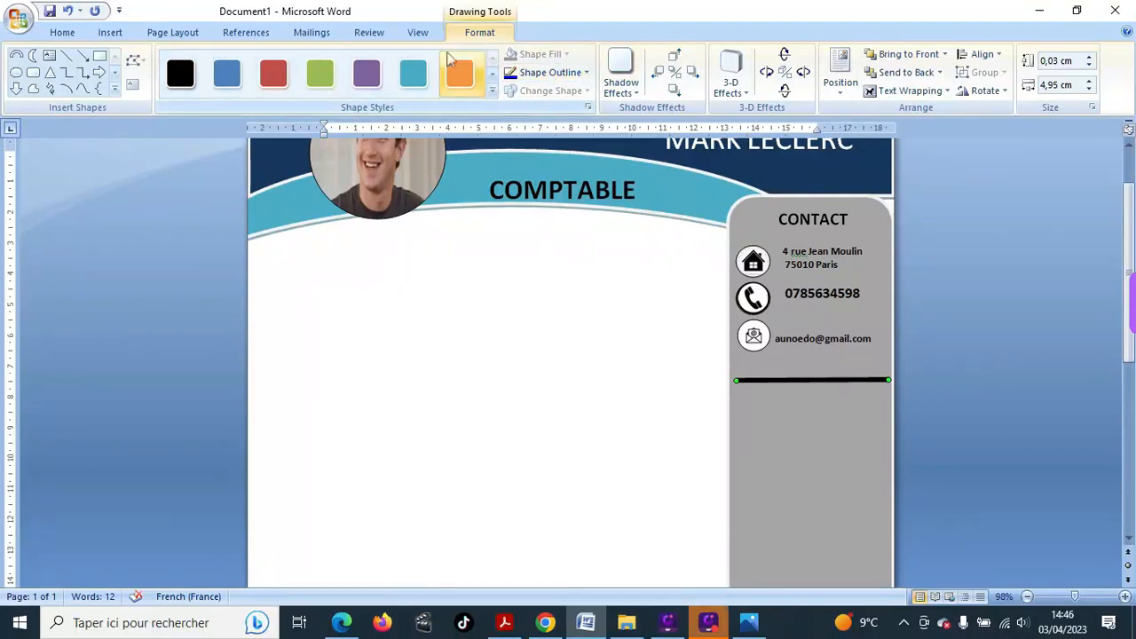
click(586, 73)
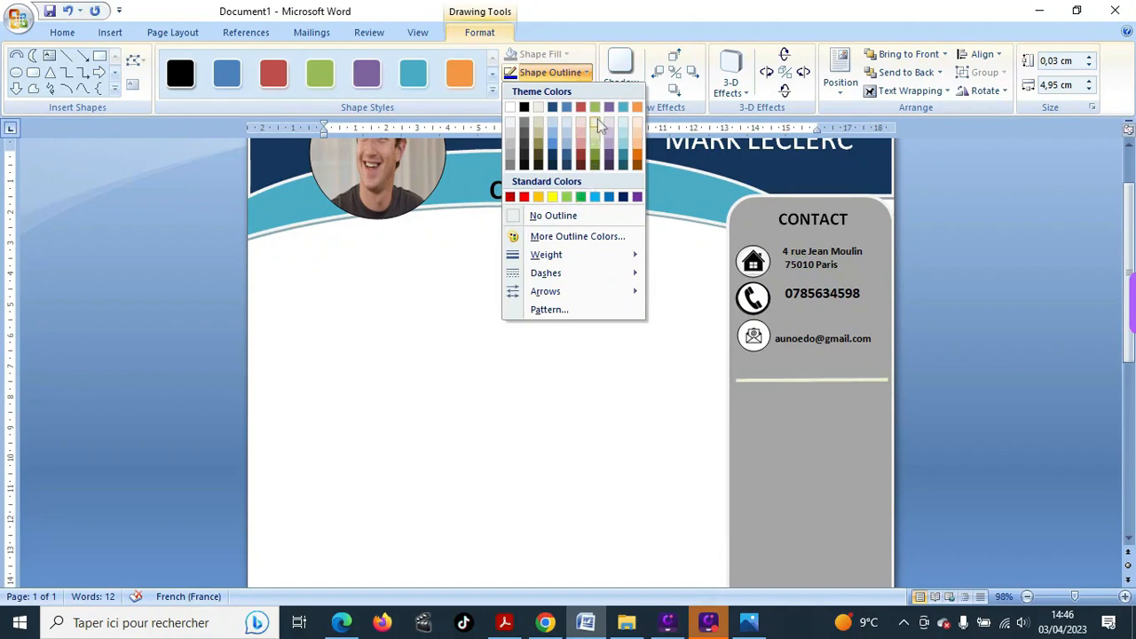
click(583, 71)
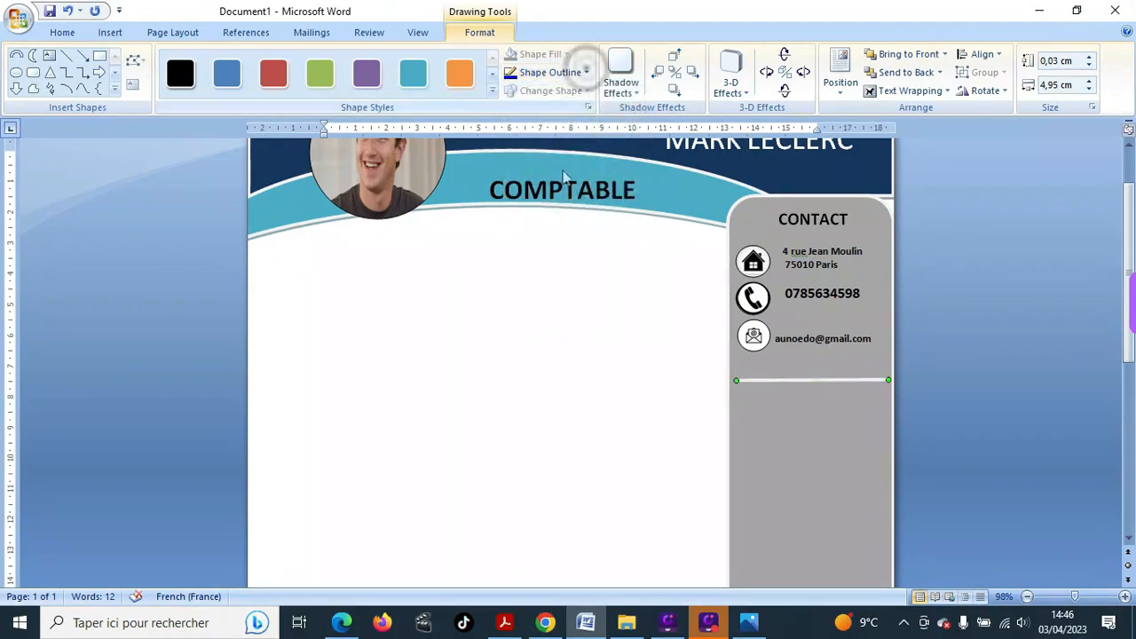
click(586, 72)
mouse_move(598, 258)
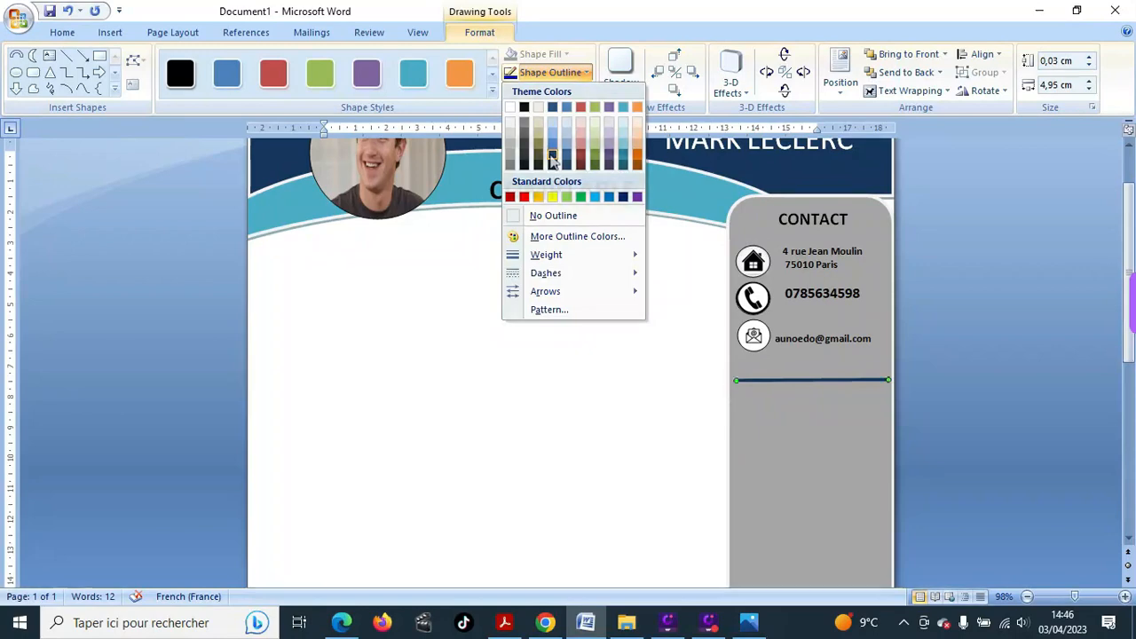
click(552, 159)
click(558, 380)
- Start a new heading below the divider by typing 'C'
scroll(571, 388, up, 1)
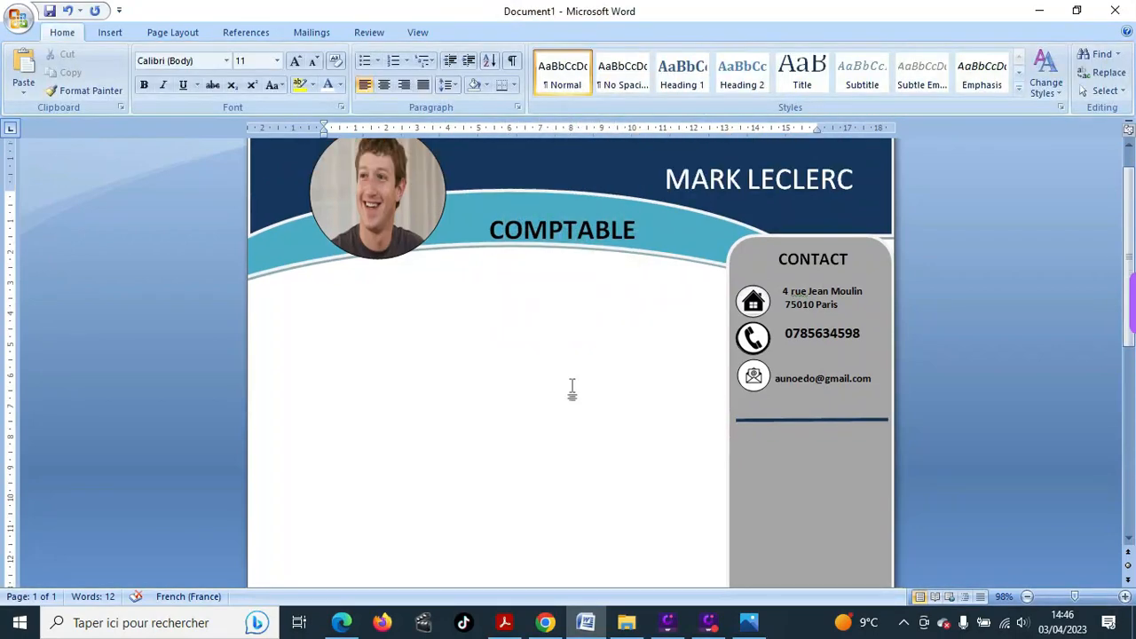
click(765, 436)
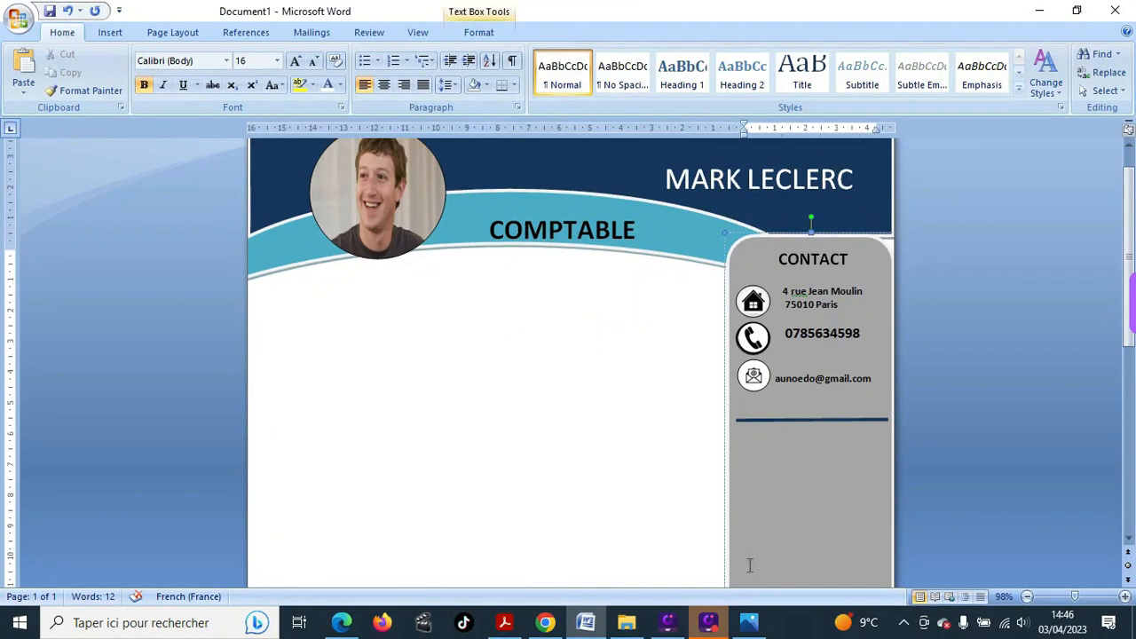
text(Co)
key(BackSpace)
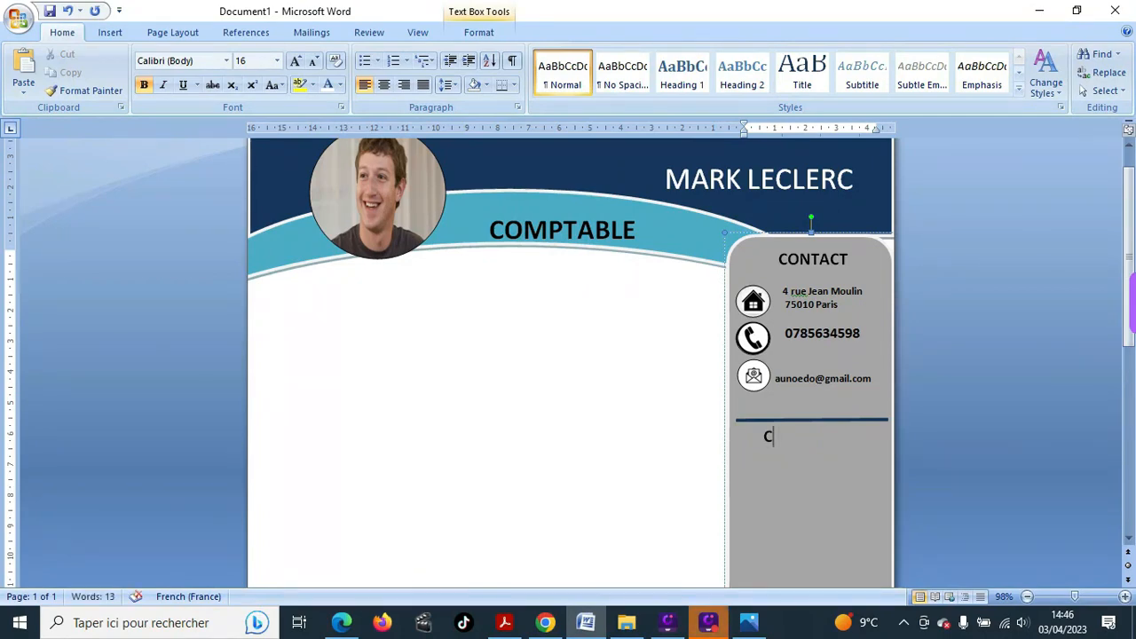
- Finish the centred COMPETENCES heading and pull it up beneath the raised divider line
text(OMPE)
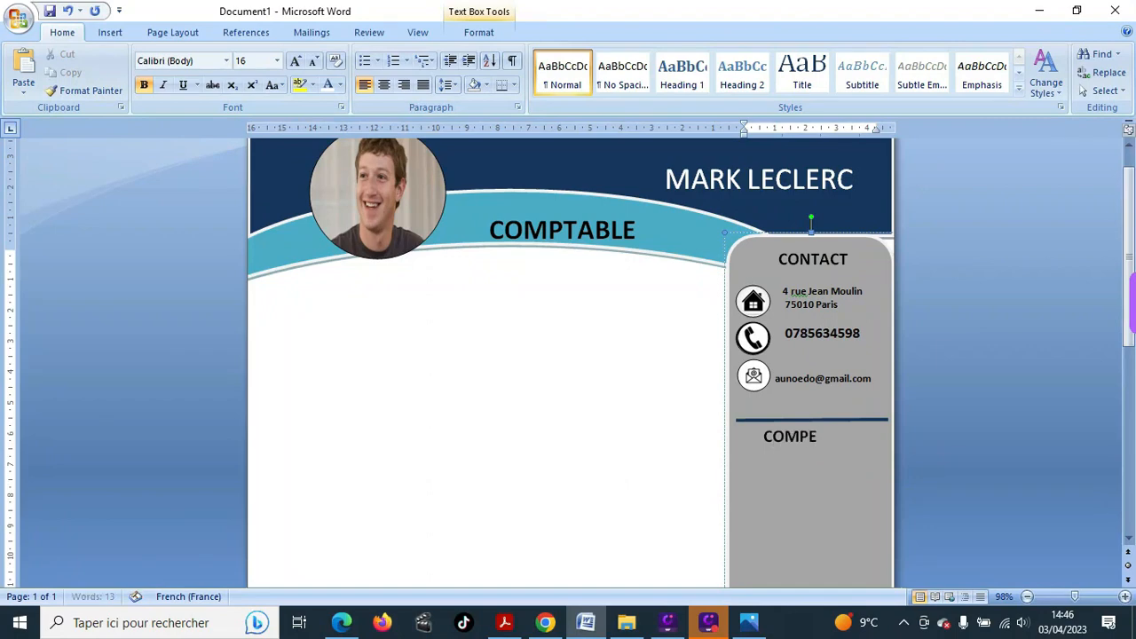
text(TENCES)
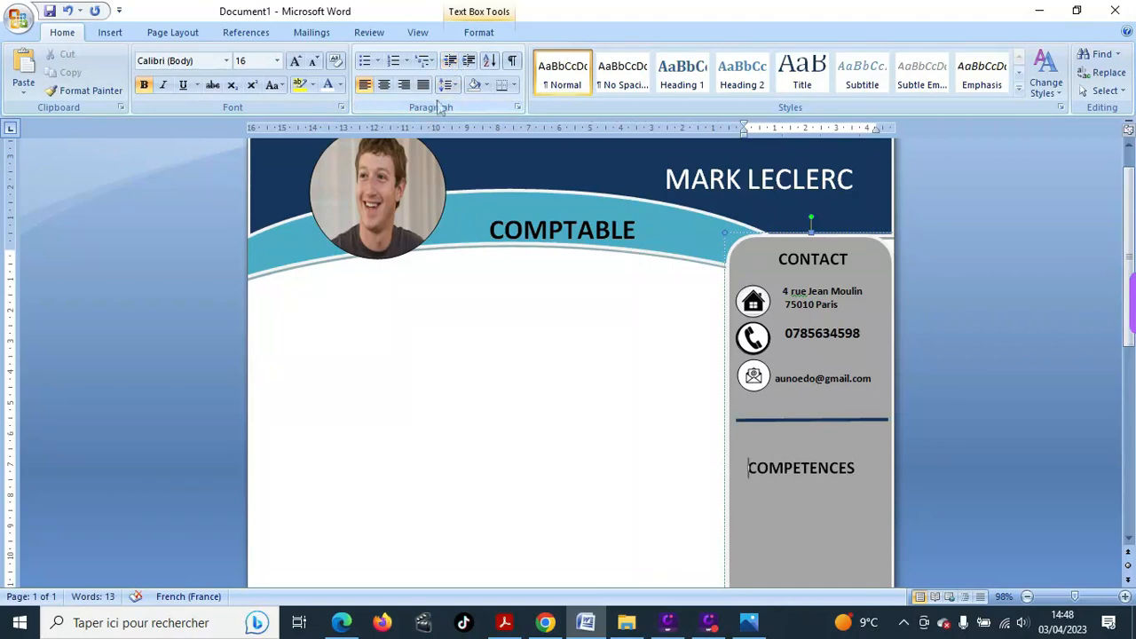
click(384, 86)
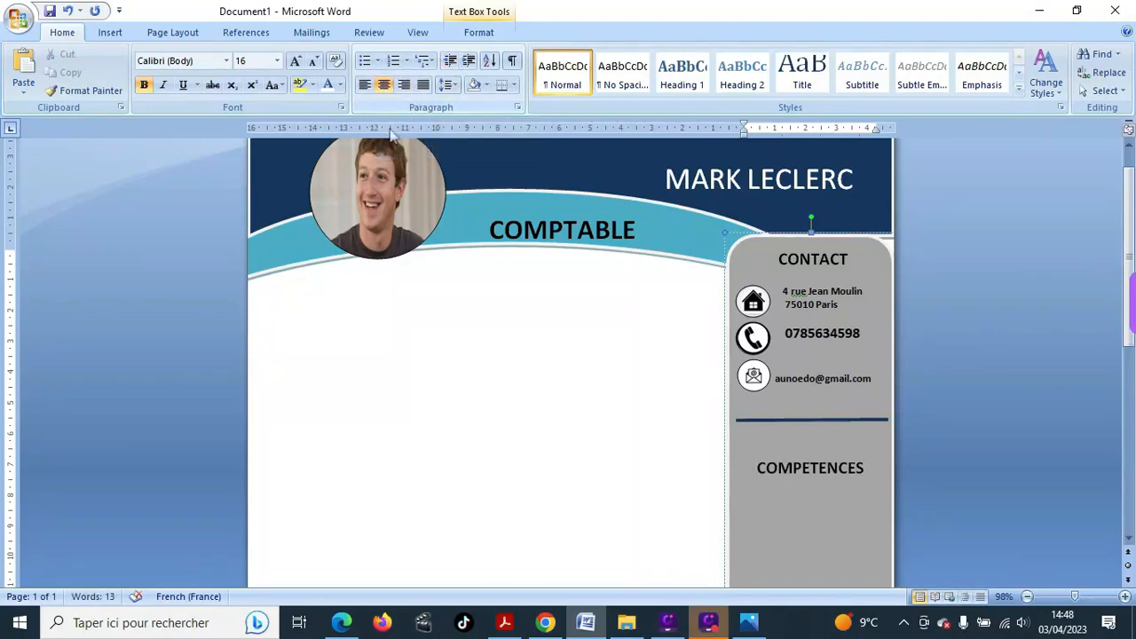
scroll(553, 332, down, 2)
click(809, 352)
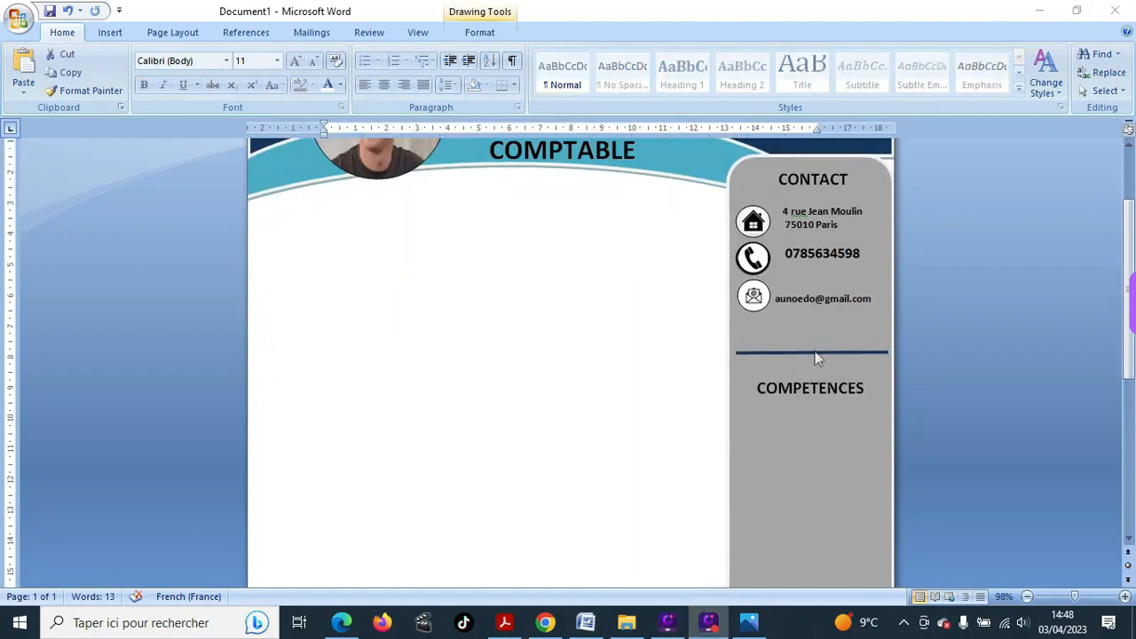
drag(814, 352, 817, 338)
click(816, 390)
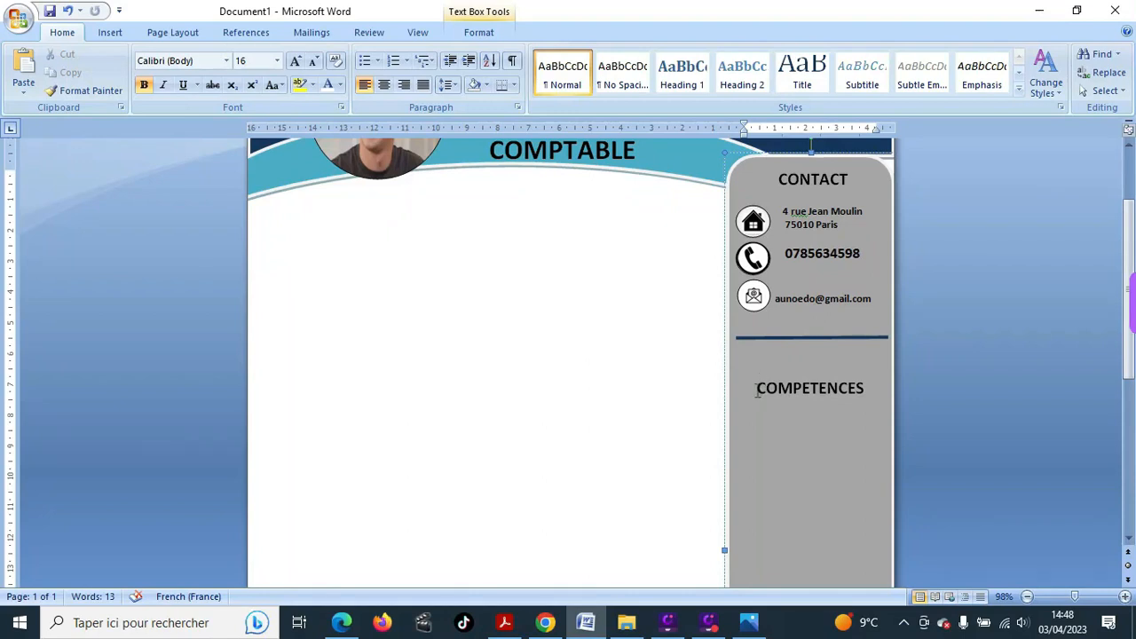
click(755, 389)
key(ctrl+l)
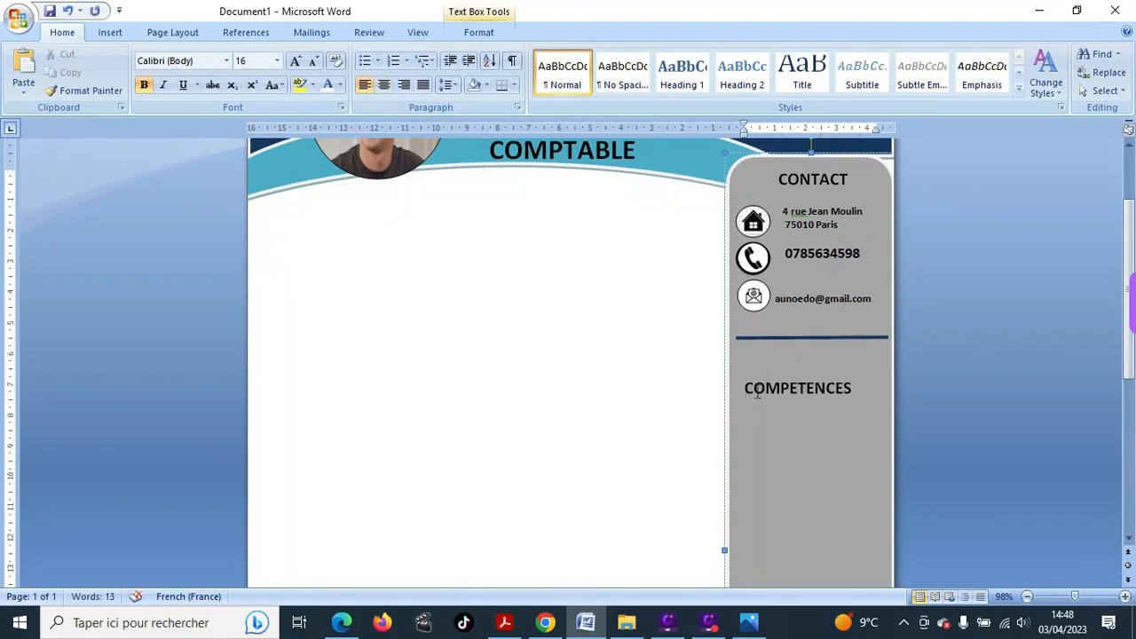
key(BackSpace)
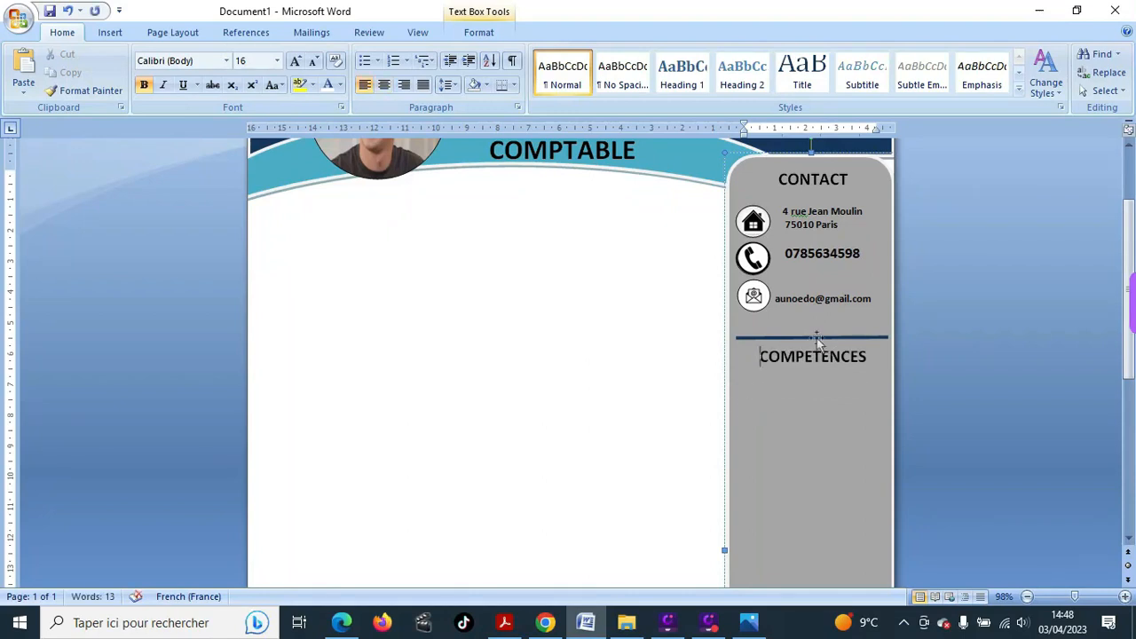
click(817, 338)
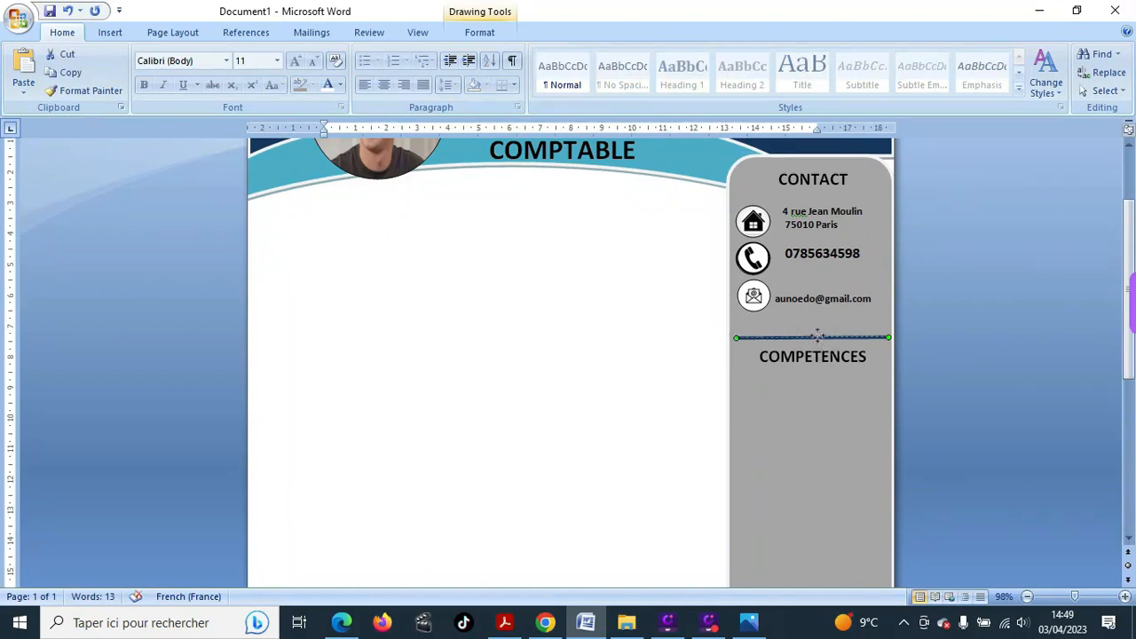
- Nudge the divider line above COMPETENCES slightly higher
drag(818, 334, 817, 331)
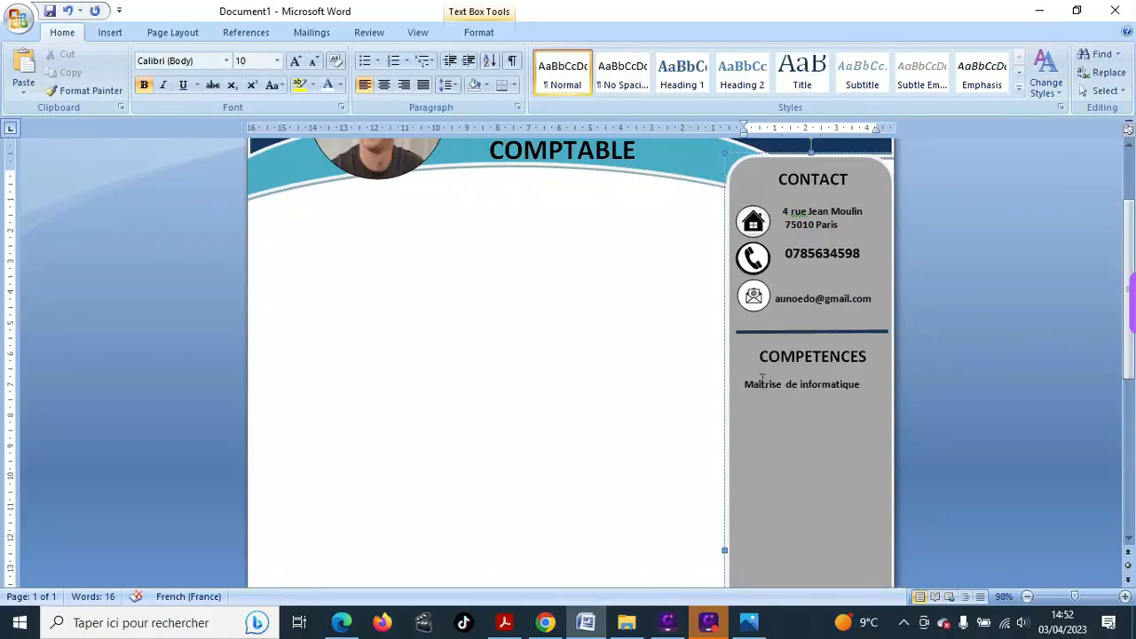
- Add the skill line 'SAP, SAGE, EBP, ...' below the first skill
drag(743, 384, 820, 388)
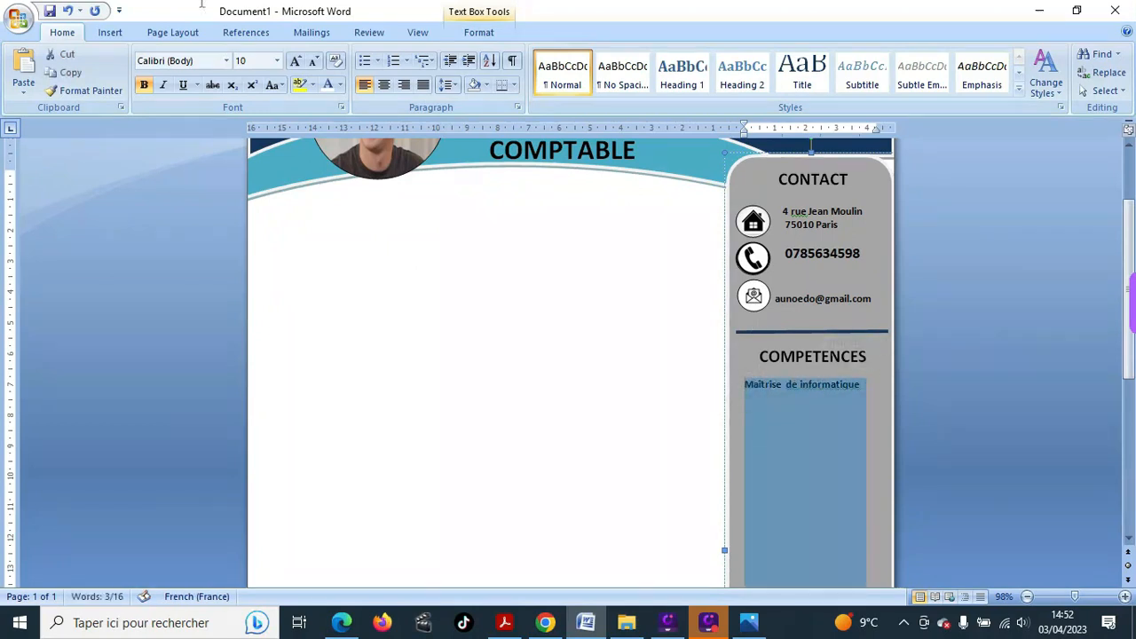
click(385, 87)
click(865, 395)
click(748, 401)
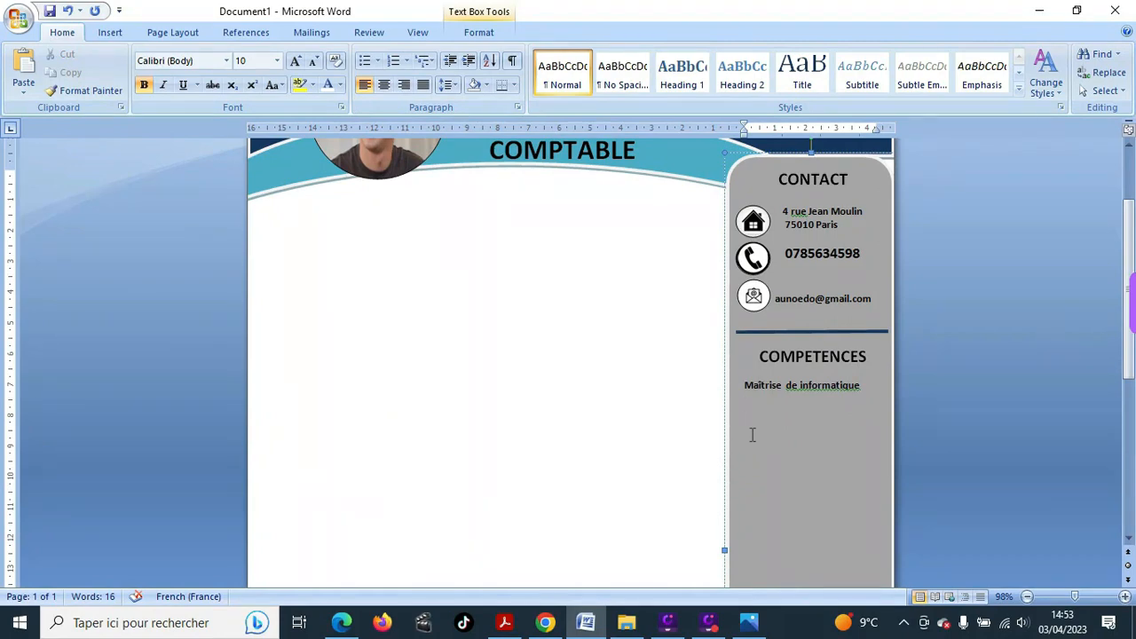
text(SAP,)
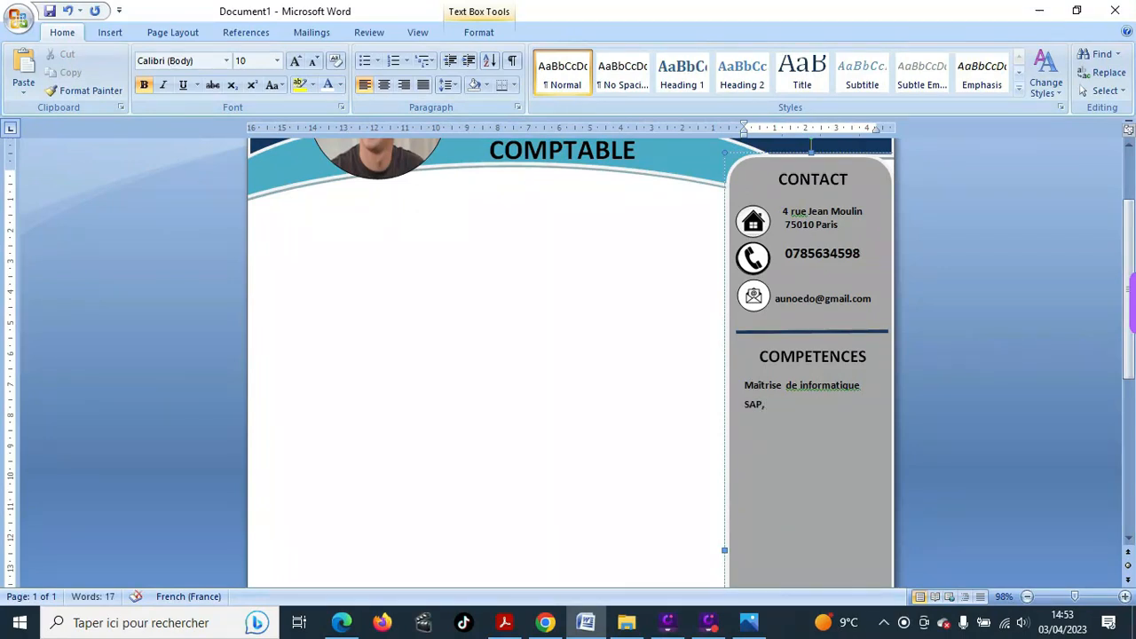
text( SAG)
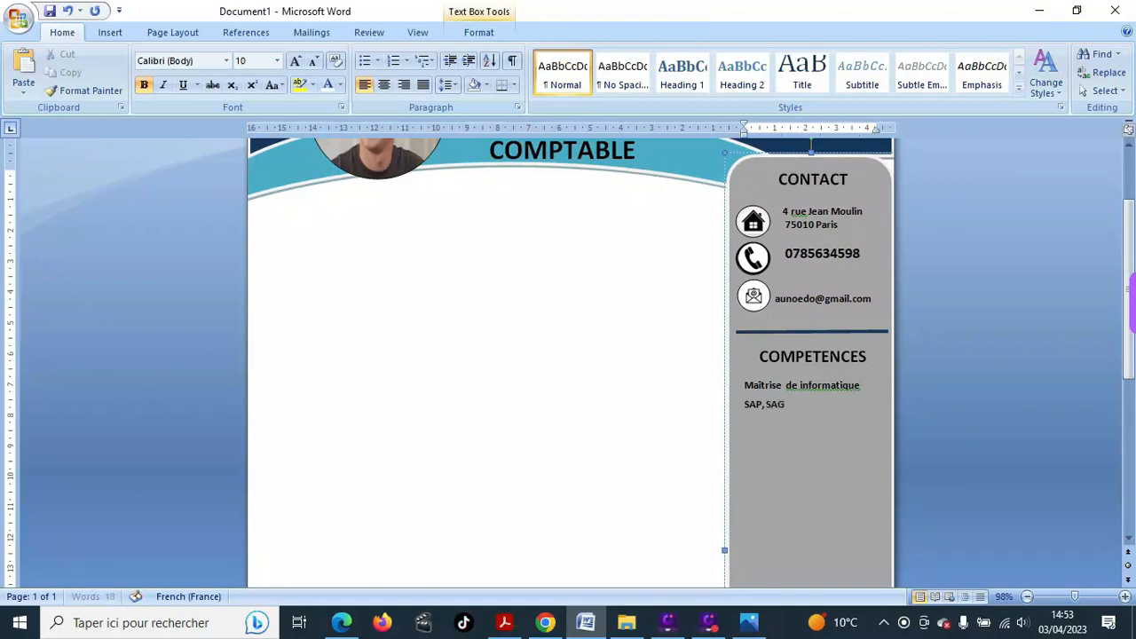
text(E)
text(,)
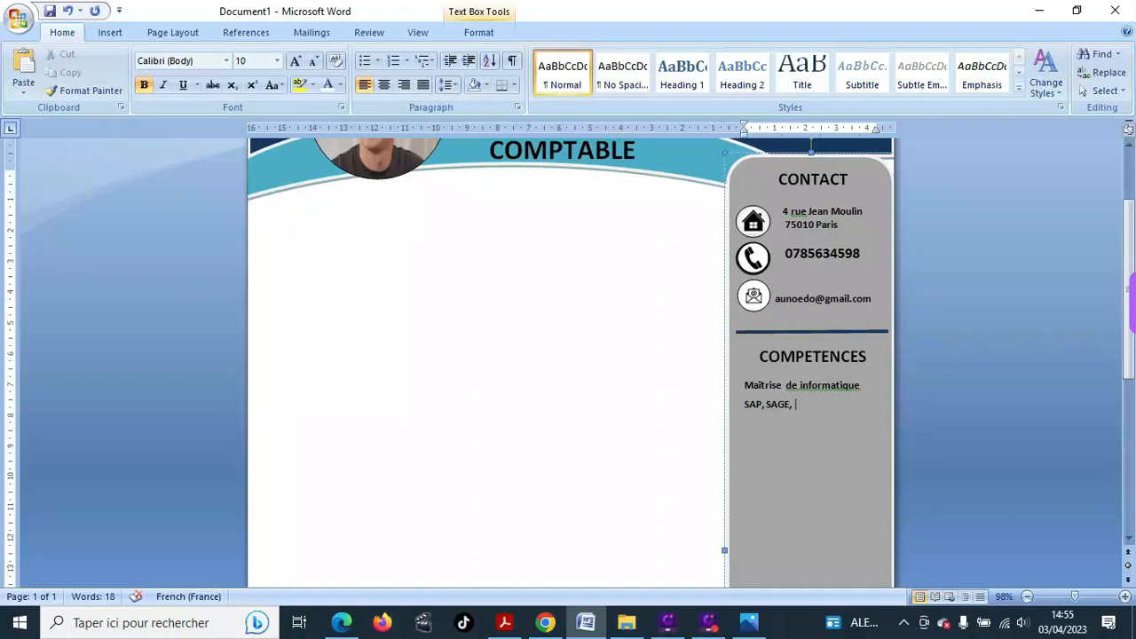
text(...)
key(Return)
key(BackSpace)
key(BackSpace)
text(EBP, ...)
key(Return)
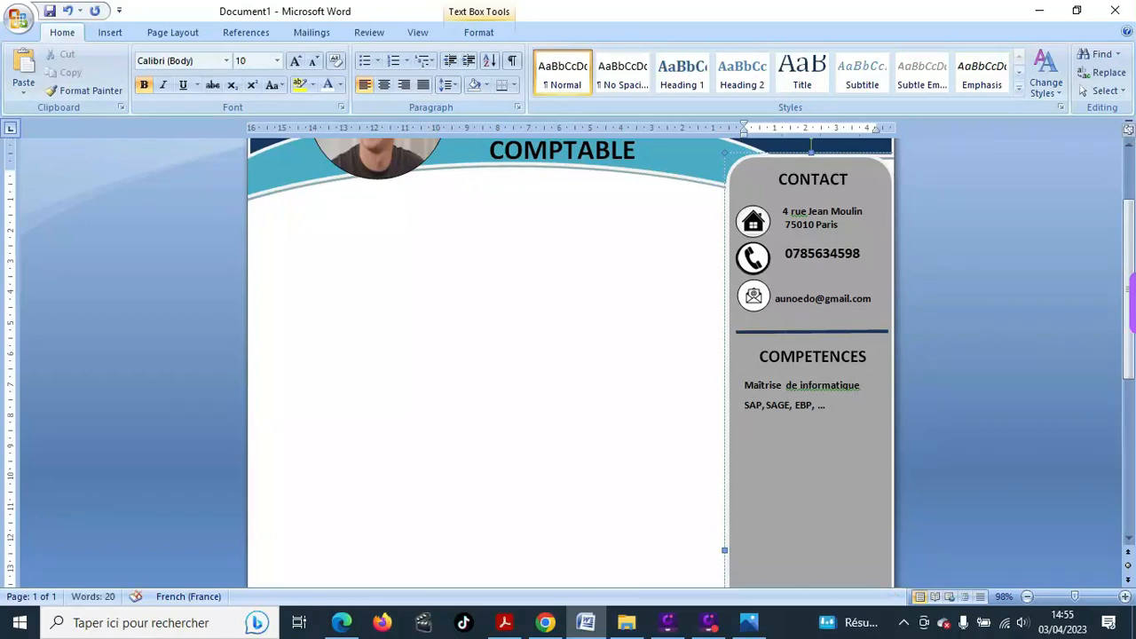
- Add 'Adaptabilité, autonome' and 'Bon relationnel' as further skill lines
text(Ad)
text(apta)
text(bil)
text(it)
text(é )
text(Bon)
text( rel)
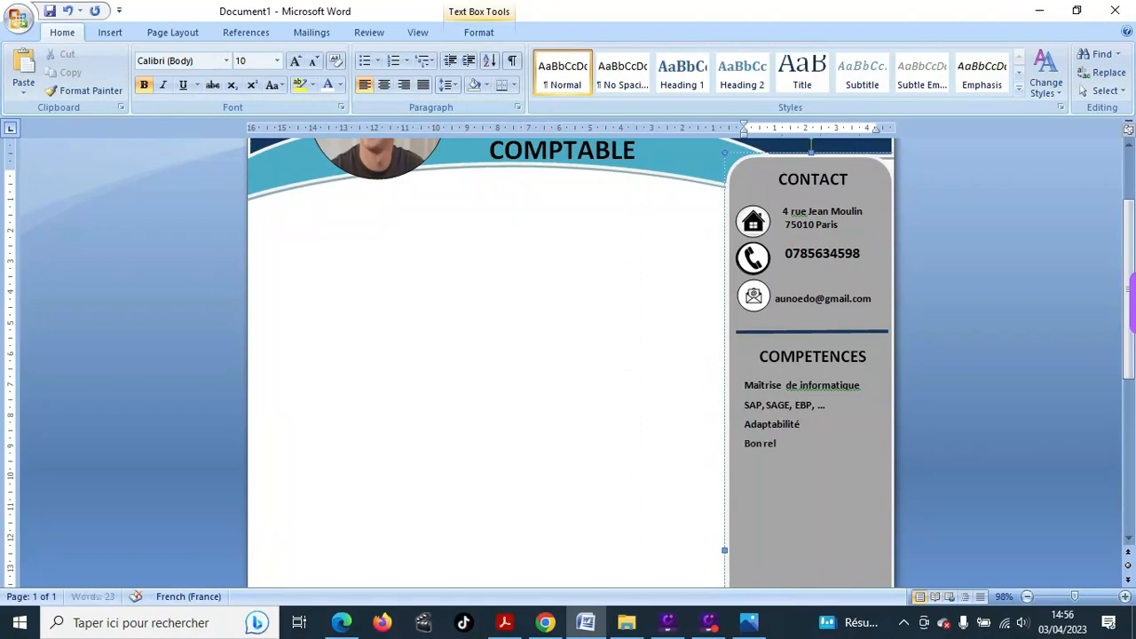
text(ationnel)
click(807, 423)
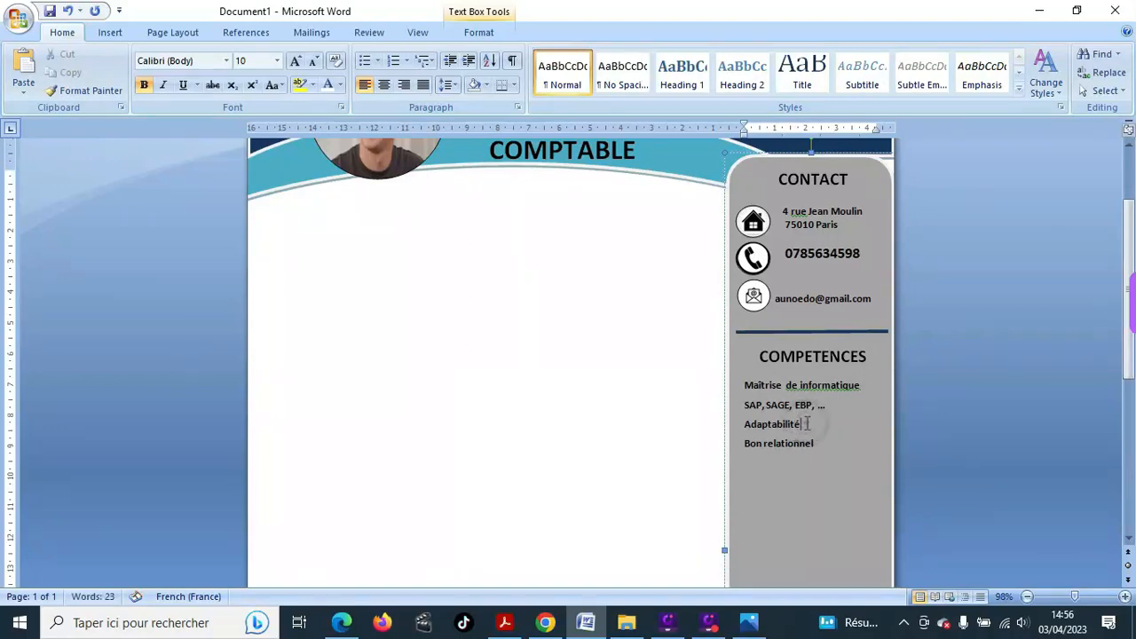
text(, autonome)
scroll(754, 377, down, 2)
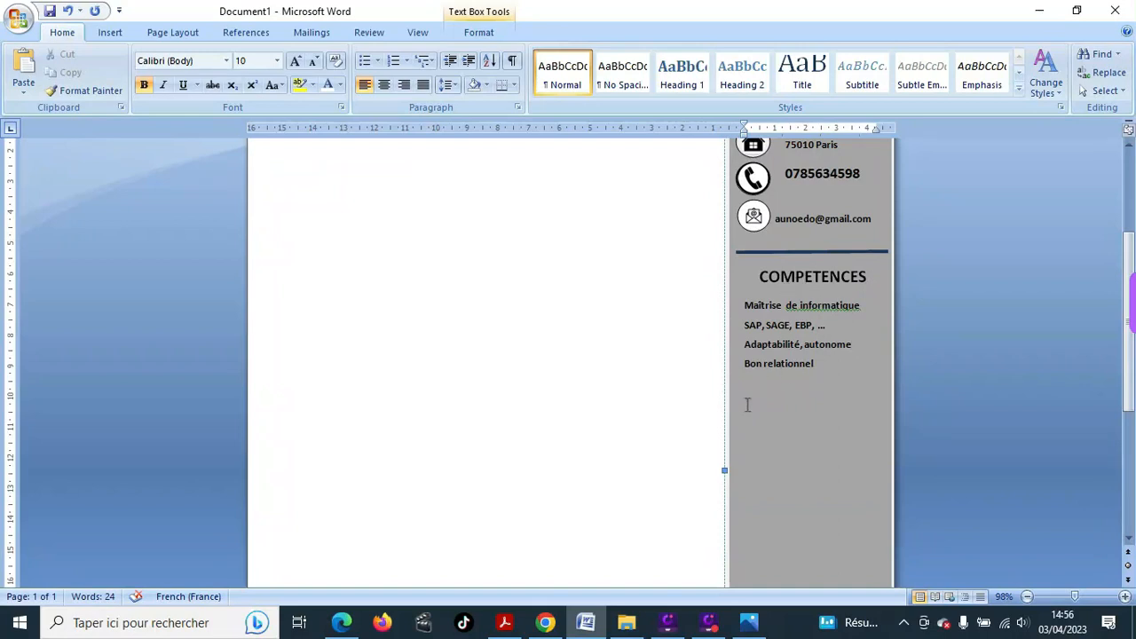
scroll(750, 446, up, 1)
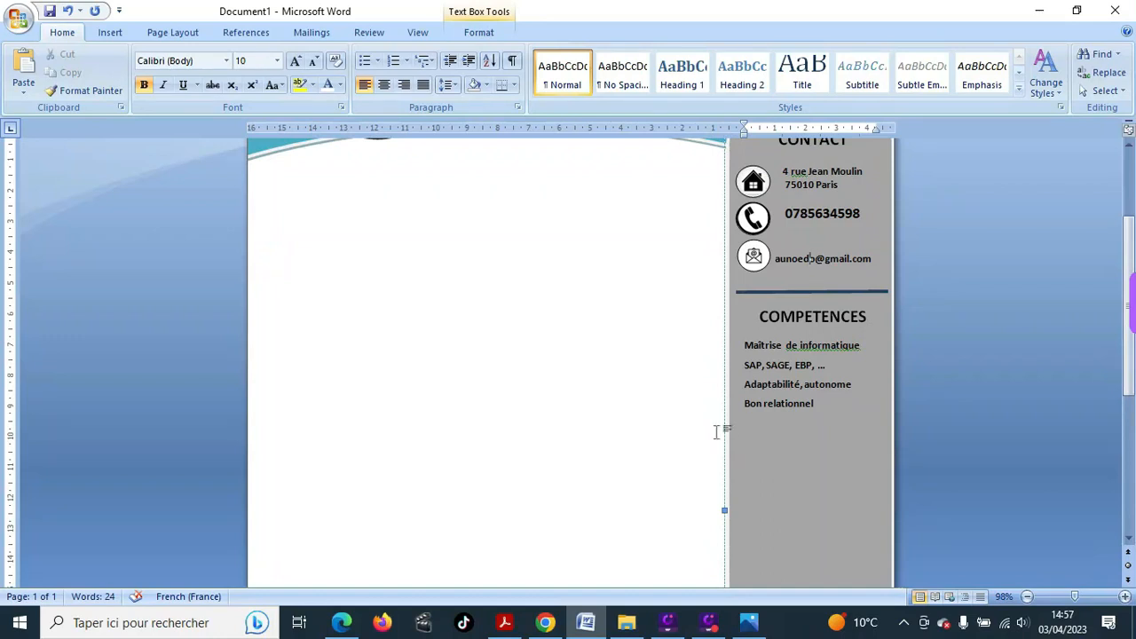
- Draw a horizontal divider line across the sidebar below 'Bon relationnel'
click(110, 32)
click(252, 73)
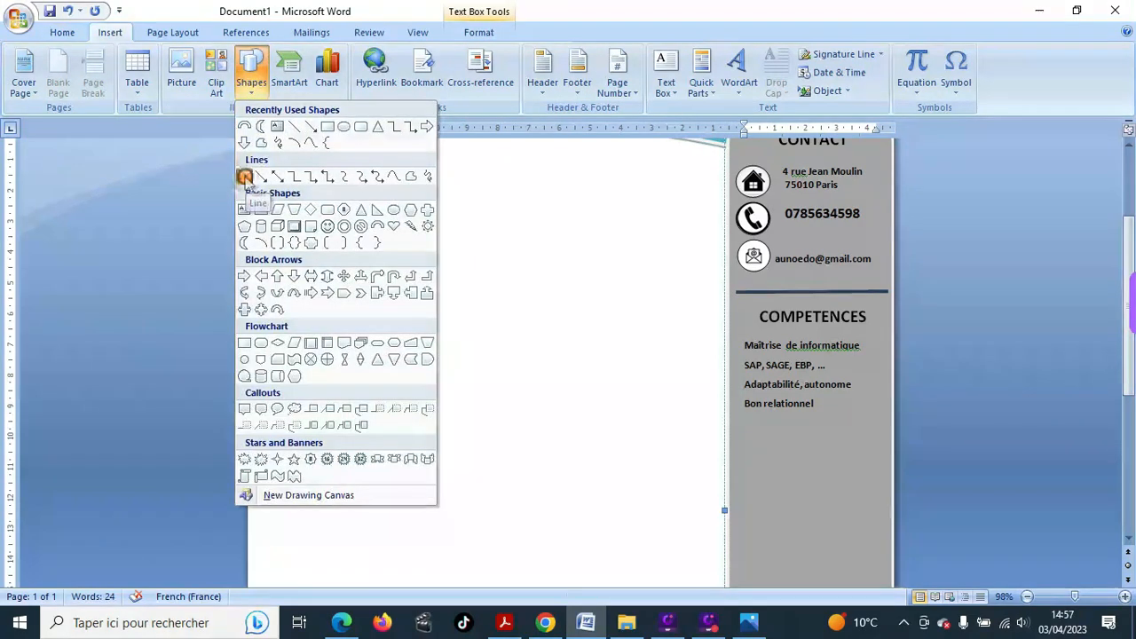
click(249, 178)
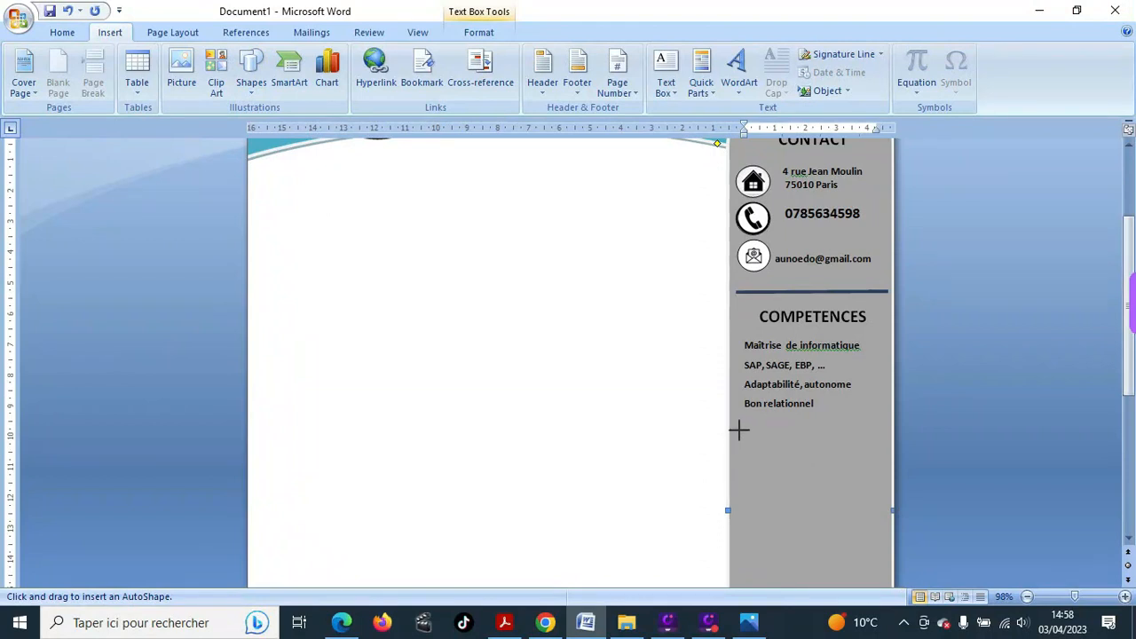
drag(739, 431, 884, 428)
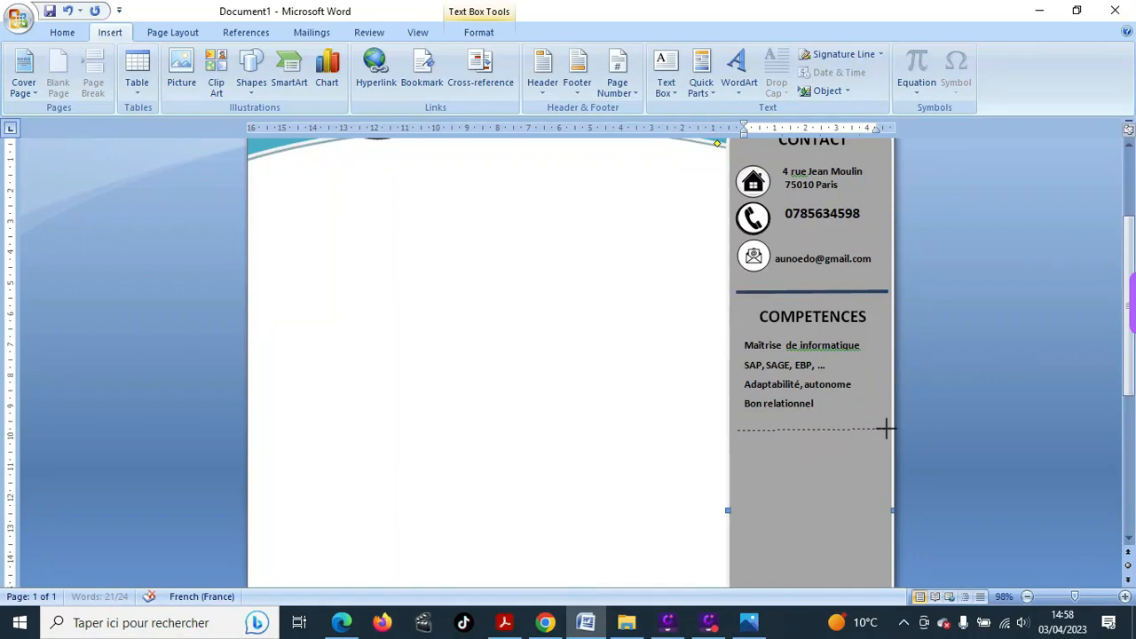
drag(885, 427, 888, 429)
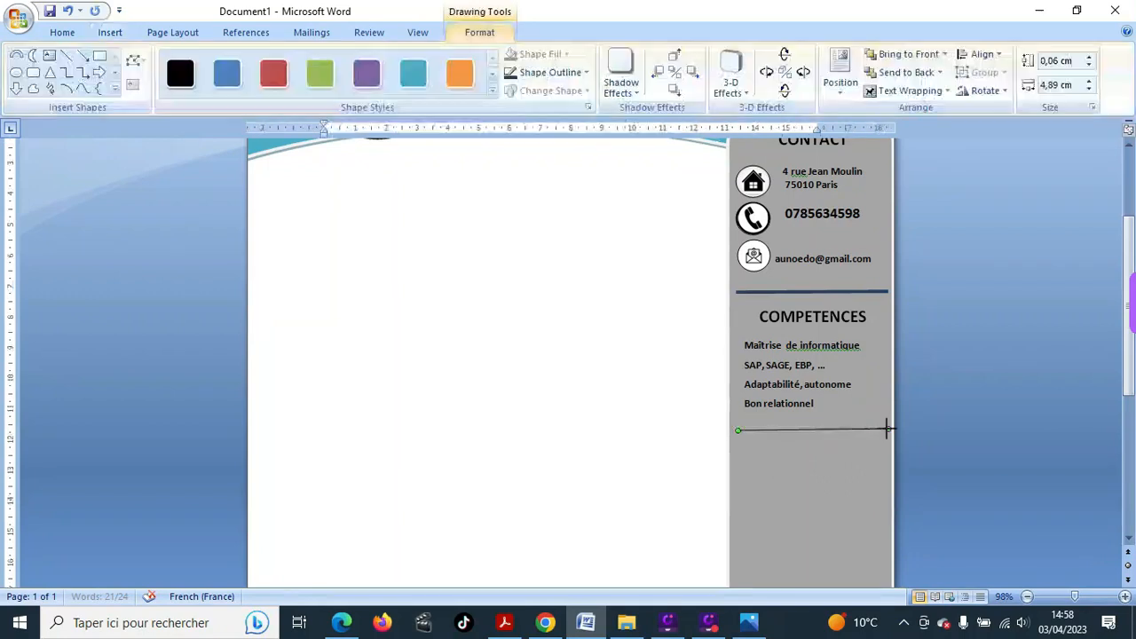
- Make the new lower divider line 3 pt thick and dark blue
scroll(723, 155, up, 3)
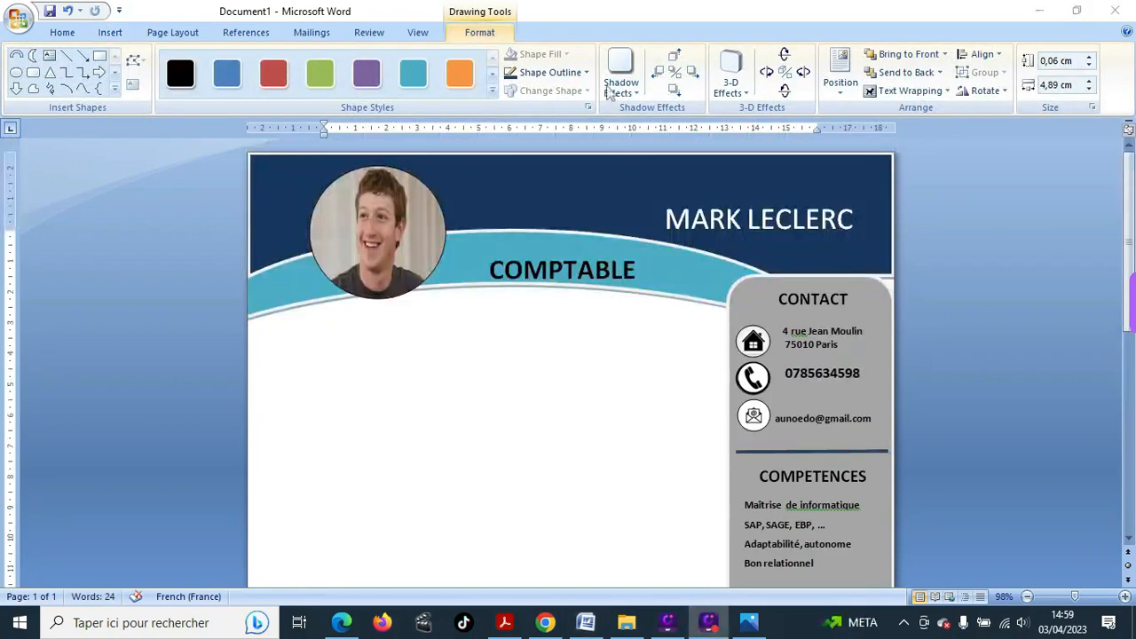
click(586, 74)
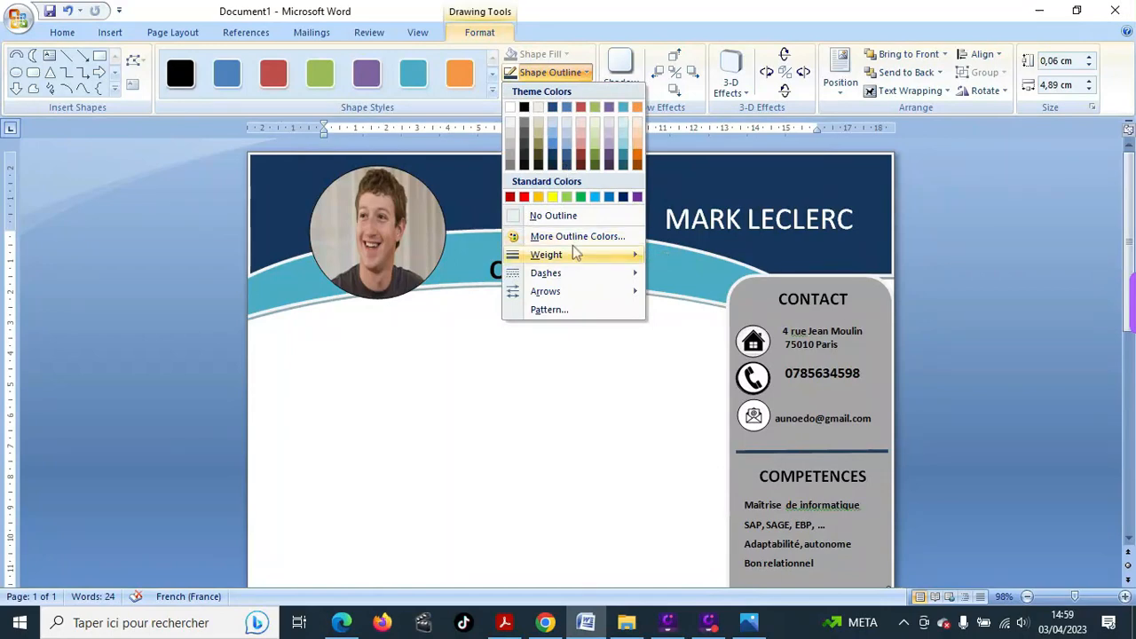
mouse_move(573, 253)
scroll(700, 458, down, 2)
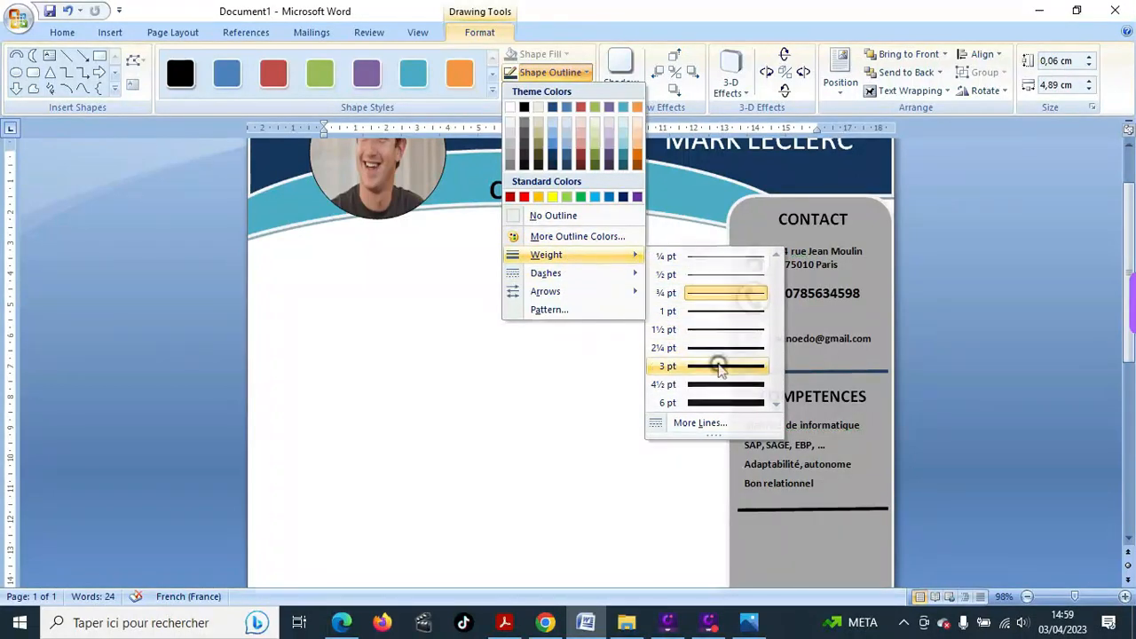
click(720, 368)
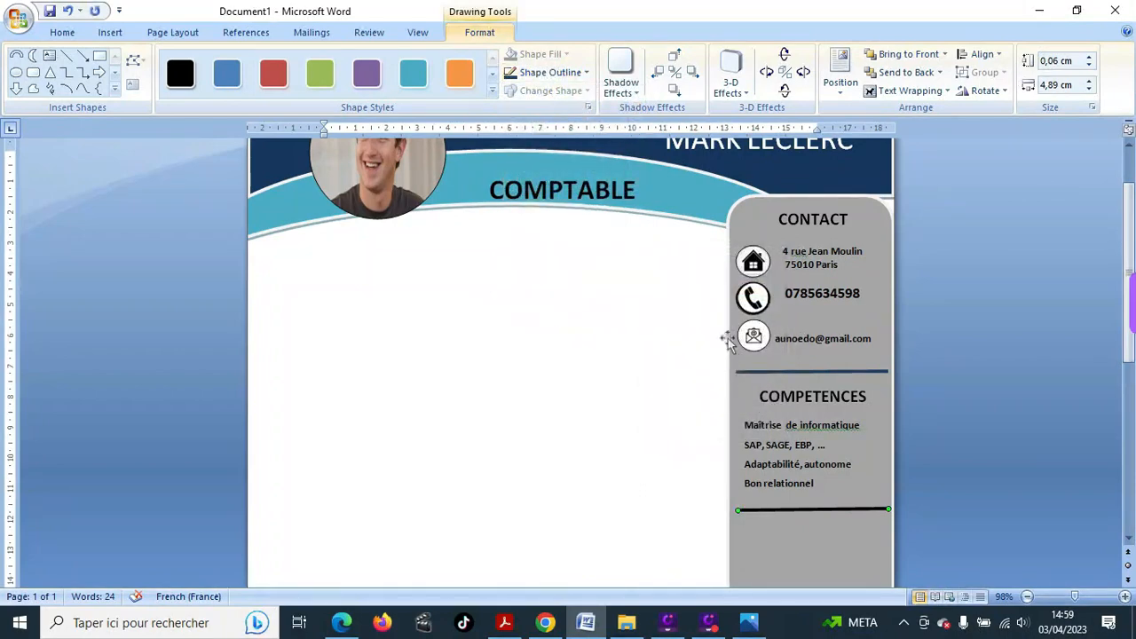
click(585, 74)
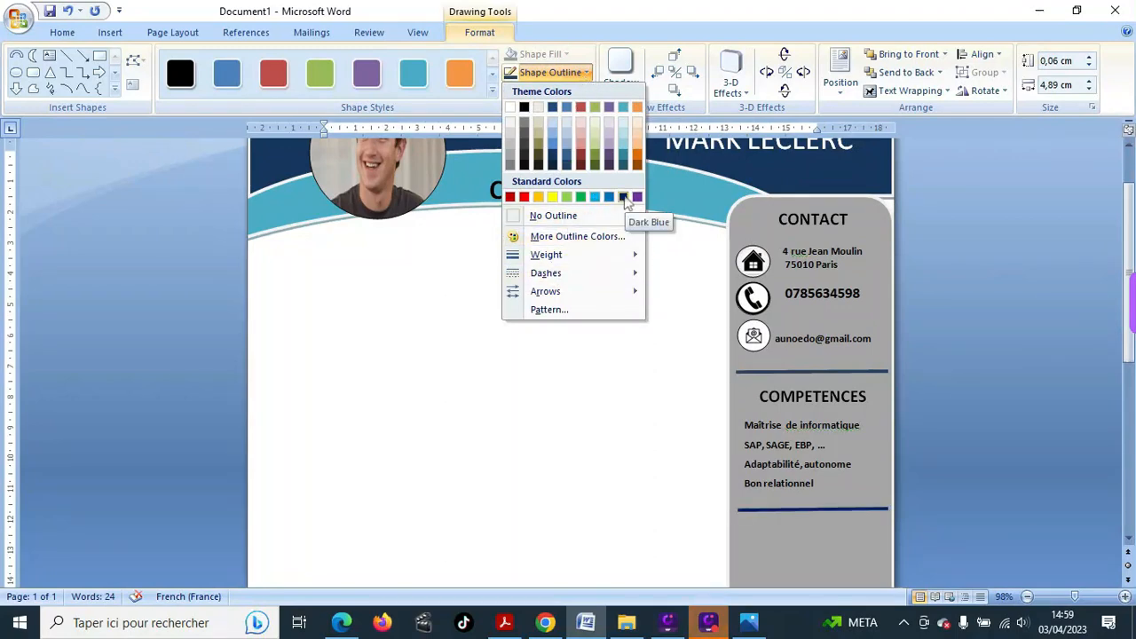
click(623, 197)
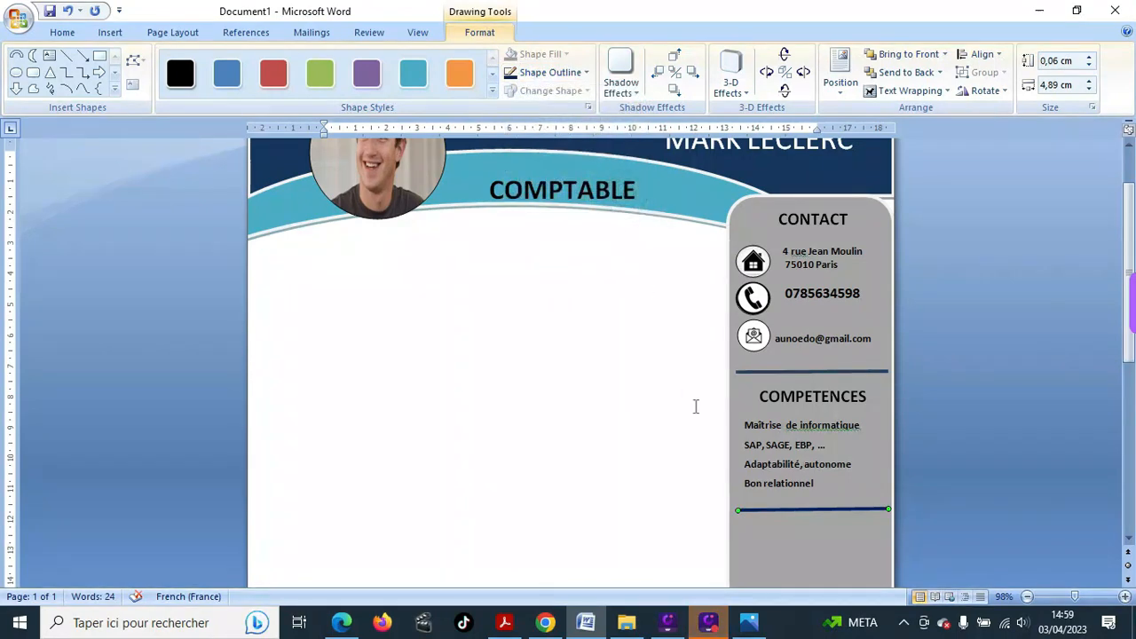
- Give the divider under the contact details a dark blue outline too
click(813, 372)
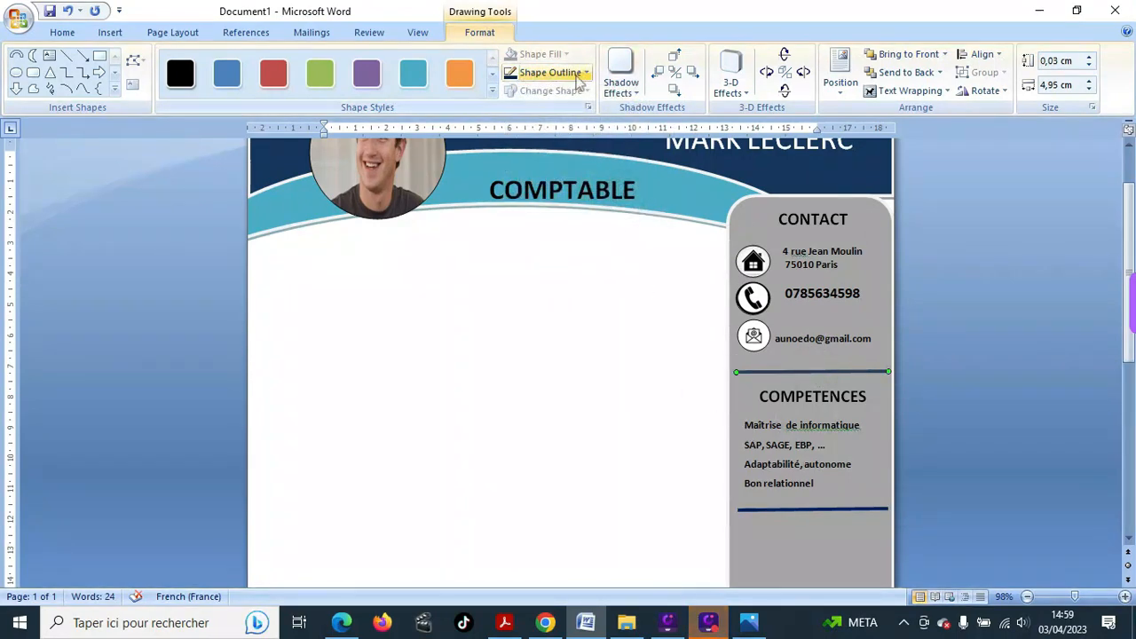
click(576, 72)
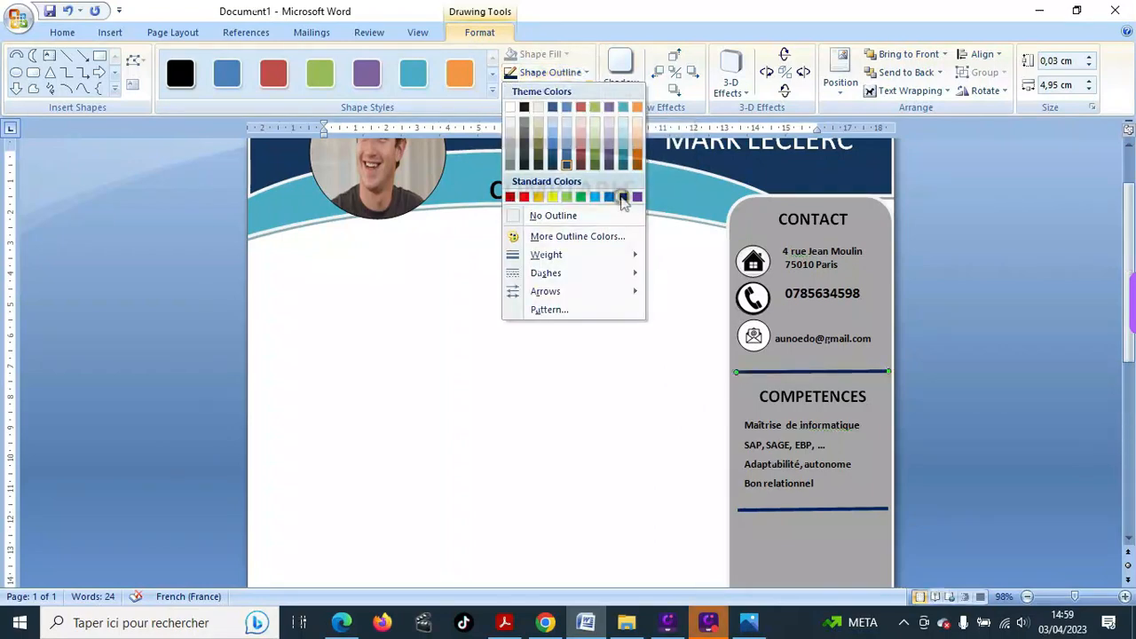
click(624, 197)
click(657, 466)
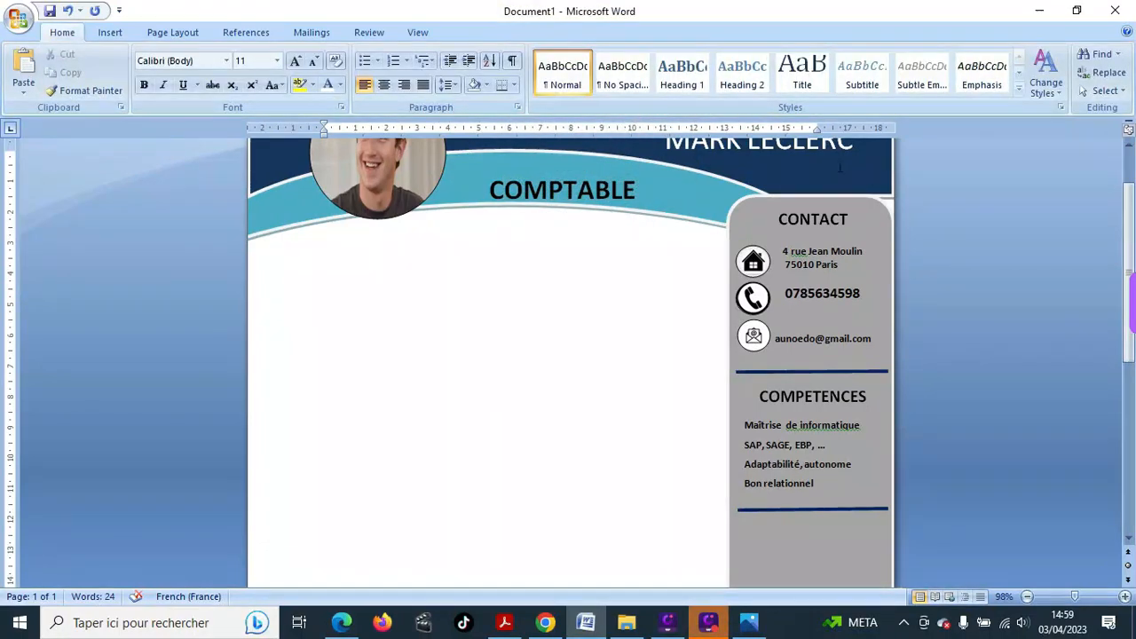
scroll(826, 173, up, 1)
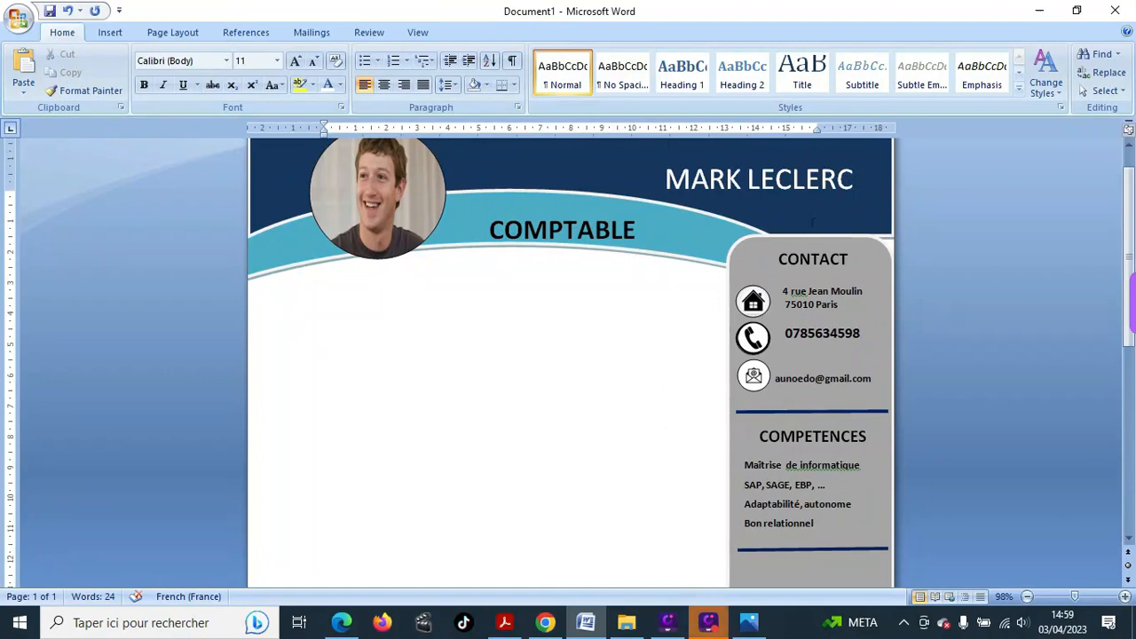
scroll(759, 284, down, 5)
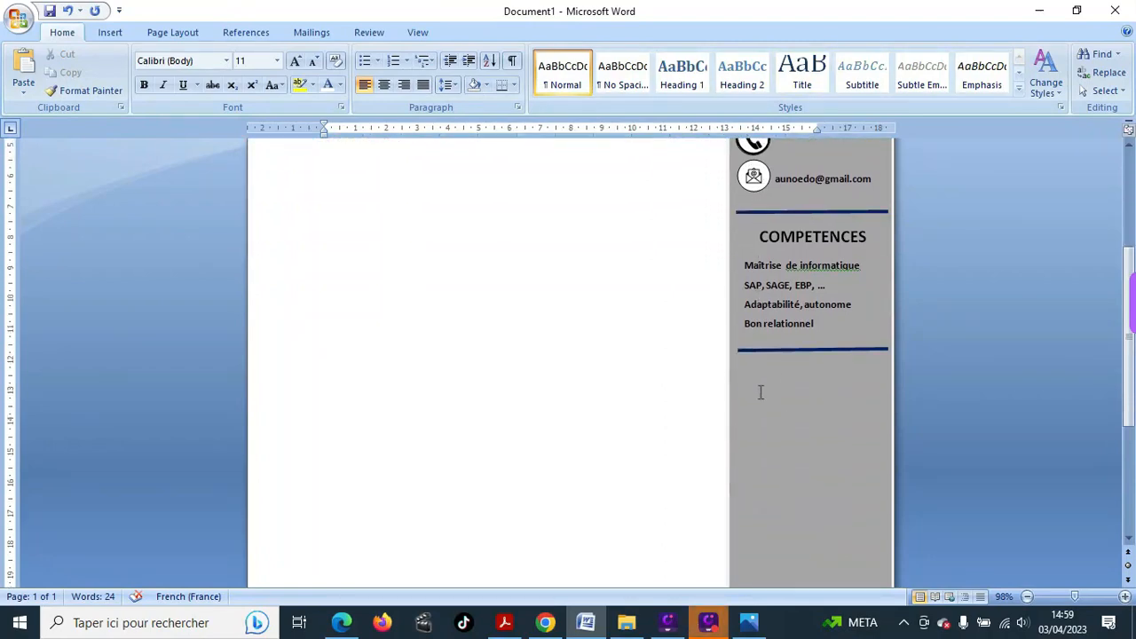
- Type LANGUES on the line just below the COMPETENCES divider
click(760, 390)
click(765, 374)
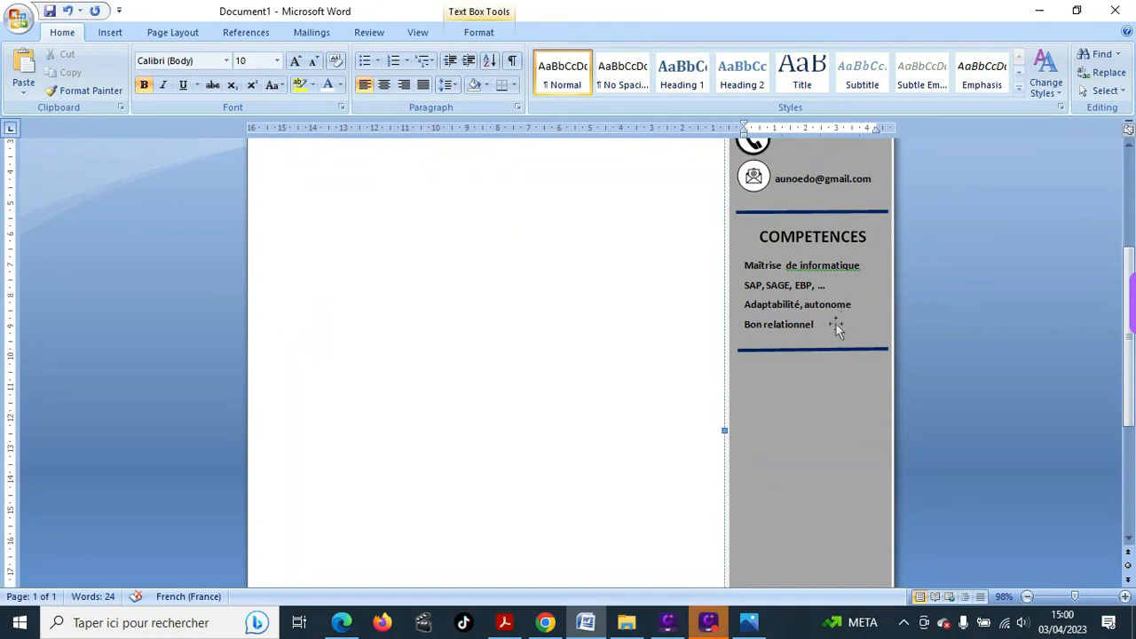
click(834, 324)
key(Return)
key(Return)
key(BackSpace)
text(LANGUES)
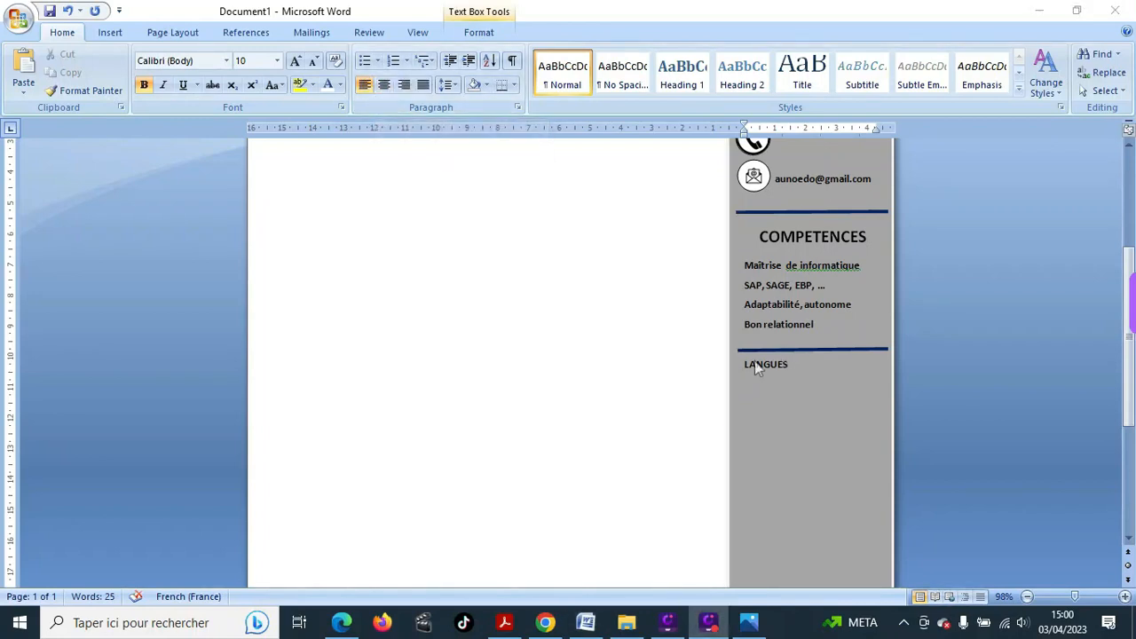
- Make LANGUES centred, bold and size 18
drag(785, 362, 753, 367)
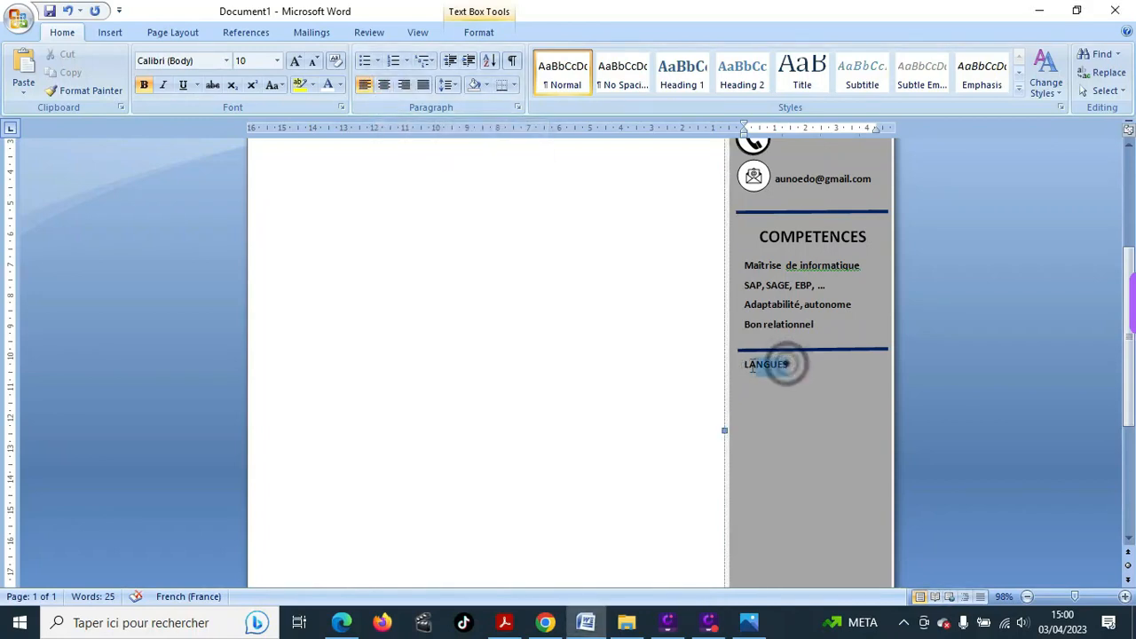
click(385, 84)
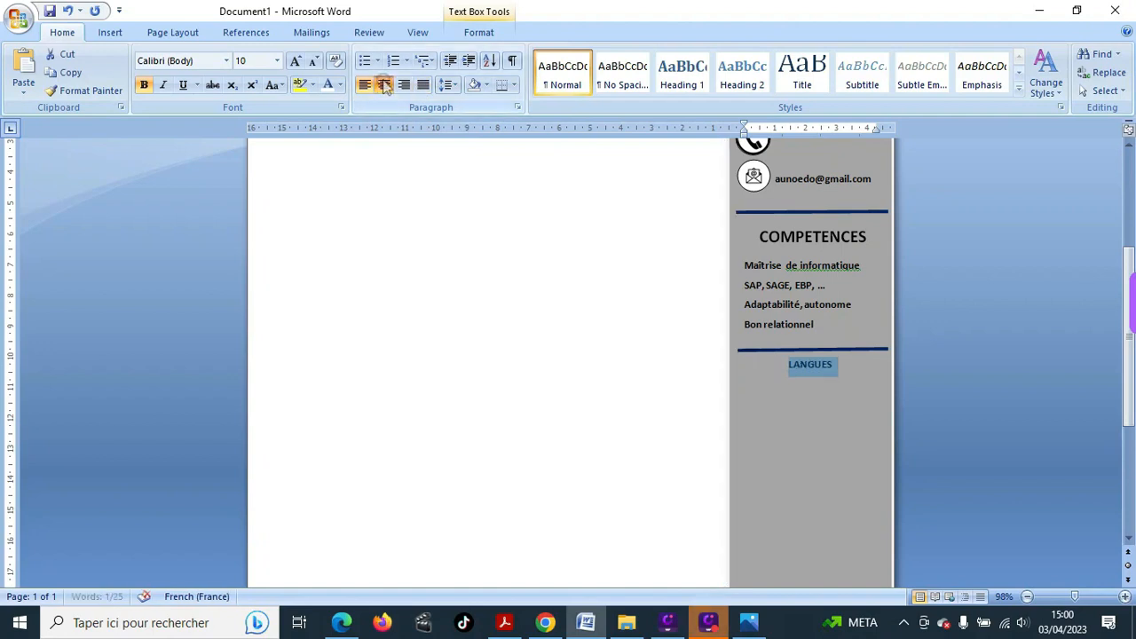
click(144, 85)
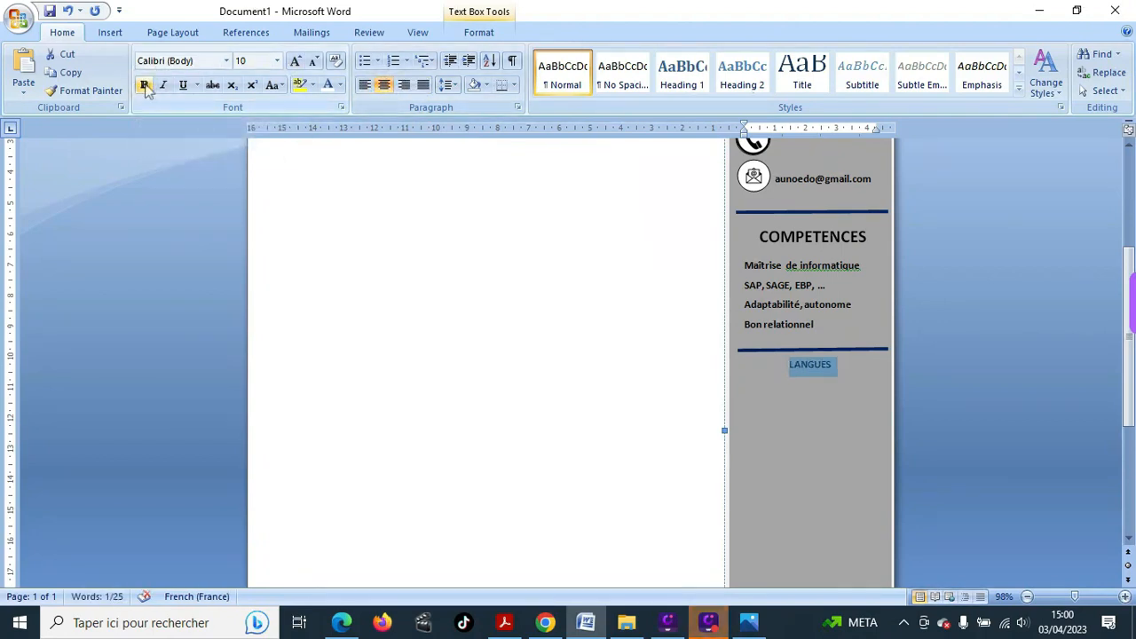
click(279, 61)
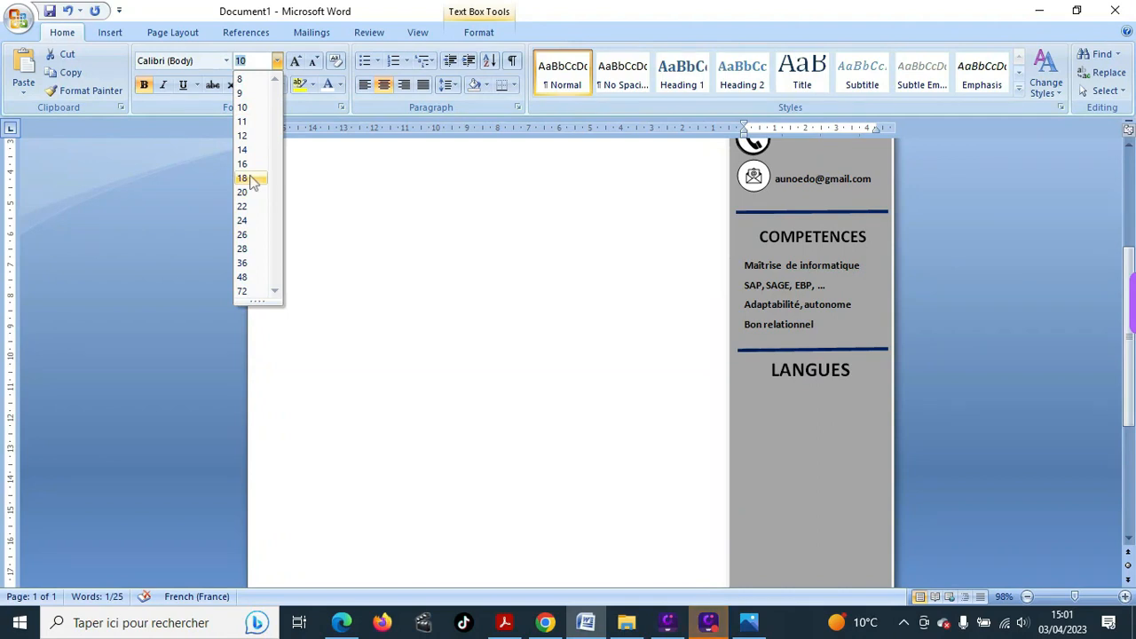
click(245, 179)
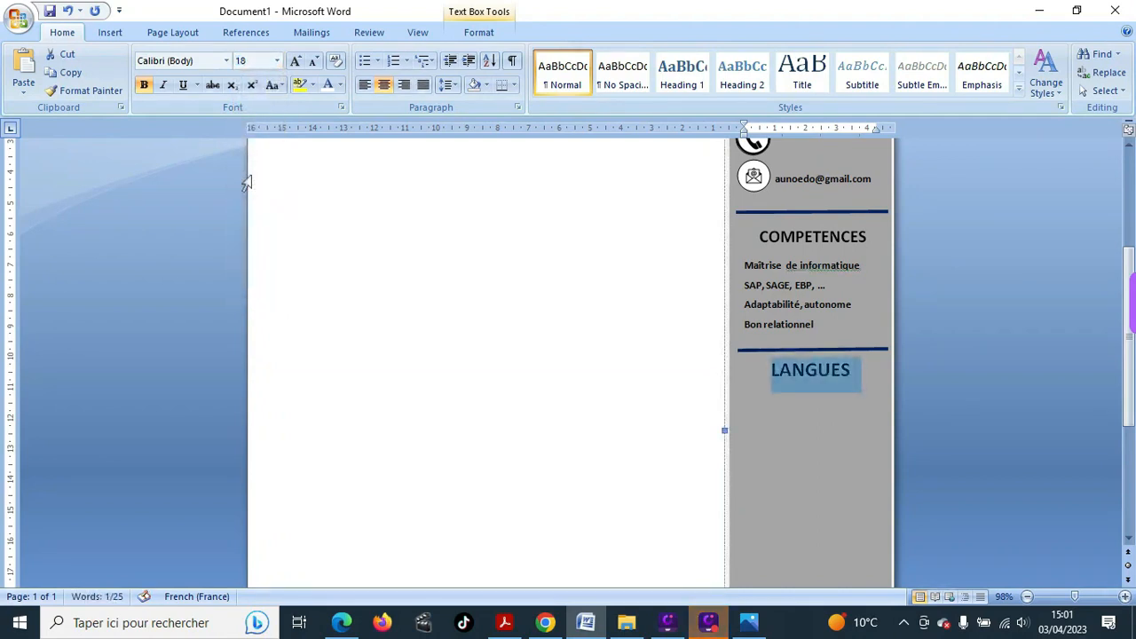
- Begin typing Anglais on the line below LANGUES
click(828, 405)
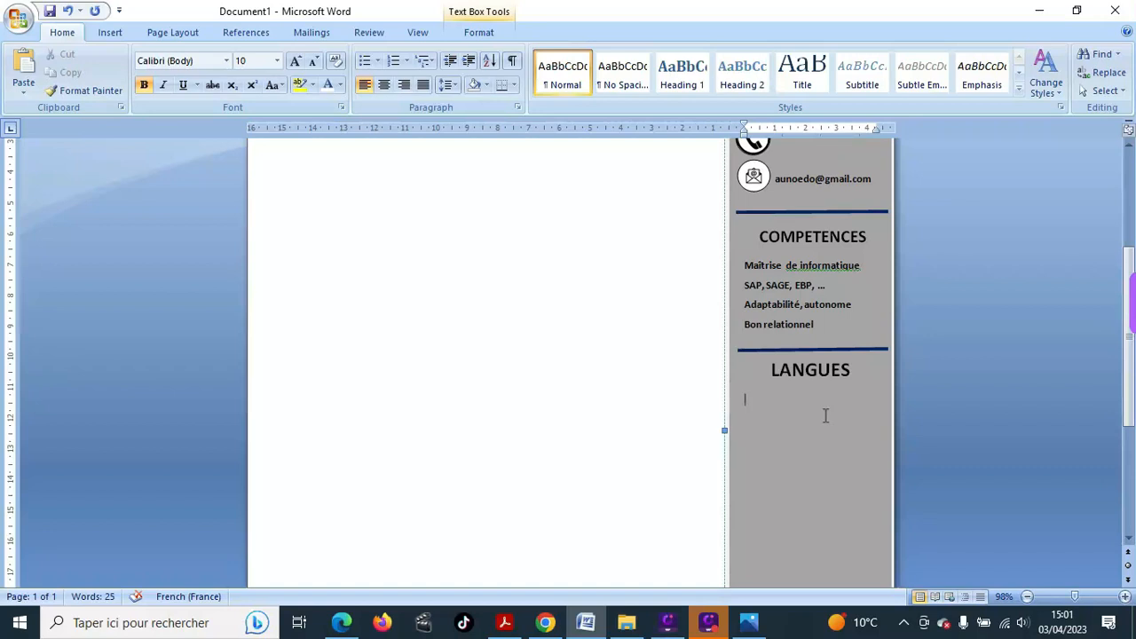
click(824, 416)
text(a)
key(BackSpace)
text(Anglais)
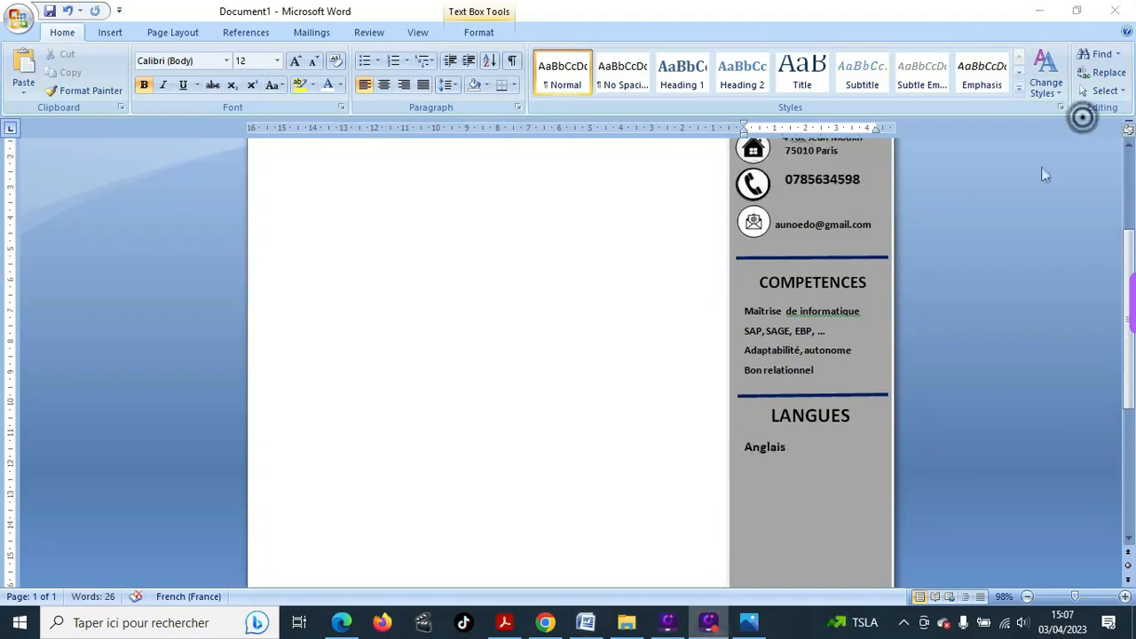
- Select Anglais, centre it and set its font size to 14
click(746, 446)
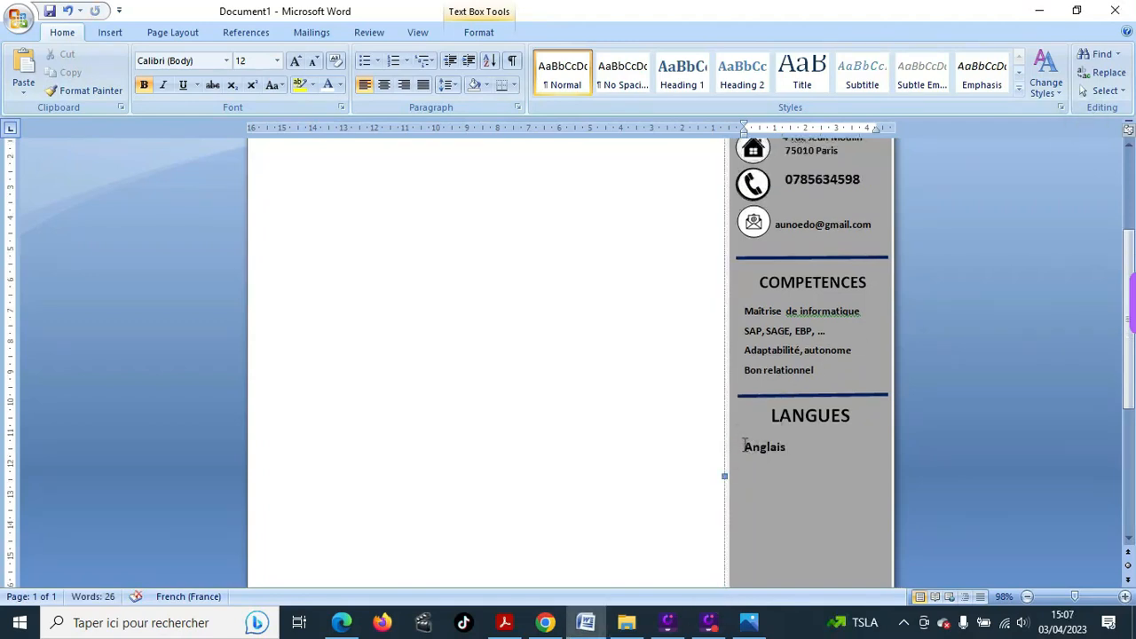
click(747, 446)
drag(746, 447, 797, 445)
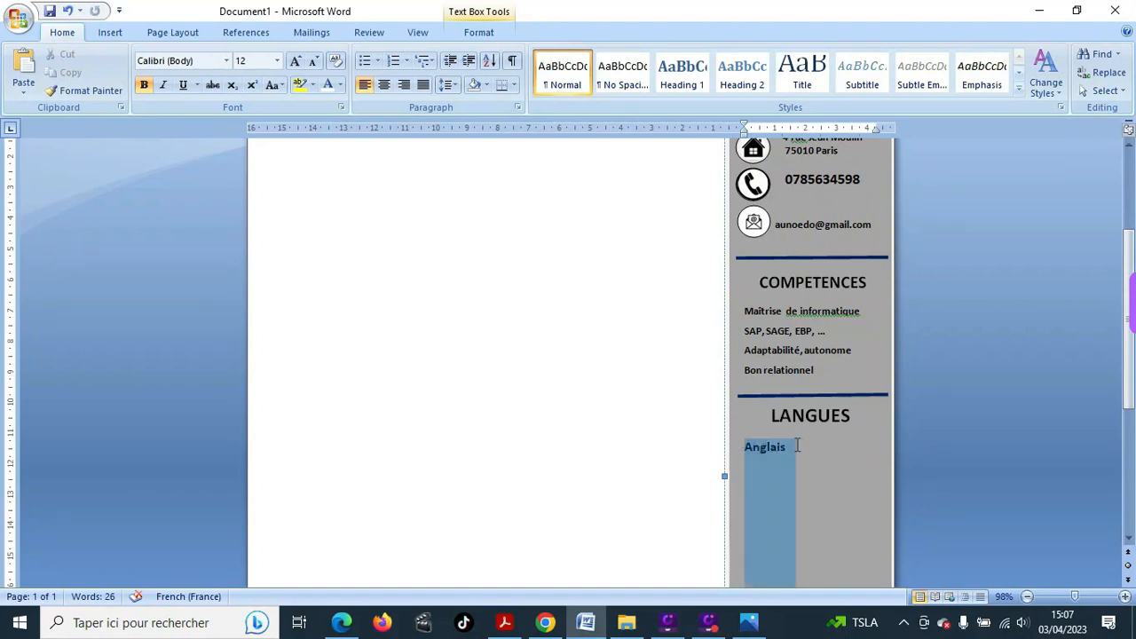
click(385, 85)
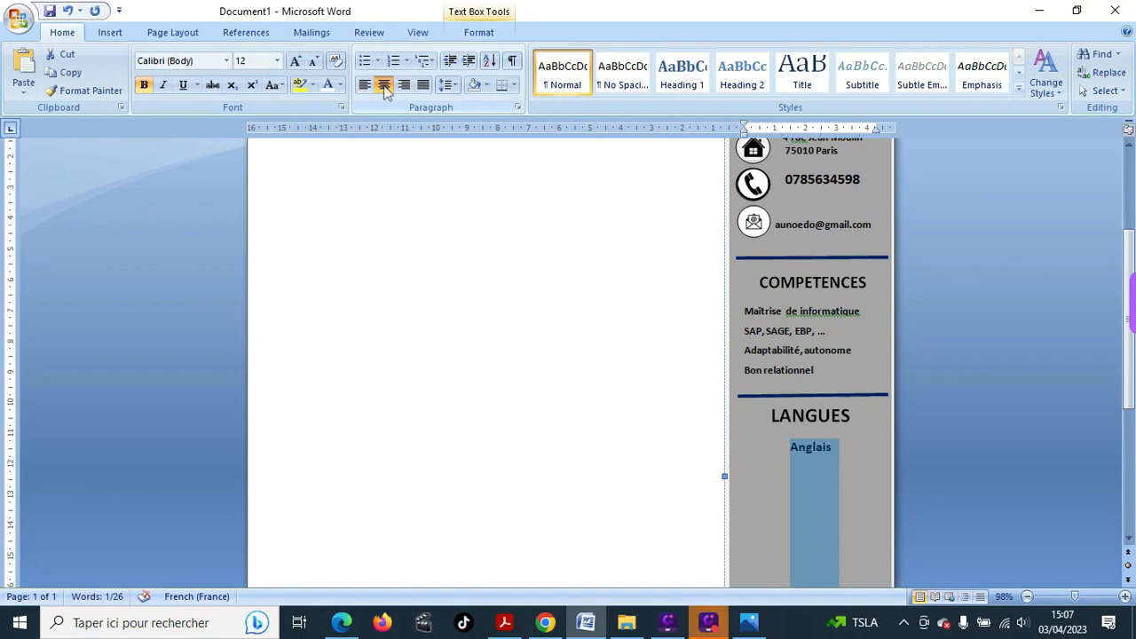
click(277, 60)
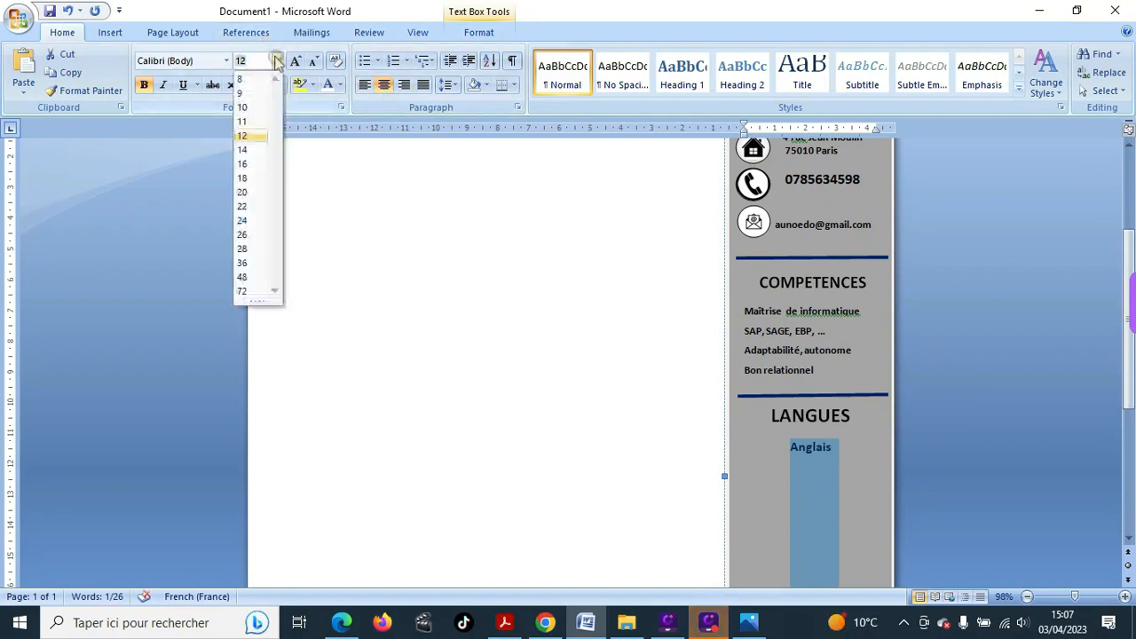
click(252, 149)
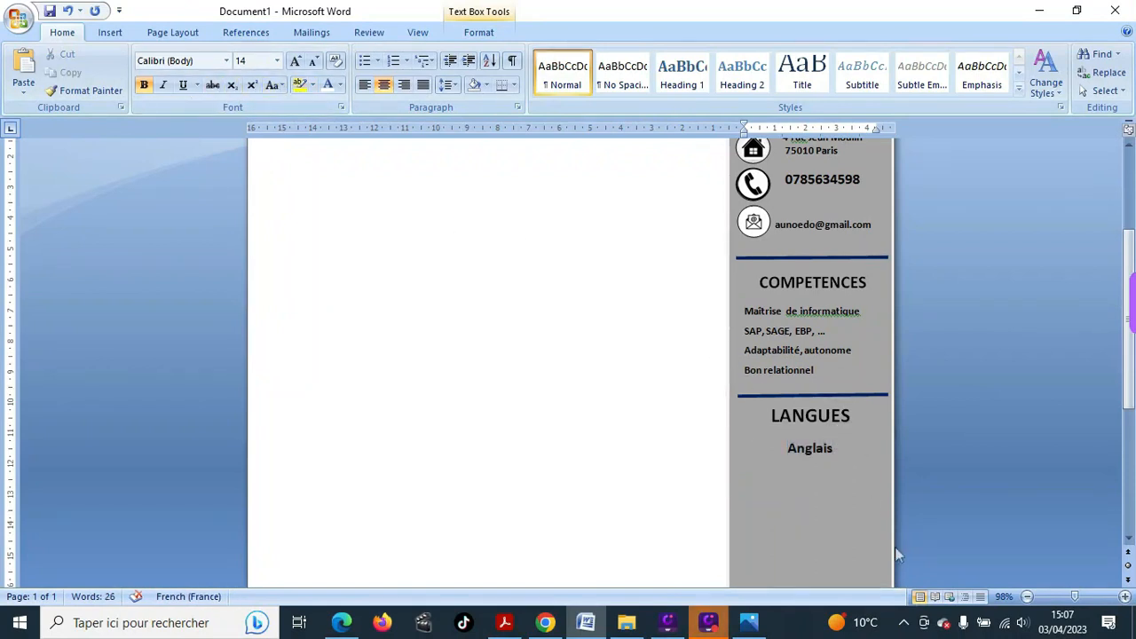
key(Return)
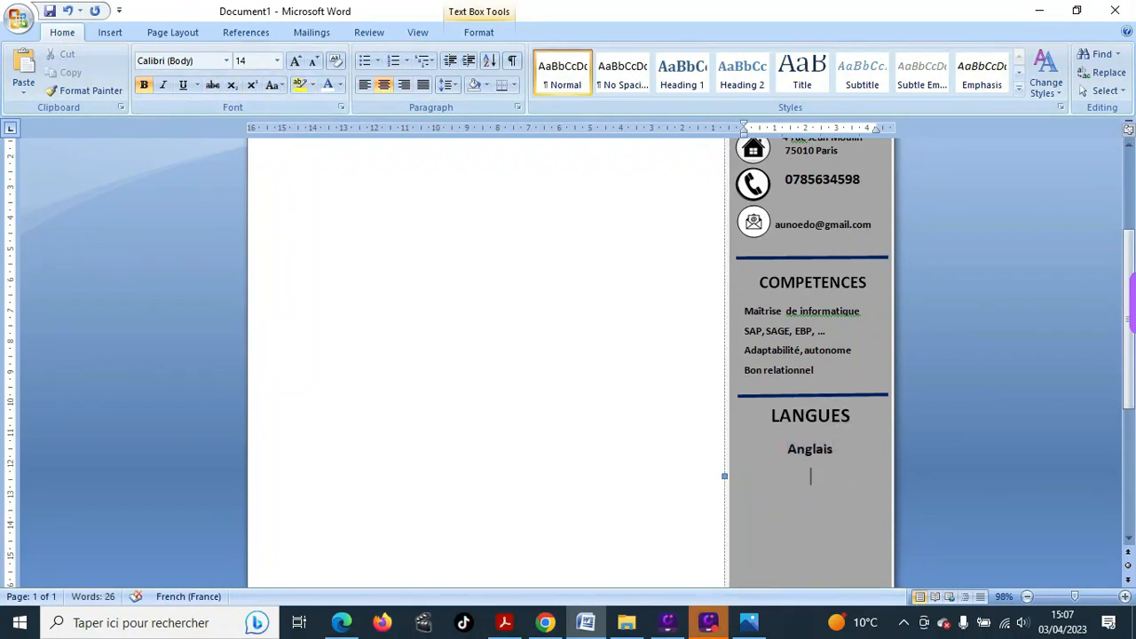
key(BackSpace)
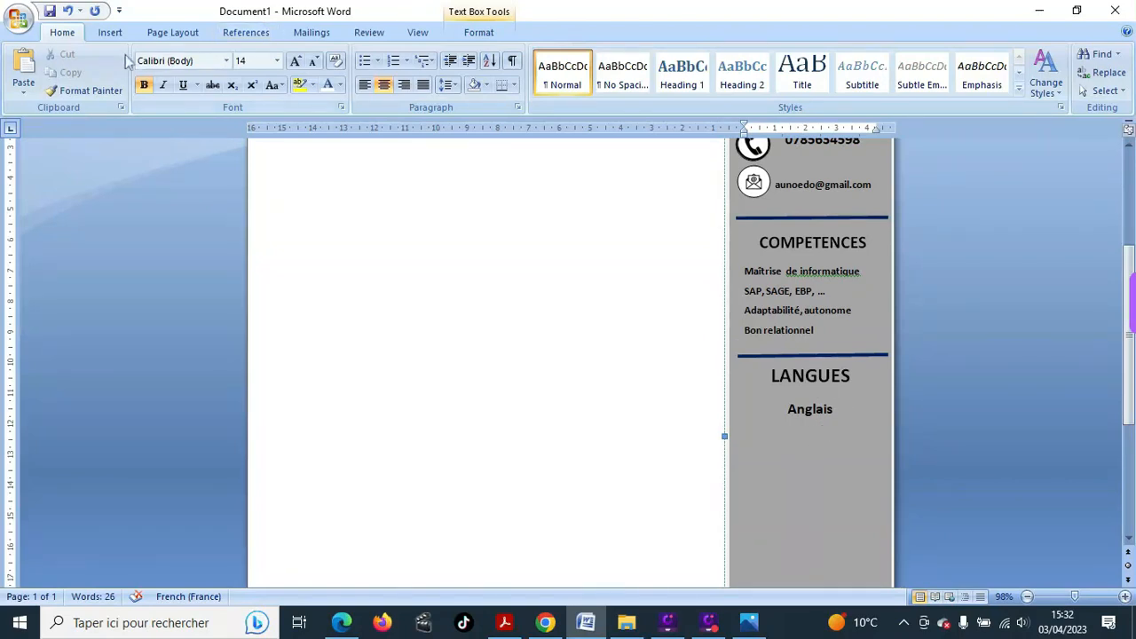
- Draw a small rectangle shape sized as a square just below Anglais
click(109, 32)
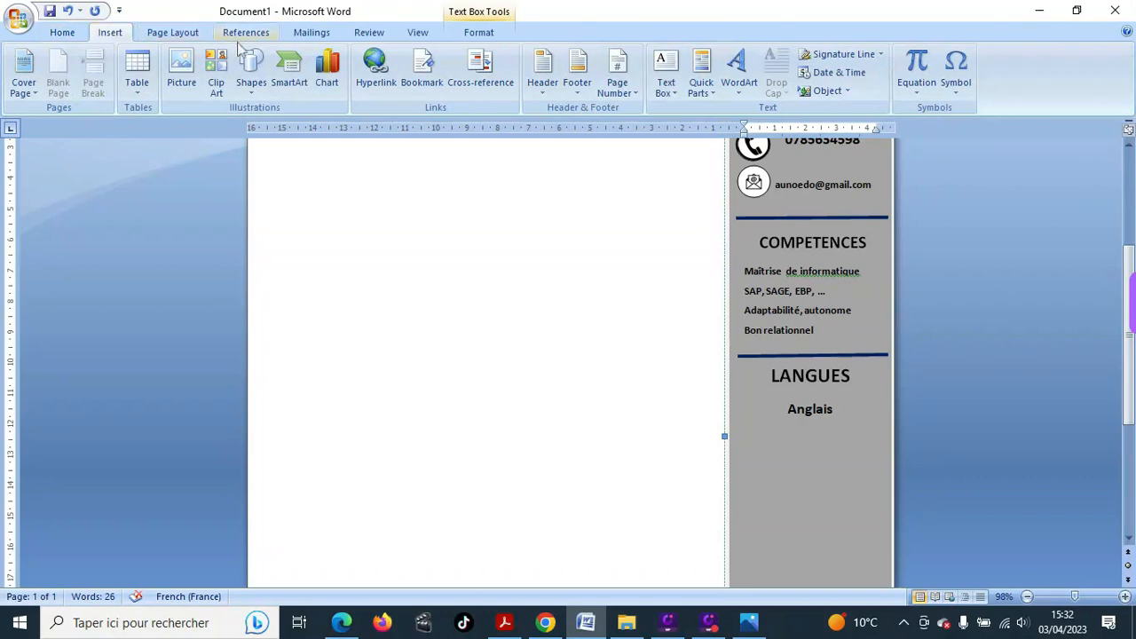
click(250, 89)
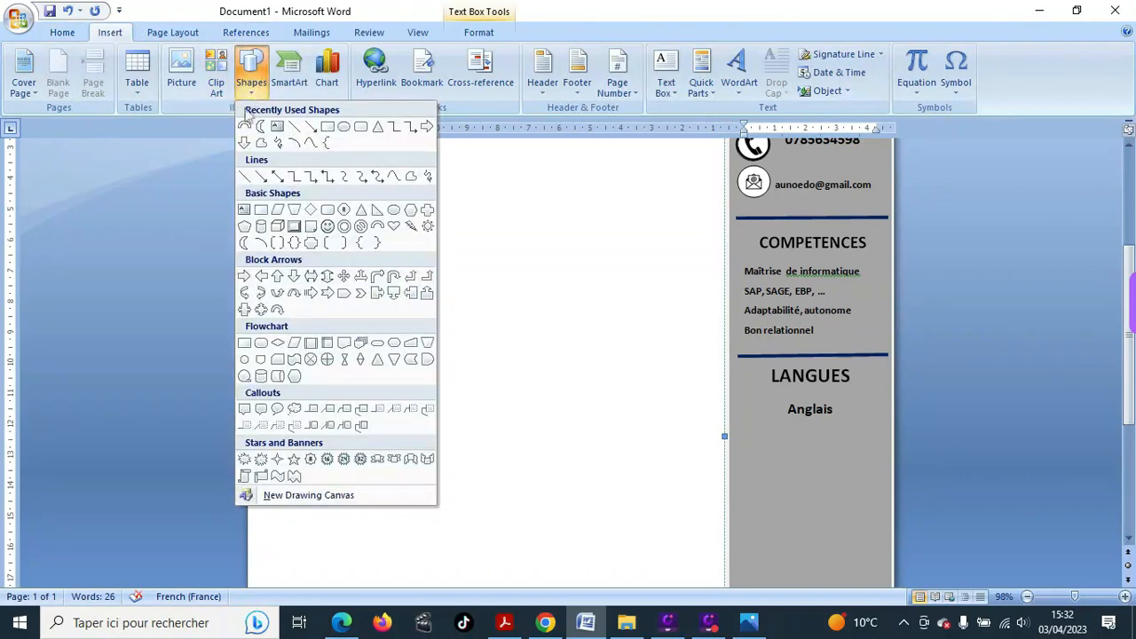
click(327, 129)
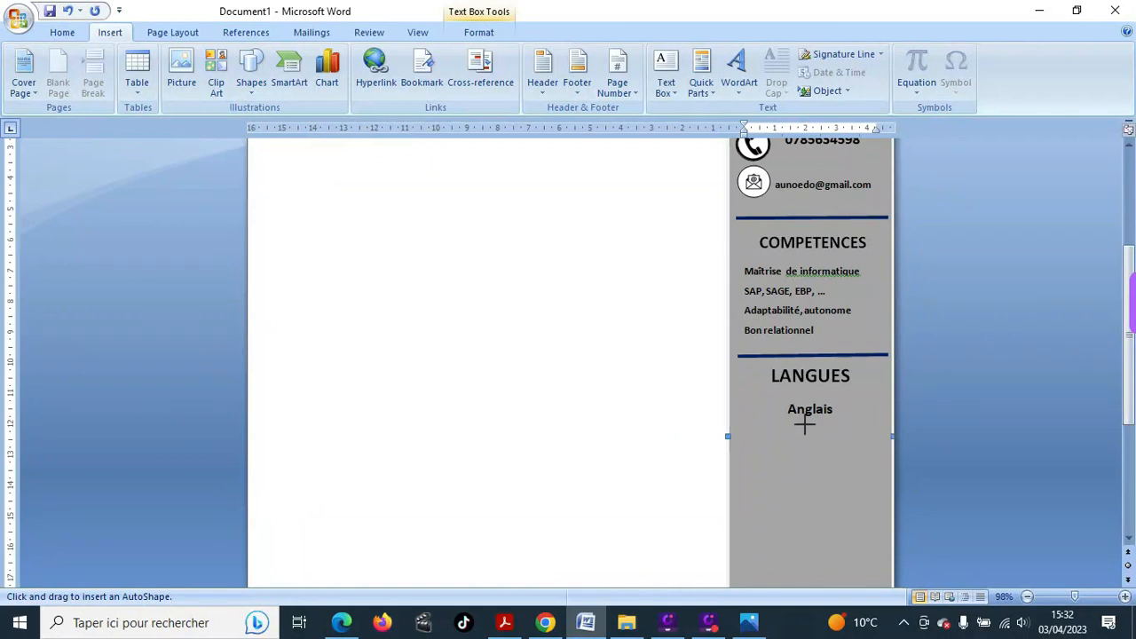
drag(803, 425, 818, 447)
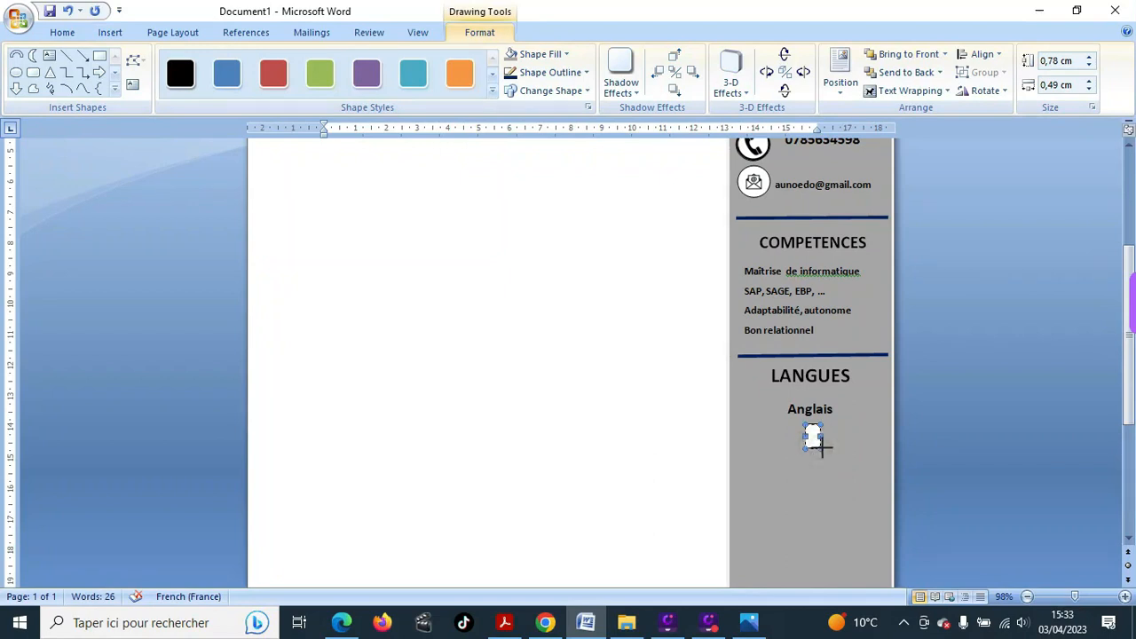
drag(825, 447, 826, 447)
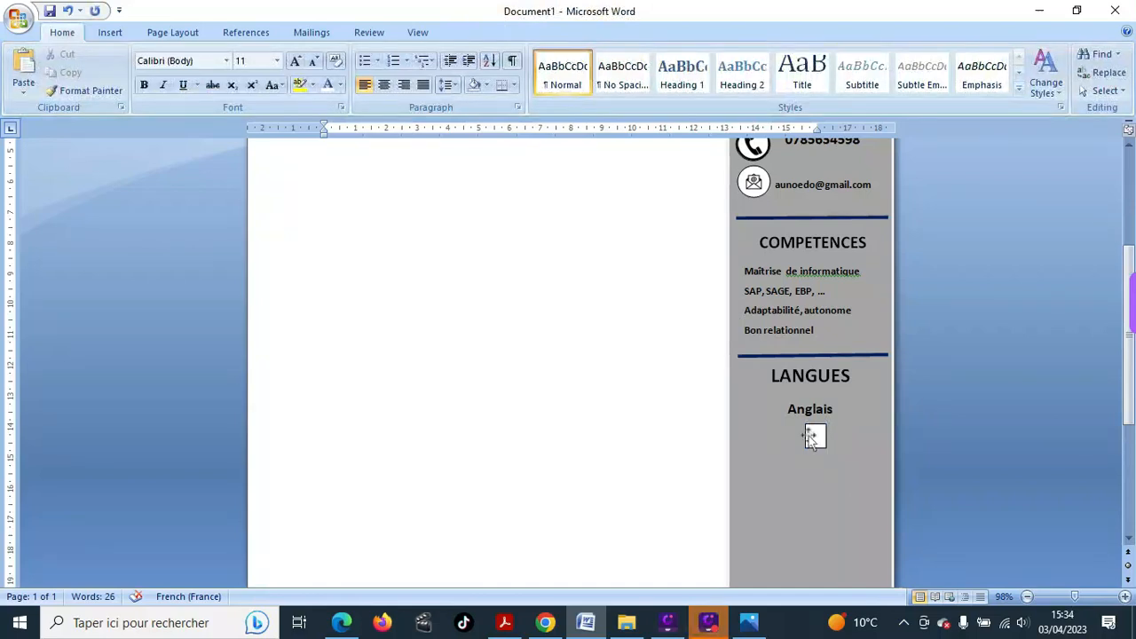
- Ctrl-drag a copy of the square to sit beside the first one
click(817, 437)
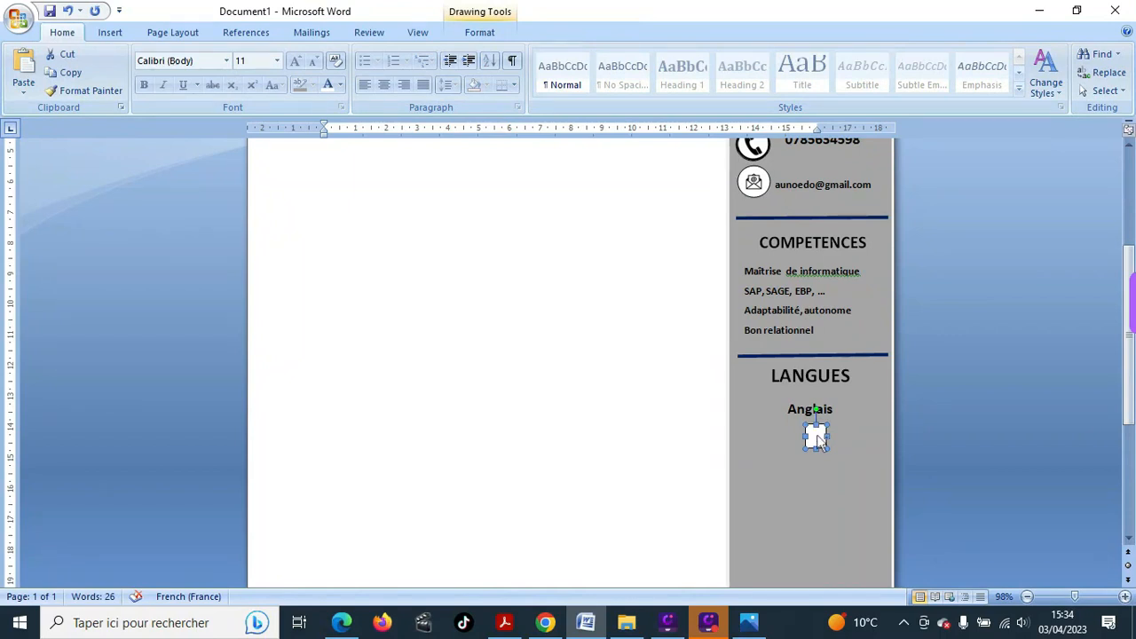
drag(818, 441, 845, 436)
click(812, 437)
- Search Google Images for 'drapeau anglais'
click(545, 622)
key(BackSpace)
key(BackSpace)
key(BackSpace)
key(BackSpace)
key(BackSpace)
key(BackSpace)
key(BackSpace)
key(BackSpace)
key(BackSpace)
key(BackSpace)
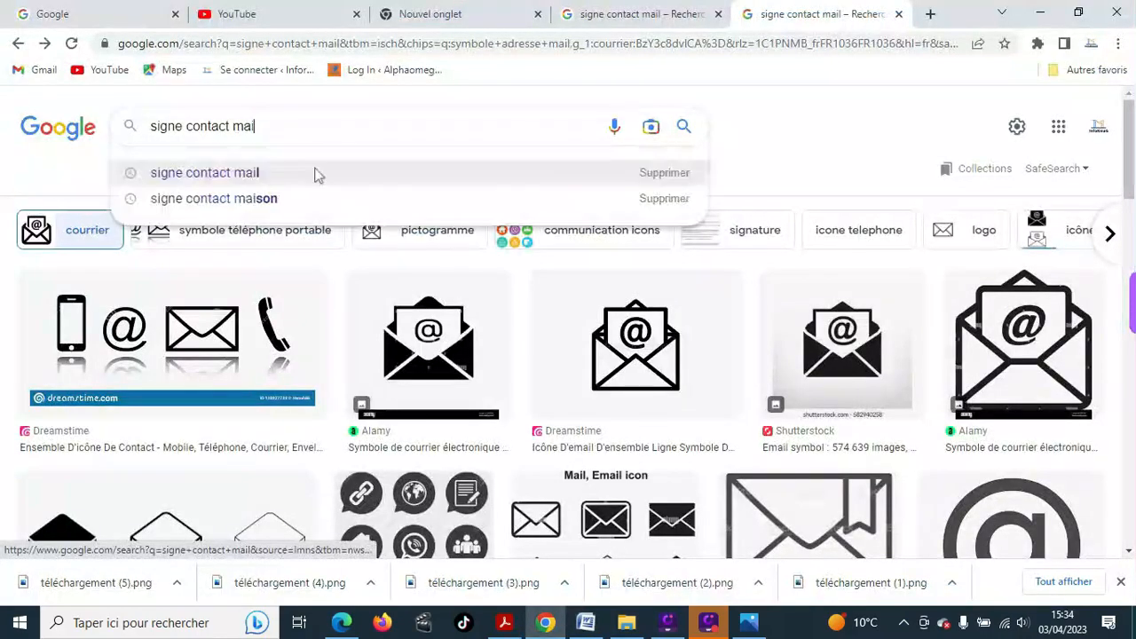
key(BackSpace)
key(BackSpace)
key(BackSpace)
key(BackSpace)
key(BackSpace)
key(BackSpace)
key(BackSpace)
key(BackSpace)
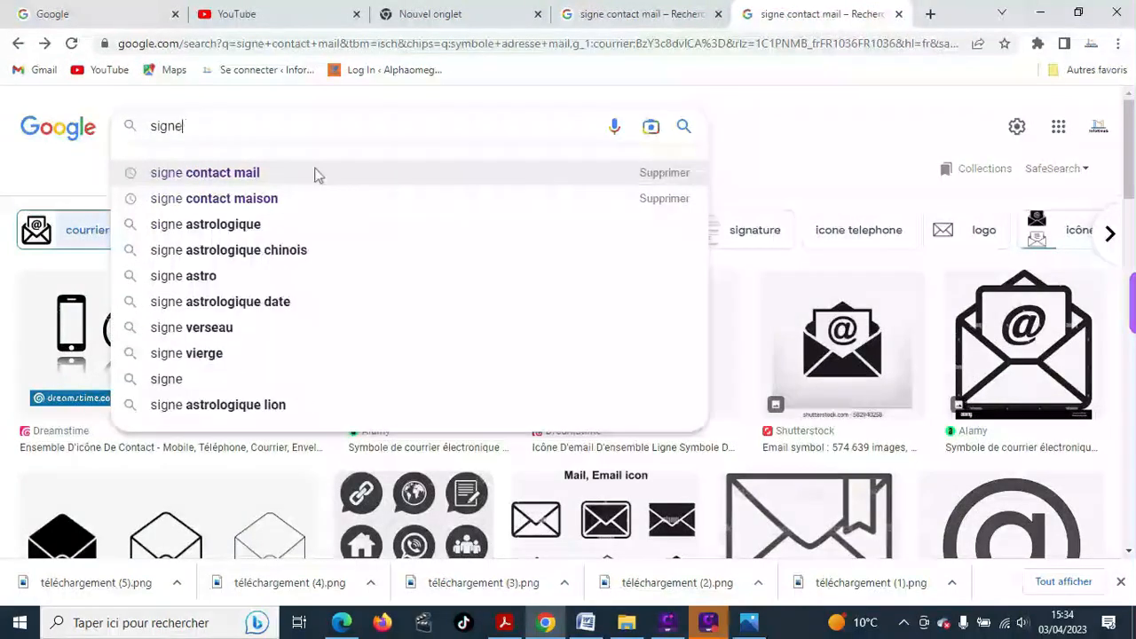
text(d)
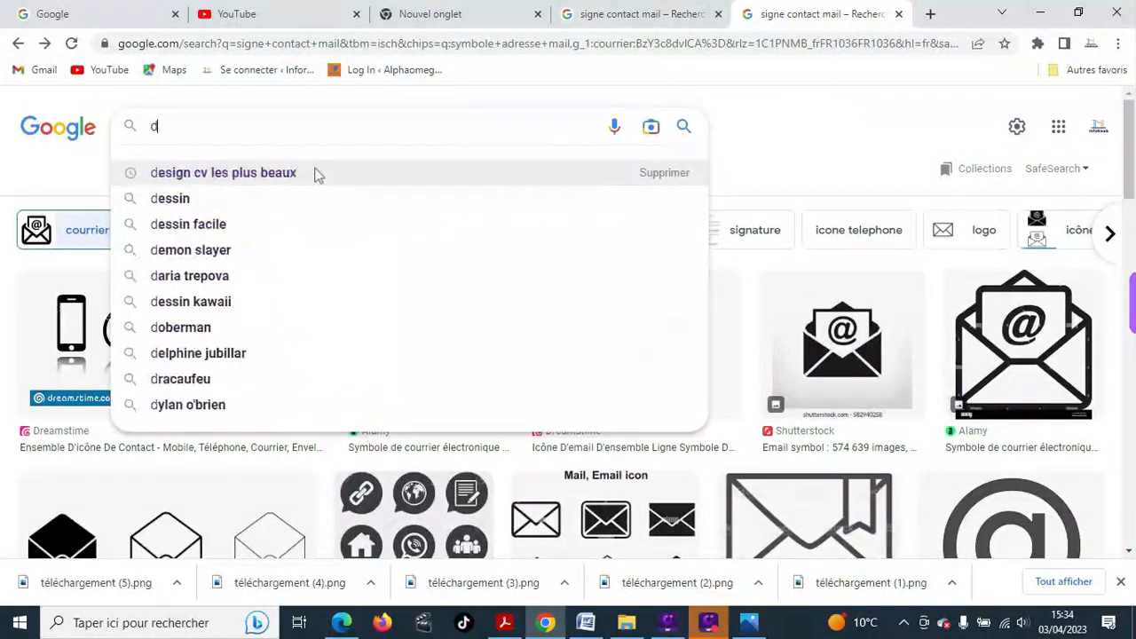
text(rapeau ang)
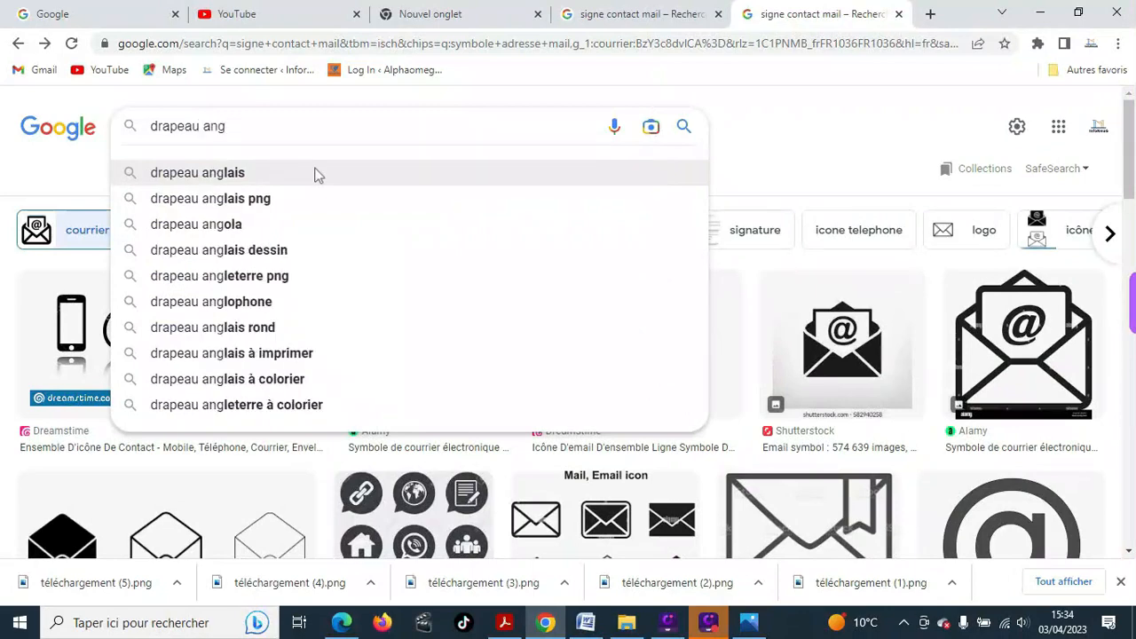
text(lais)
click(318, 174)
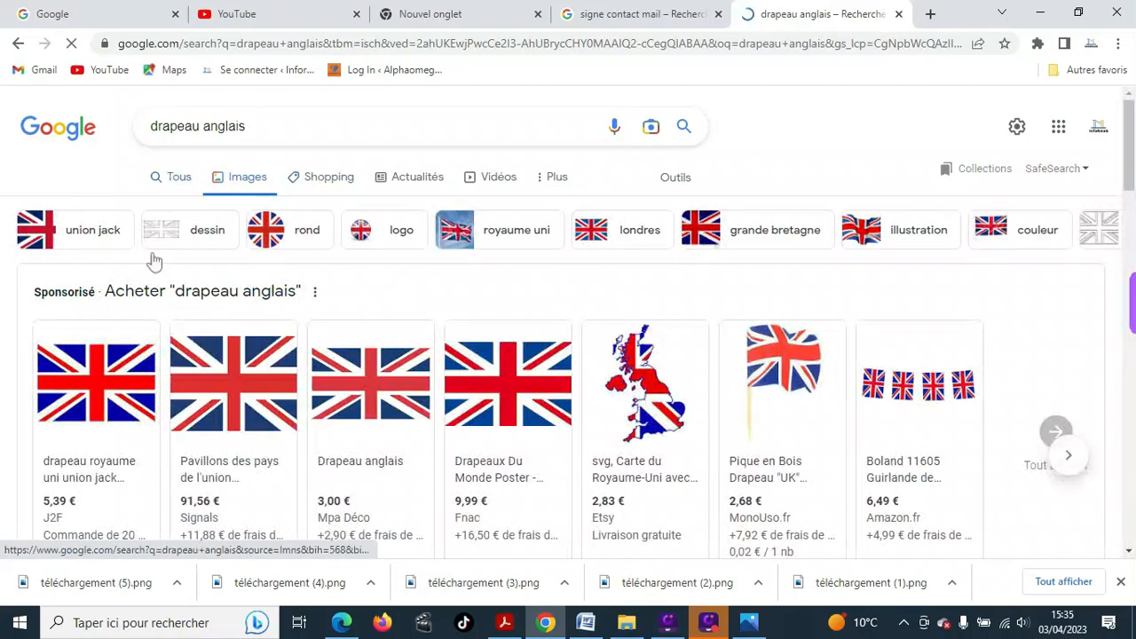
scroll(371, 383, down, 2)
scroll(370, 382, up, 1)
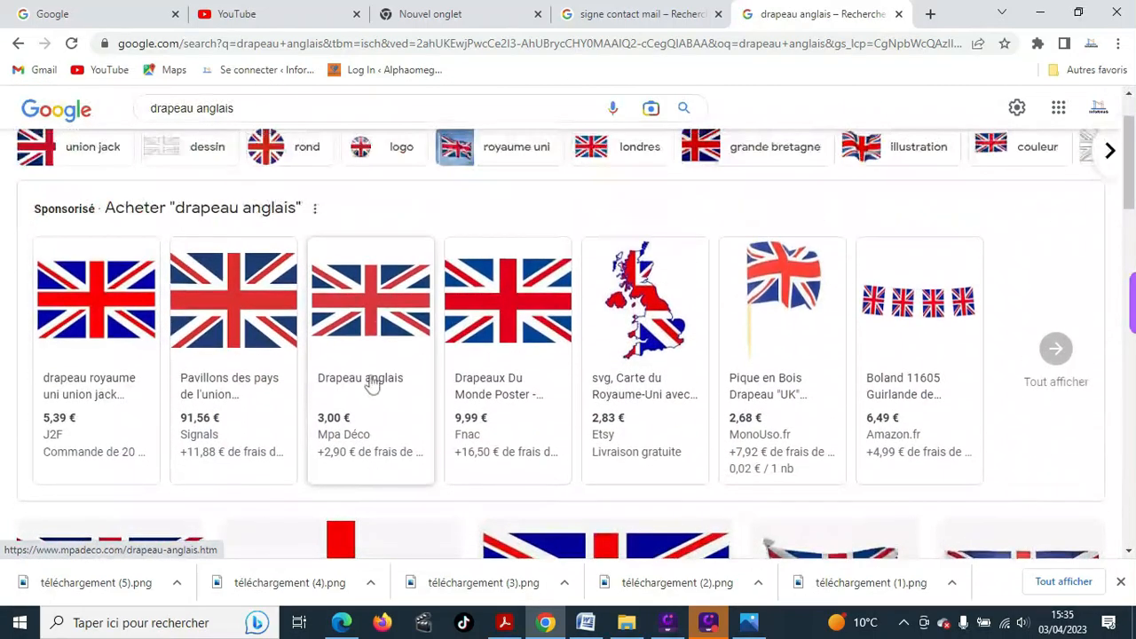
scroll(371, 382, down, 3)
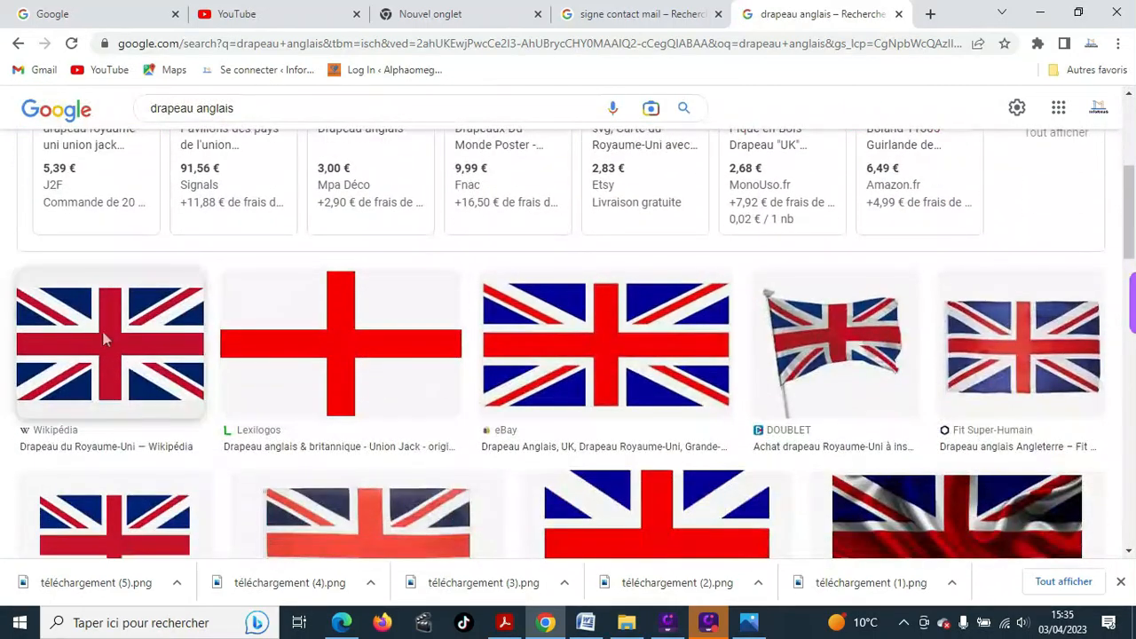
- Save the Wikipedia Union Jack image to the computer
right_click(90, 333)
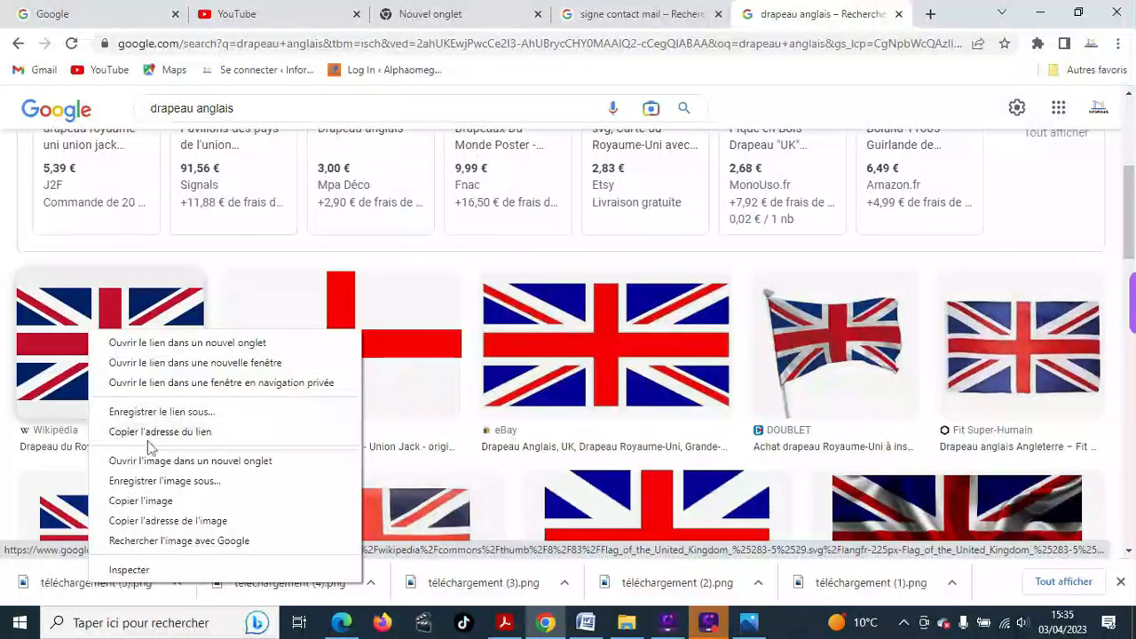
click(142, 483)
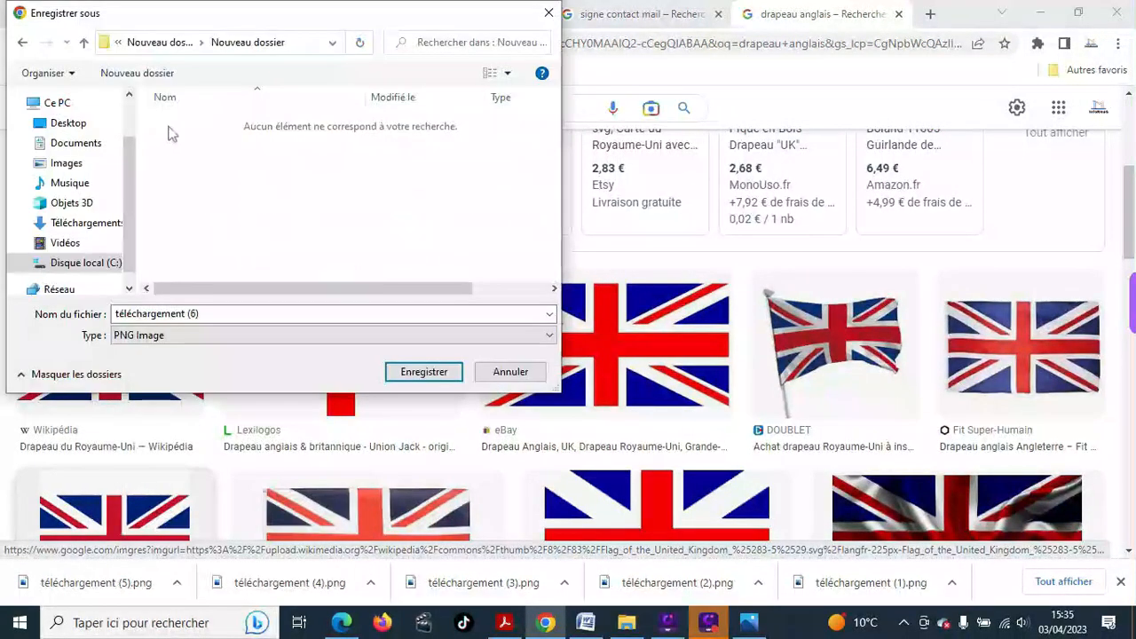
click(420, 372)
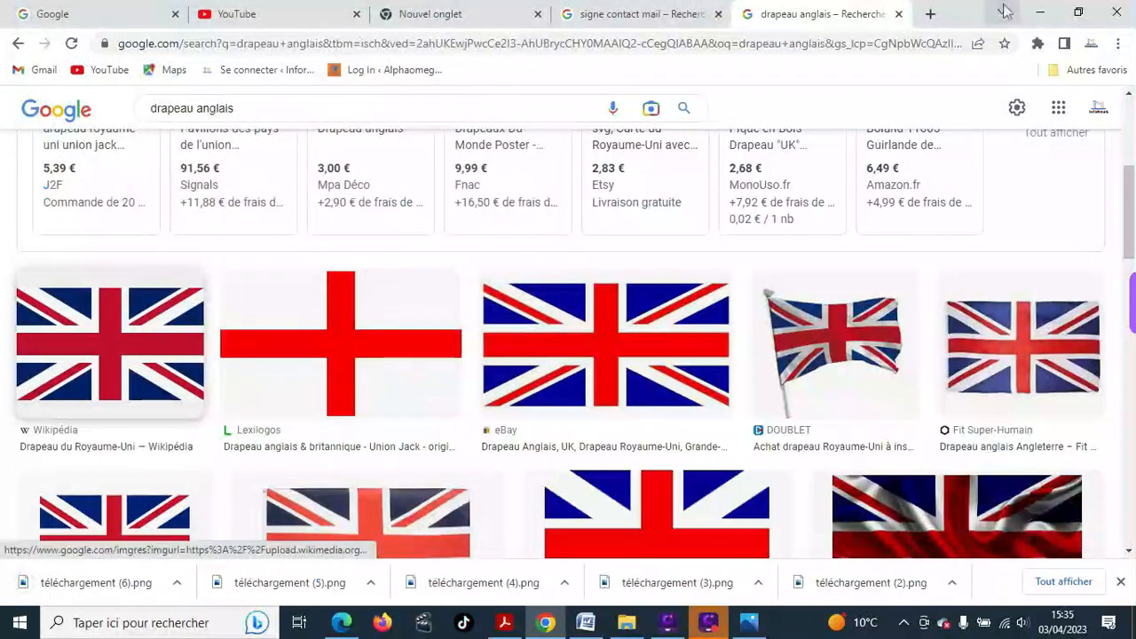
- Fill the left square under Anglais with the picture téléchargement (6) via Shape Fill
click(585, 622)
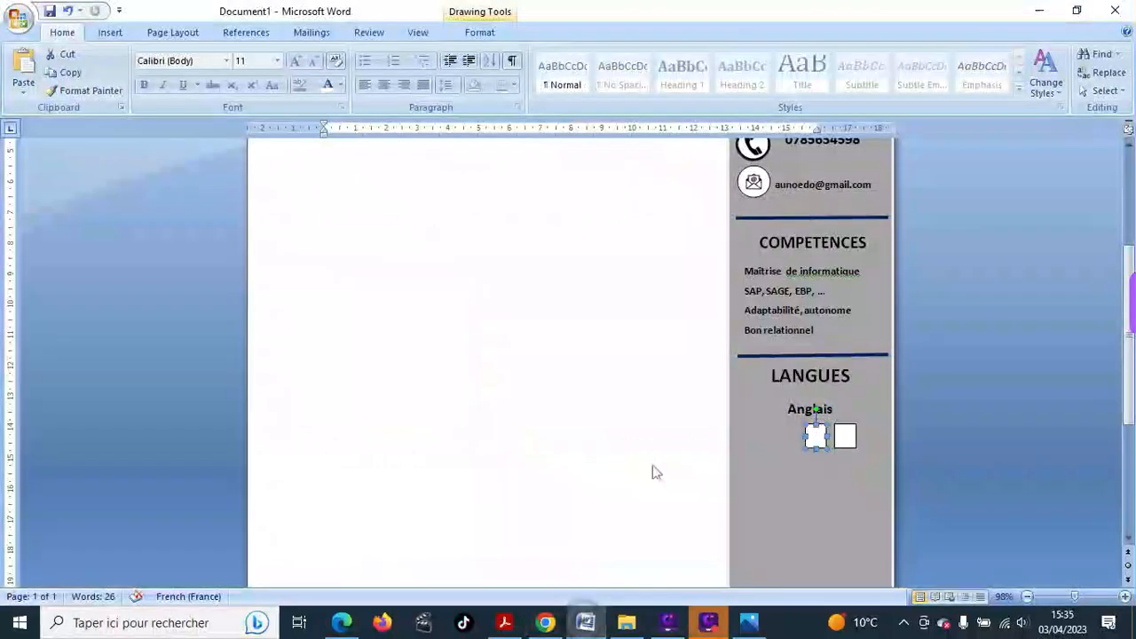
click(813, 439)
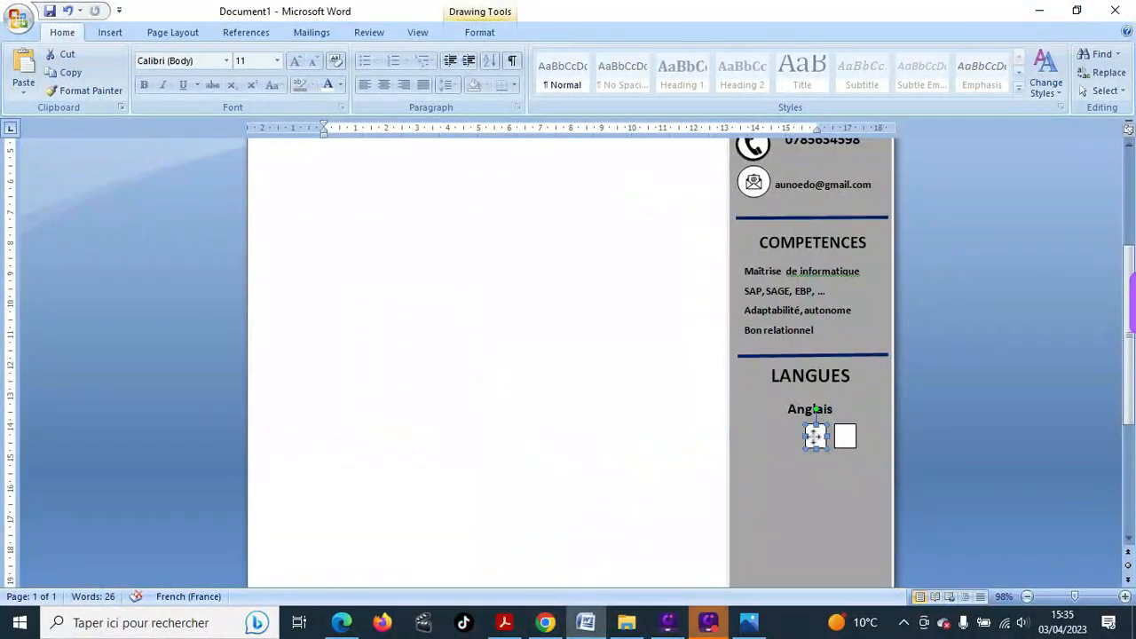
click(473, 32)
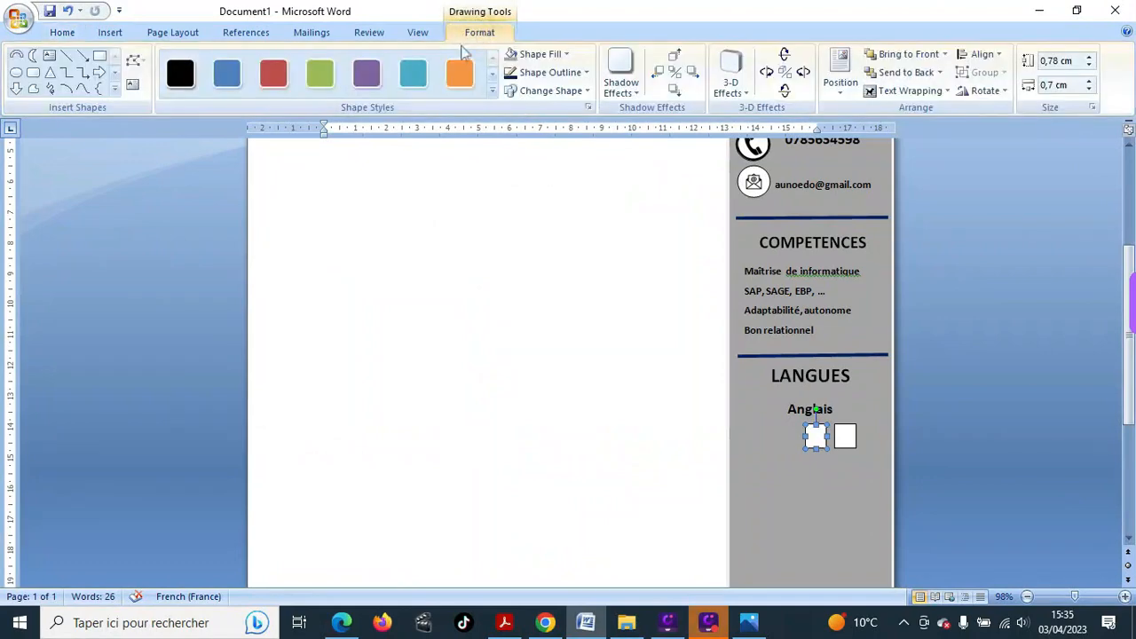
click(566, 56)
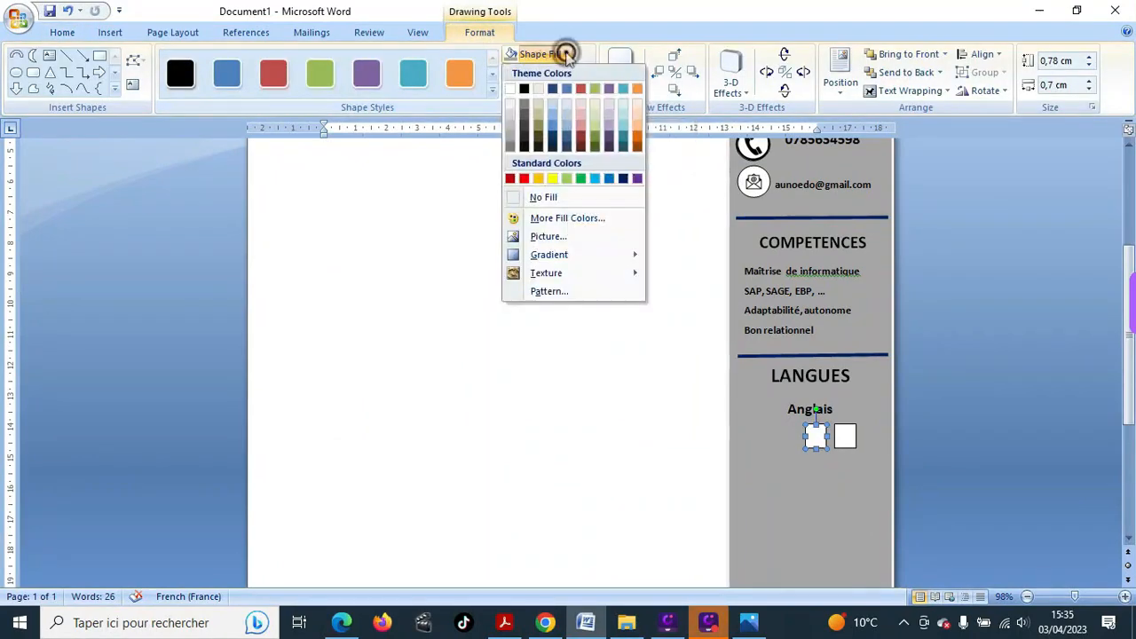
click(546, 237)
click(189, 159)
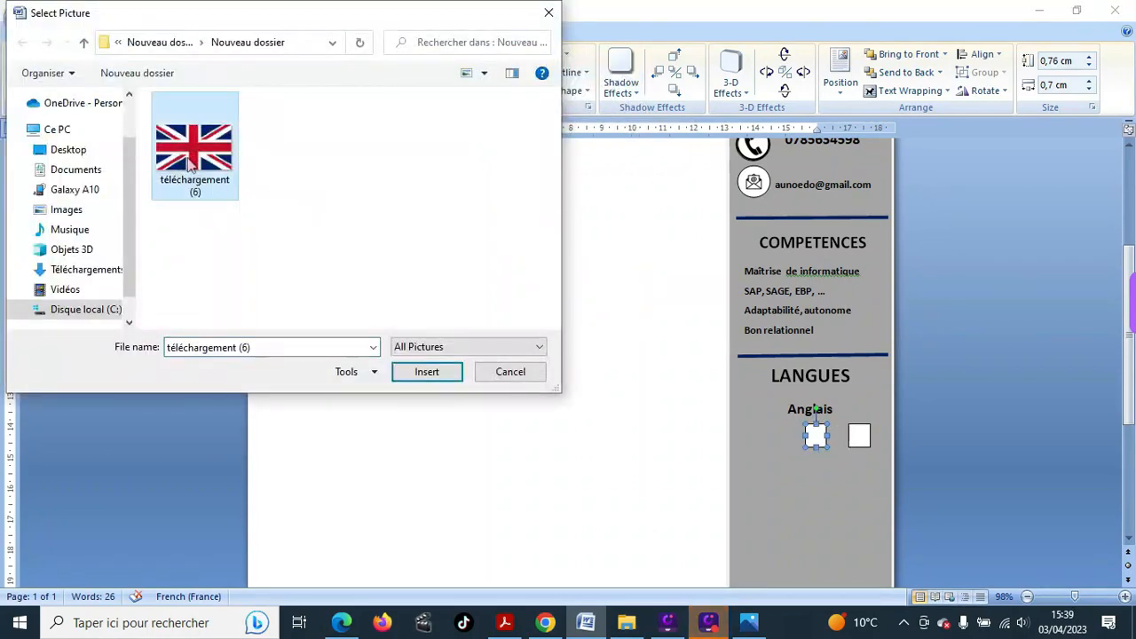
double_click(190, 160)
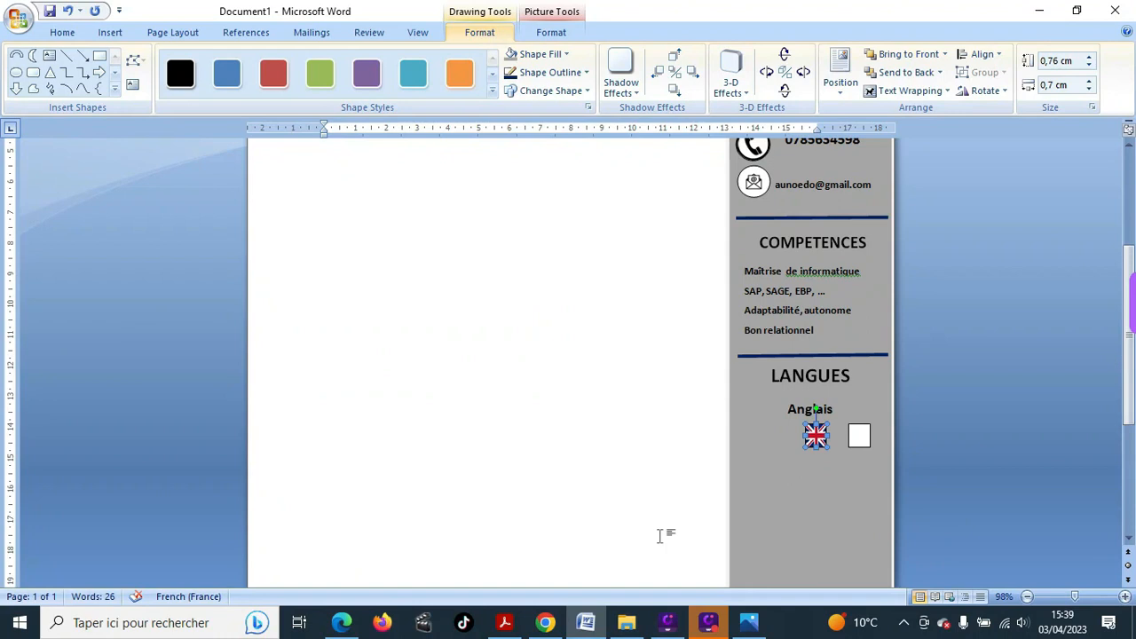
- Duplicate the flag square with Ctrl+D and line four flags up in a row
key(ctrl+d)
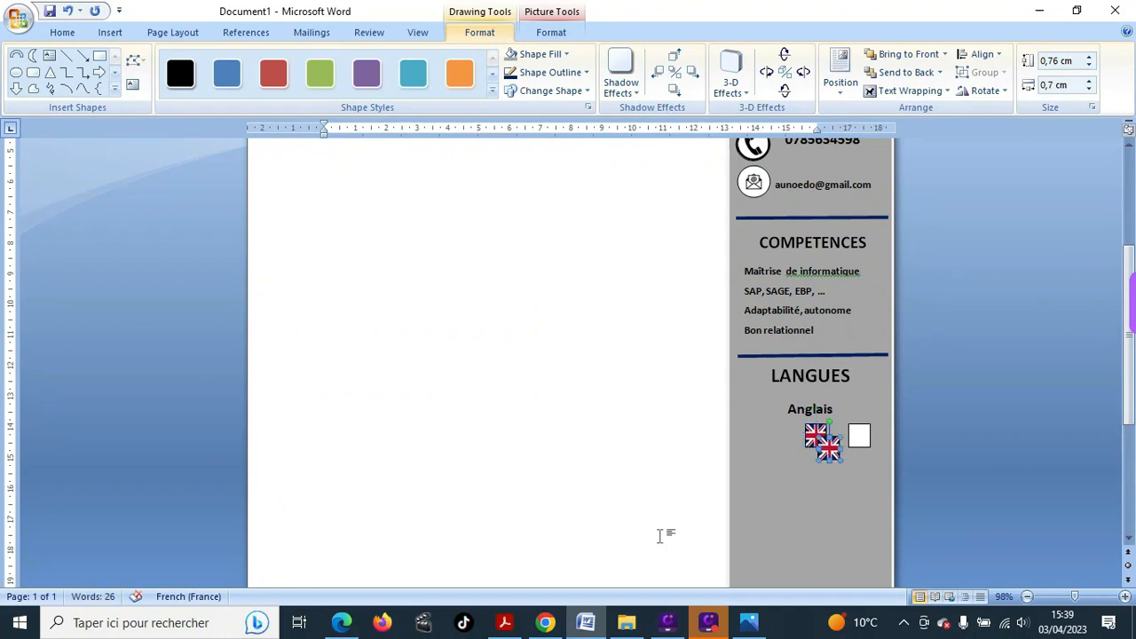
key(ctrl+d)
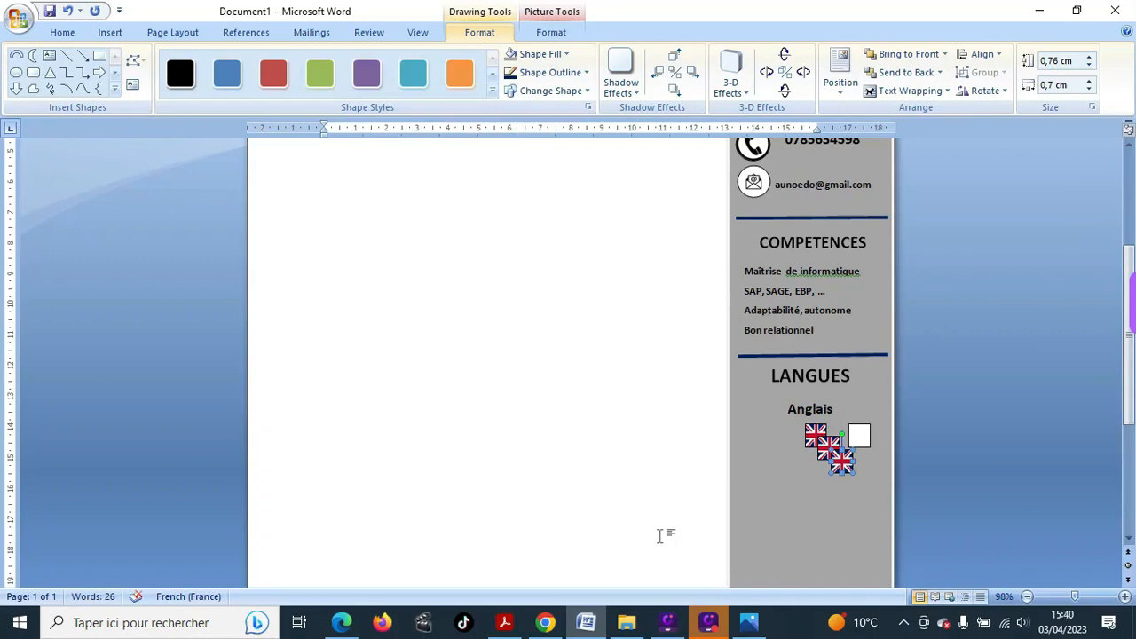
key(ctrl+d)
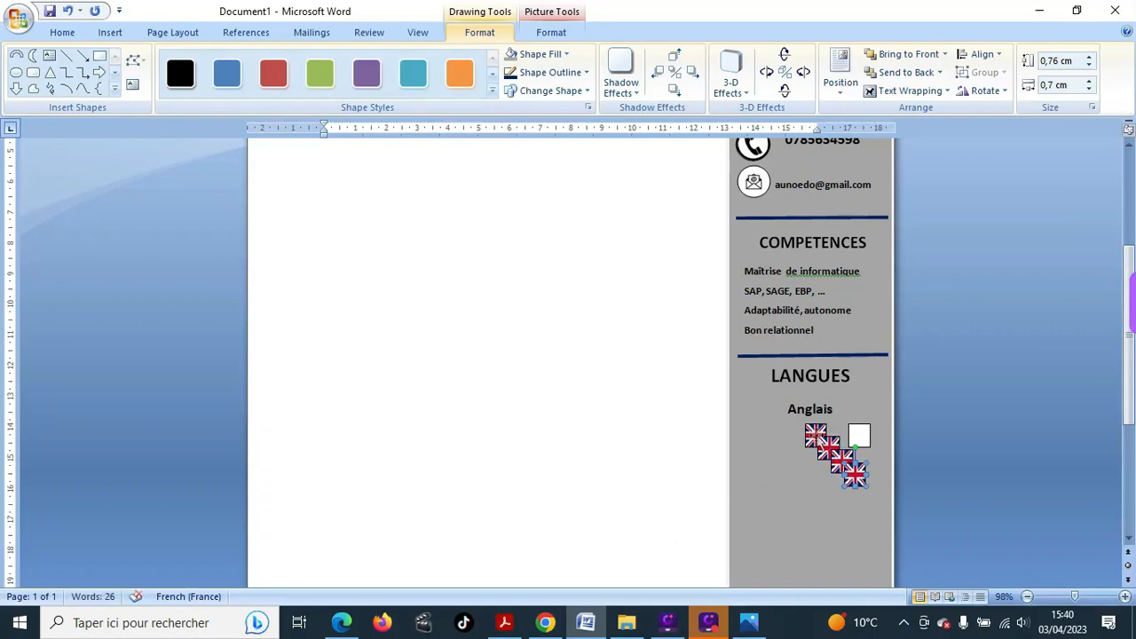
click(815, 435)
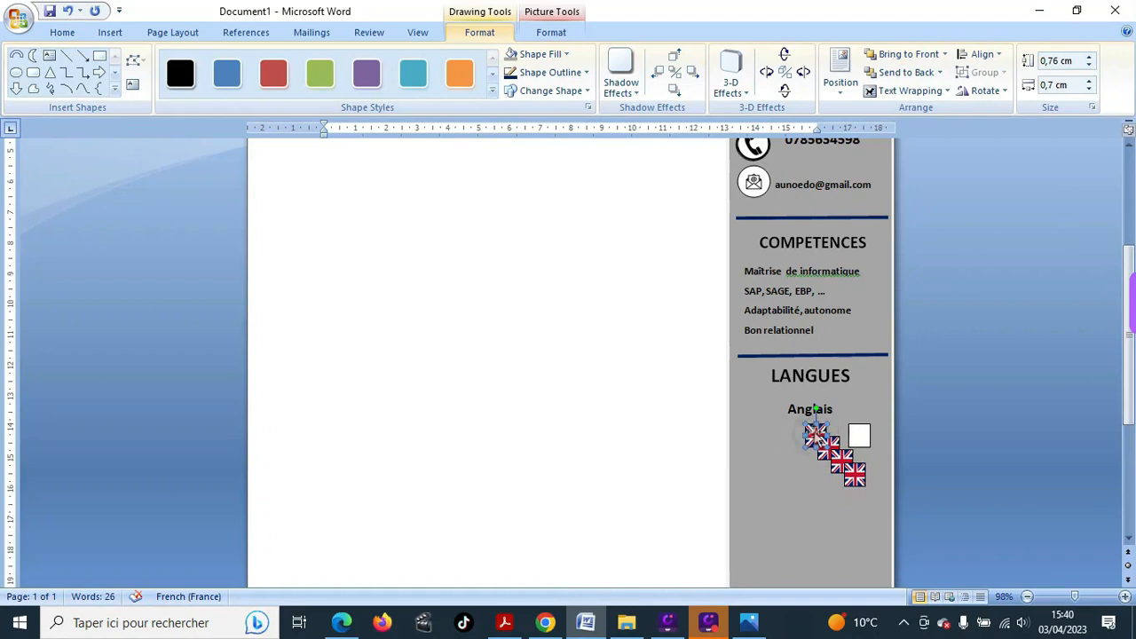
drag(831, 442, 756, 433)
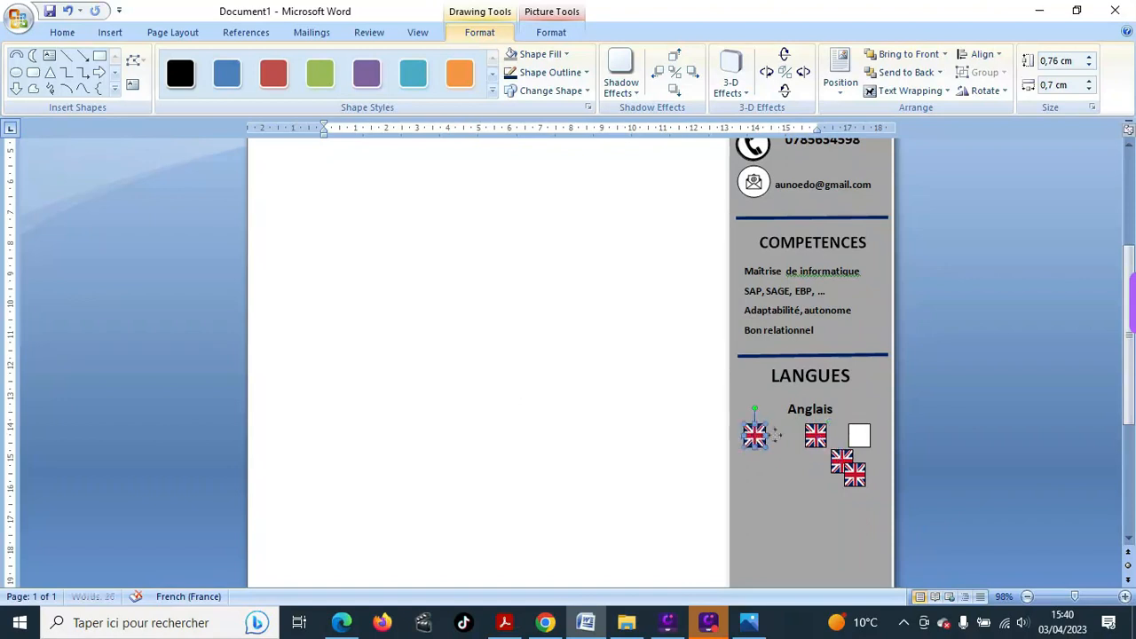
drag(838, 460, 780, 435)
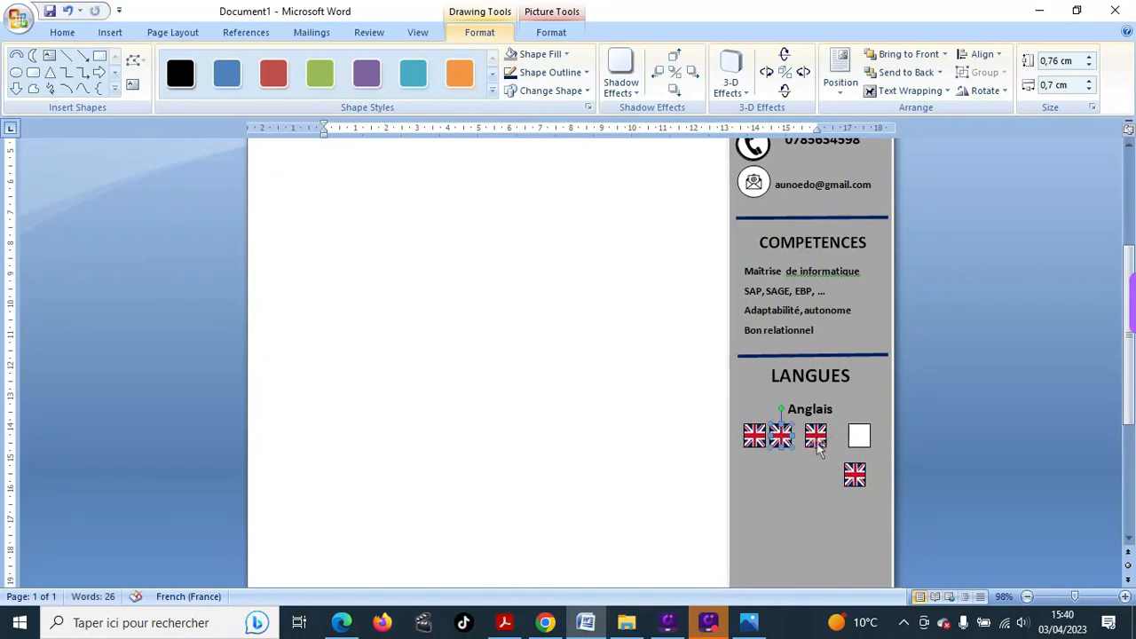
drag(815, 435, 809, 434)
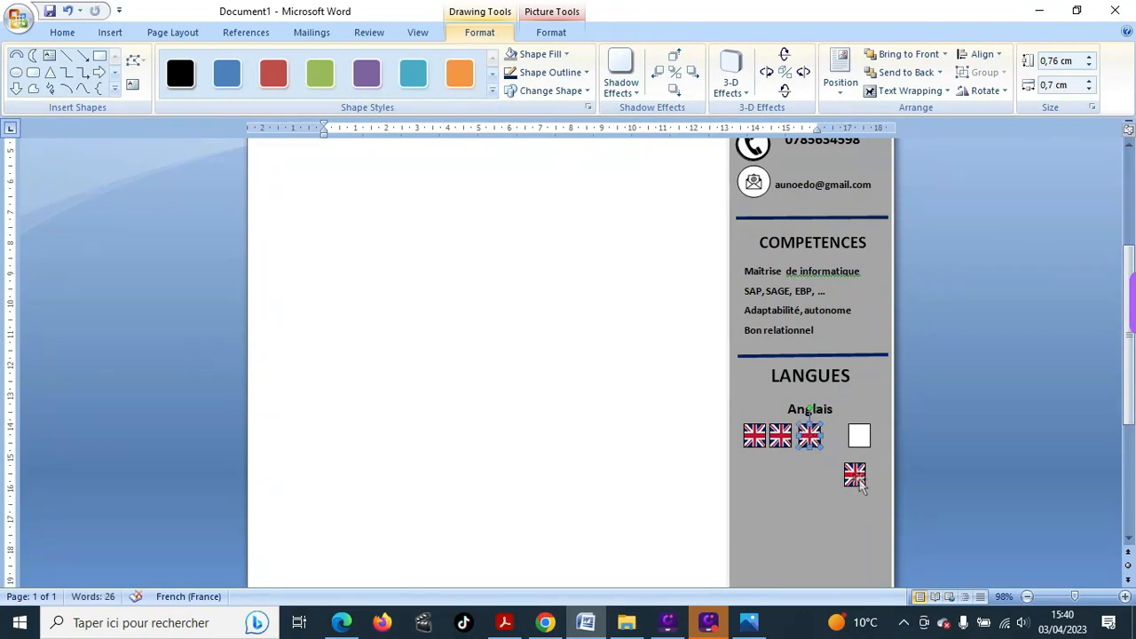
drag(855, 477, 866, 435)
- Place the white square after the fourth flag, even the spacing, and delete the extra copy
click(859, 435)
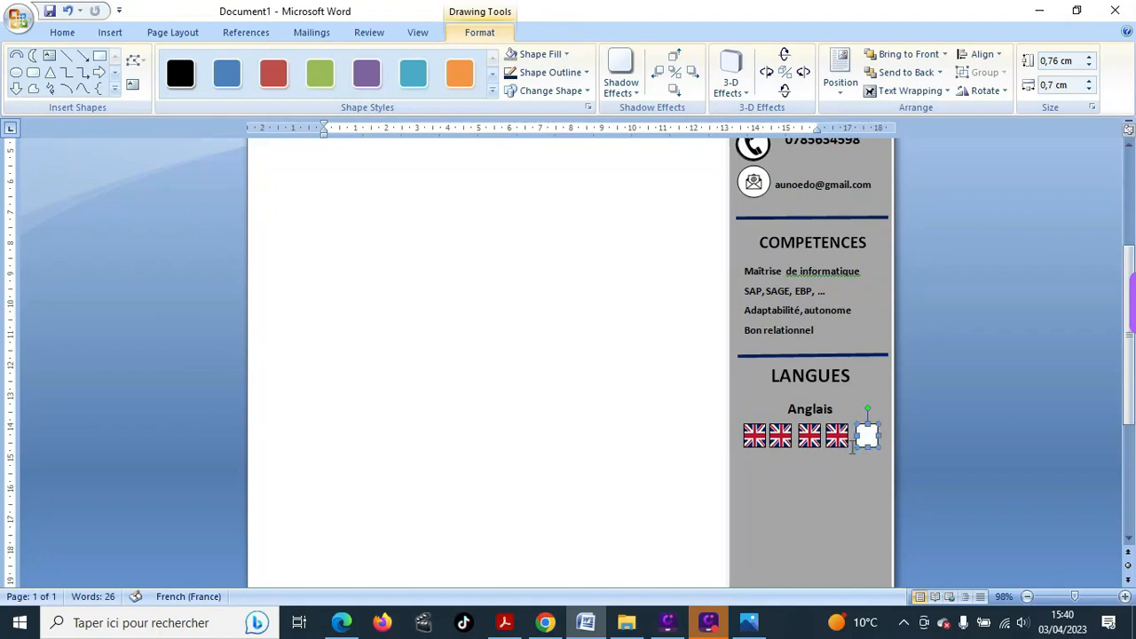
click(825, 479)
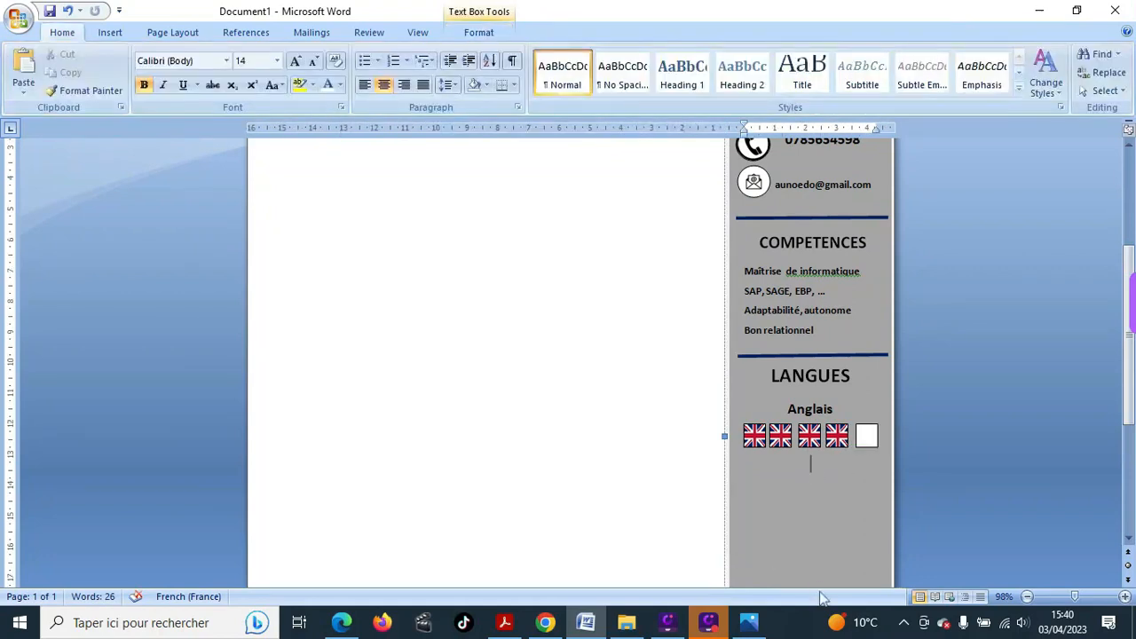
click(755, 437)
click(755, 437)
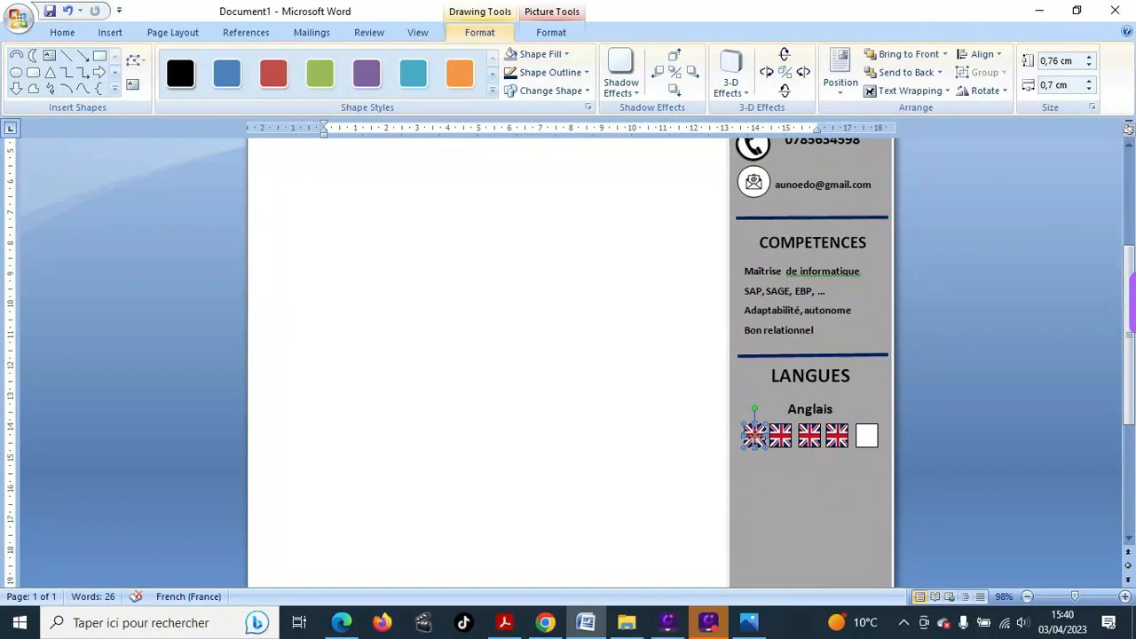
drag(755, 437, 836, 435)
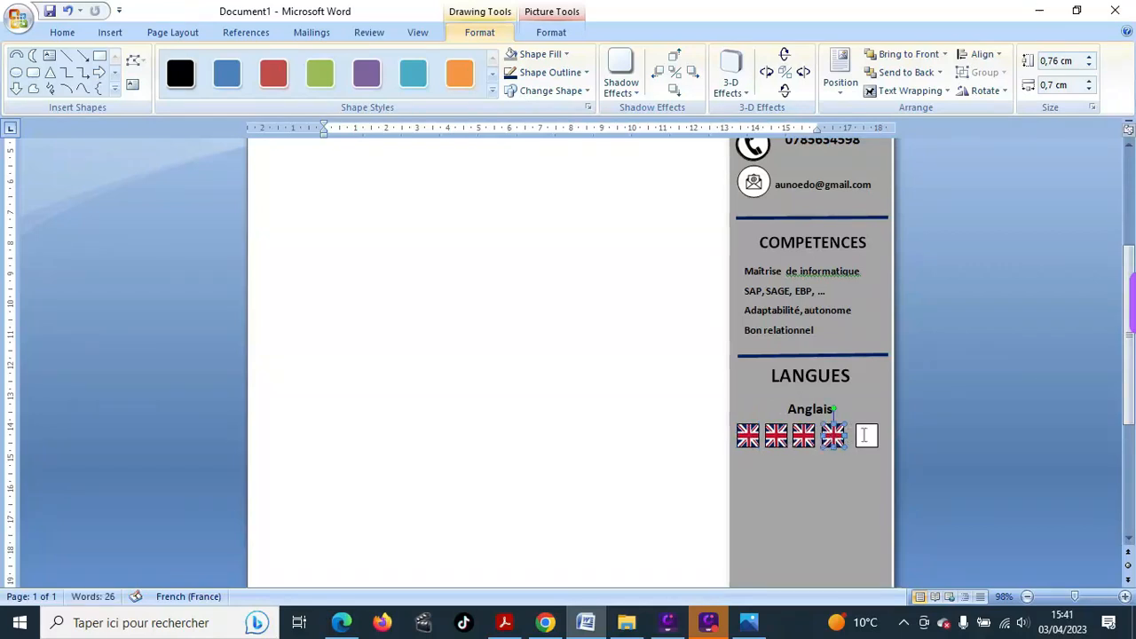
click(866, 435)
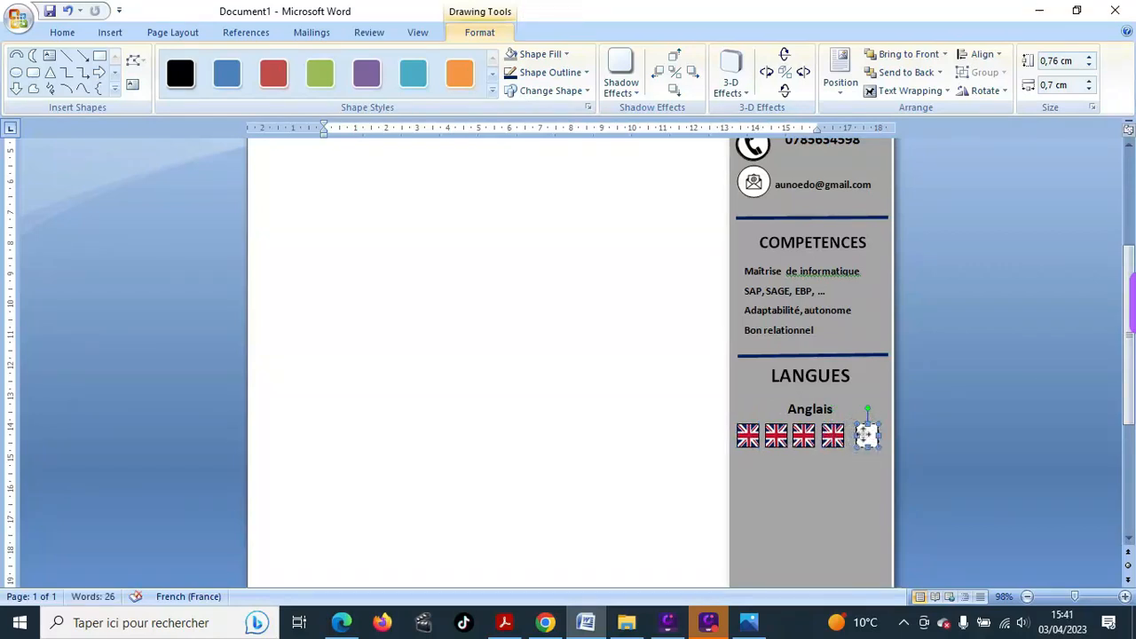
key(Delete)
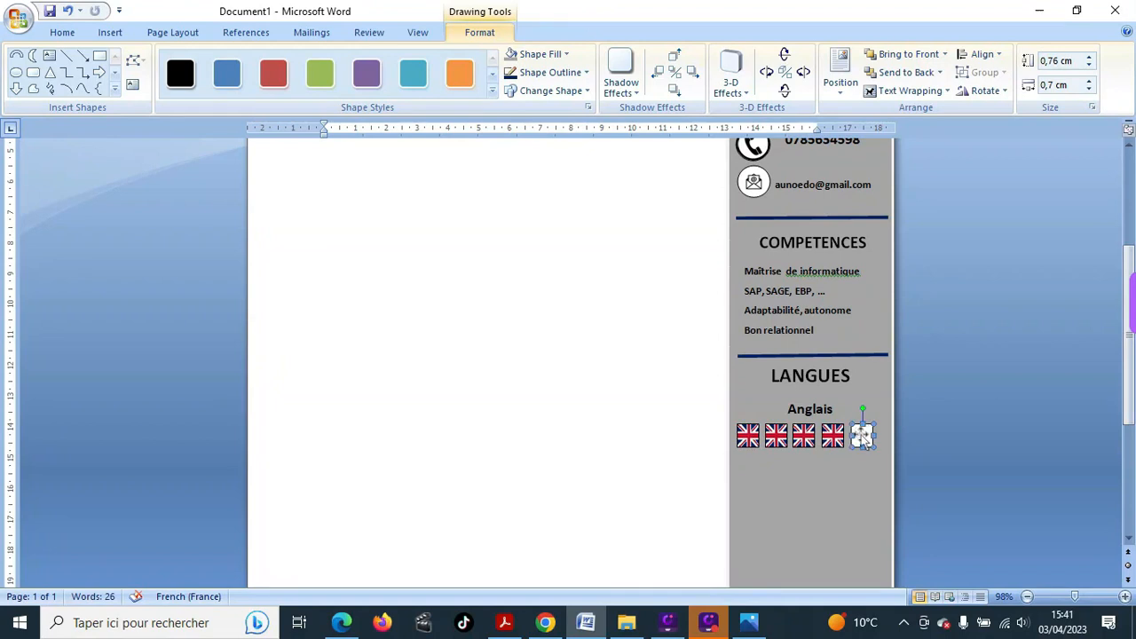
click(839, 467)
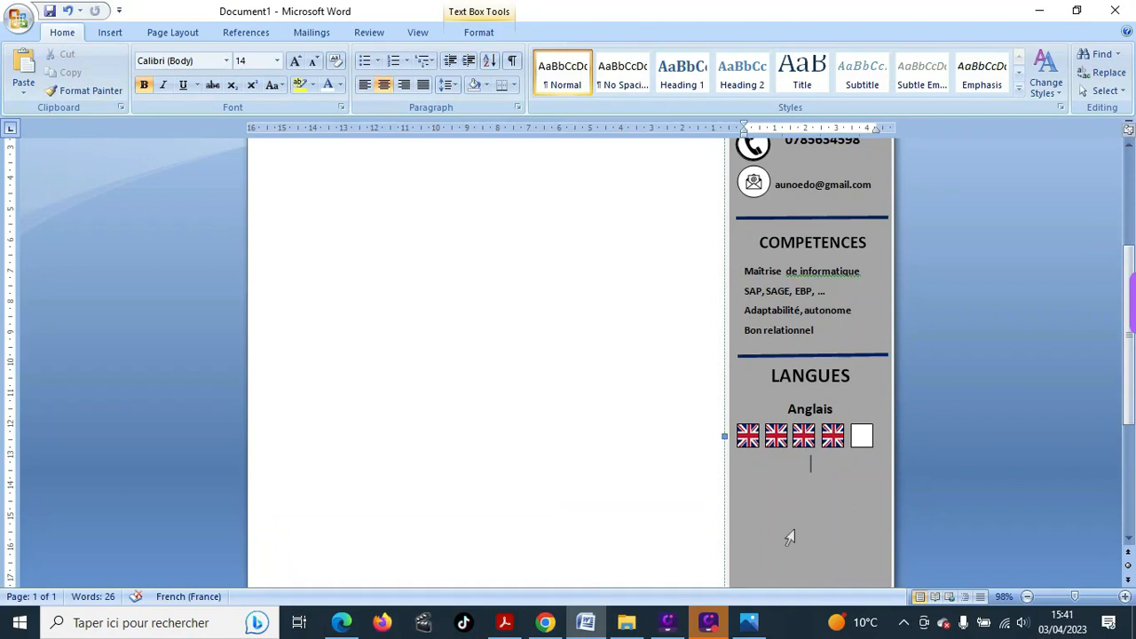
- Type the heading 'Allemand' on the empty line below the English flag row
text(Allemand)
- Draw a small rectangle square under Allemand and place a Ctrl+D copy beside it
click(109, 32)
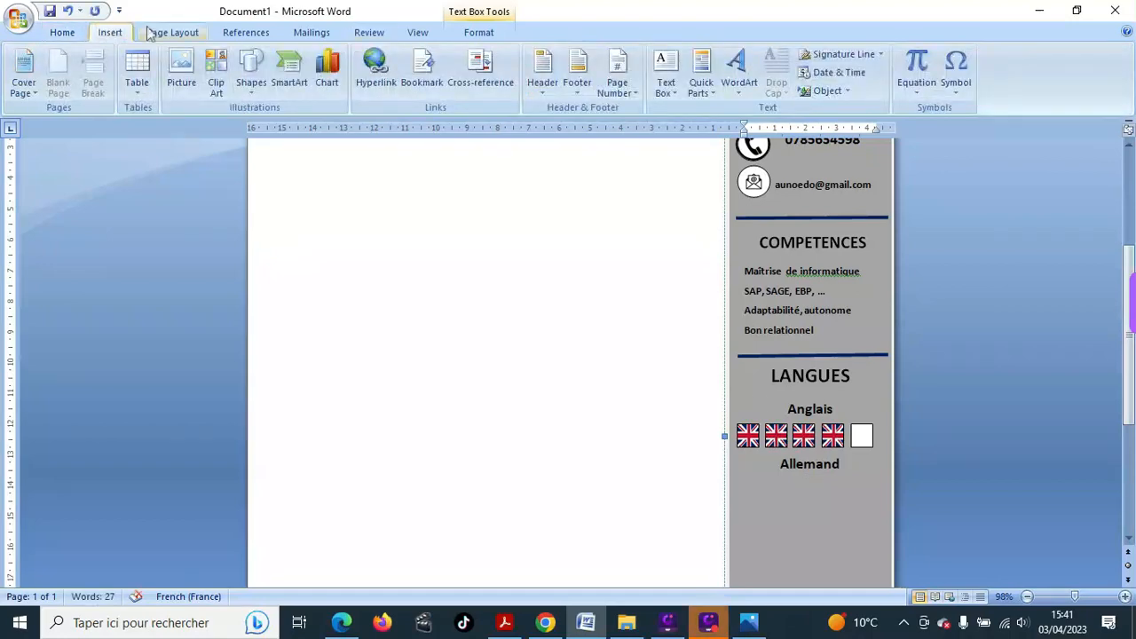
click(250, 89)
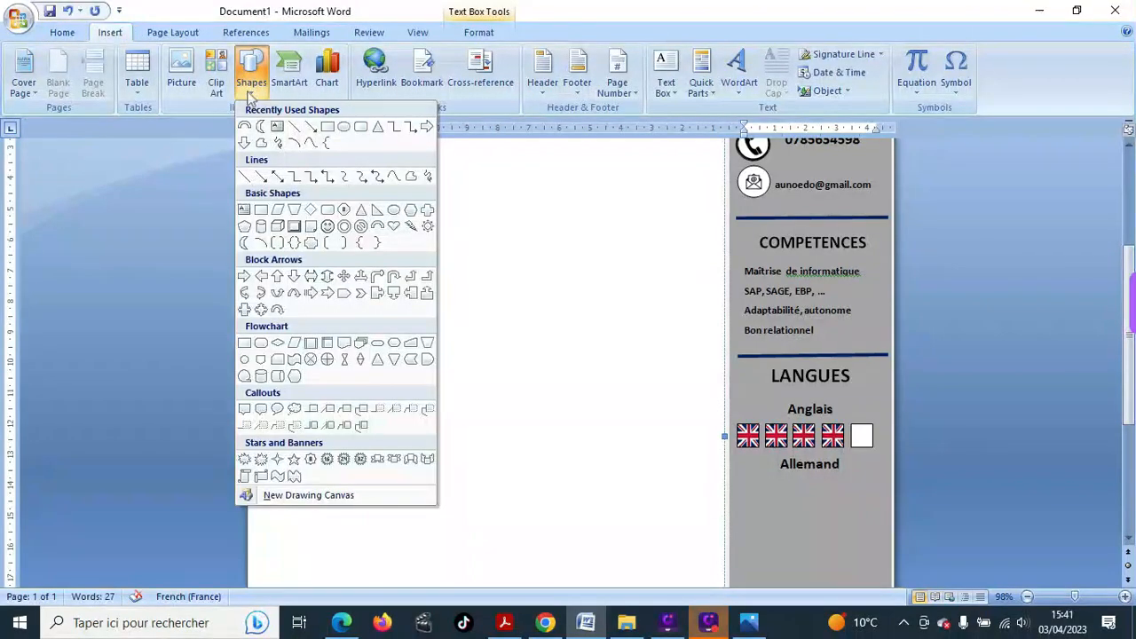
click(327, 126)
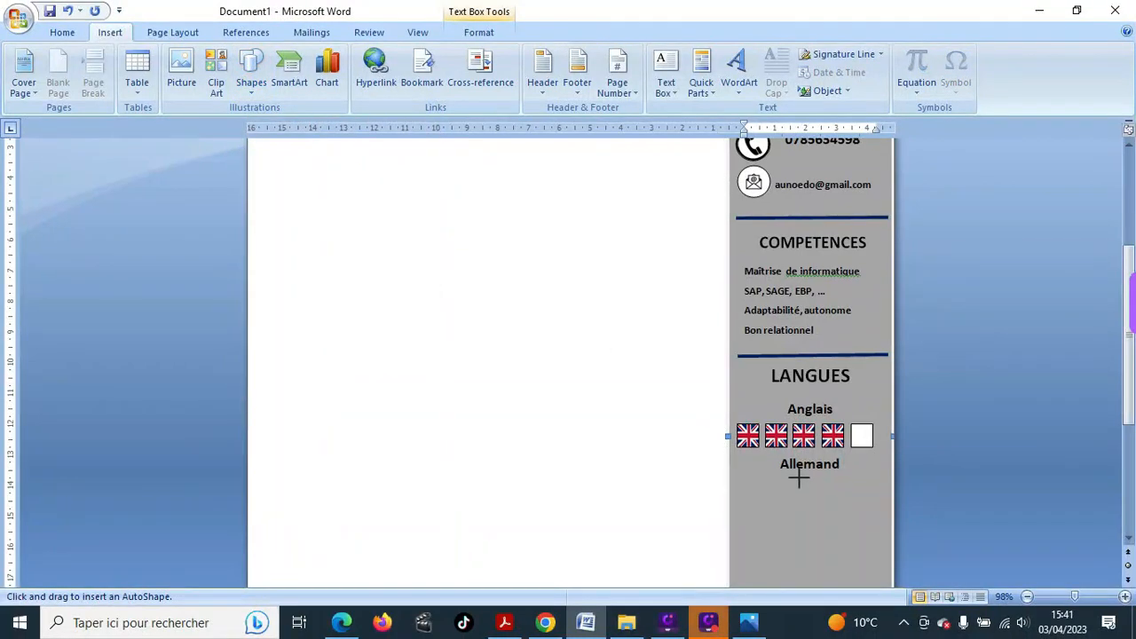
drag(797, 477, 823, 502)
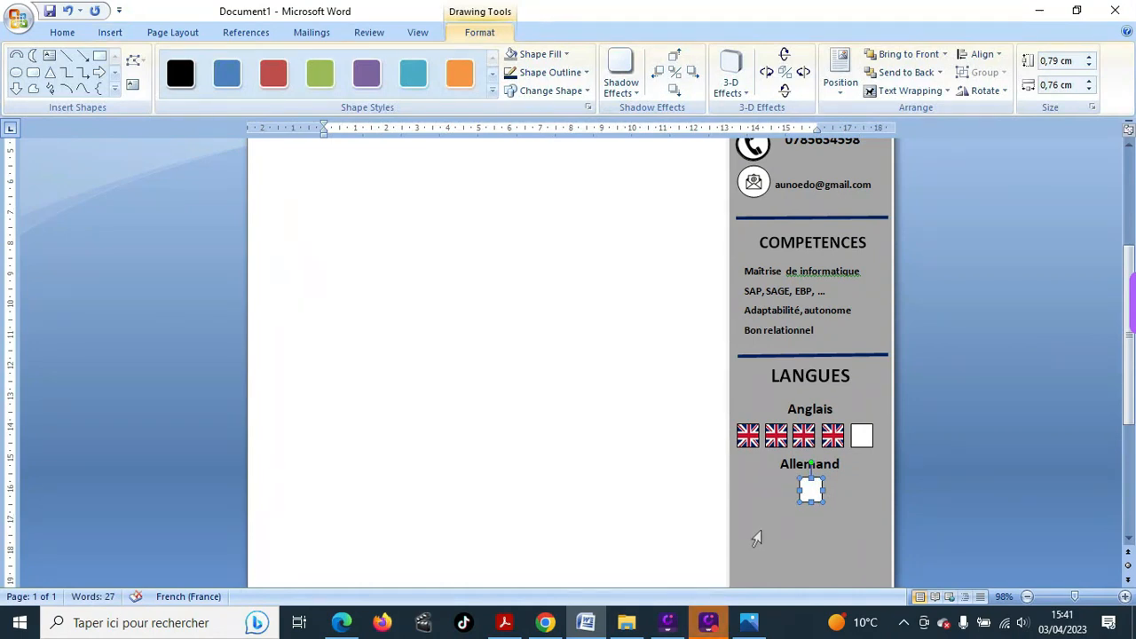
key(ctrl+d)
drag(822, 500, 848, 488)
click(805, 497)
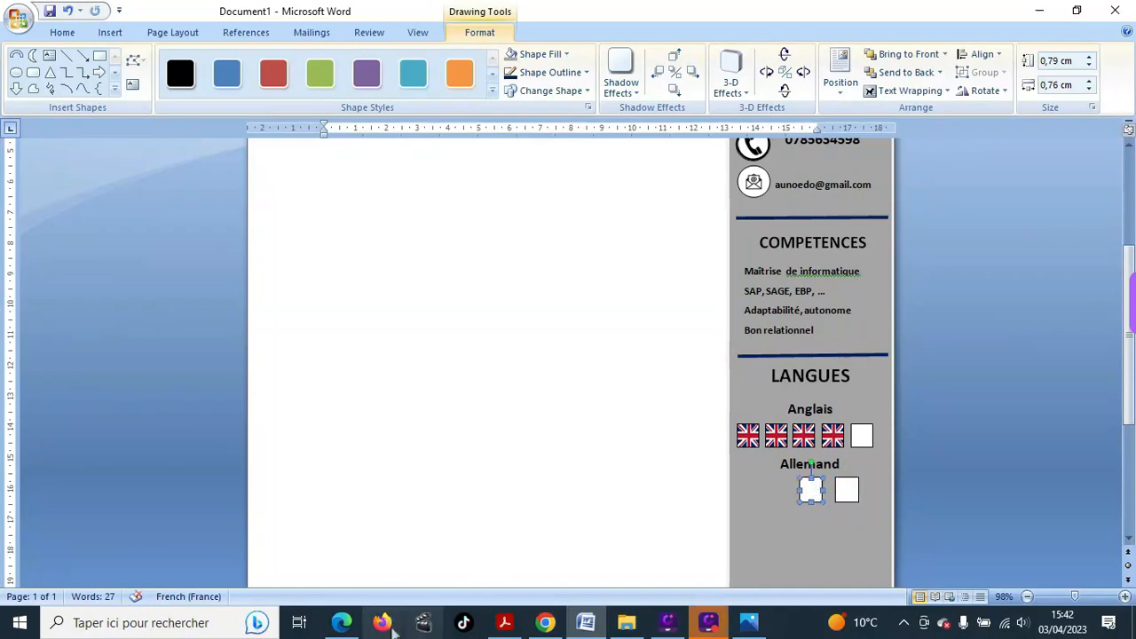
- Search Google Images for 'drapeau allemand' and save the first German flag image
click(545, 622)
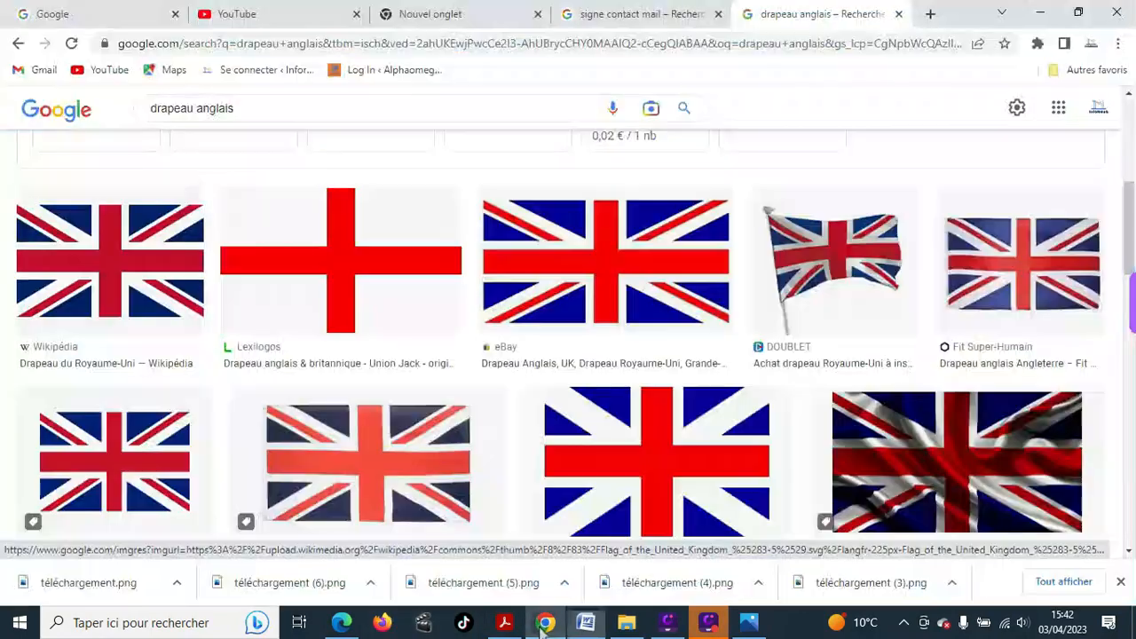
click(264, 104)
key(BackSpace)
key(BackSpace)
key(BackSpace)
key(BackSpace)
key(BackSpace)
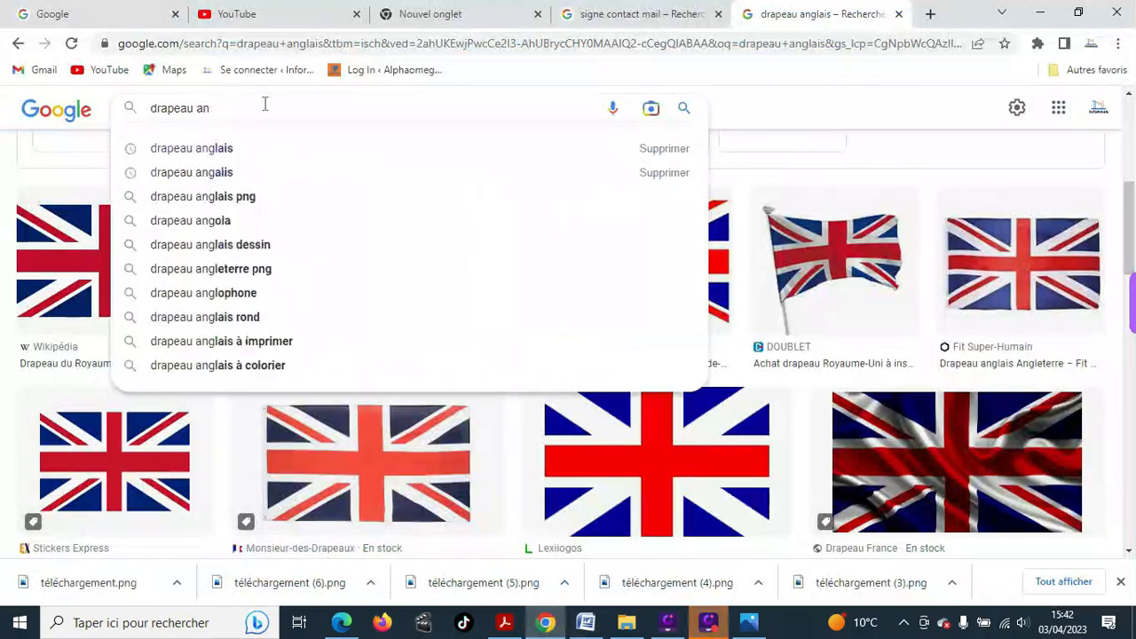
key(BackSpace)
text(lle)
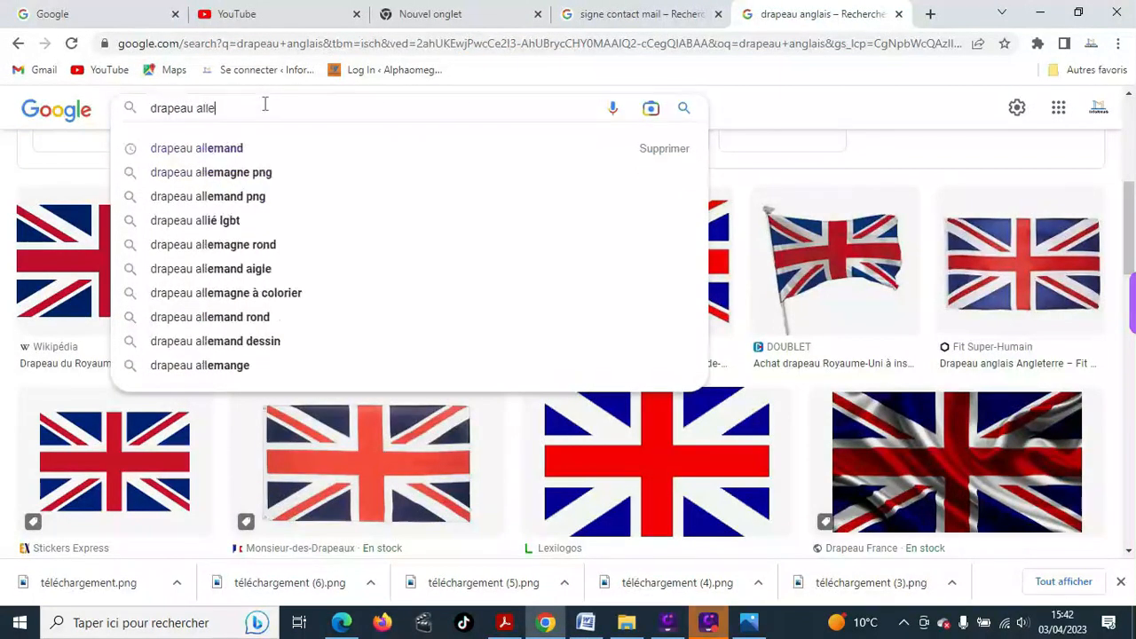
text(mand)
key(Return)
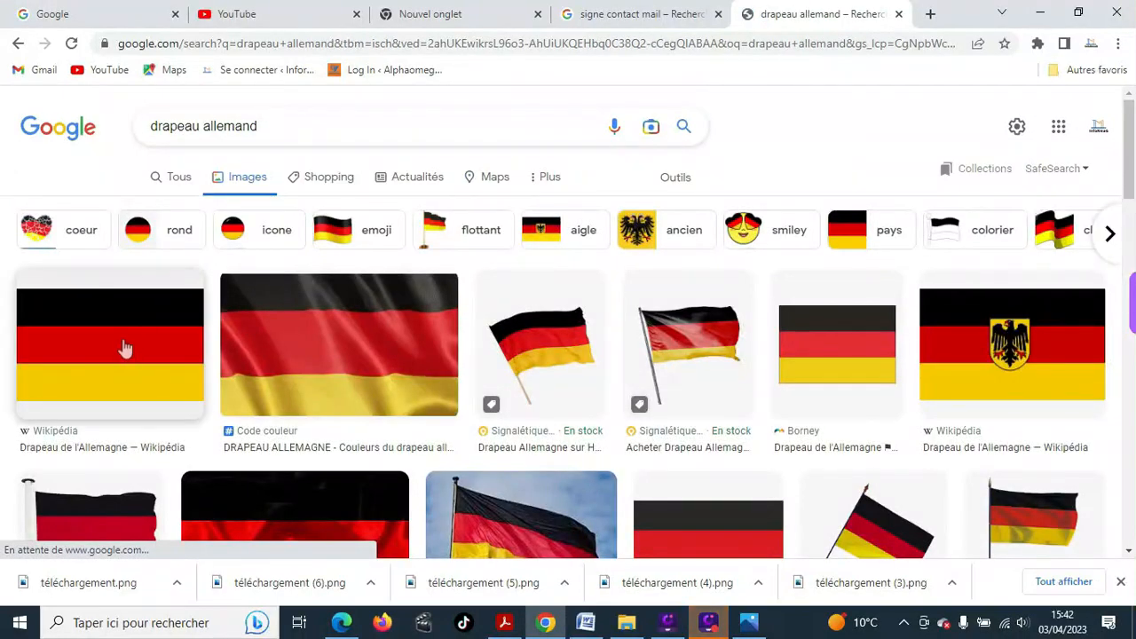
right_click(126, 346)
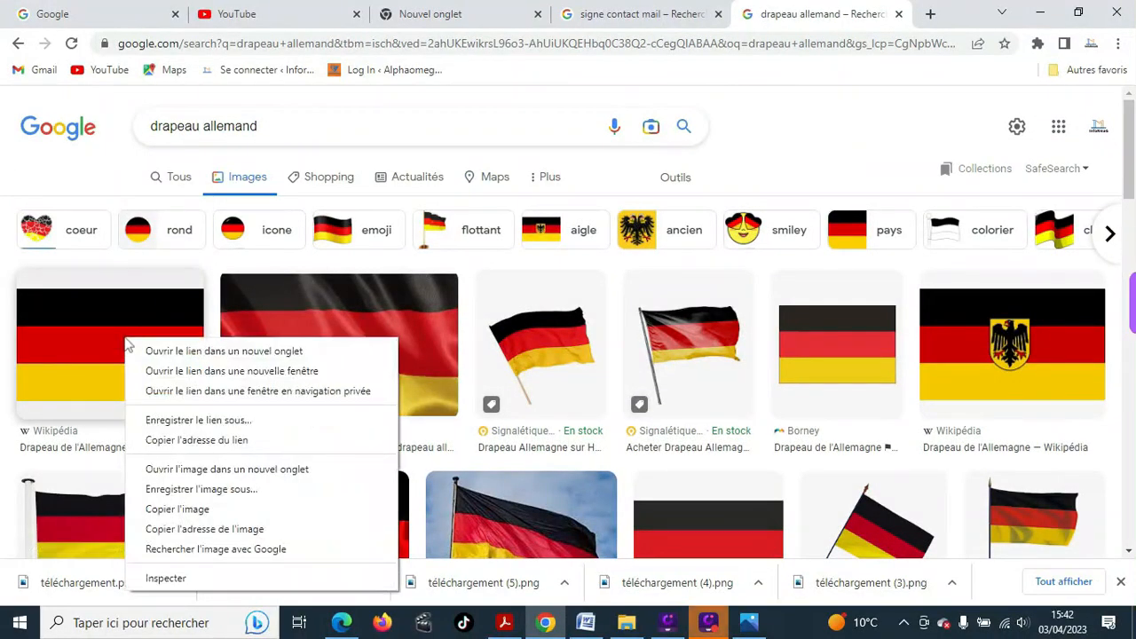
click(199, 489)
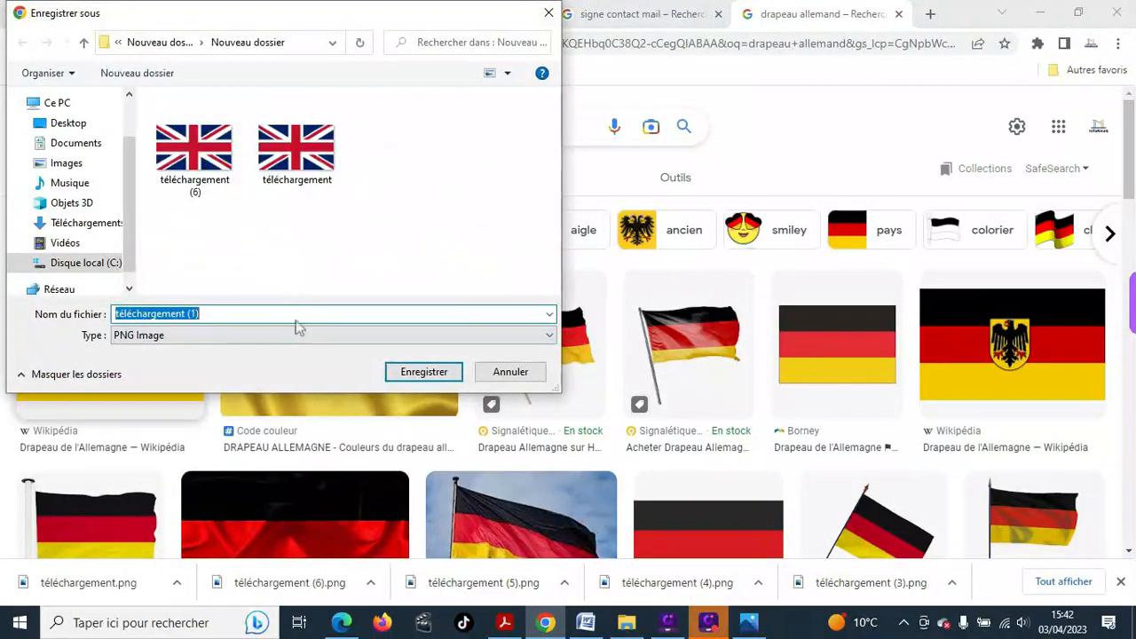
click(425, 371)
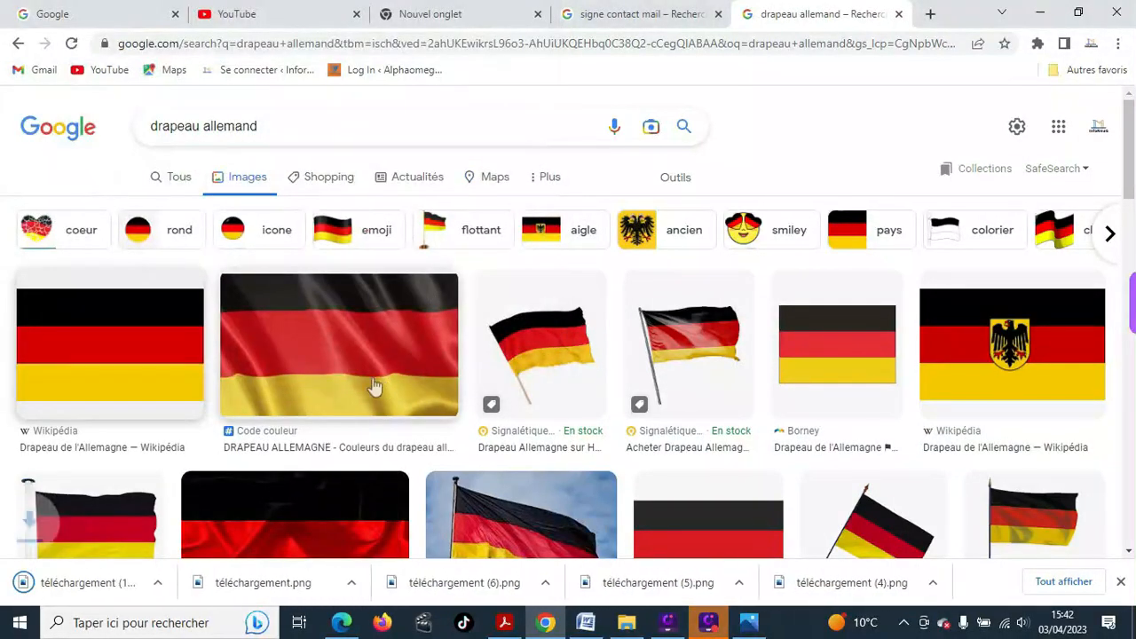
- Search for 'drapeau espagnol' and save the first Spanish flag image
click(271, 125)
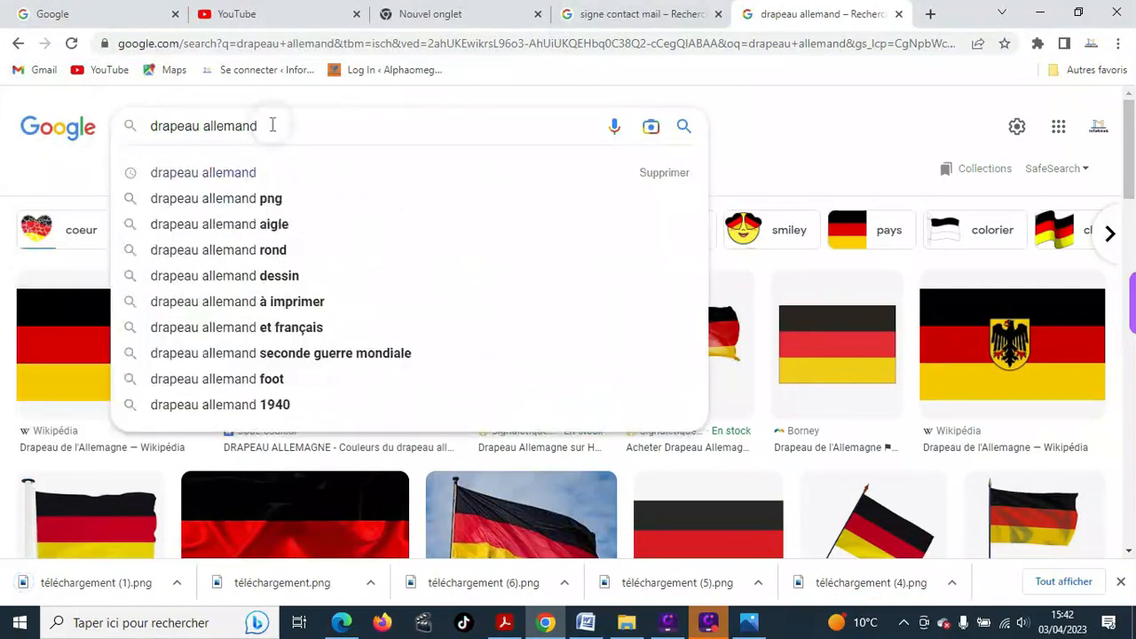
key(BackSpace)
key(BackSpace)
key(BackSpace)
key(BackSpace)
key(BackSpace)
key(BackSpace)
key(BackSpace)
key(BackSpace)
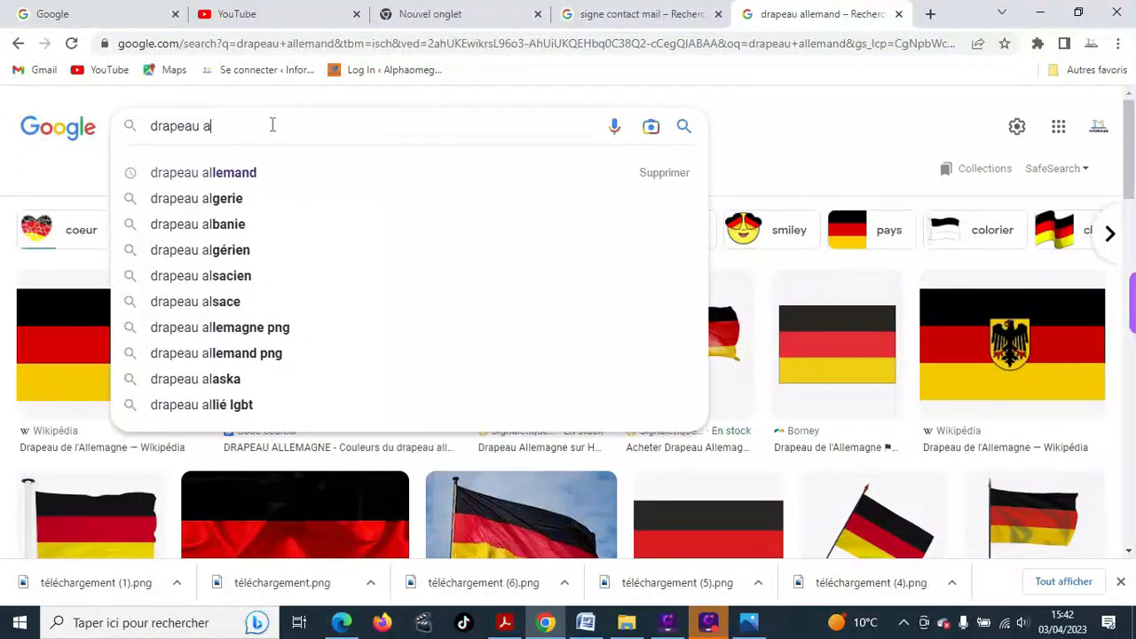
text(esp)
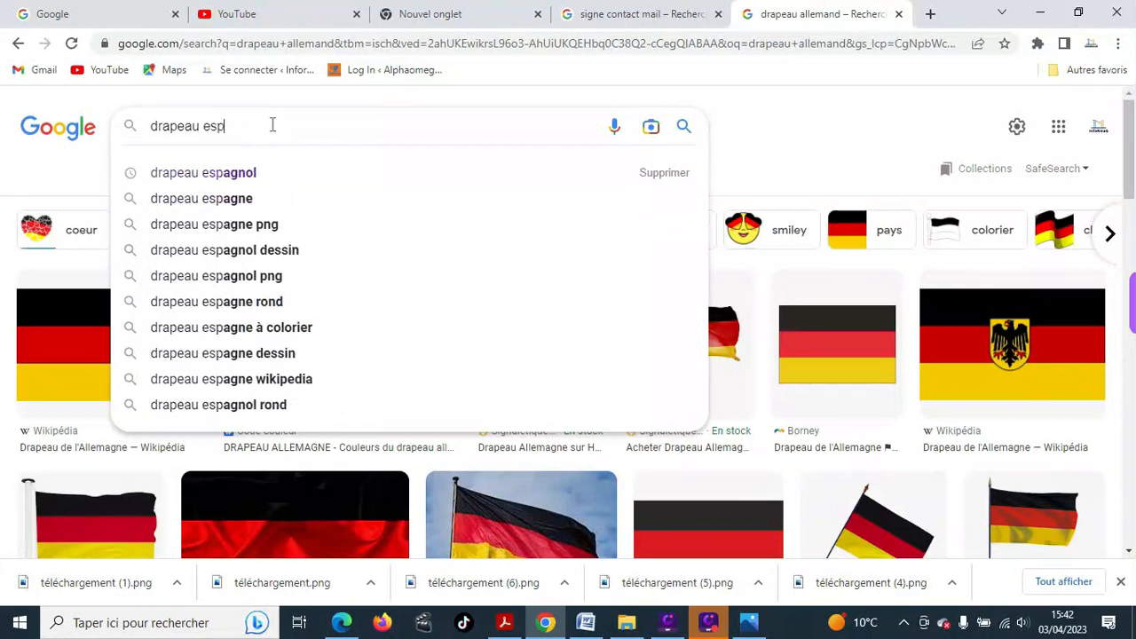
text(agnol)
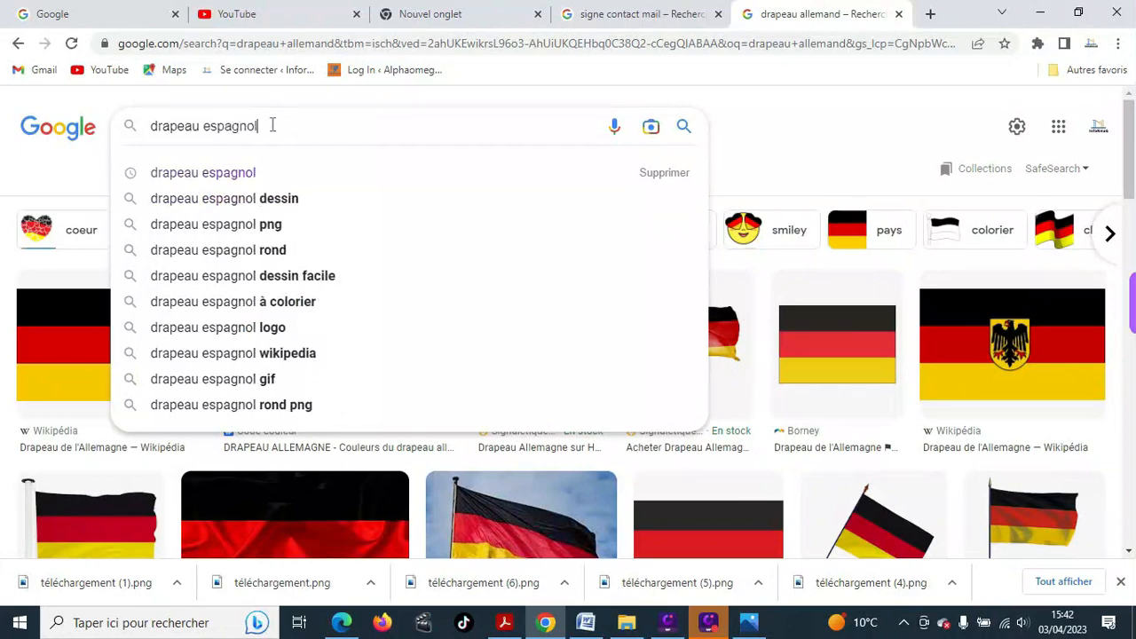
key(Return)
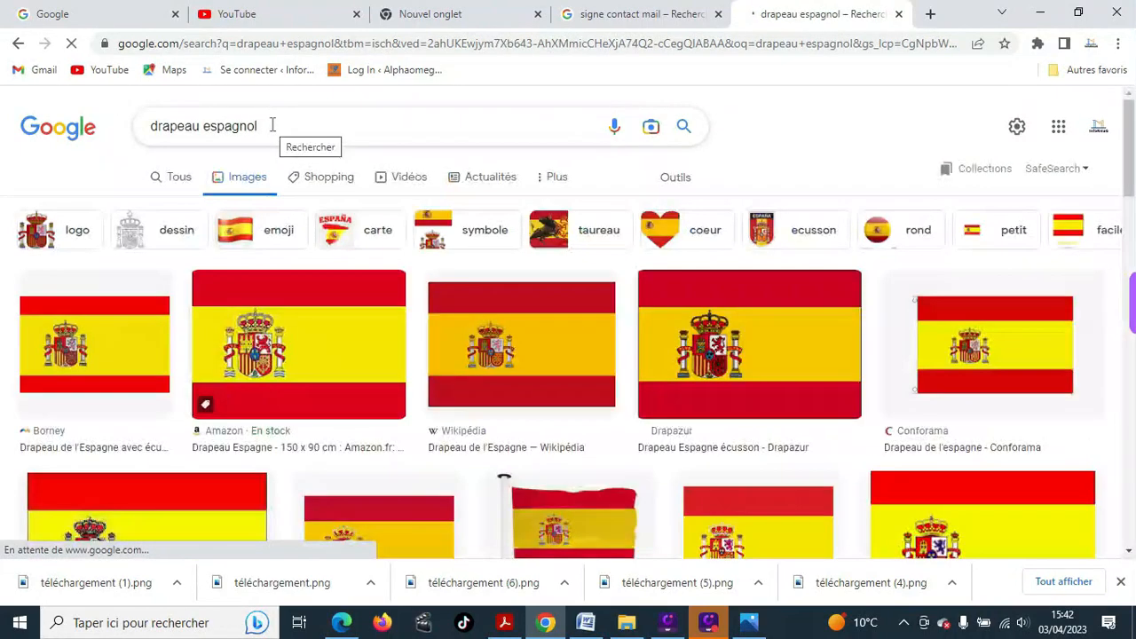
right_click(97, 356)
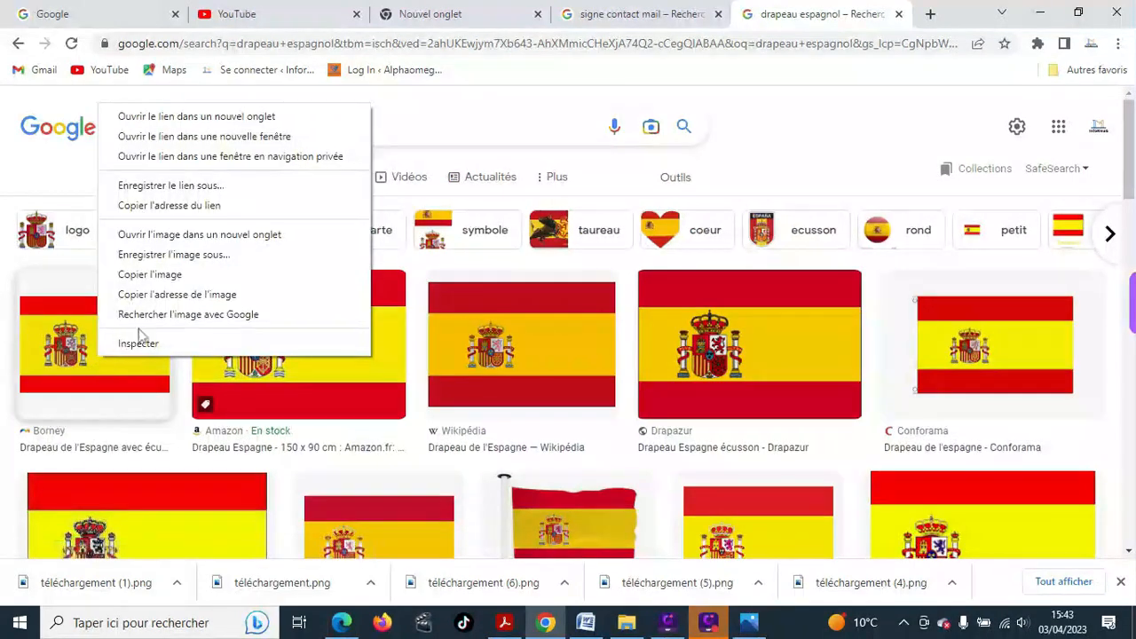
click(192, 257)
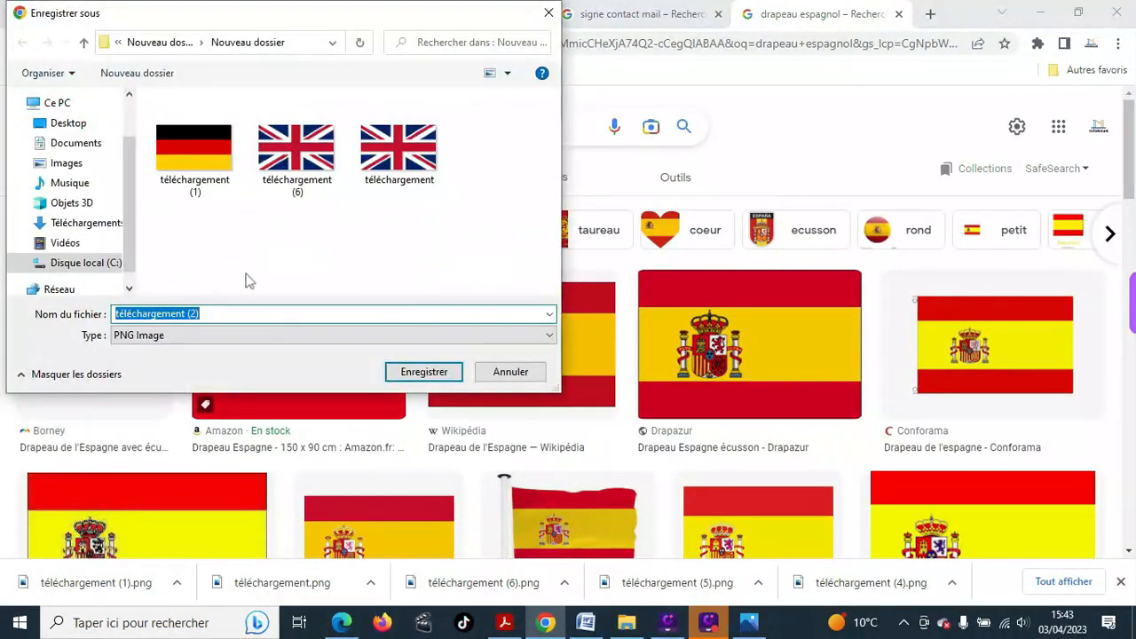
click(406, 377)
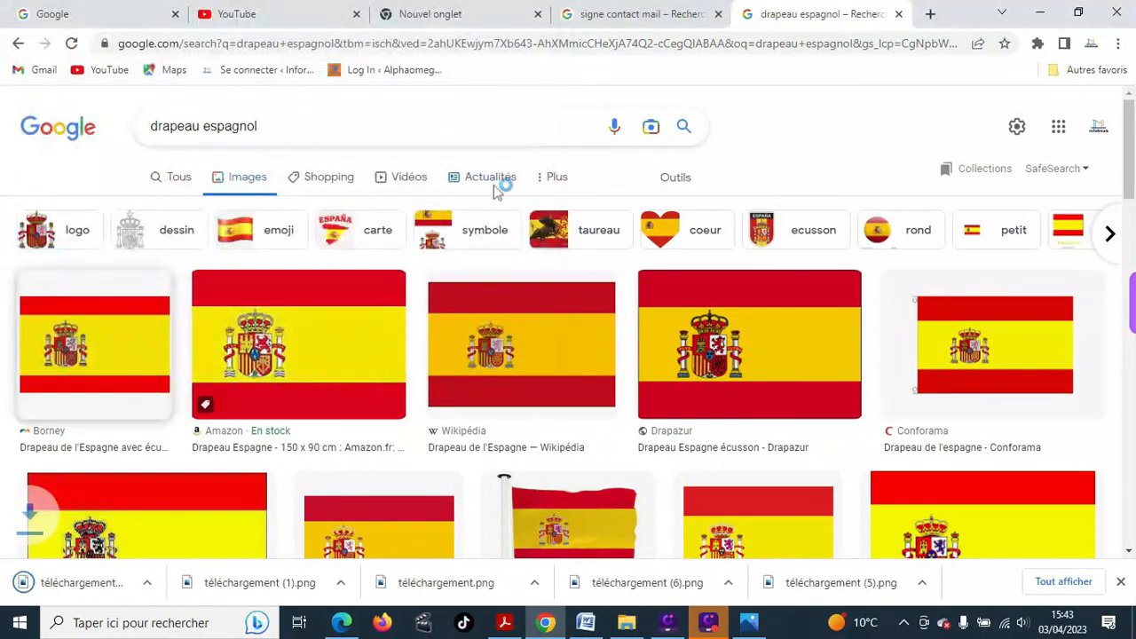
- Fill the left square under Allemand with the picture téléchargement (1) and duplicate it
click(596, 626)
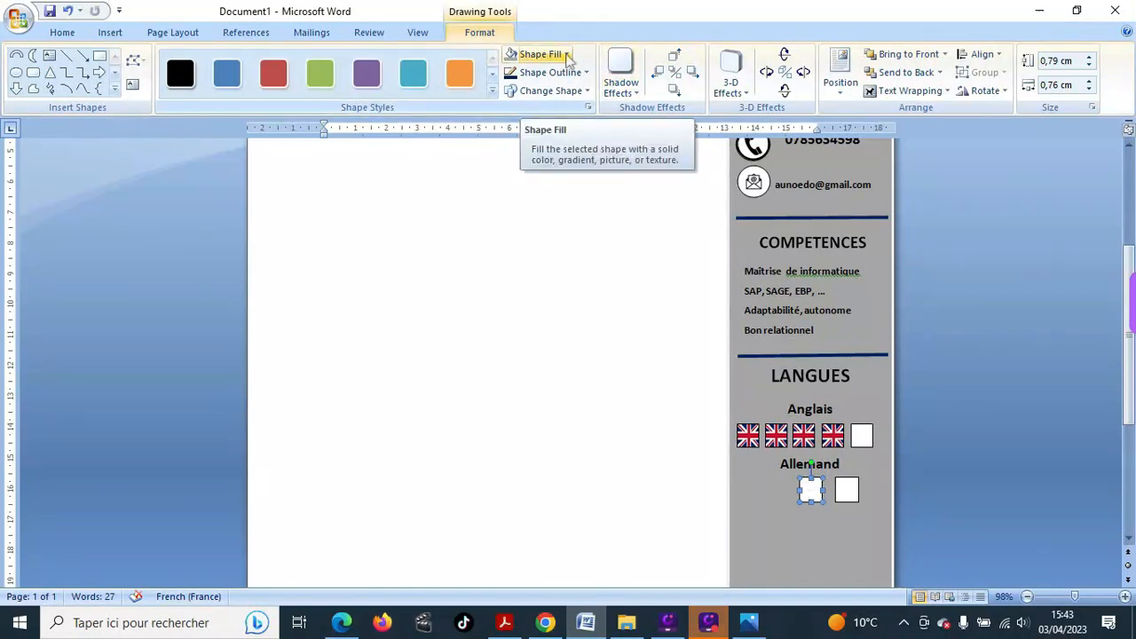
click(566, 56)
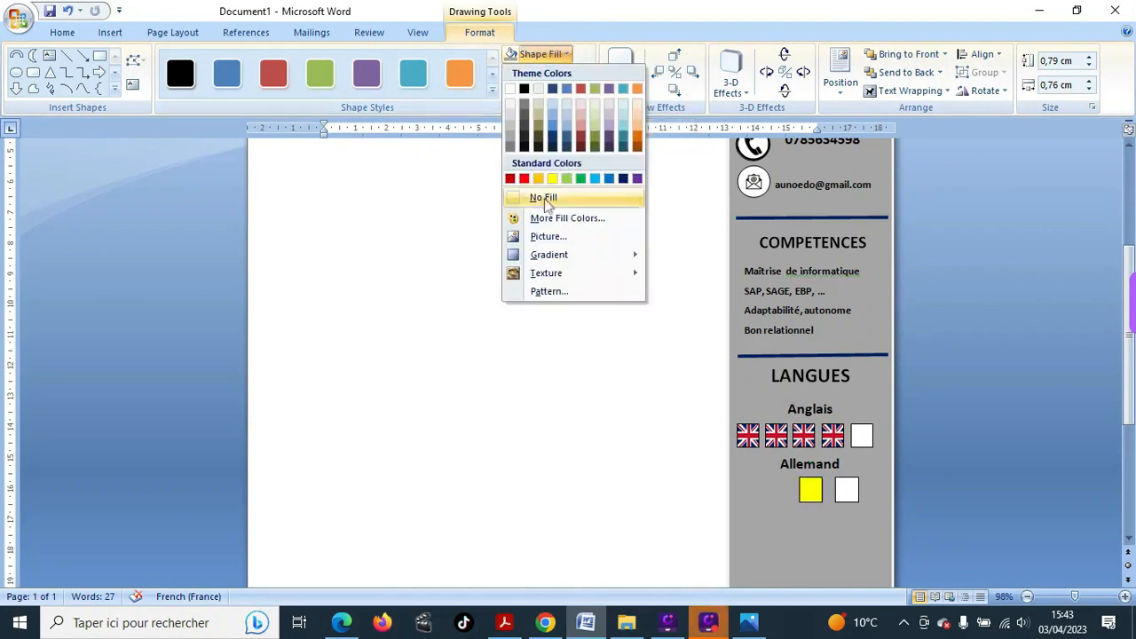
click(555, 238)
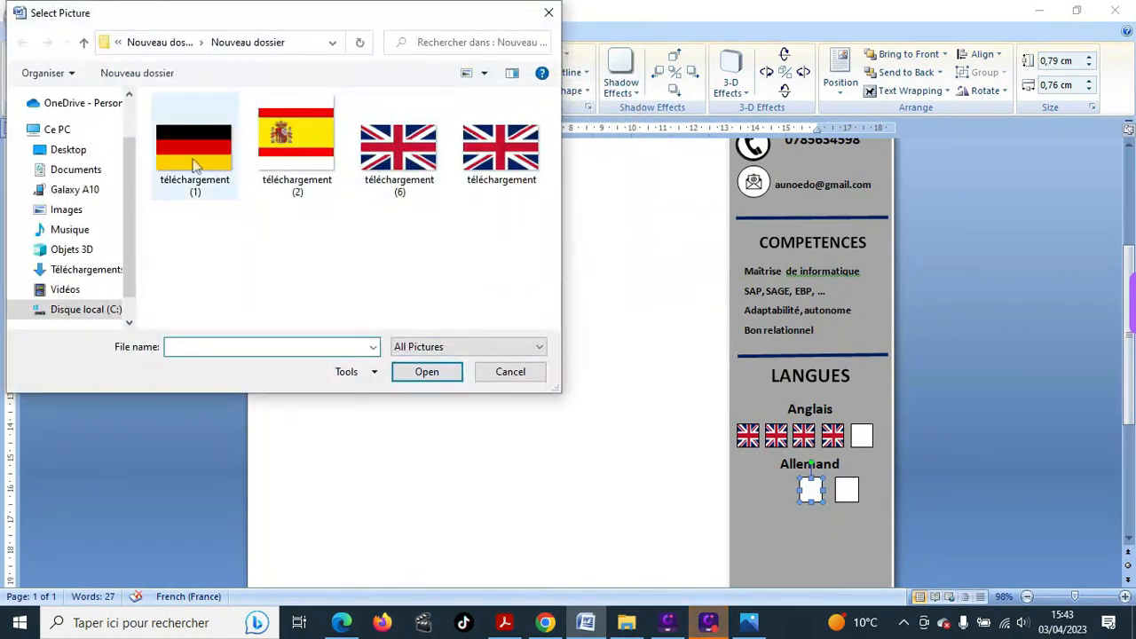
click(192, 161)
click(434, 372)
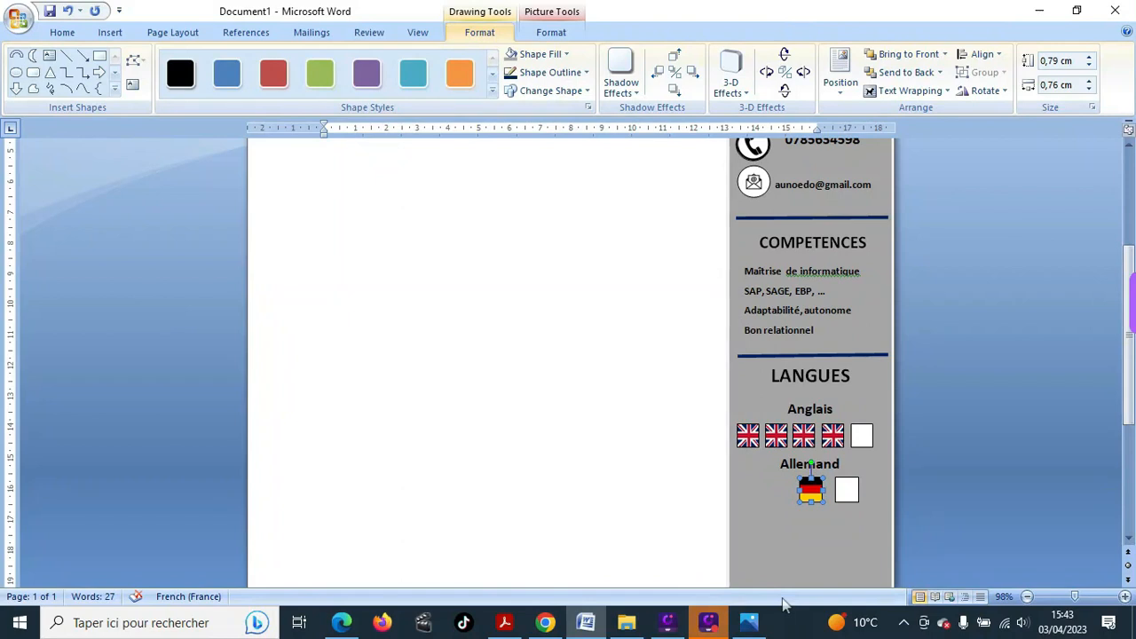
key(ctrl+d)
key(ctrl+d)
- Arrange three German flag squares in an even row under Allemand, before the white square
click(813, 498)
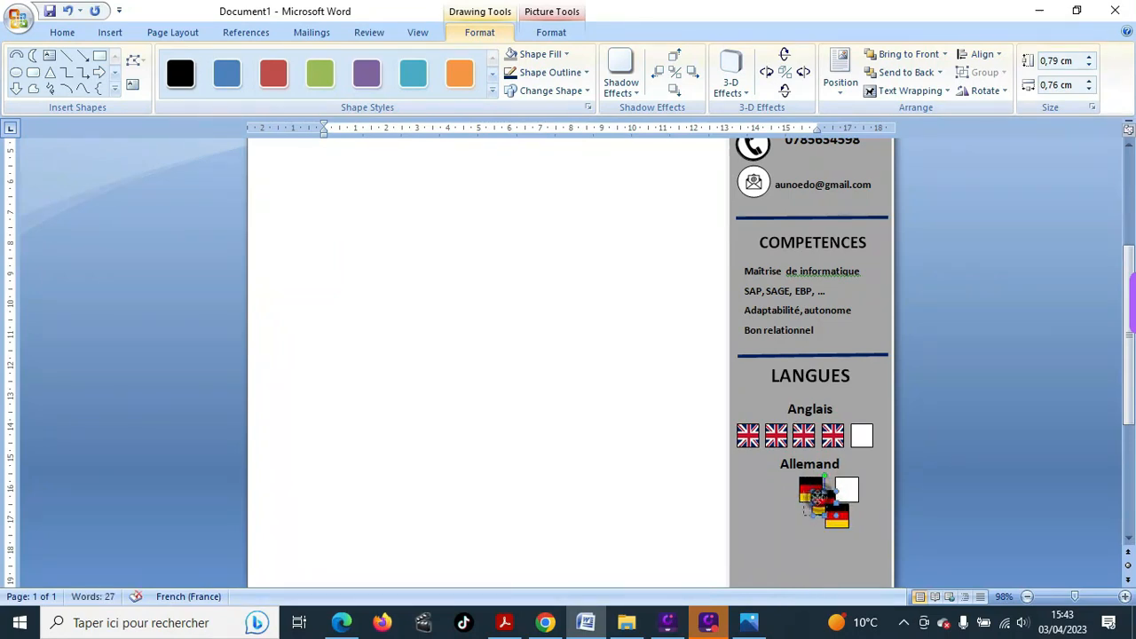
drag(814, 499, 748, 488)
drag(747, 485, 748, 486)
click(837, 517)
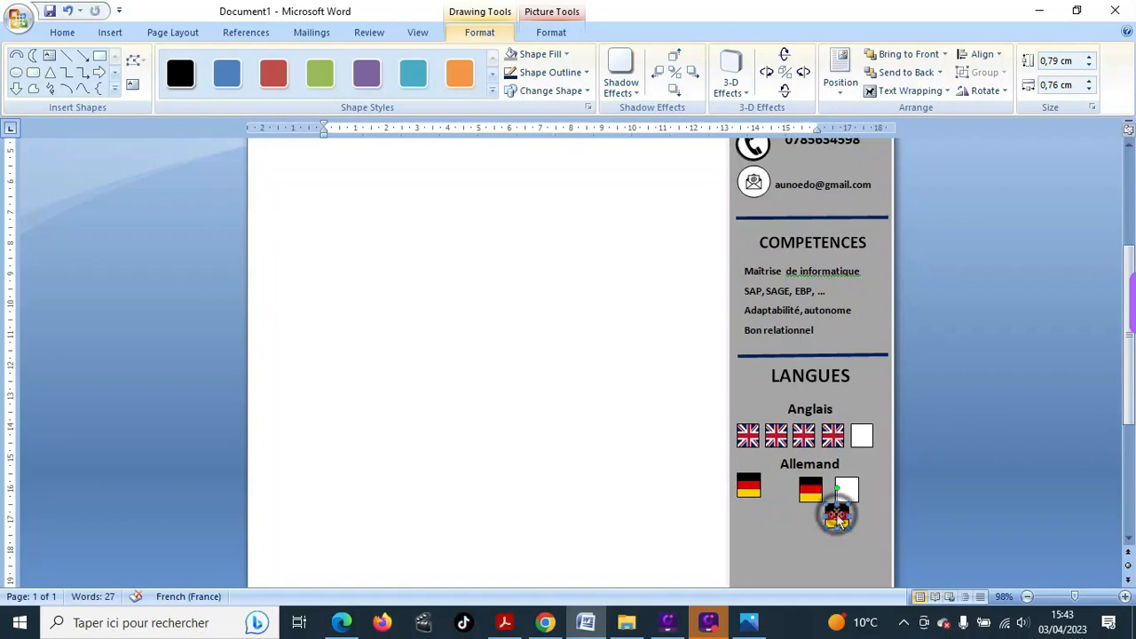
drag(836, 517, 778, 490)
drag(779, 488, 748, 486)
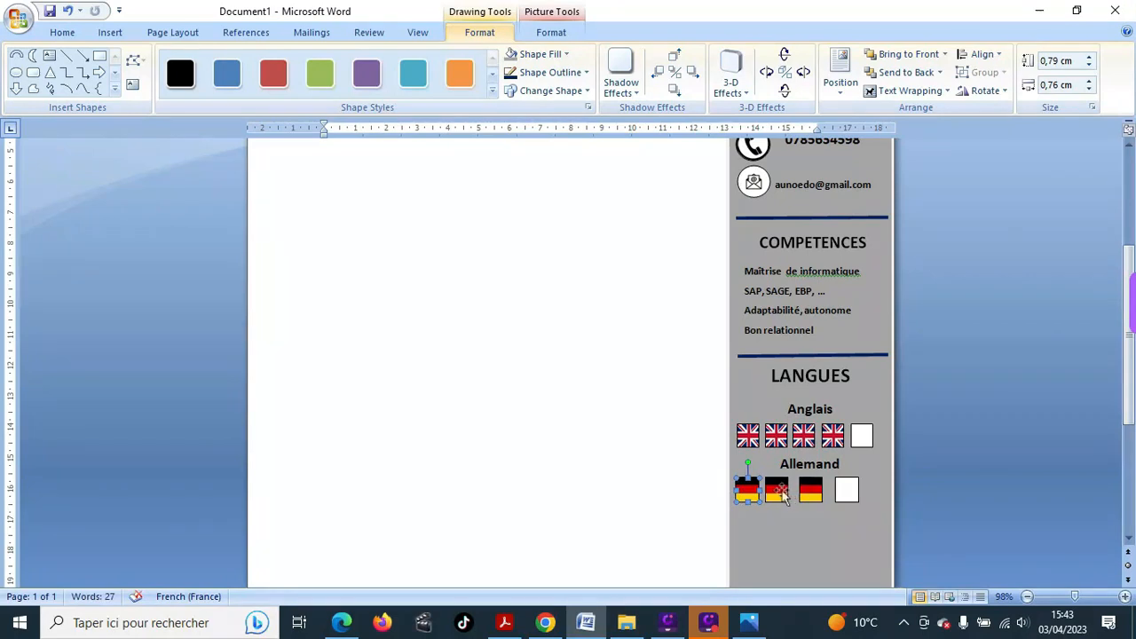
click(778, 488)
click(809, 488)
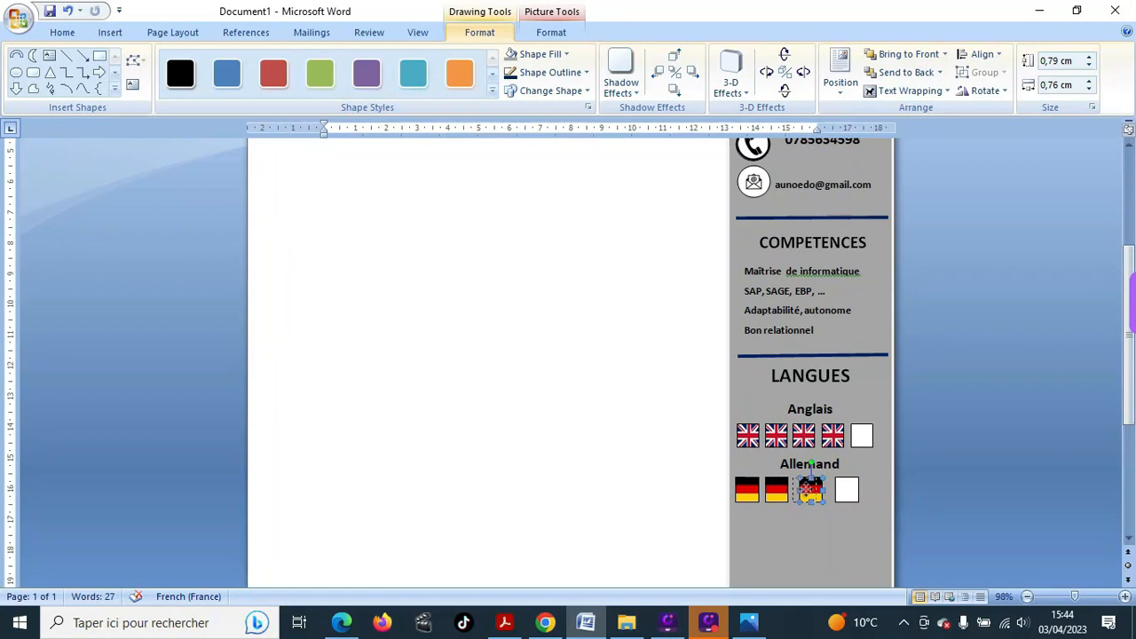
drag(805, 489, 805, 489)
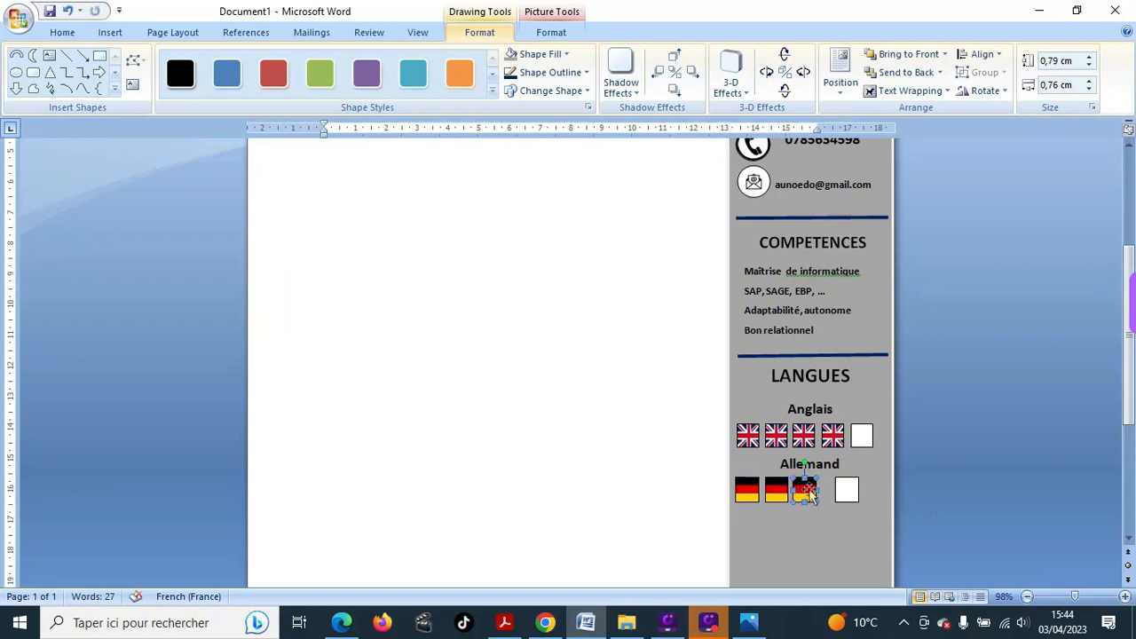
click(845, 491)
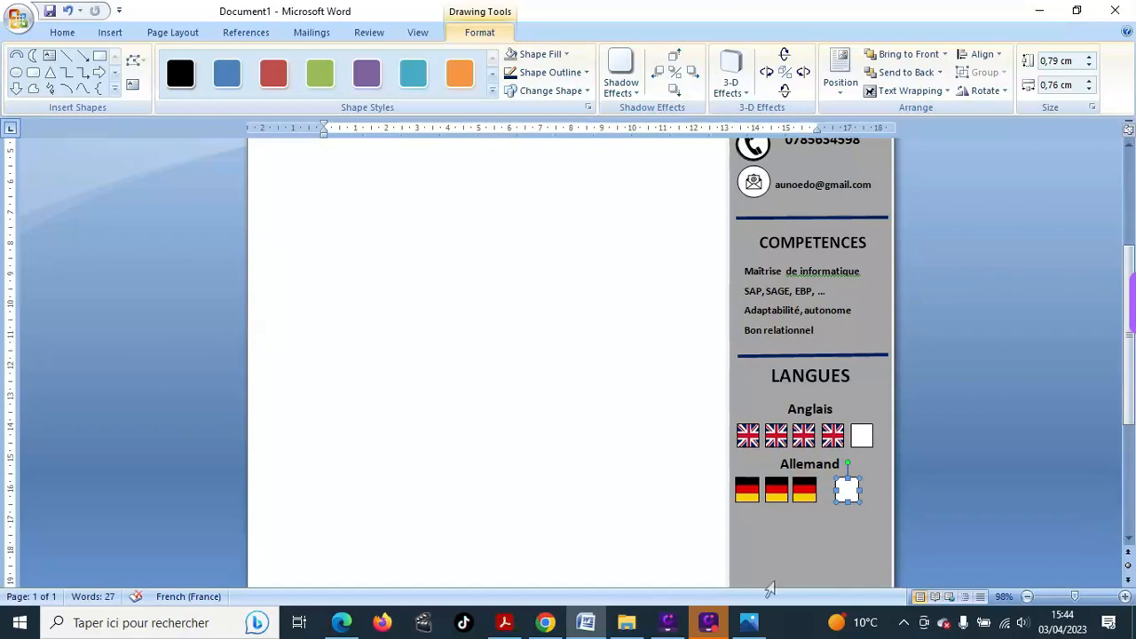
- Add a second empty box after the three German flags and nudge the flags into line
click(804, 490)
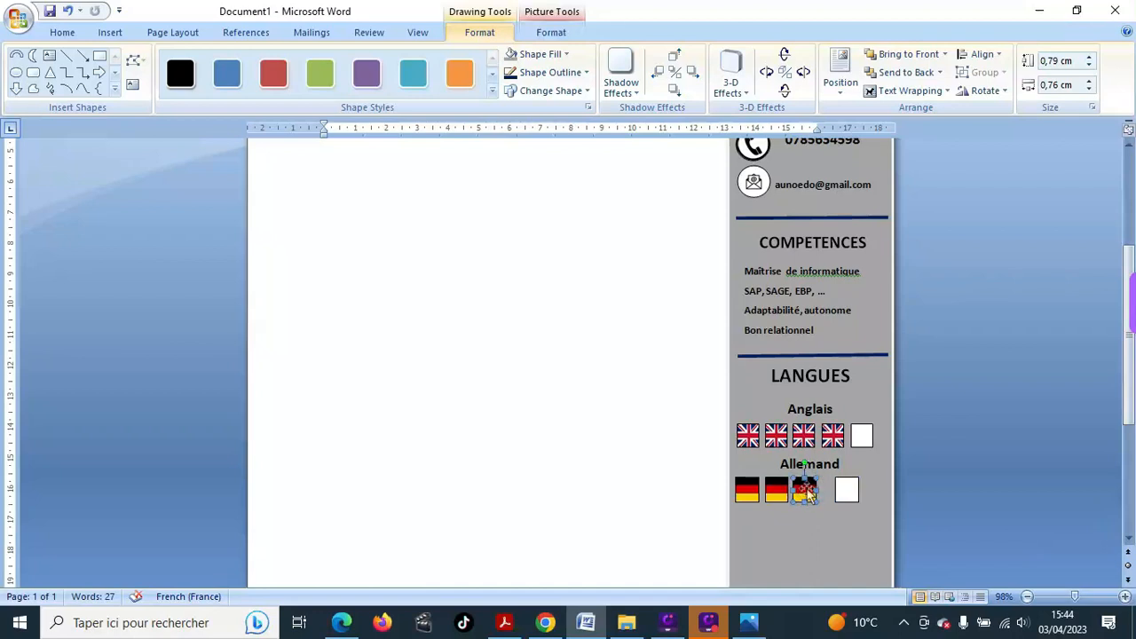
drag(804, 489, 809, 489)
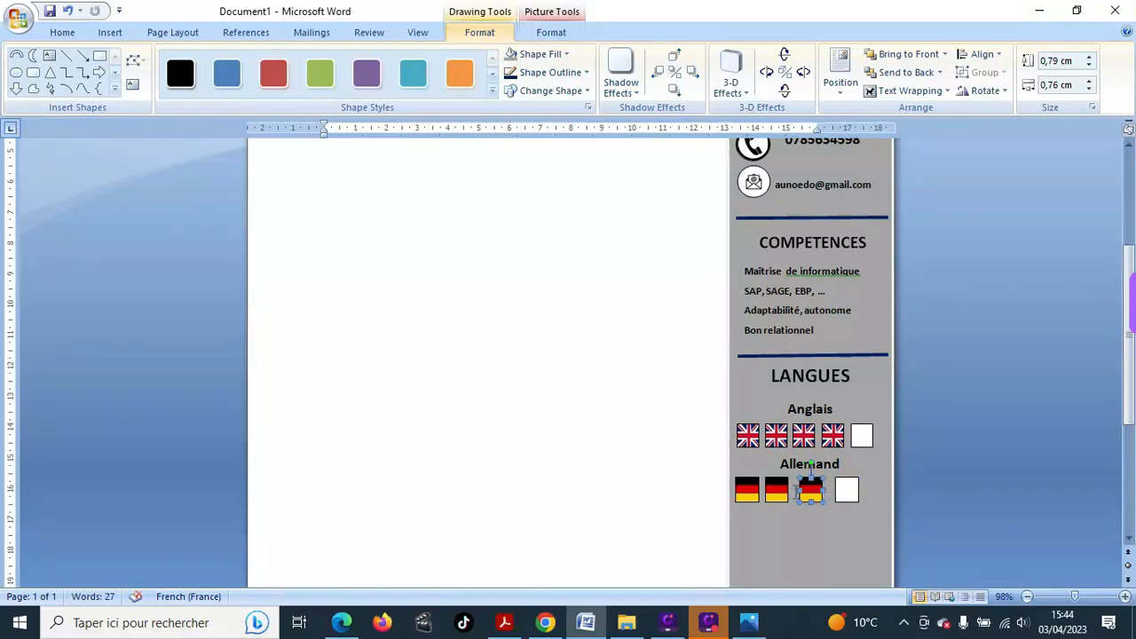
click(845, 490)
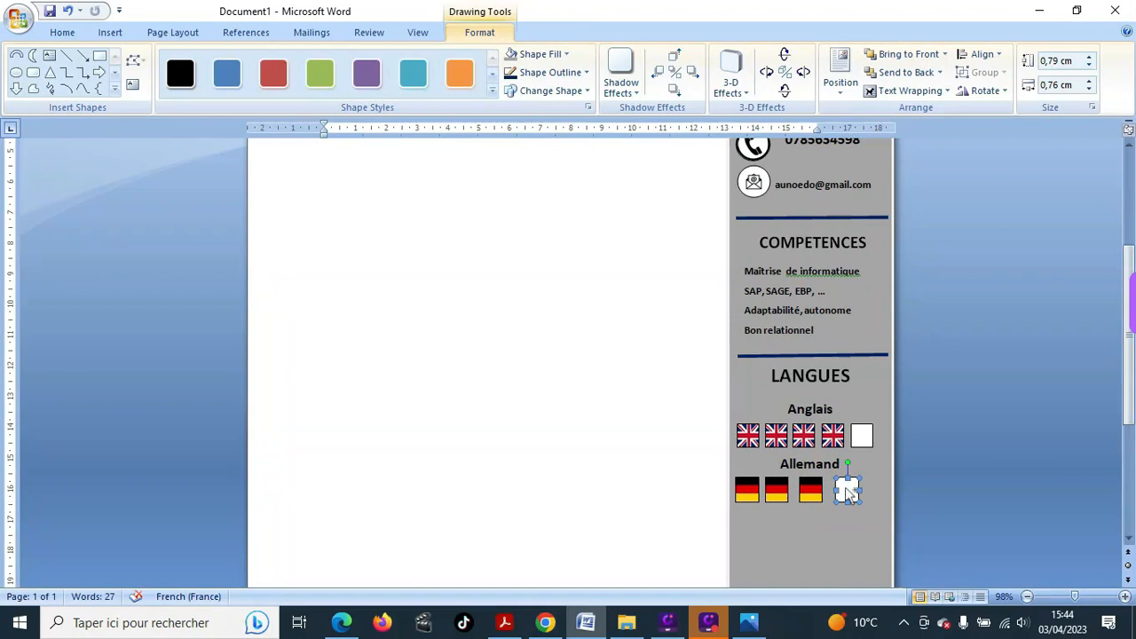
key(ctrl+d)
mouse_move(862, 502)
mouse_down()
mouse_move(839, 488)
mouse_move(868, 490)
mouse_up()
click(859, 499)
click(813, 529)
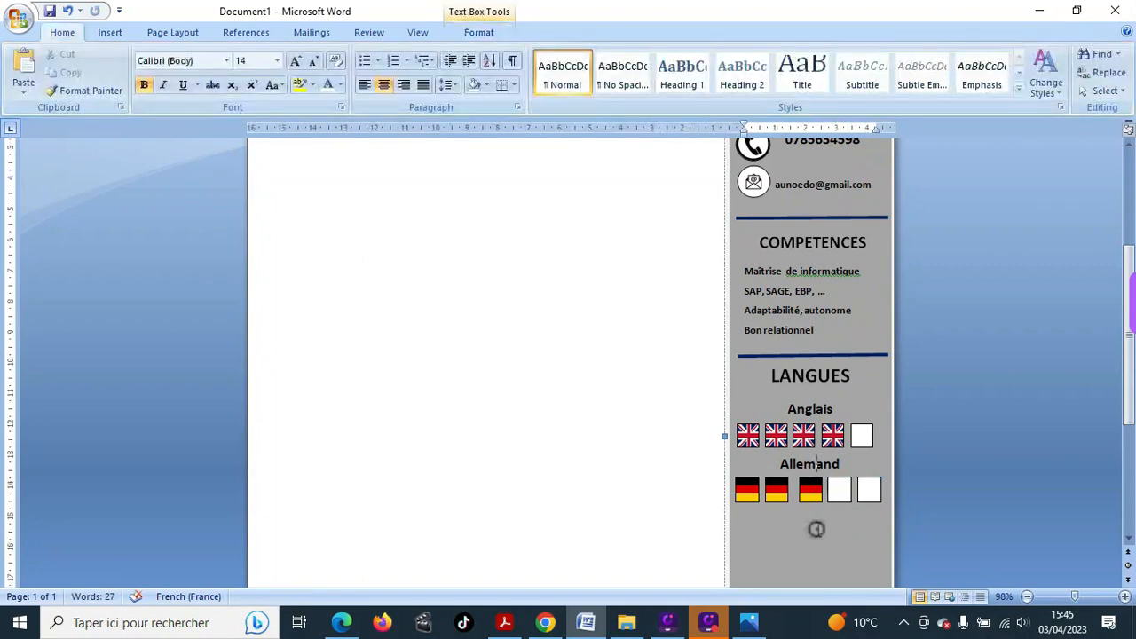
click(777, 490)
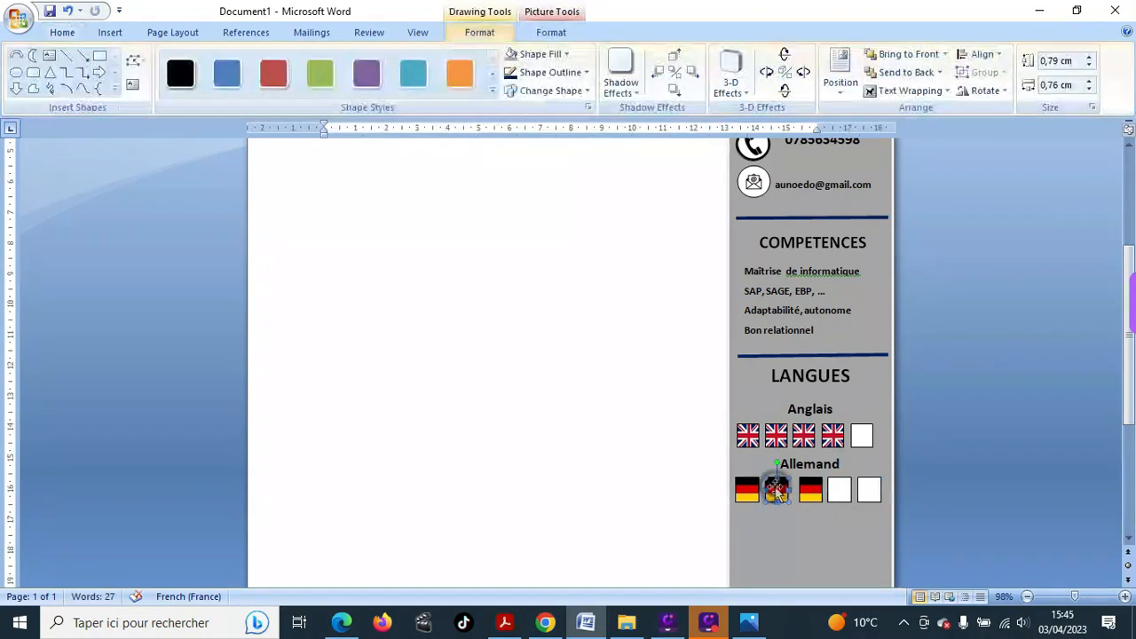
drag(776, 489, 781, 491)
click(804, 525)
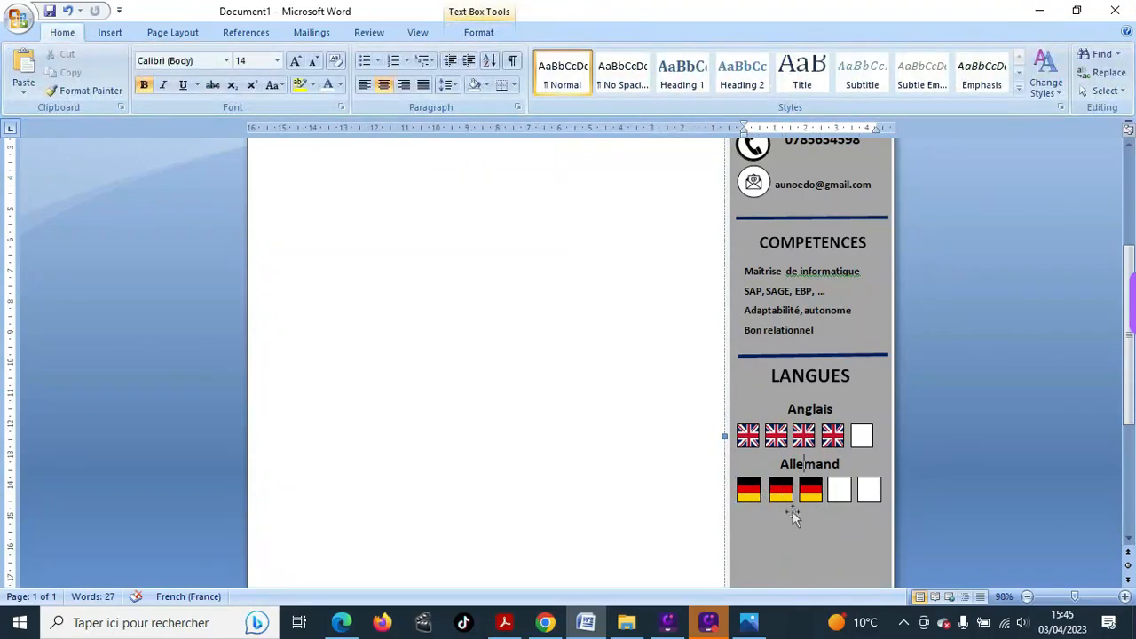
scroll(798, 510, down, 2)
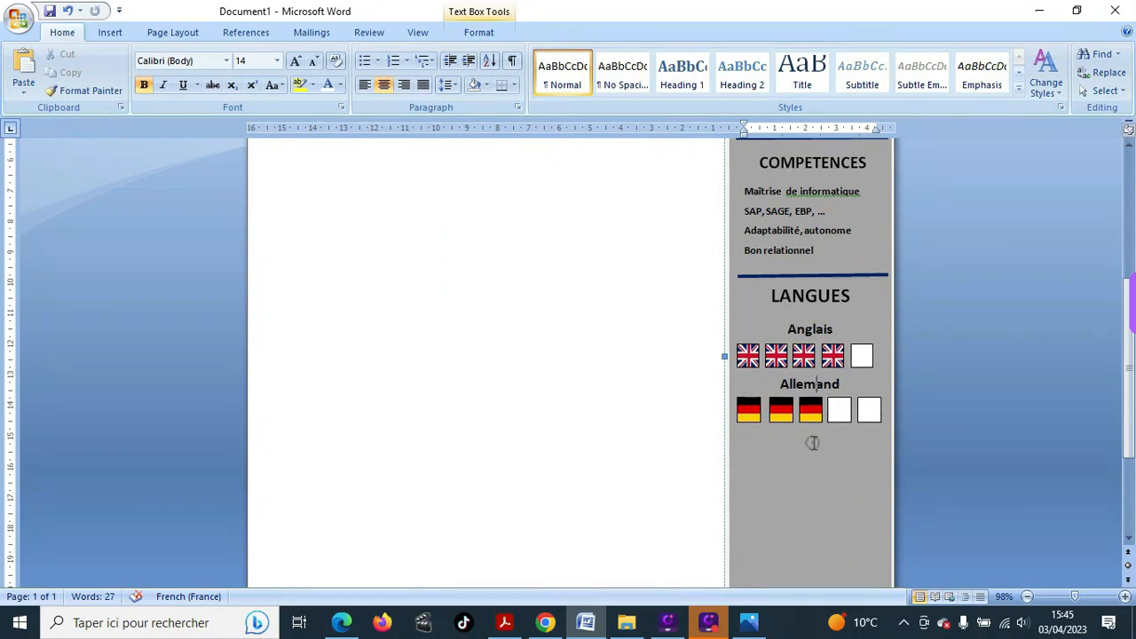
click(852, 385)
- Type 'Espagnol' on the empty line below the German flag row
click(858, 384)
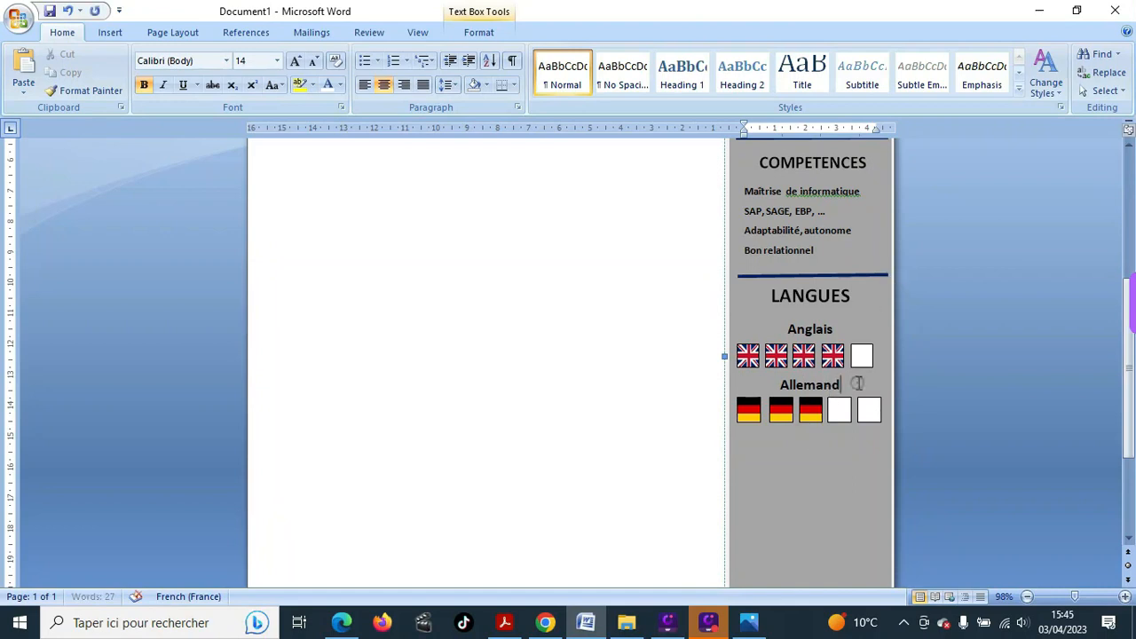
key(Down)
key(Down)
text(Espagnol)
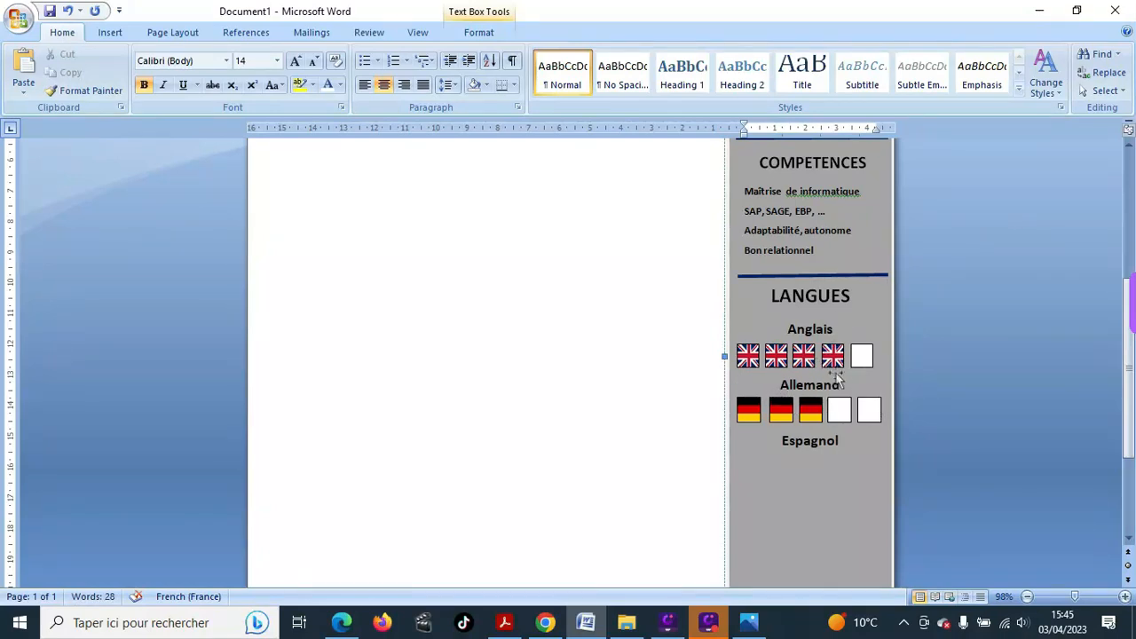
click(782, 409)
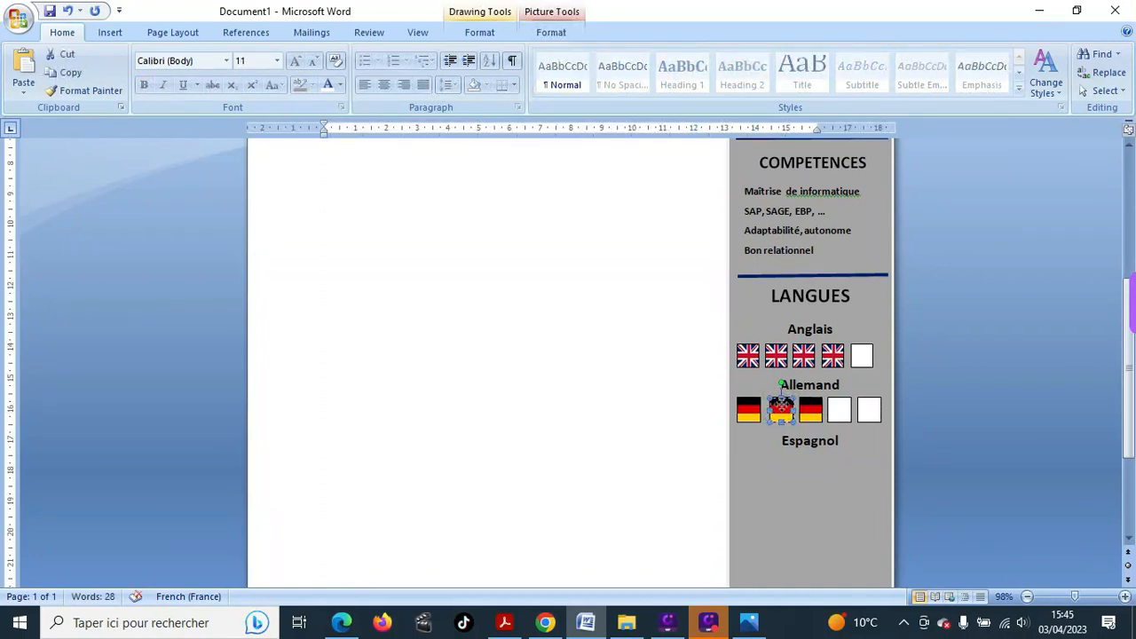
- Shift the fourth-slot empty box right so the German row is evenly spaced
click(838, 409)
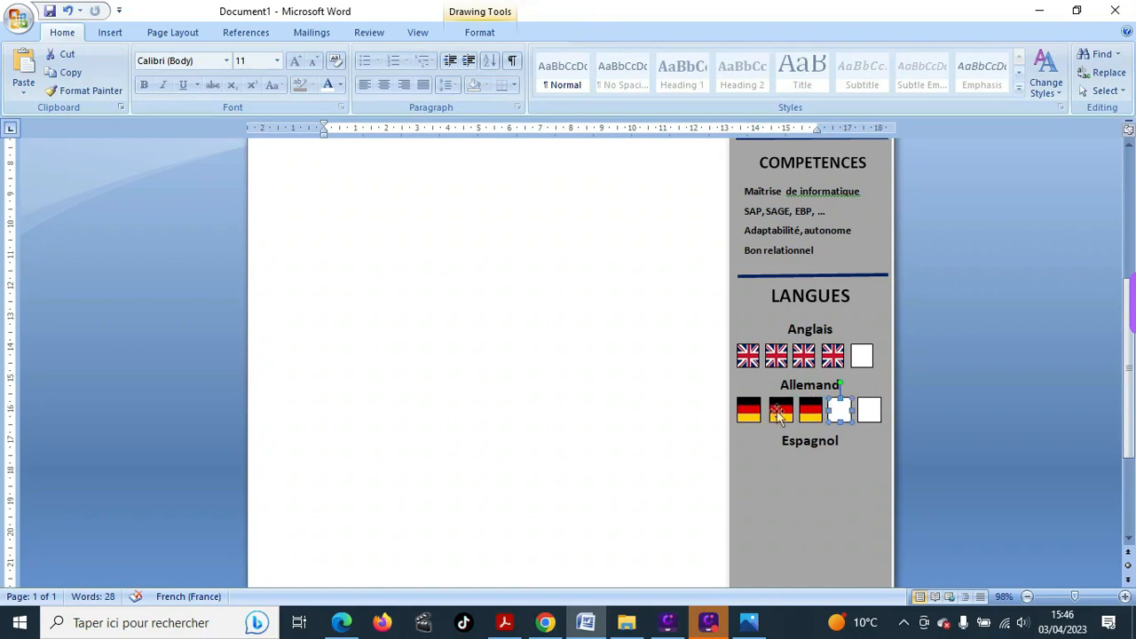
click(779, 411)
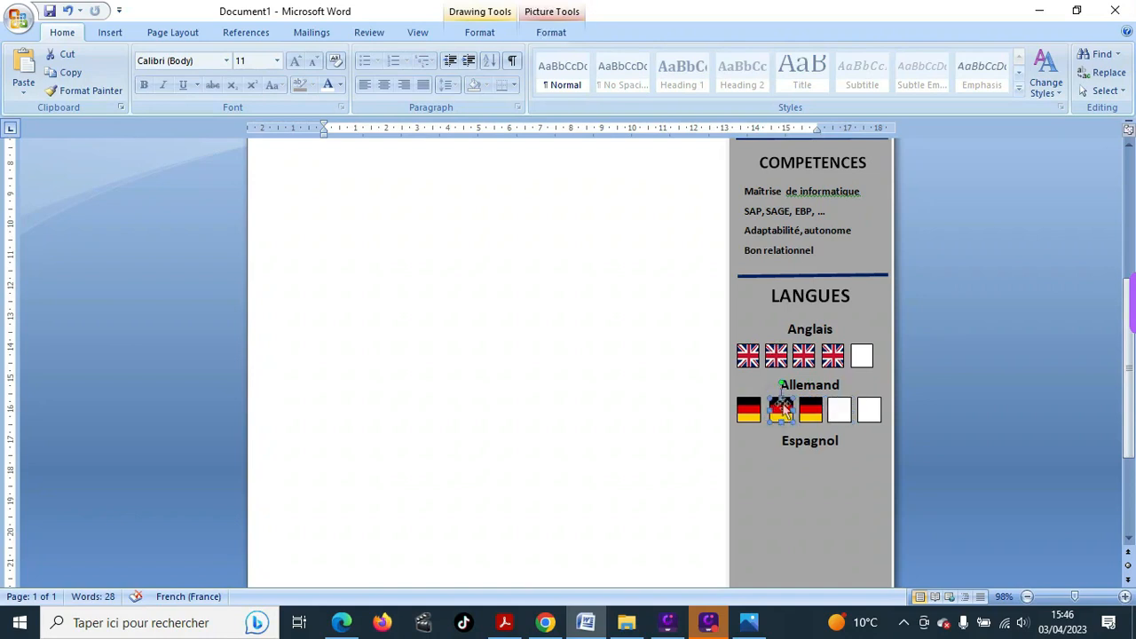
click(838, 409)
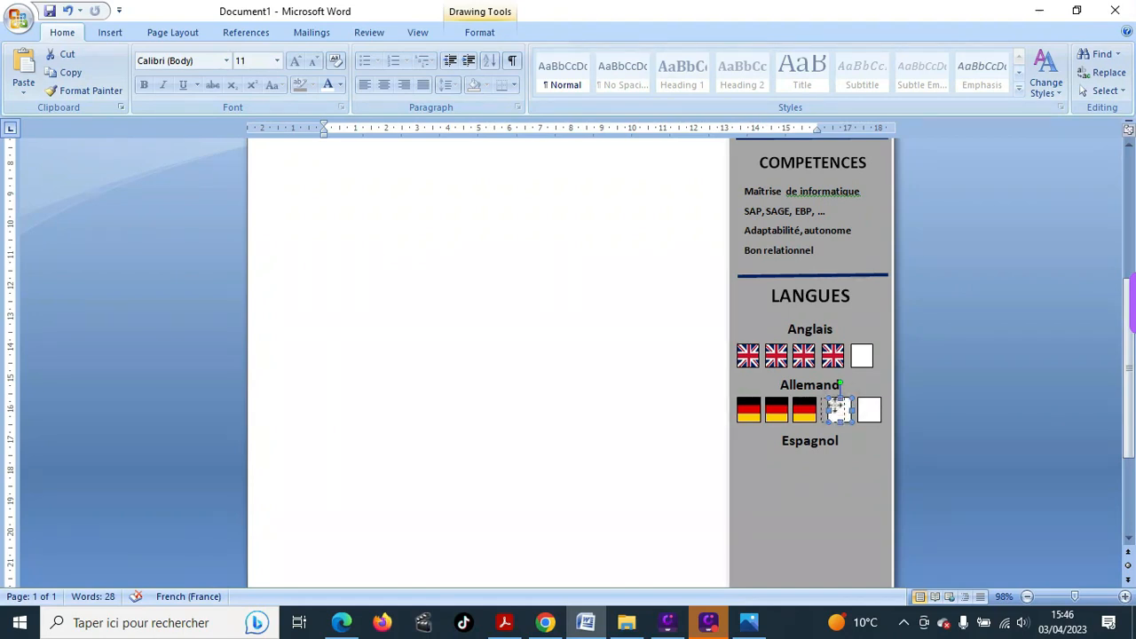
drag(838, 409, 866, 410)
click(846, 442)
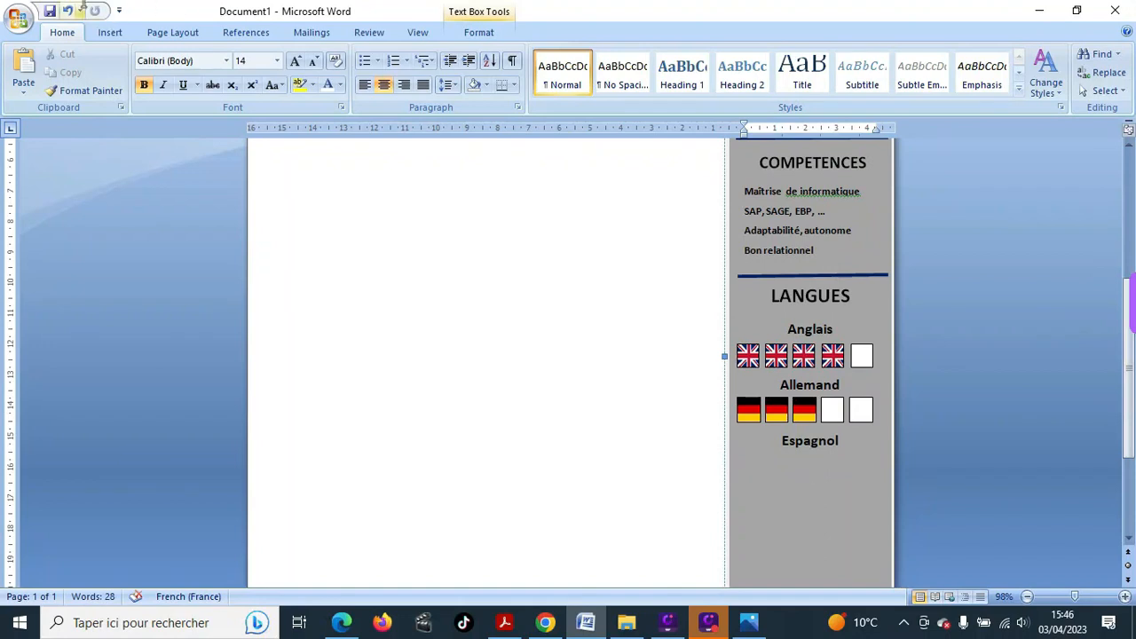
- Draw a small rectangle square under Espagnol and paste a copy beside it
click(110, 33)
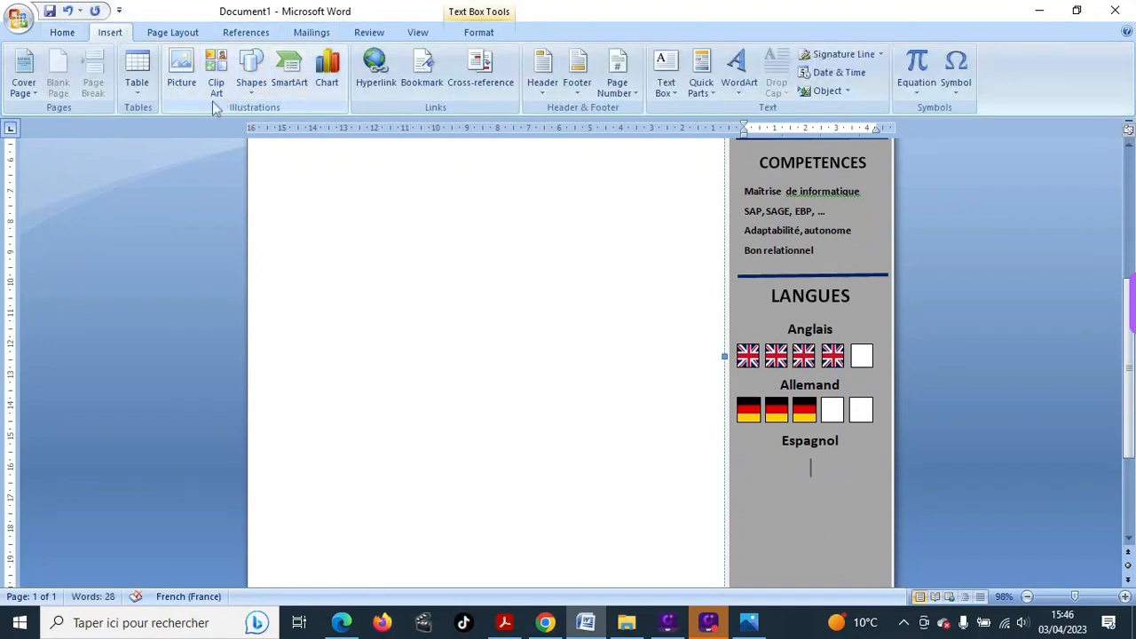
click(251, 89)
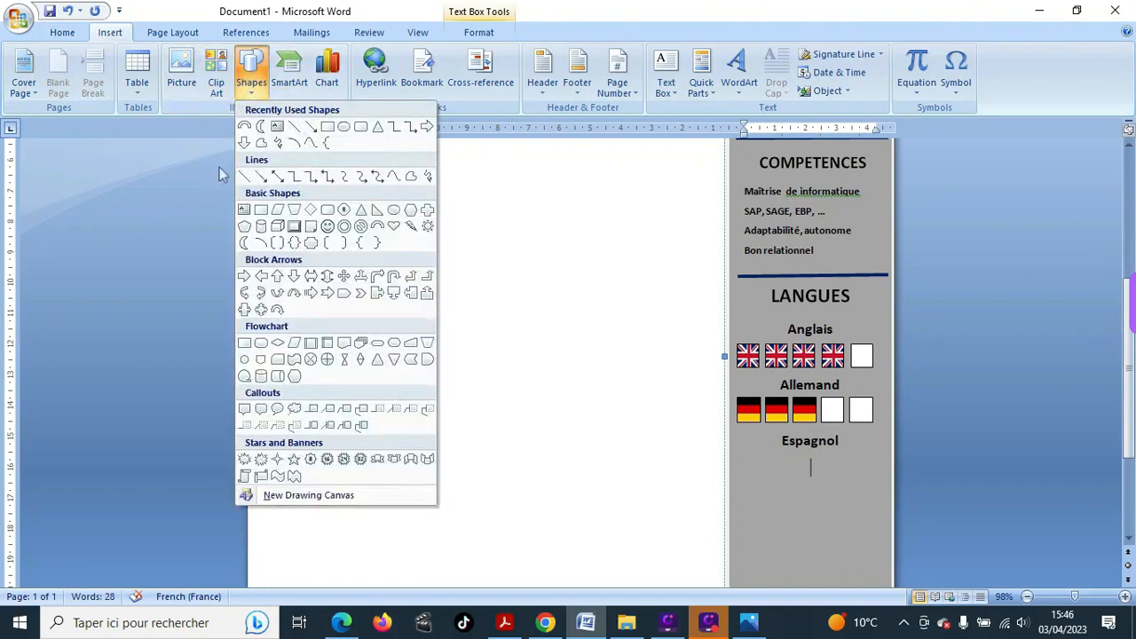
click(328, 126)
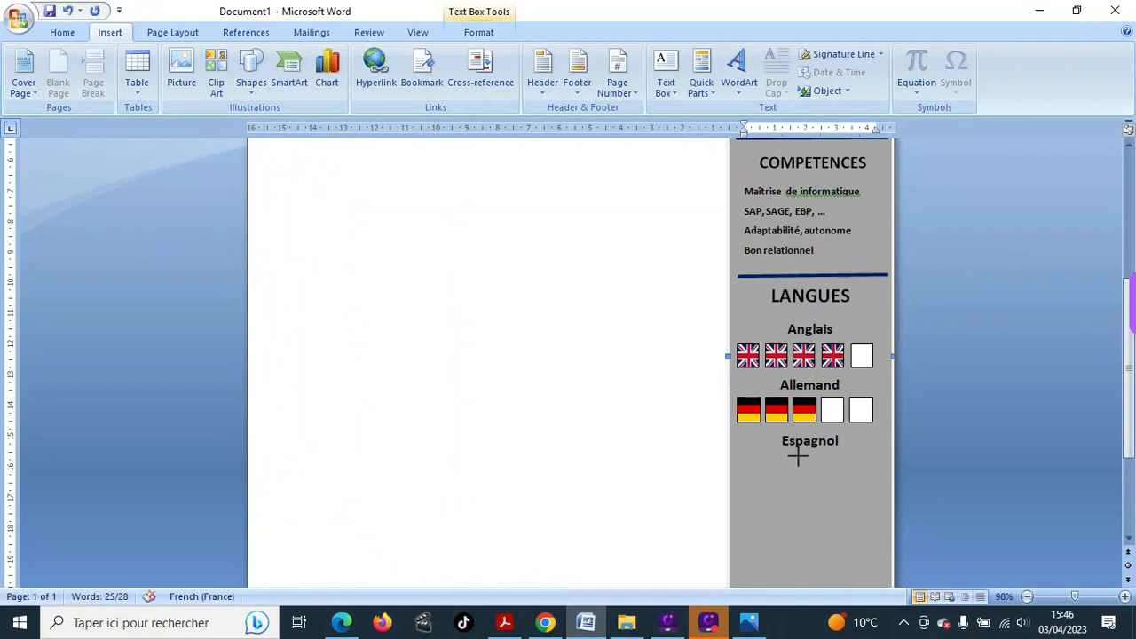
drag(798, 456, 822, 480)
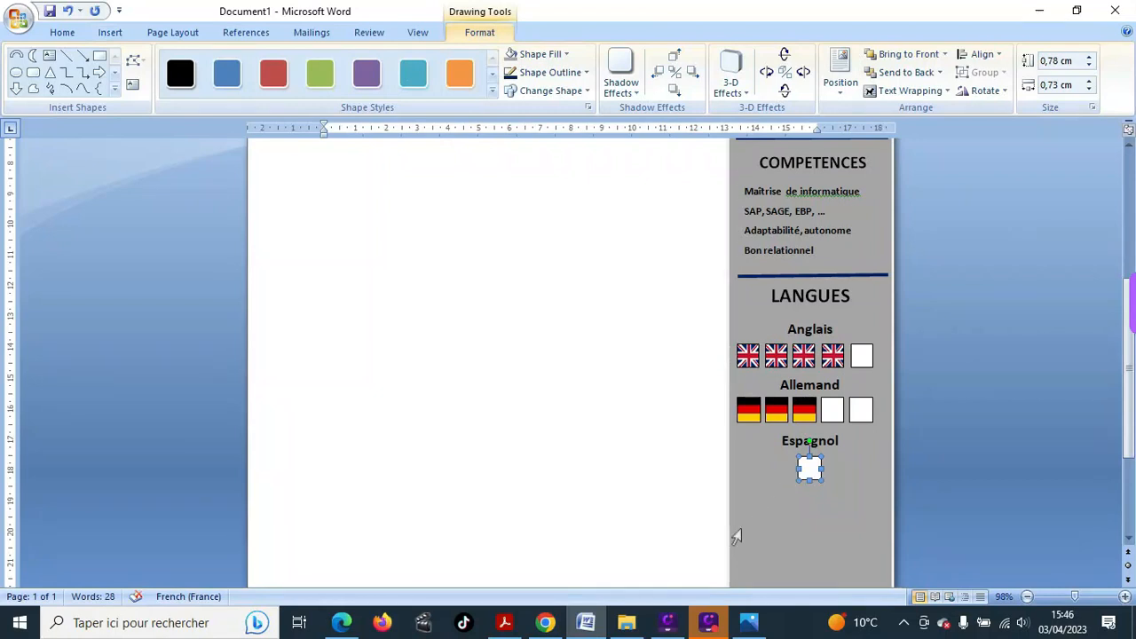
key(ctrl+c)
key(ctrl+v)
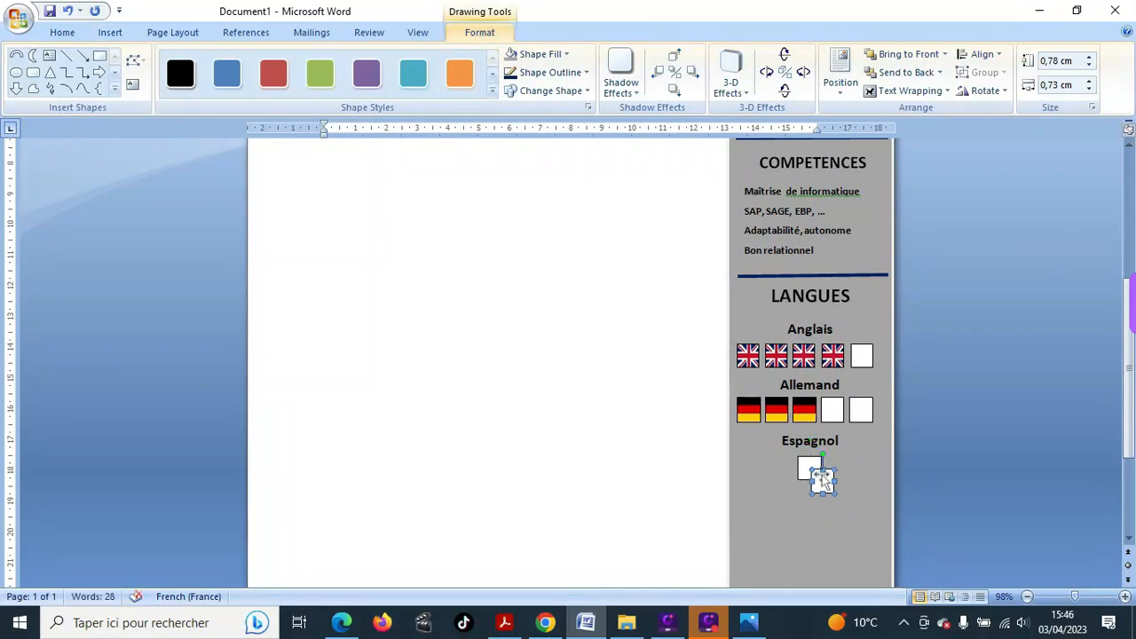
drag(822, 480, 839, 467)
click(809, 469)
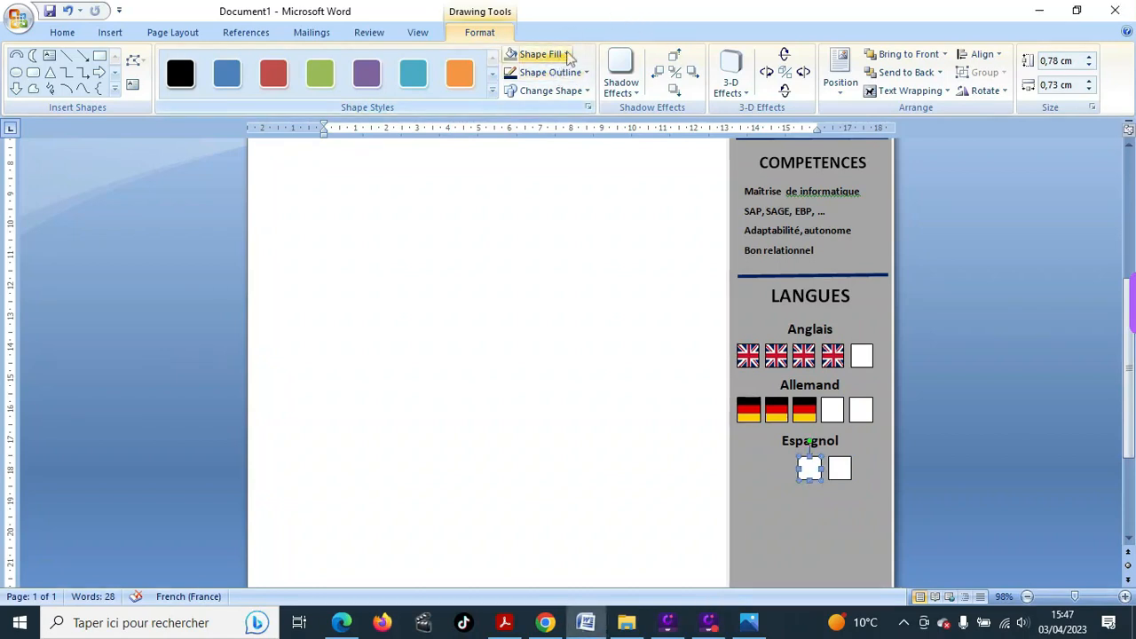
- Fill the left square under Espagnol with the picture téléchargement (2), then return to Chrome
click(566, 53)
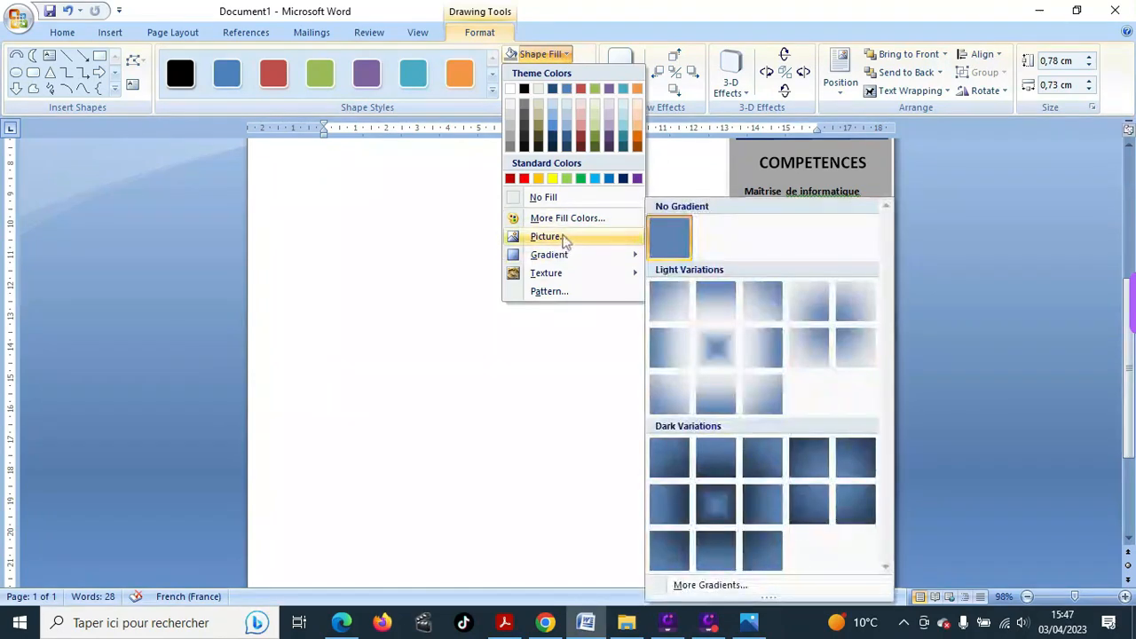
click(559, 235)
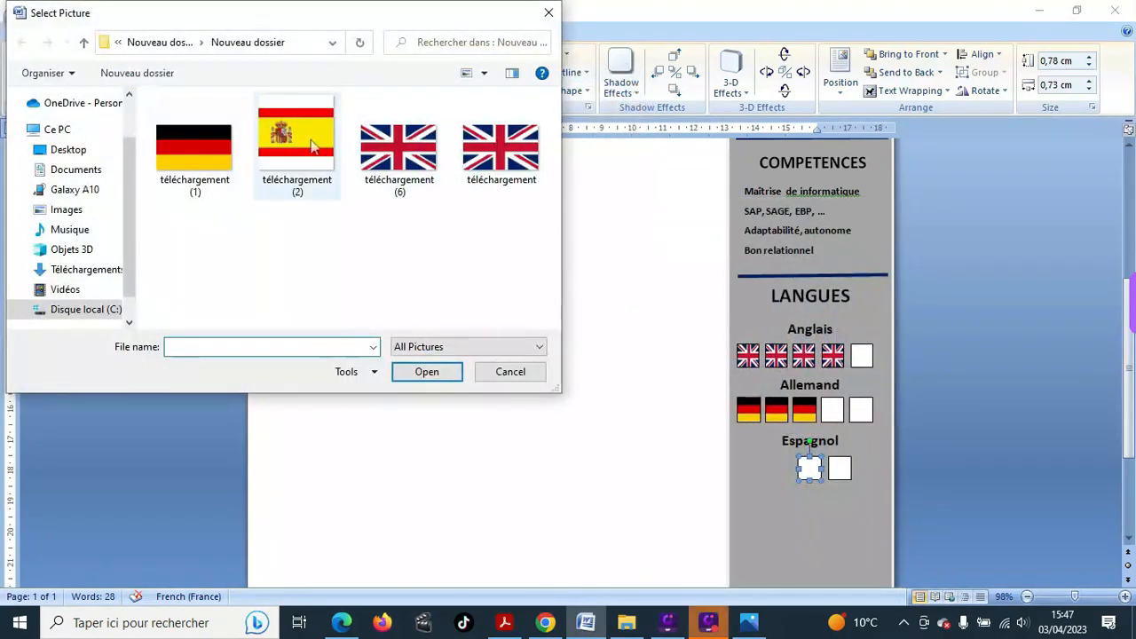
click(300, 141)
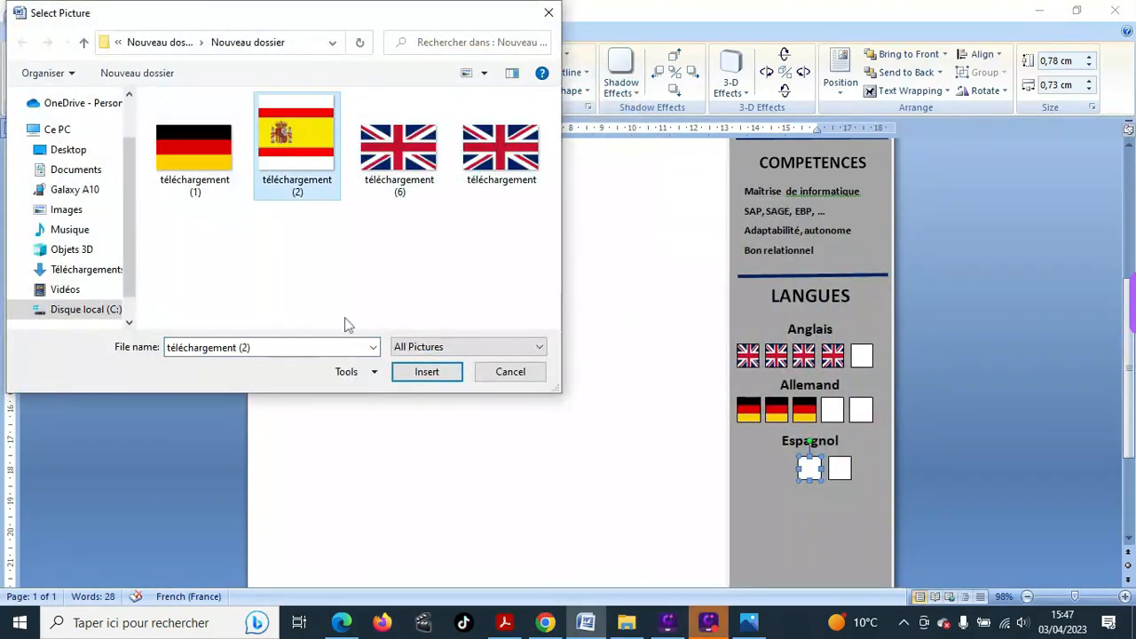
click(439, 377)
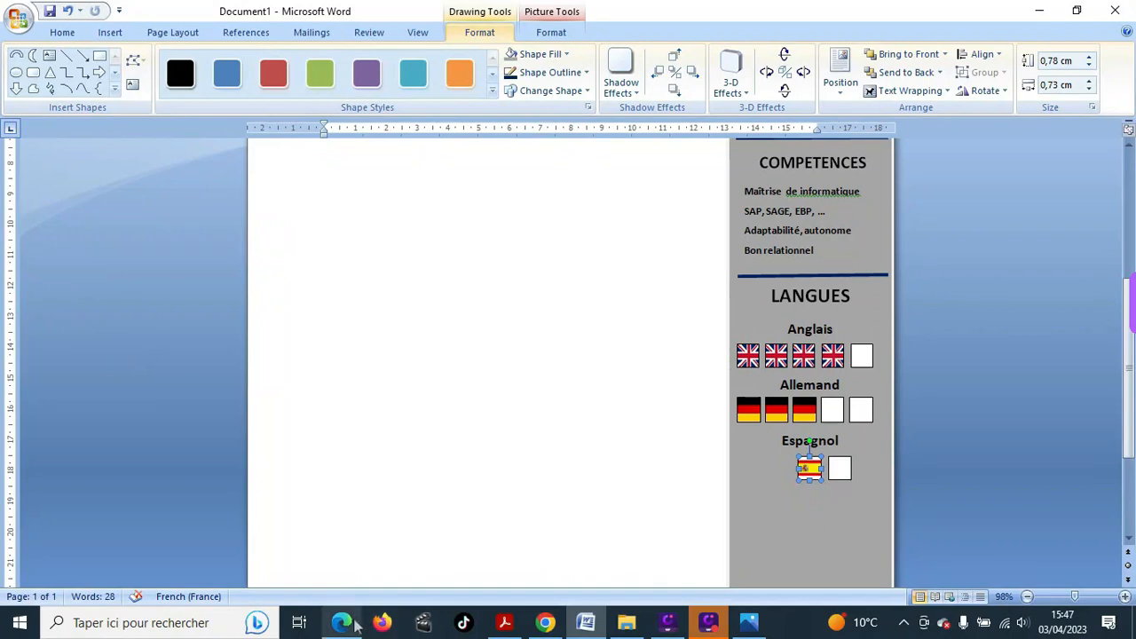
click(544, 632)
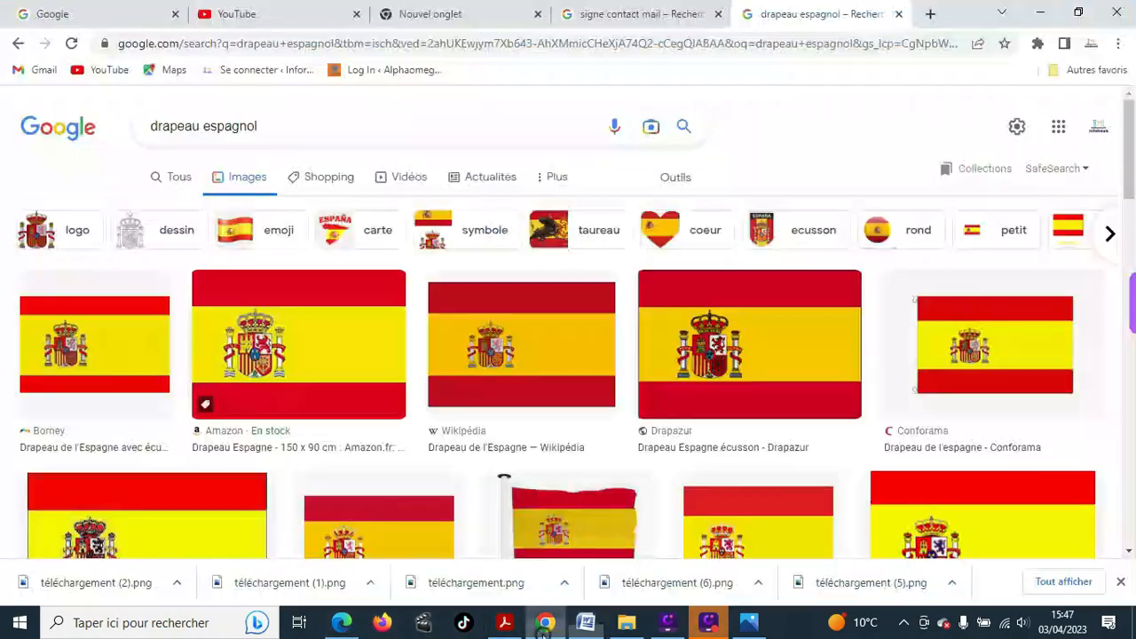
- Save the Amazon Spanish flag image as a JPEG and return to the Word CV
click(346, 340)
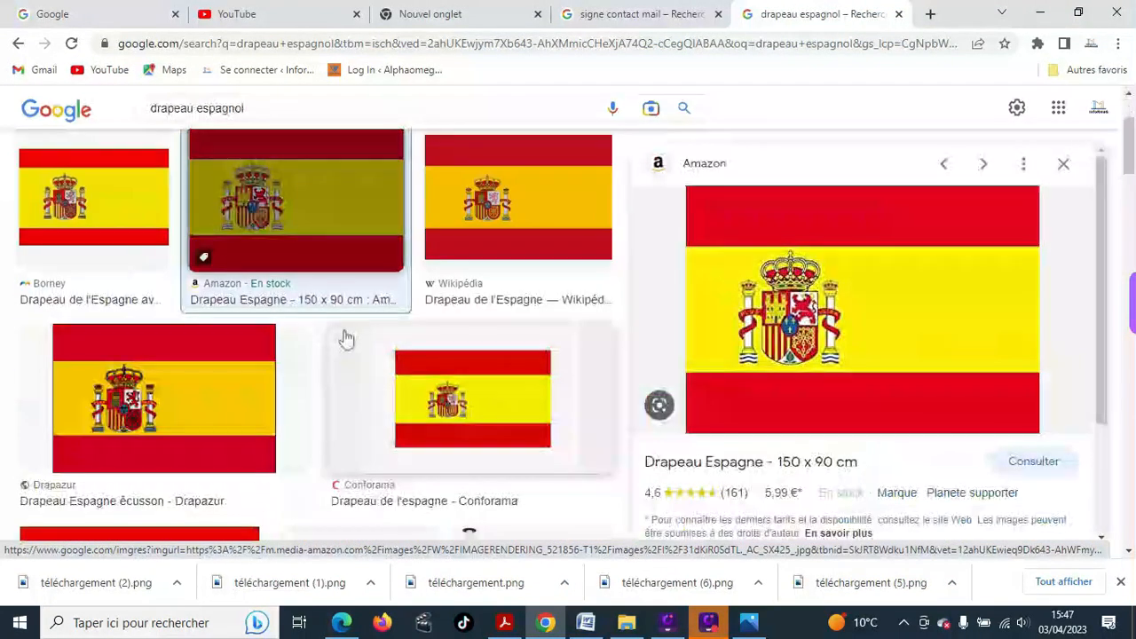
right_click(884, 317)
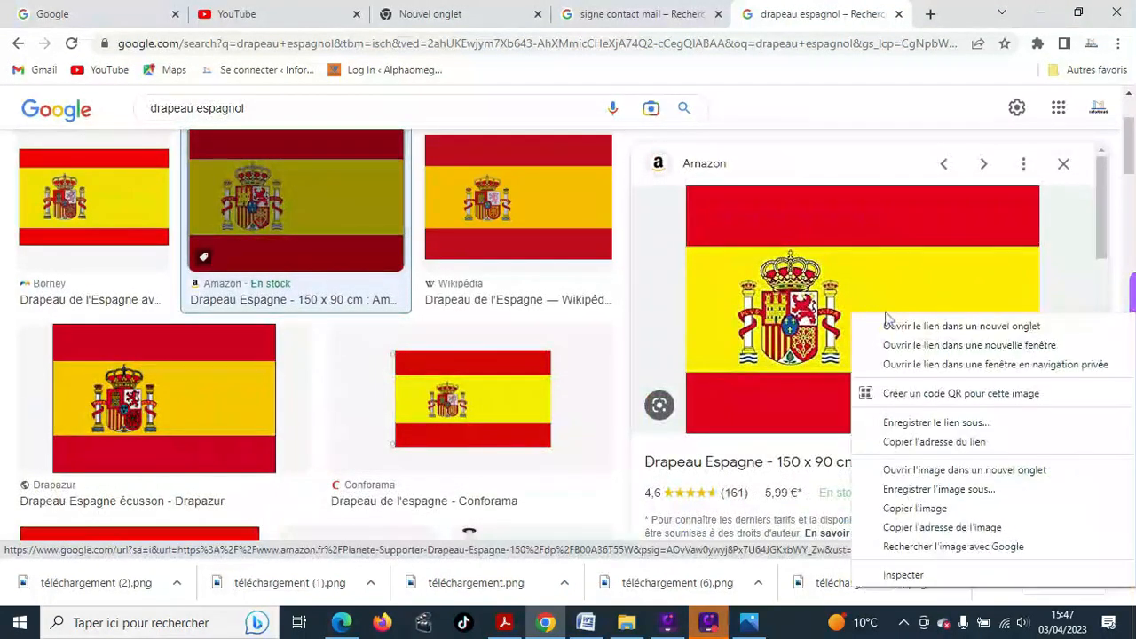
click(955, 488)
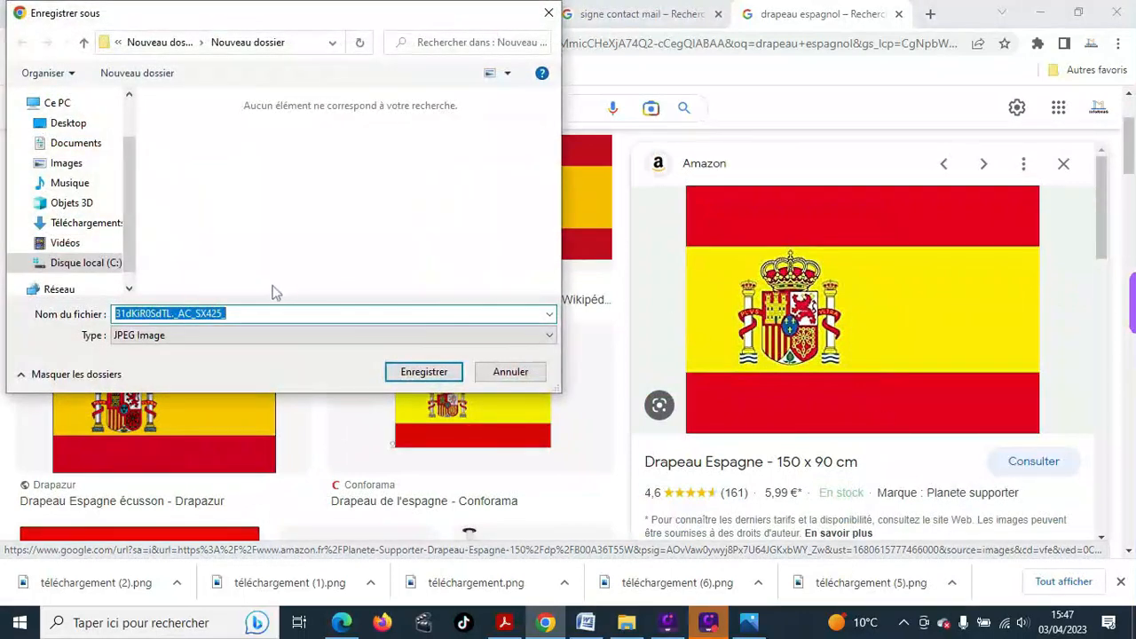
click(423, 371)
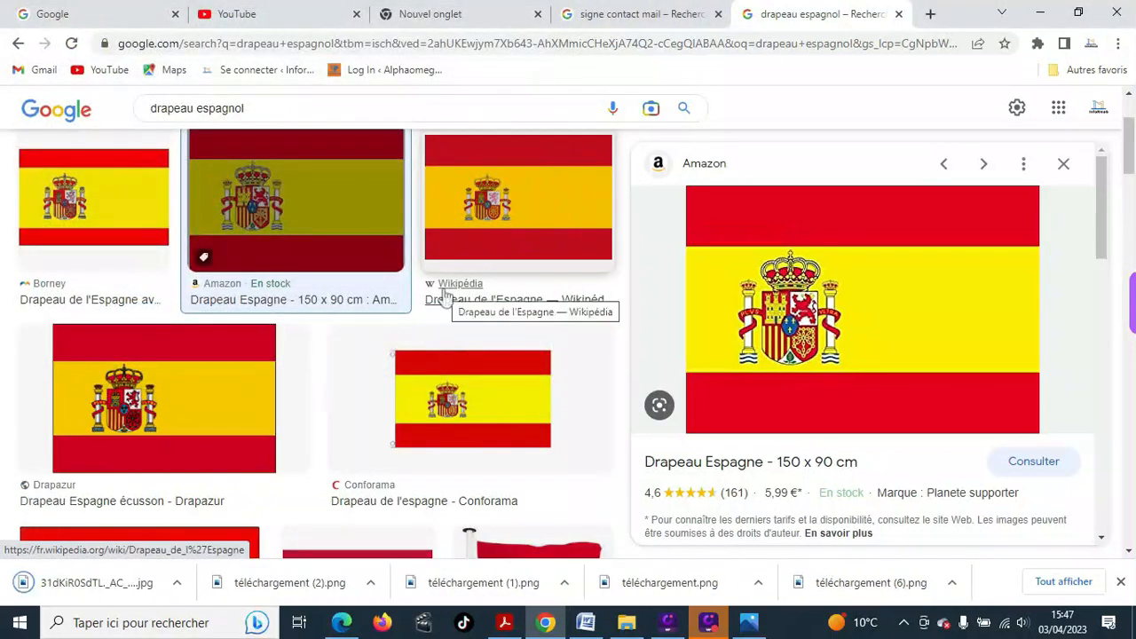
click(587, 622)
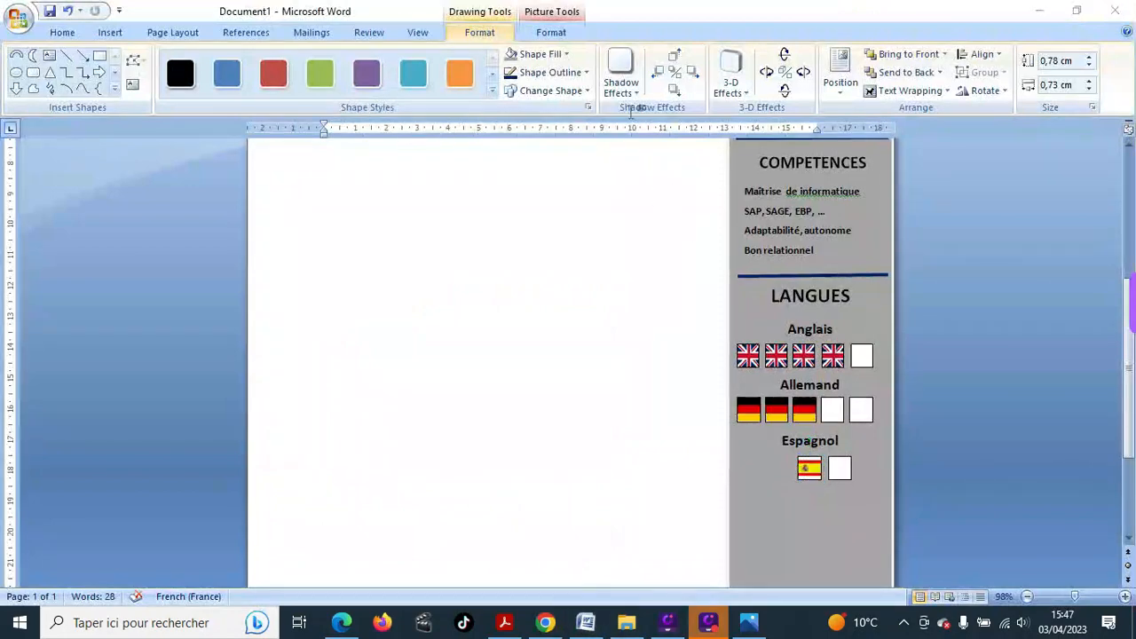
- Use Shape Fill > Picture to put the downloaded Spanish flag in the first Espagnol square
click(809, 468)
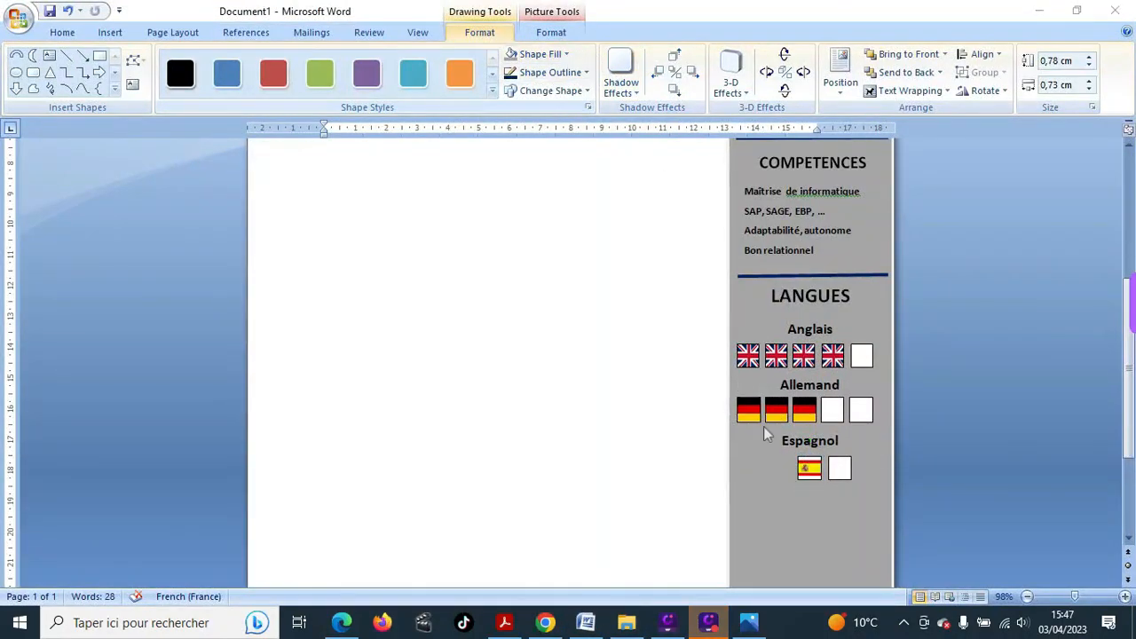
click(811, 468)
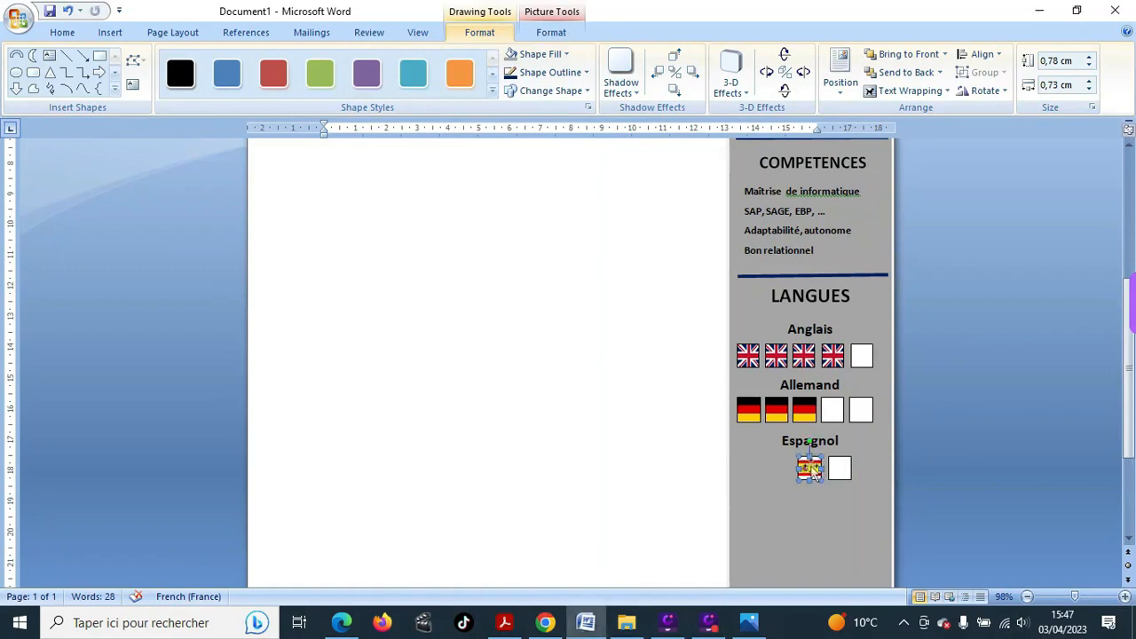
click(563, 53)
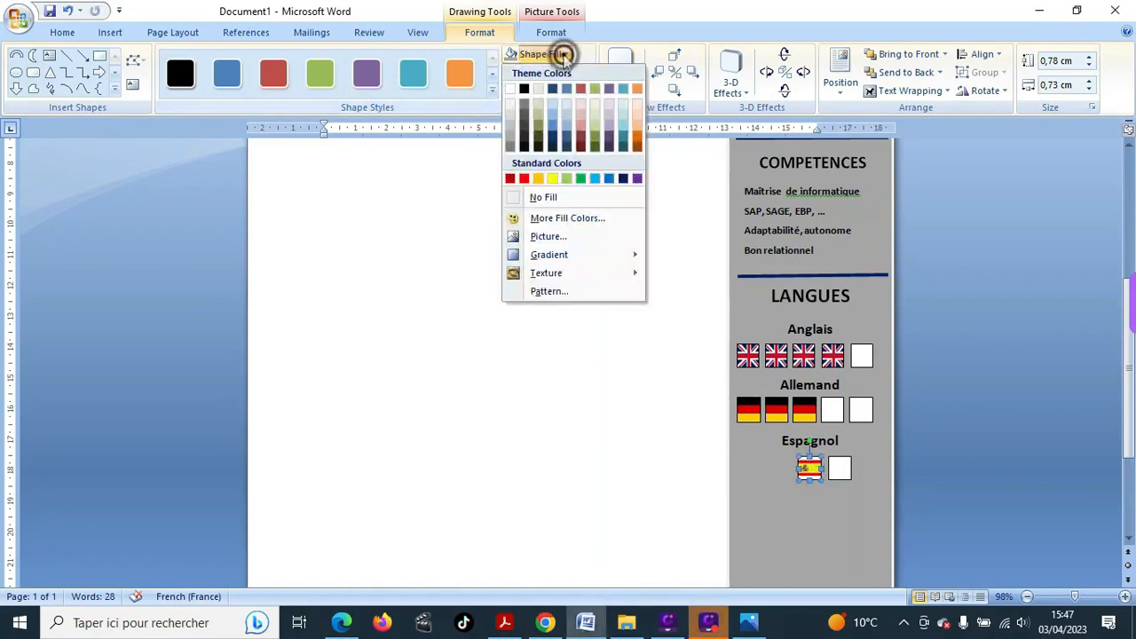
click(559, 237)
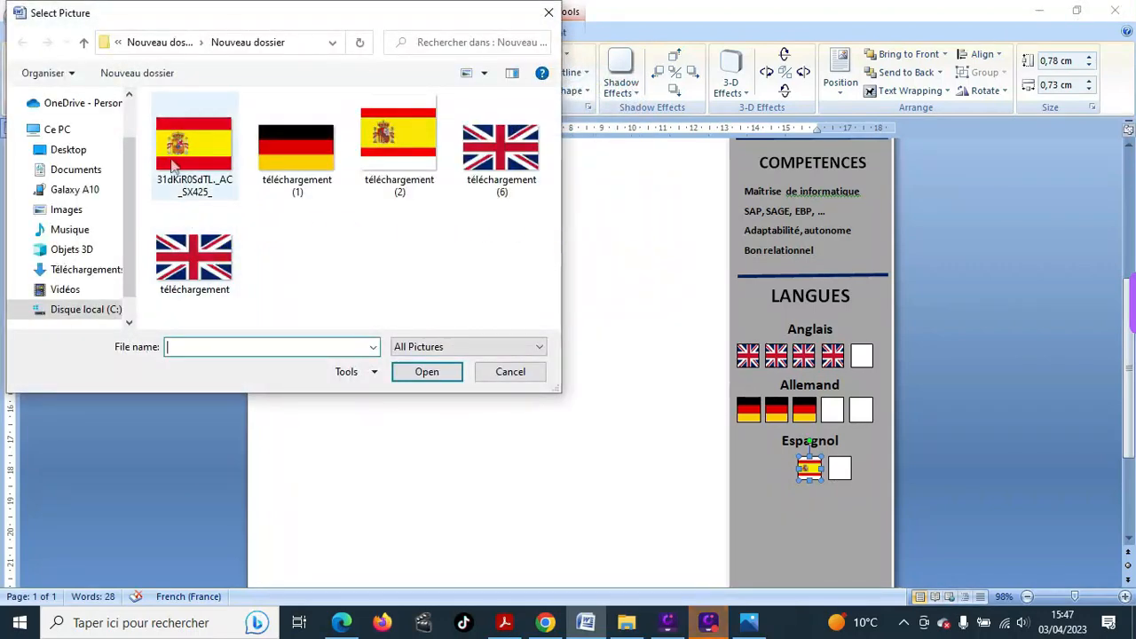
click(178, 149)
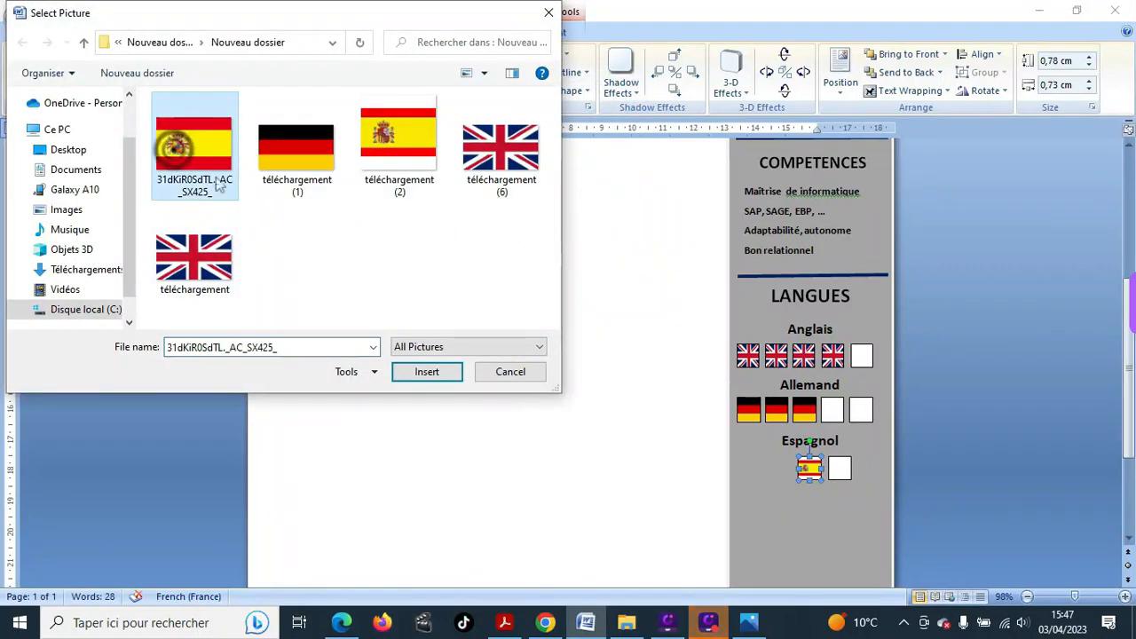
click(444, 375)
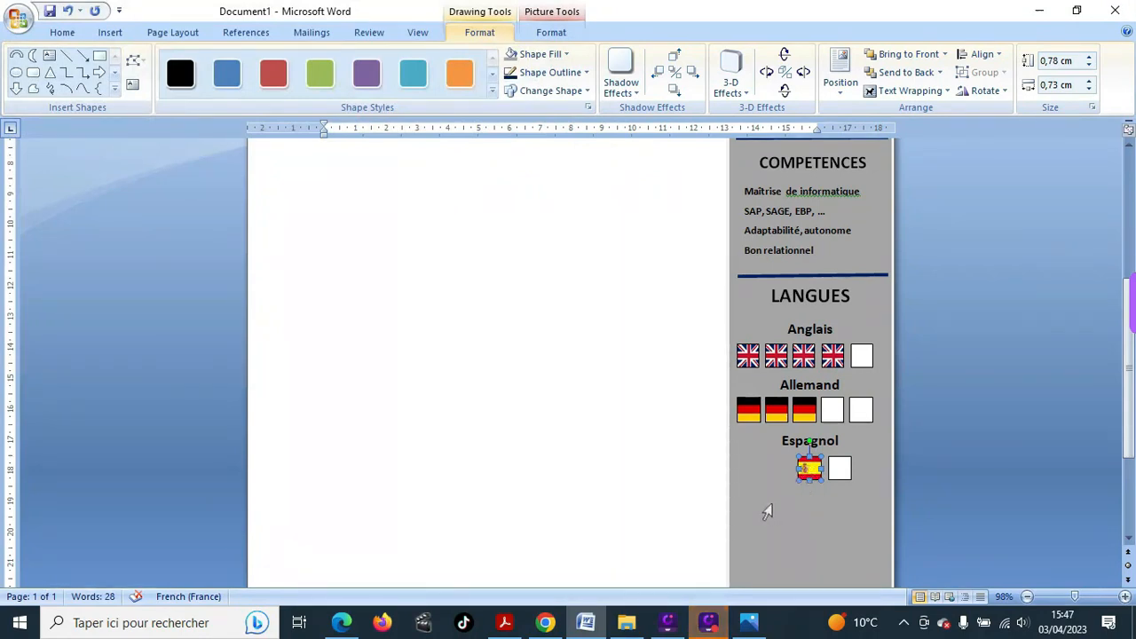
- Paste two copies of the Spanish flag and move them into the Espagnol row
key(ctrl+v)
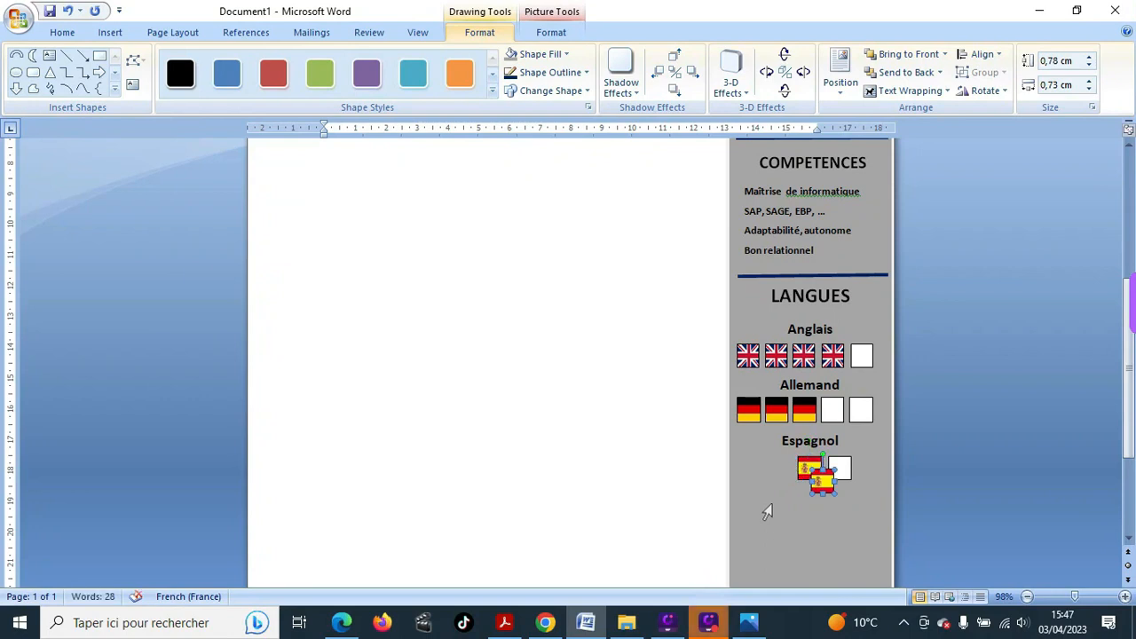
key(ctrl+v)
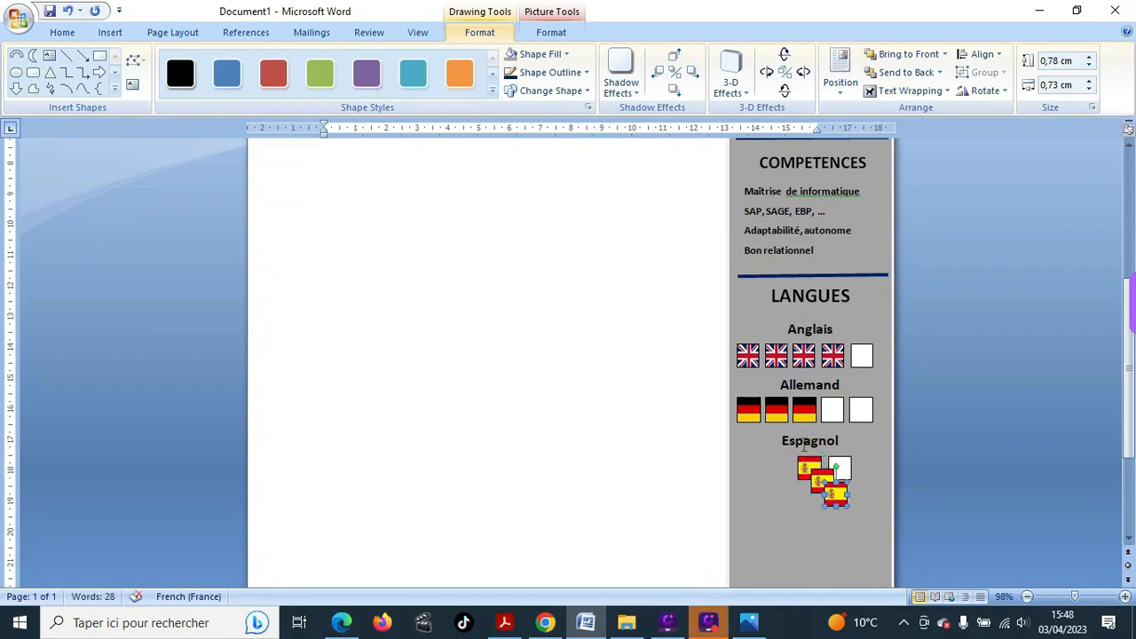
drag(816, 478, 750, 462)
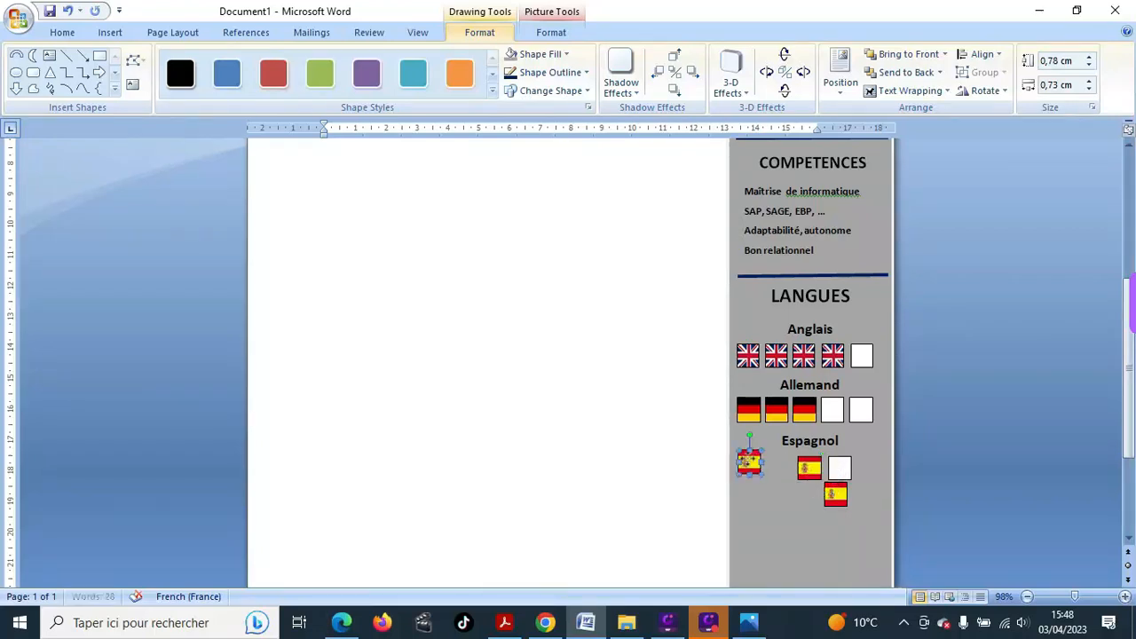
click(835, 493)
drag(835, 493, 776, 462)
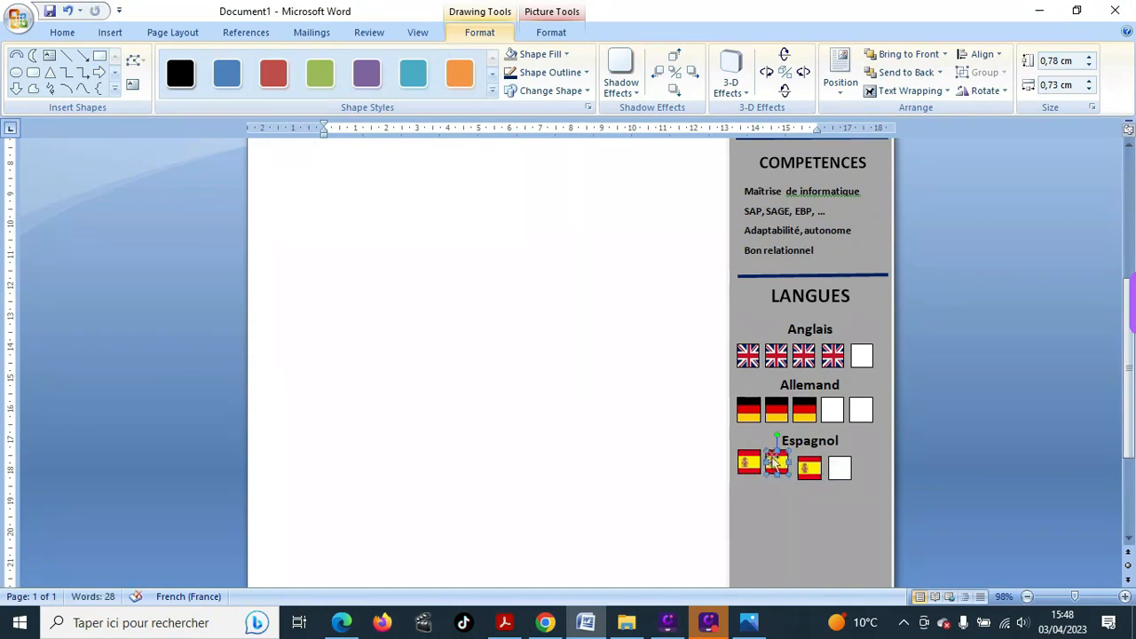
drag(775, 461, 775, 464)
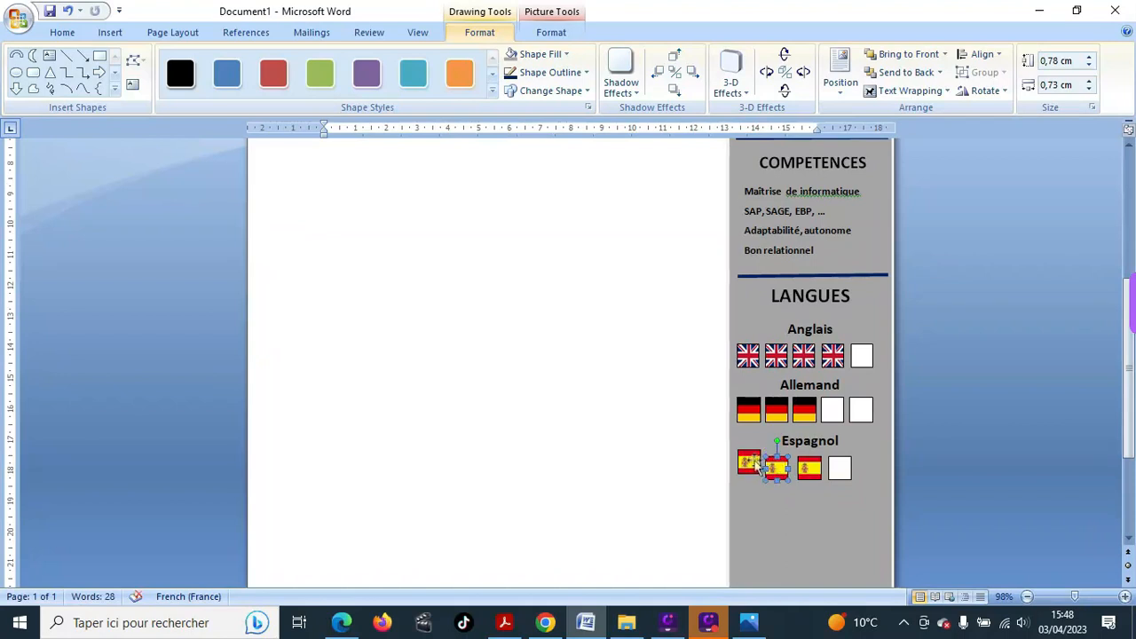
- Line up the three Spanish flags with the empty square tucked beside the third
click(756, 465)
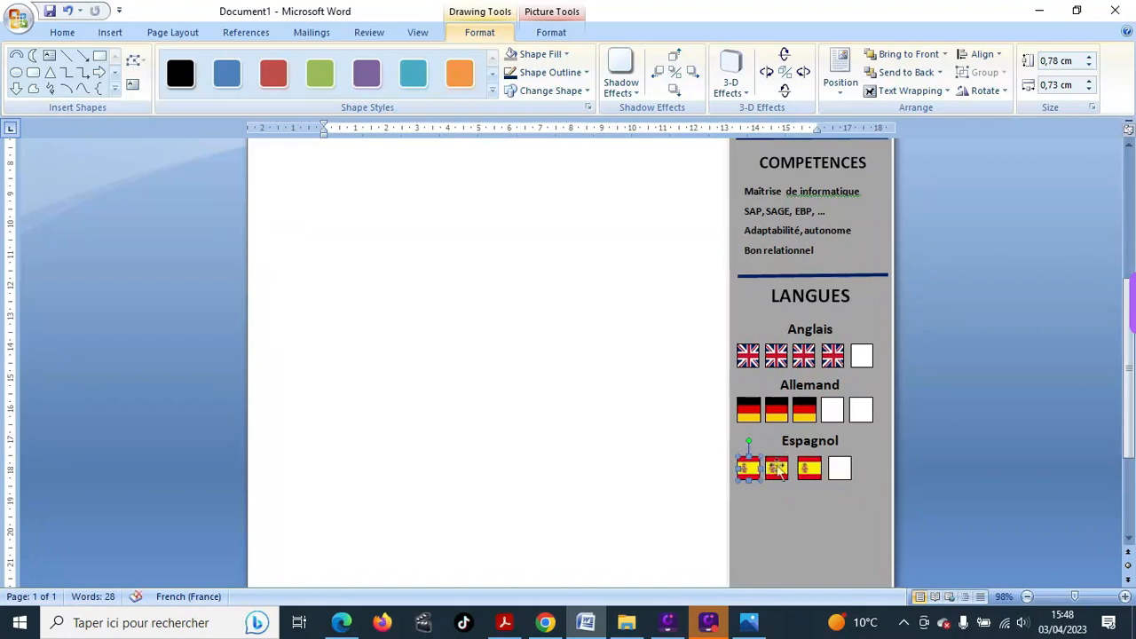
click(777, 470)
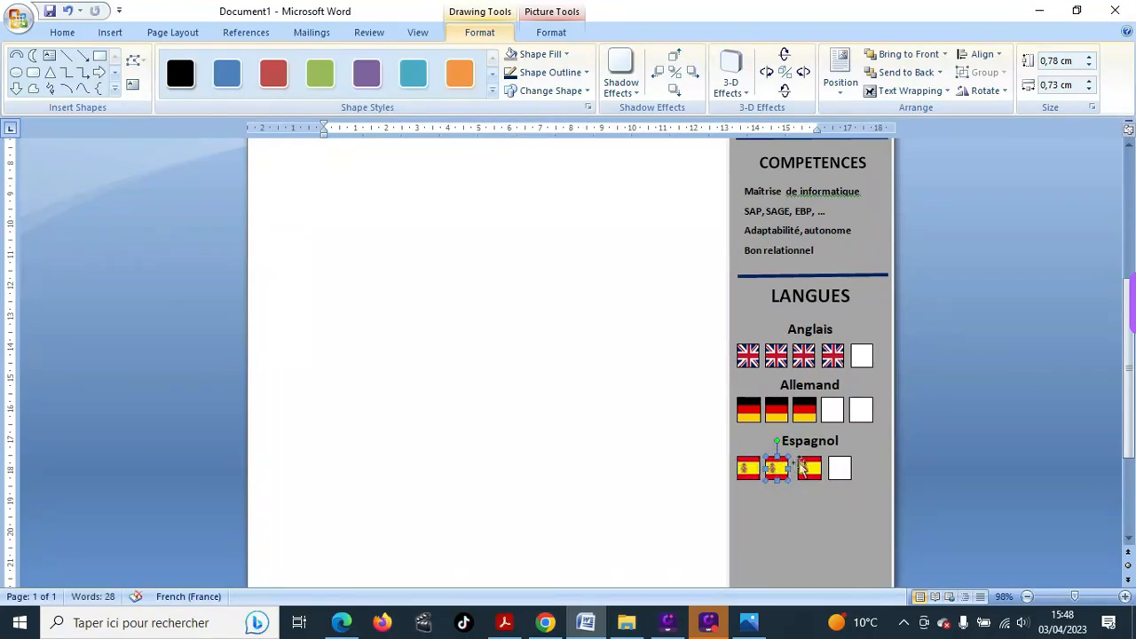
click(810, 467)
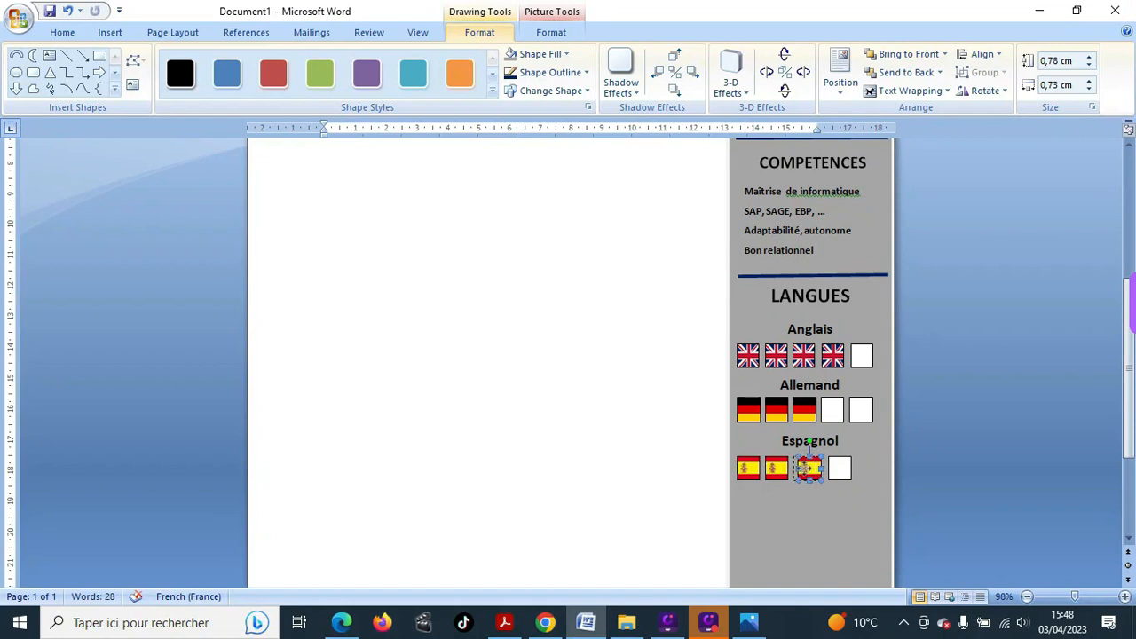
drag(809, 468, 833, 467)
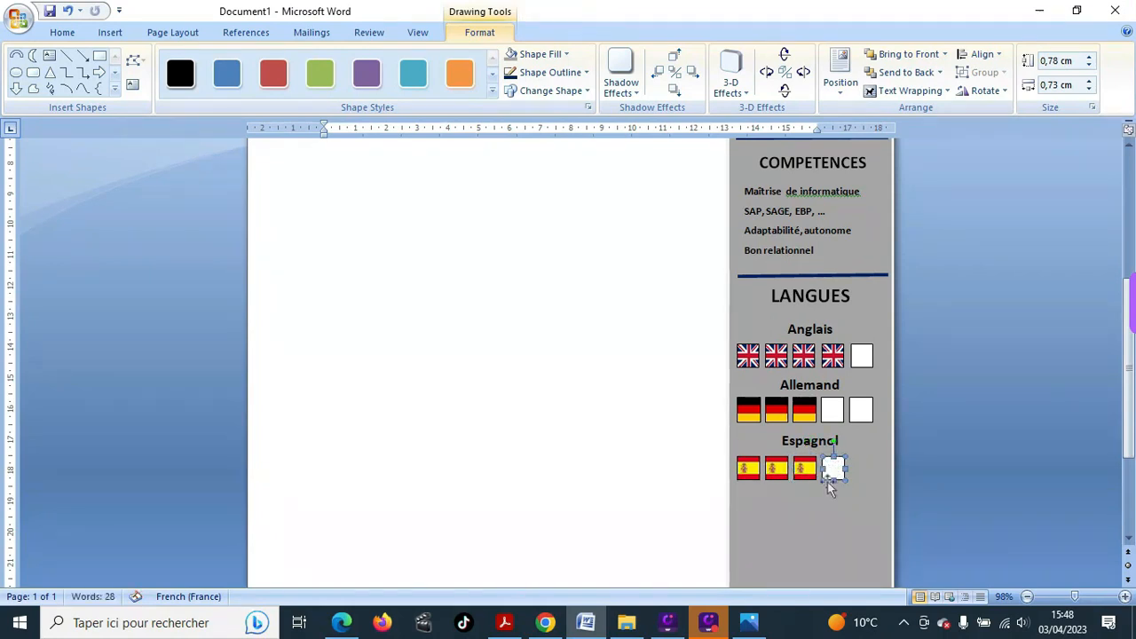
click(826, 486)
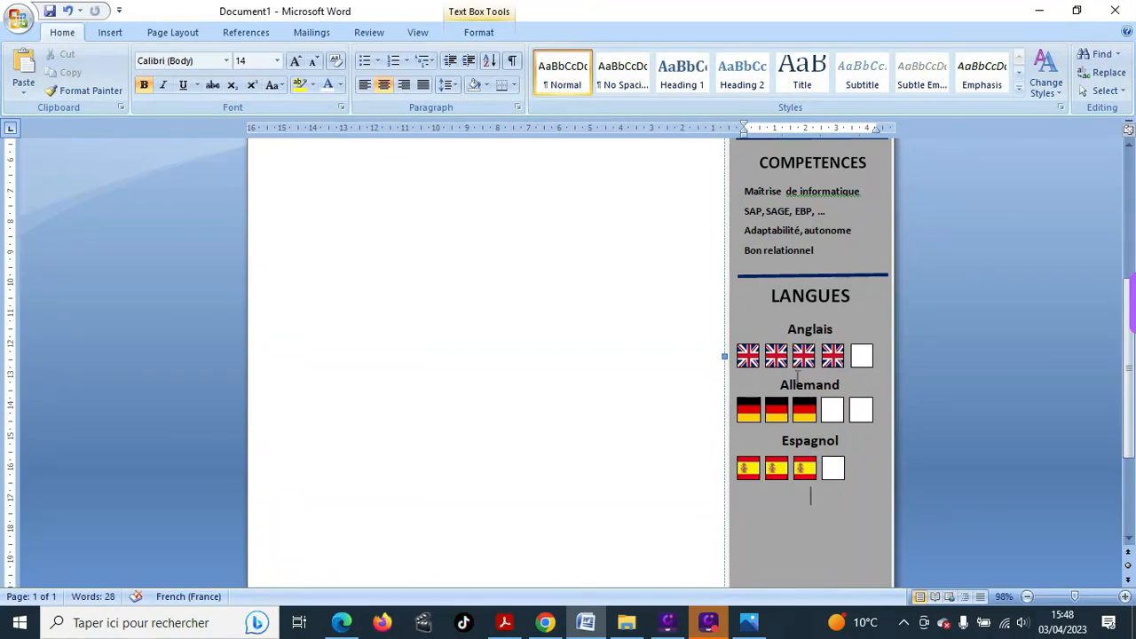
- Copy the empty square to the end of the row, making two empty boxes
click(803, 470)
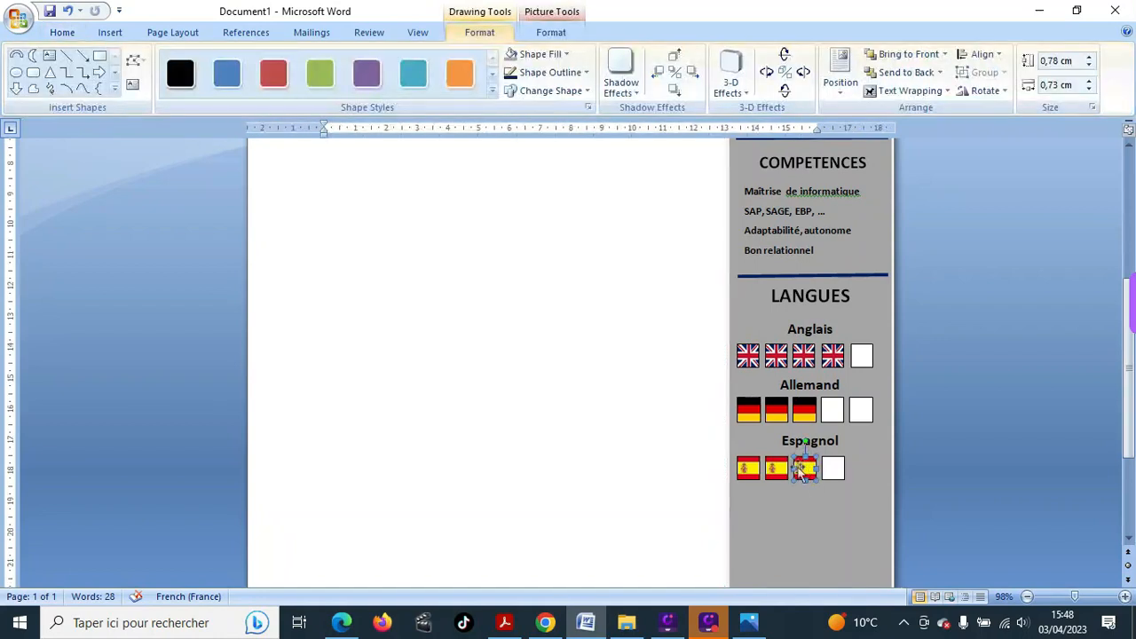
click(748, 470)
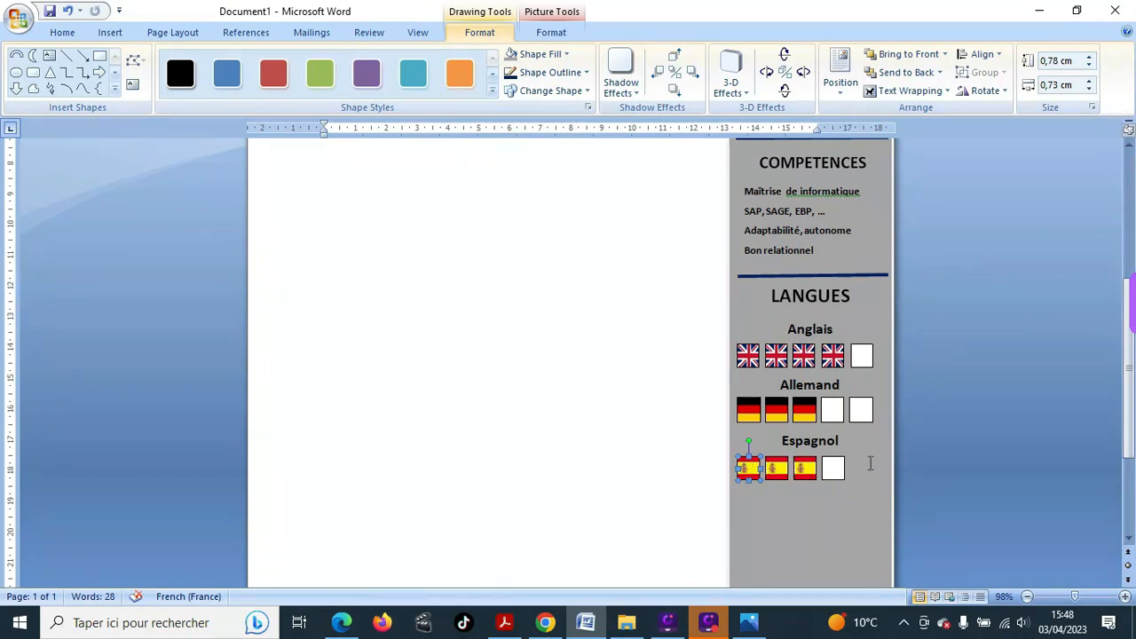
click(868, 469)
click(835, 469)
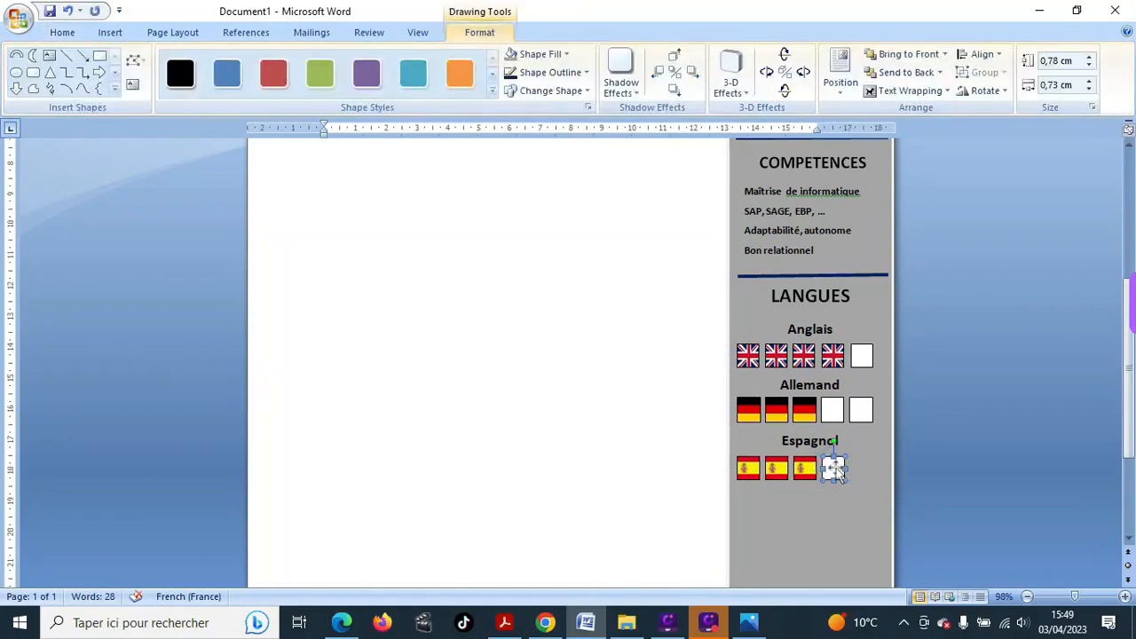
drag(836, 472, 865, 467)
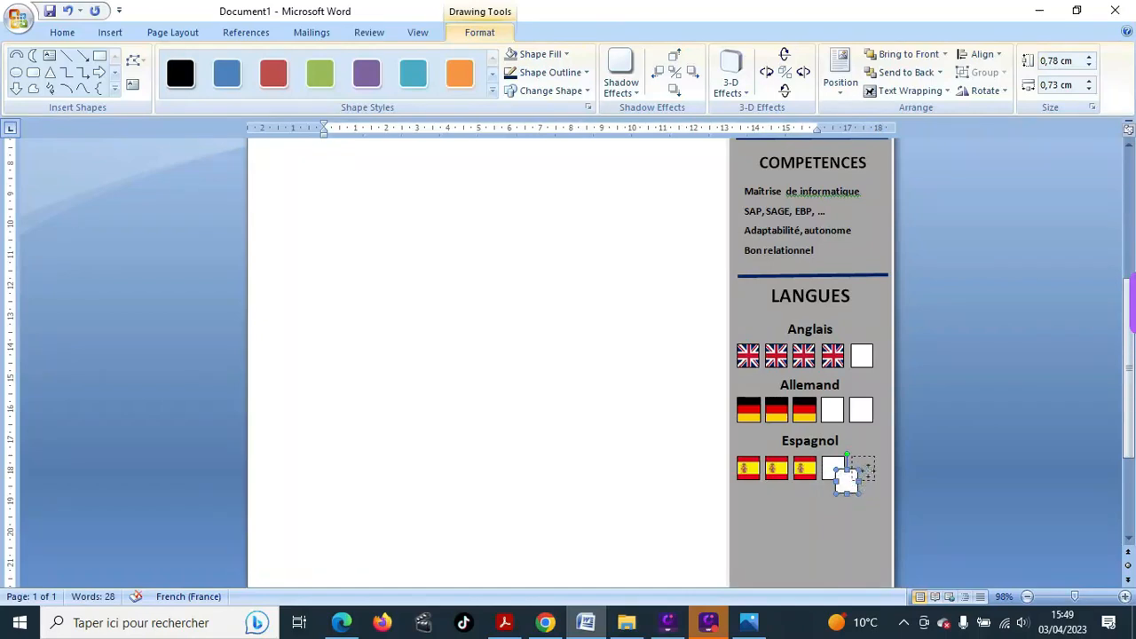
click(836, 520)
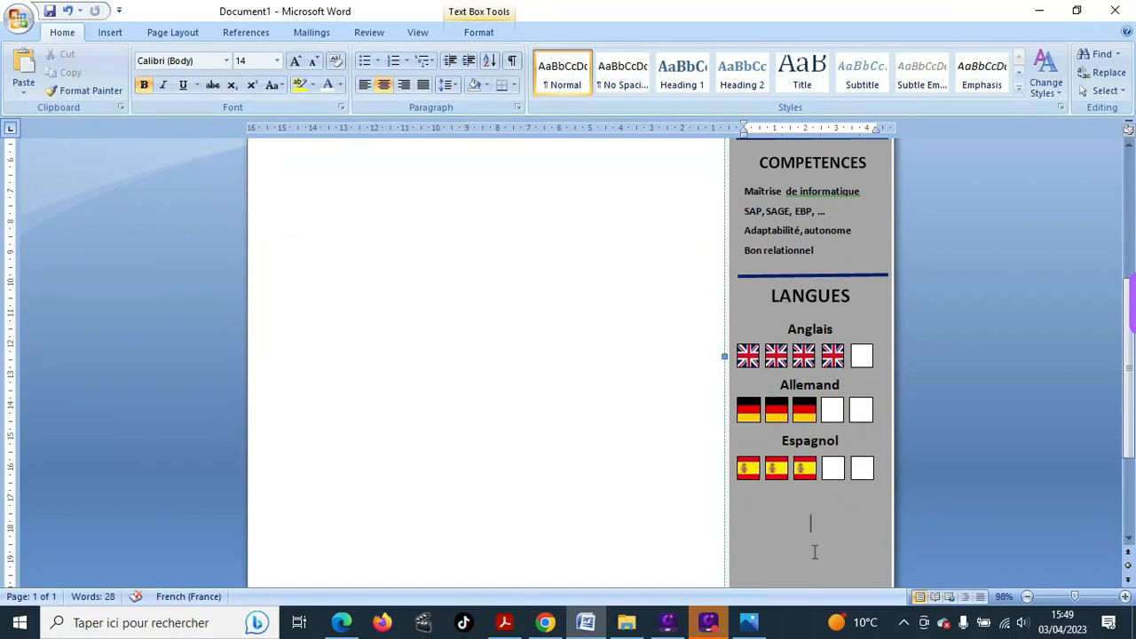
- Type the heading 'Italien' below the Spanish flags and start a new line after it
click(847, 439)
text(Italien)
key(Return)
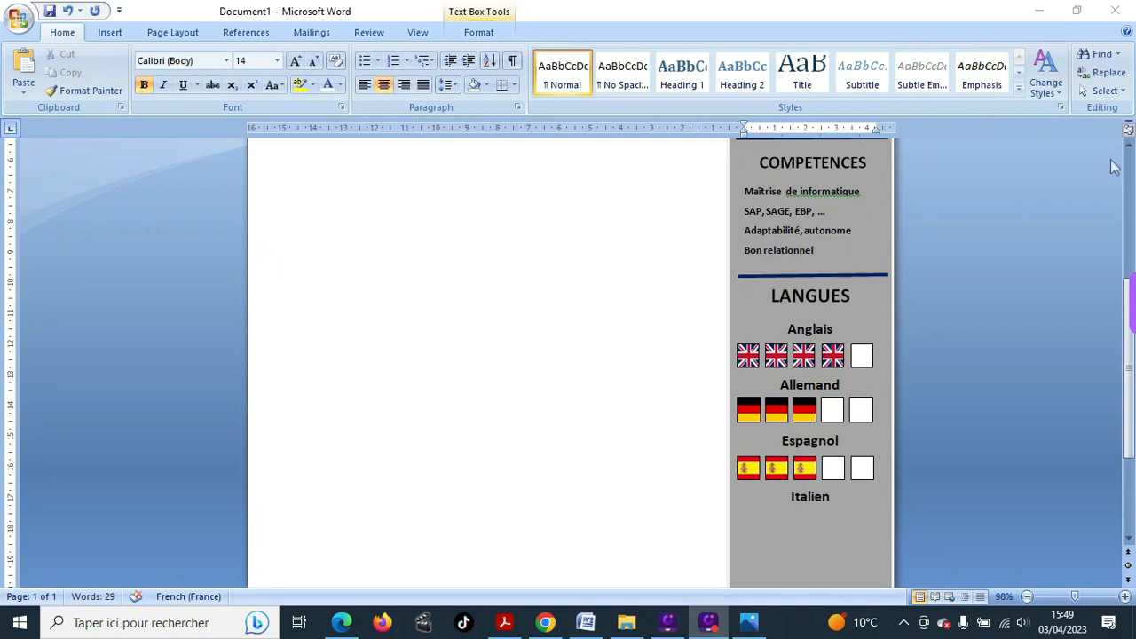
scroll(1087, 120, down, 1)
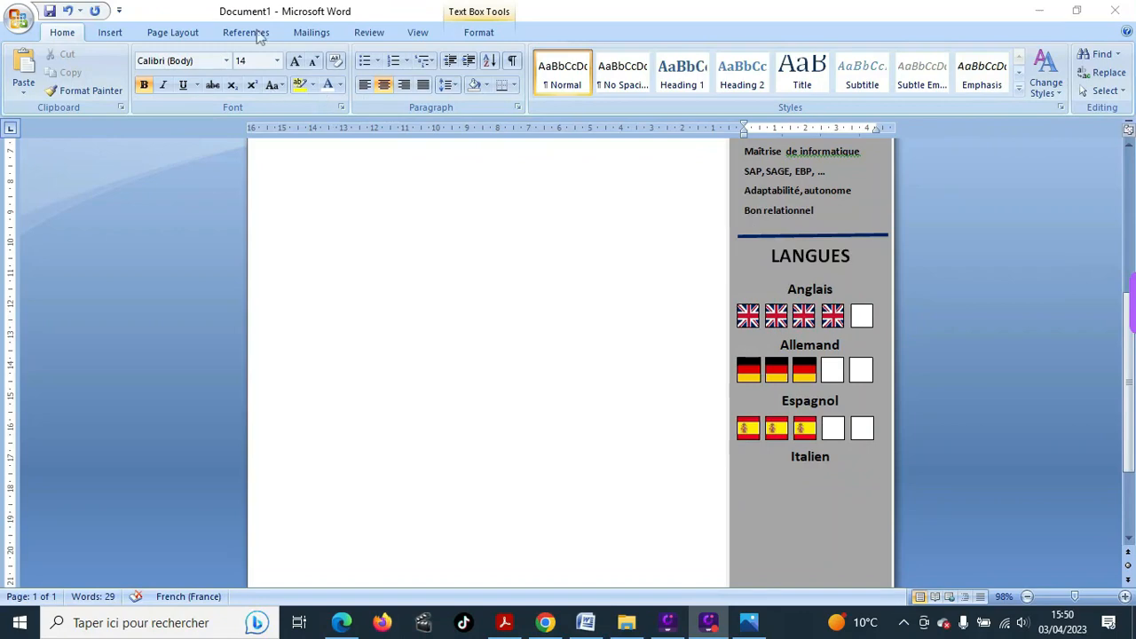
- Draw a small Rectangle square below the Italien heading
click(108, 30)
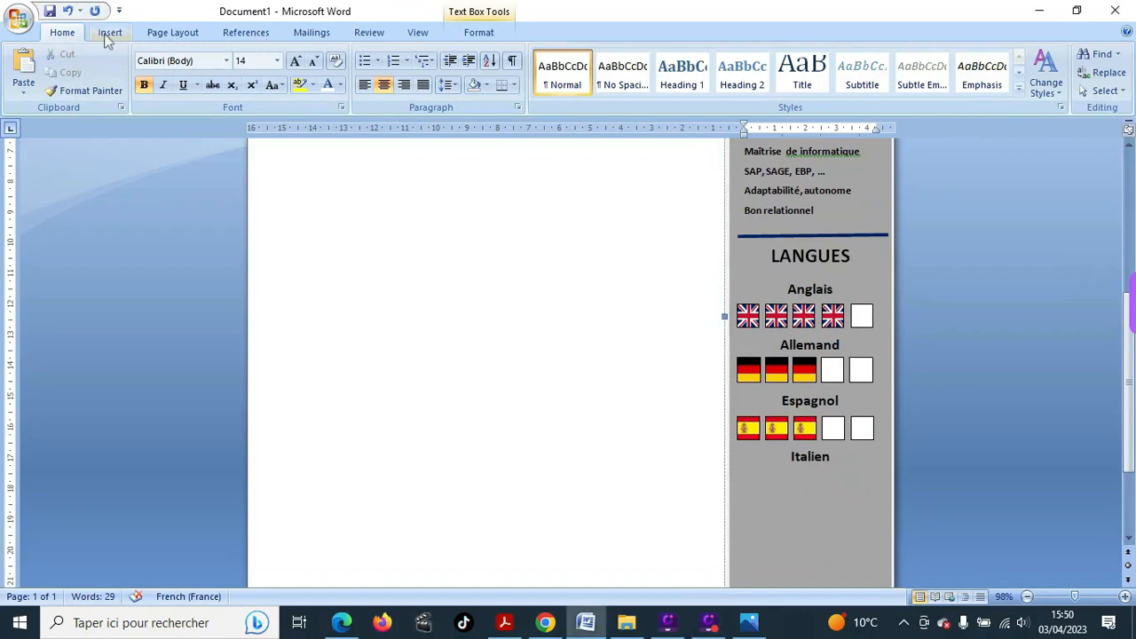
click(107, 34)
click(251, 86)
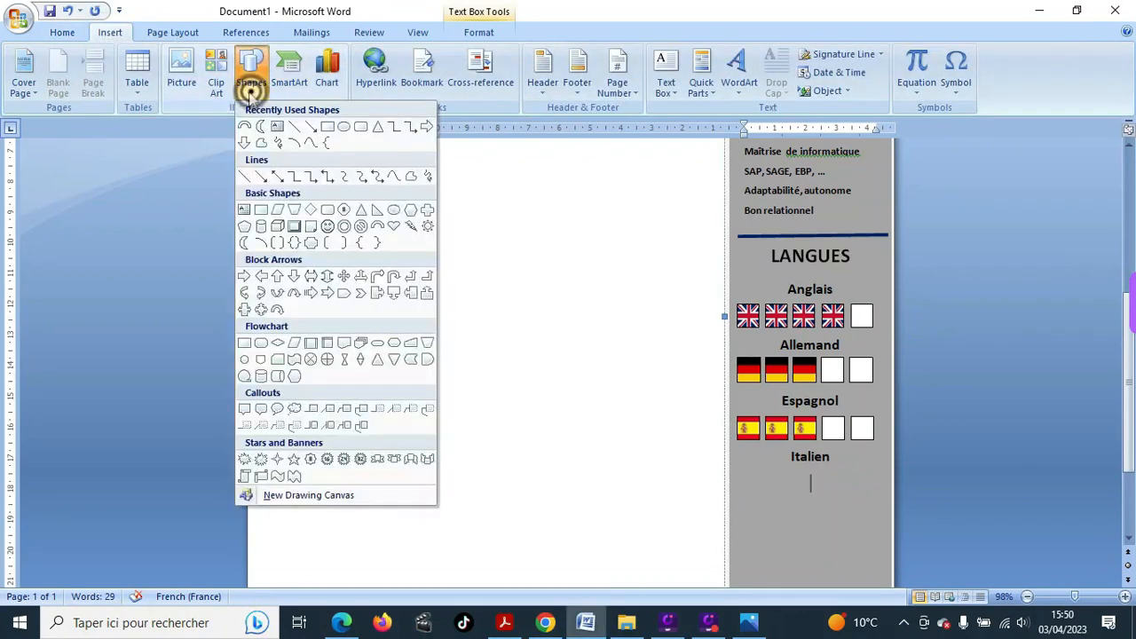
click(328, 126)
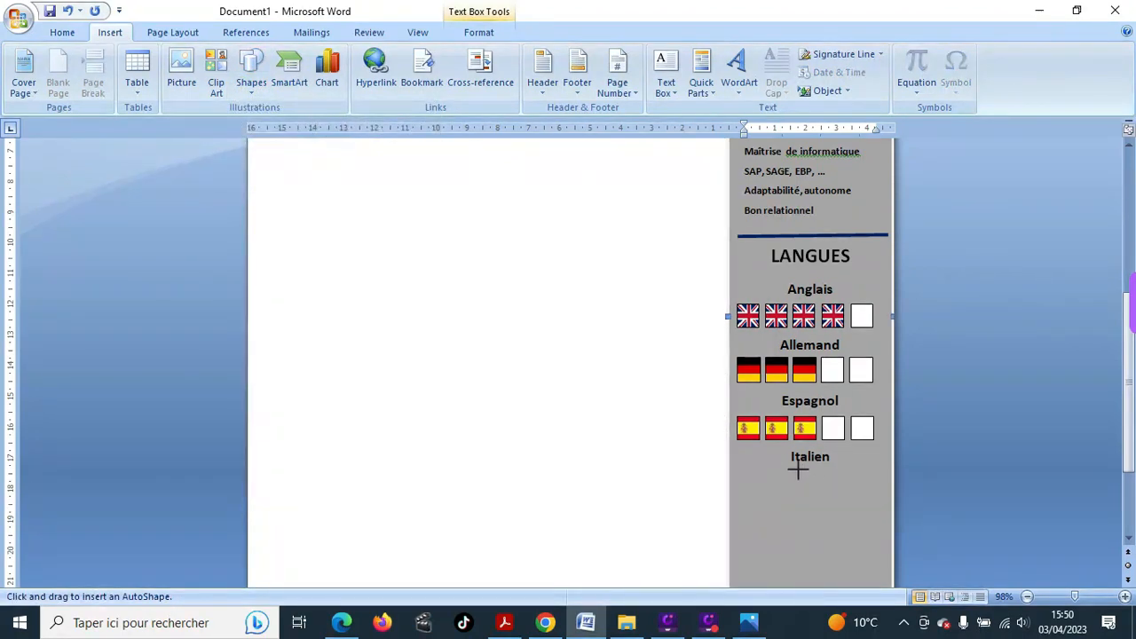
drag(800, 470, 823, 497)
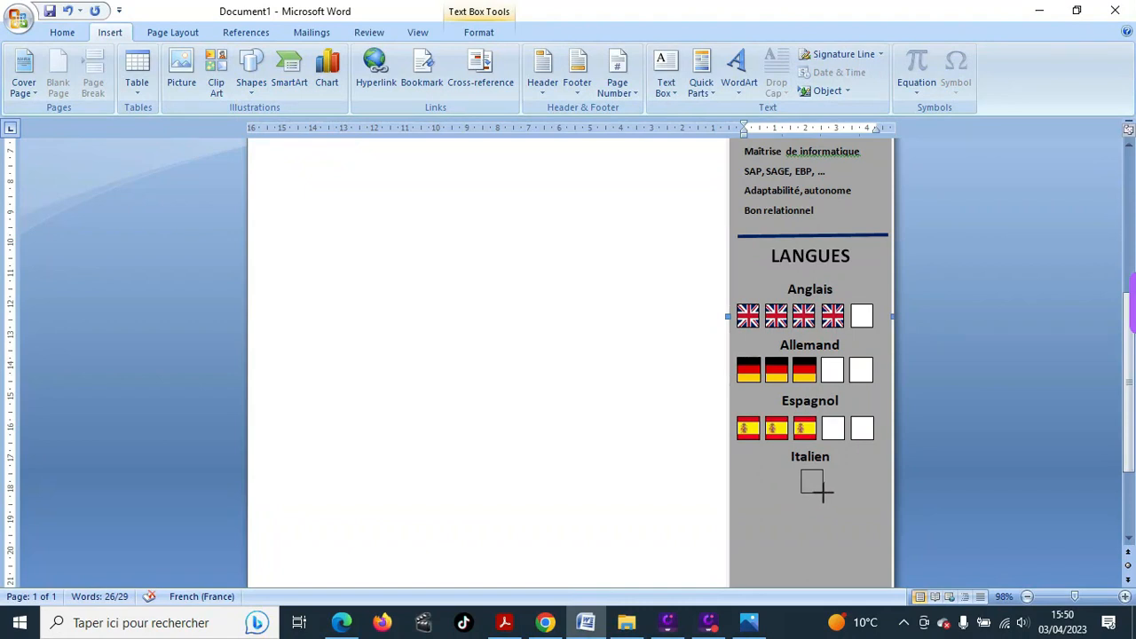
drag(821, 490, 823, 493)
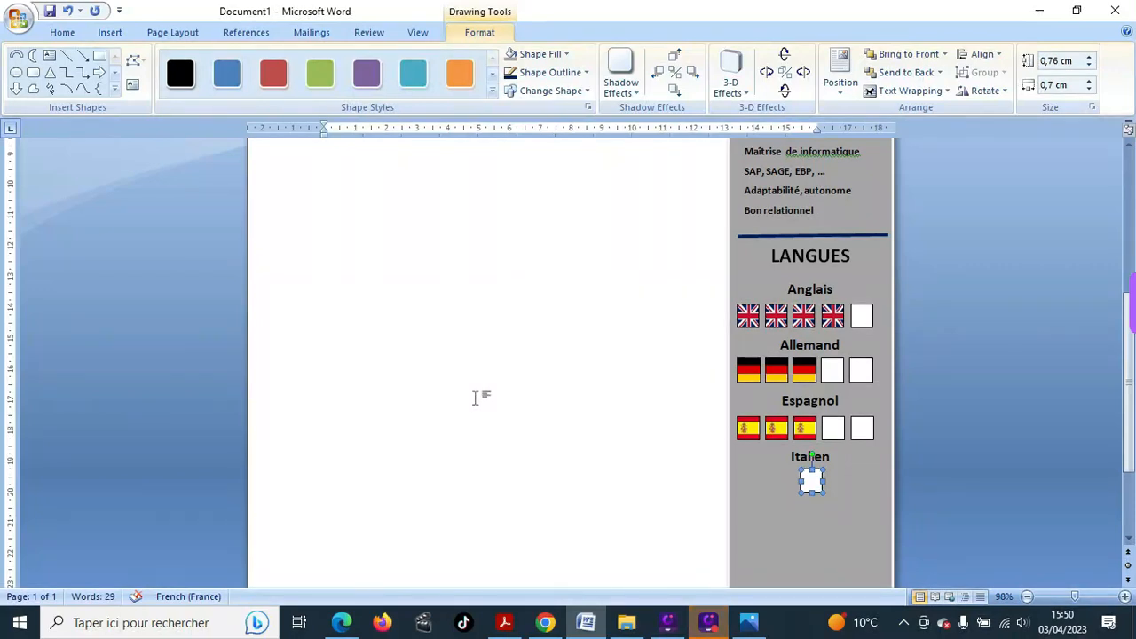
- Duplicate the square three times with Ctrl+D and drag one copy to the right
key(ctrl+d)
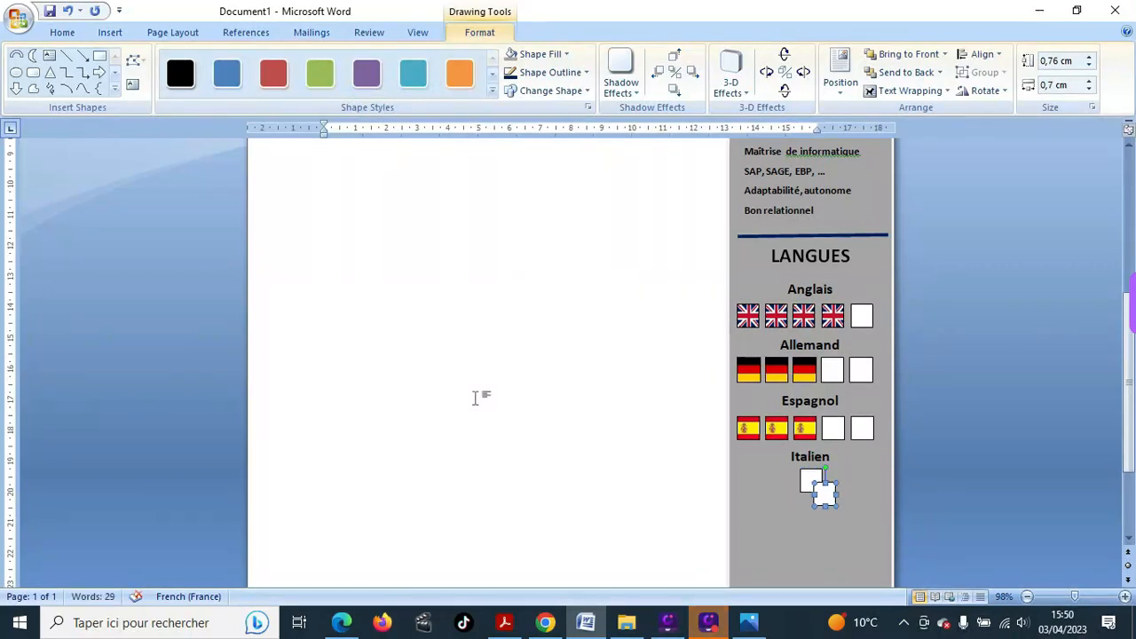
key(ctrl+d)
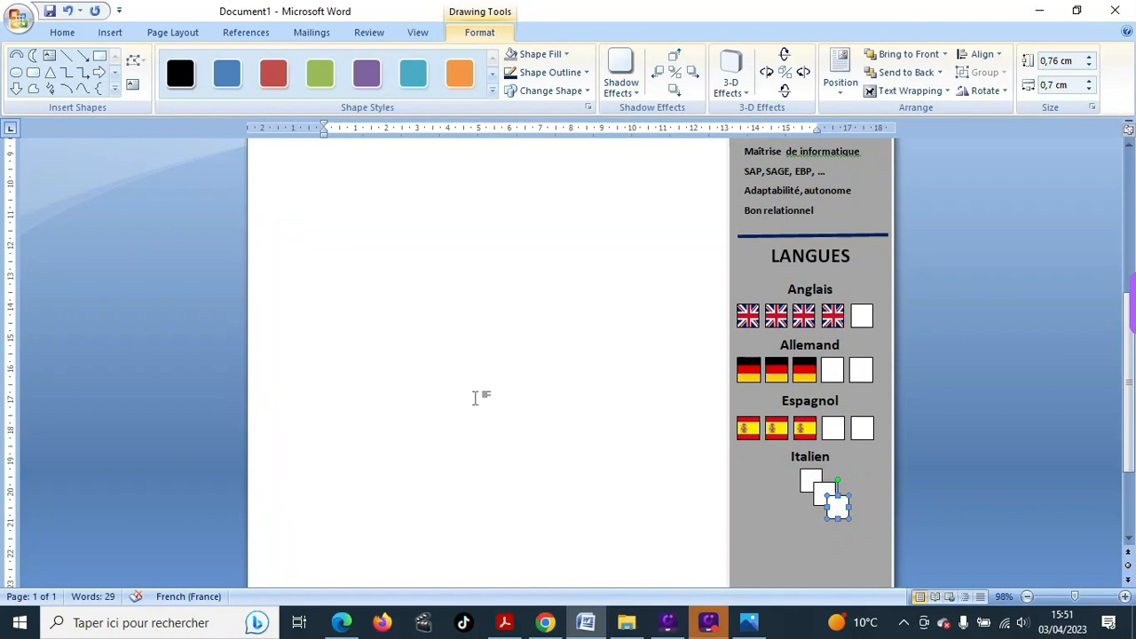
key(ctrl+d)
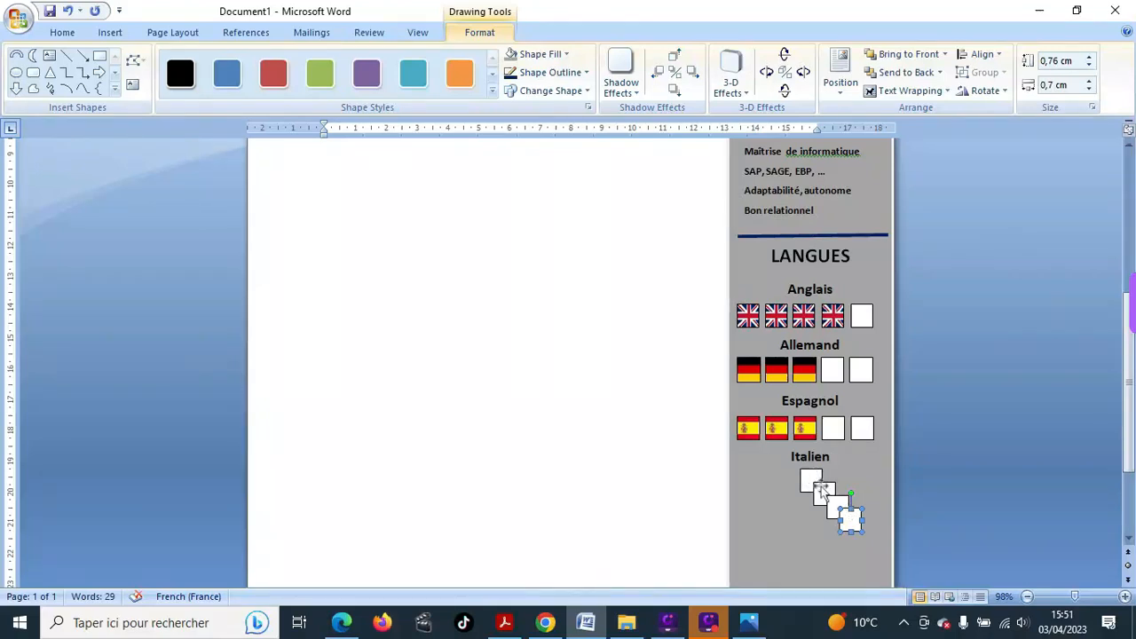
click(823, 490)
drag(823, 490, 854, 483)
click(811, 484)
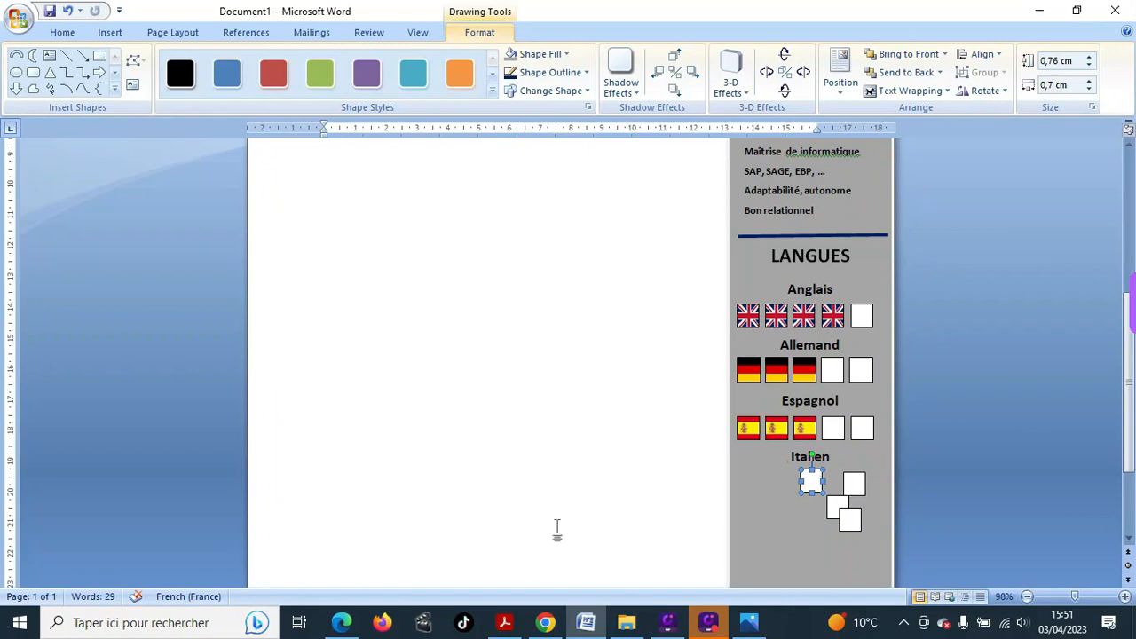
- Change the Chrome image search to 'drapeau italien'
click(545, 622)
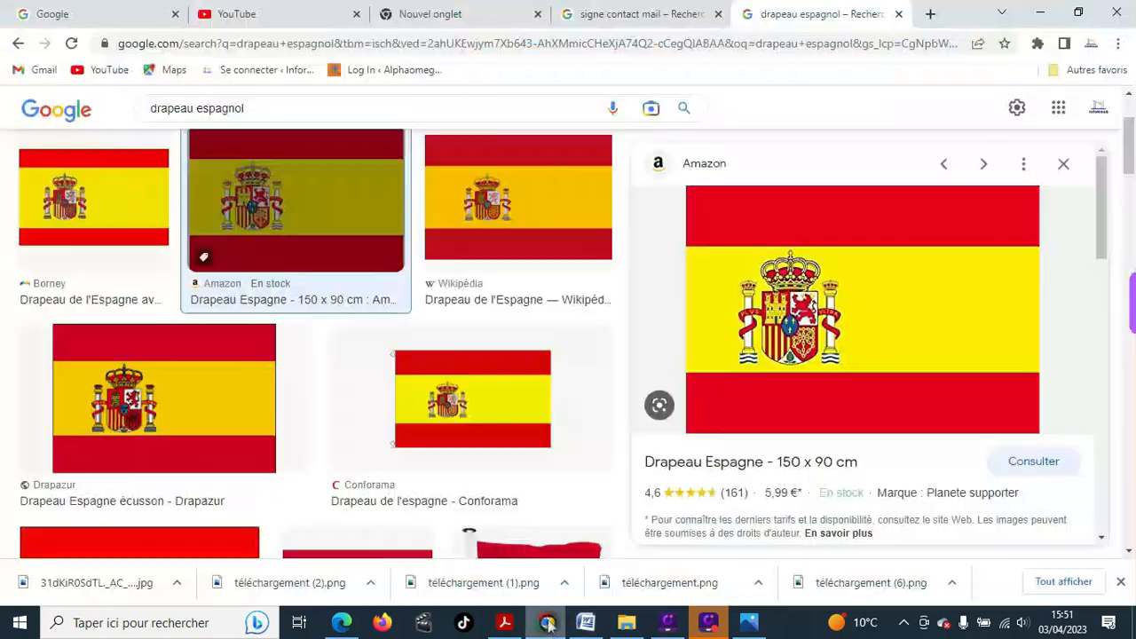
click(249, 108)
key(BackSpace)
key(BackSpace)
key(BackSpace)
key(BackSpace)
key(BackSpace)
key(BackSpace)
key(BackSpace)
key(BackSpace)
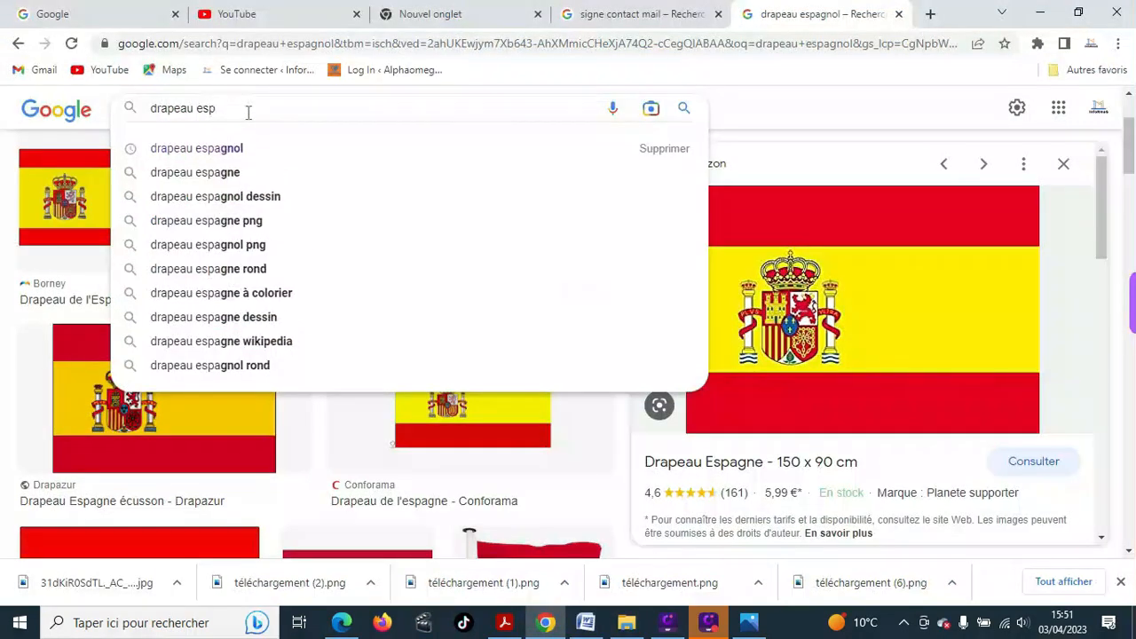
text(italien)
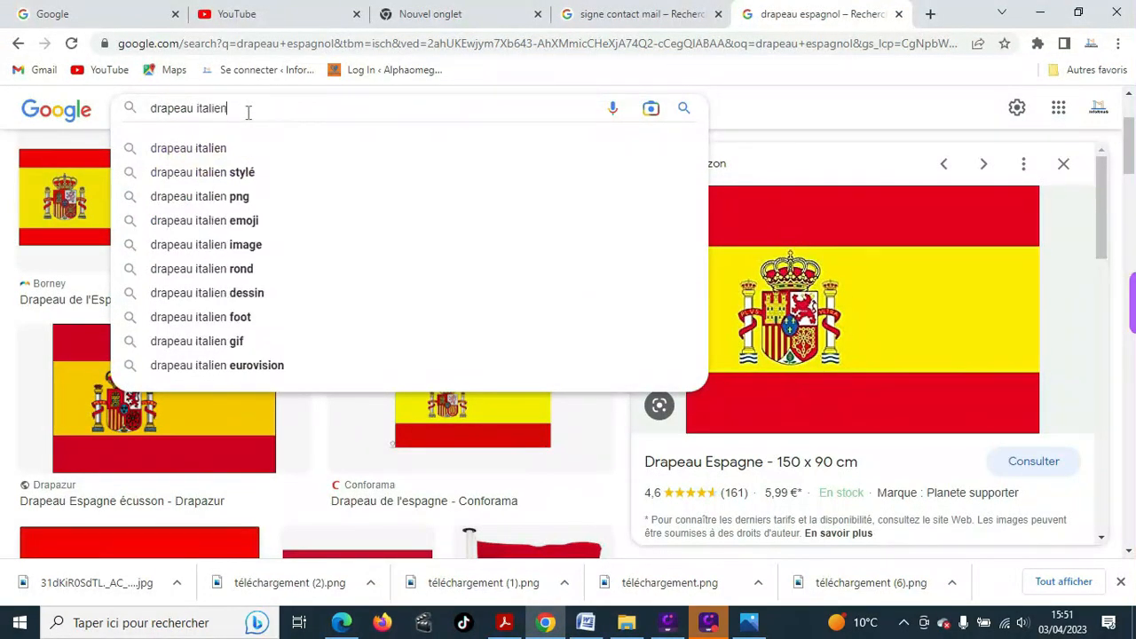
key(Return)
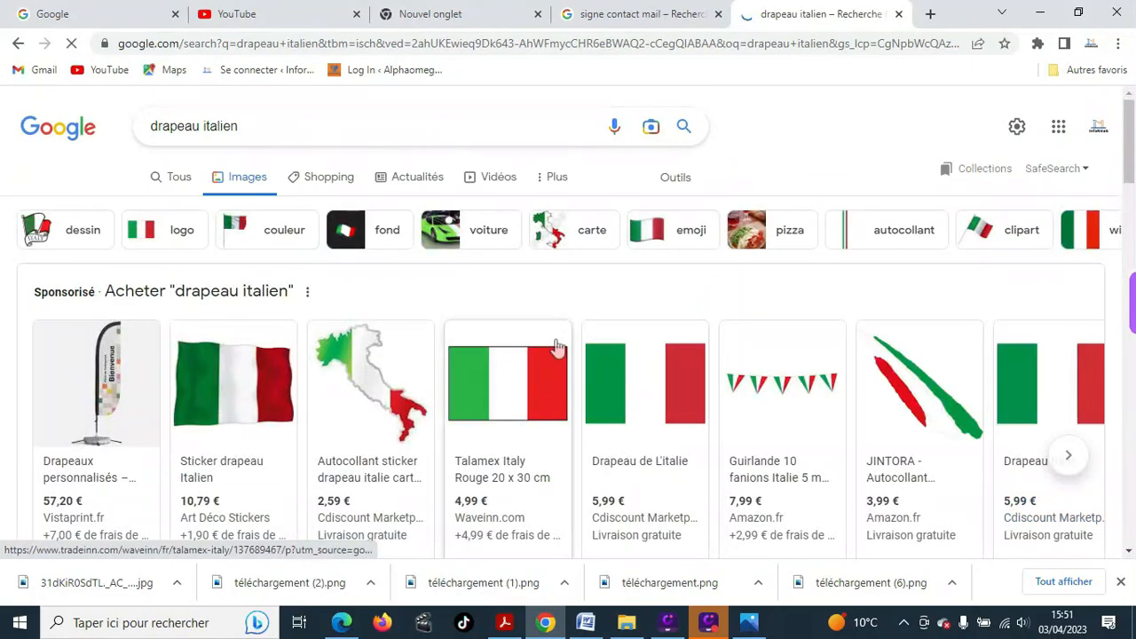
scroll(568, 351, down, 3)
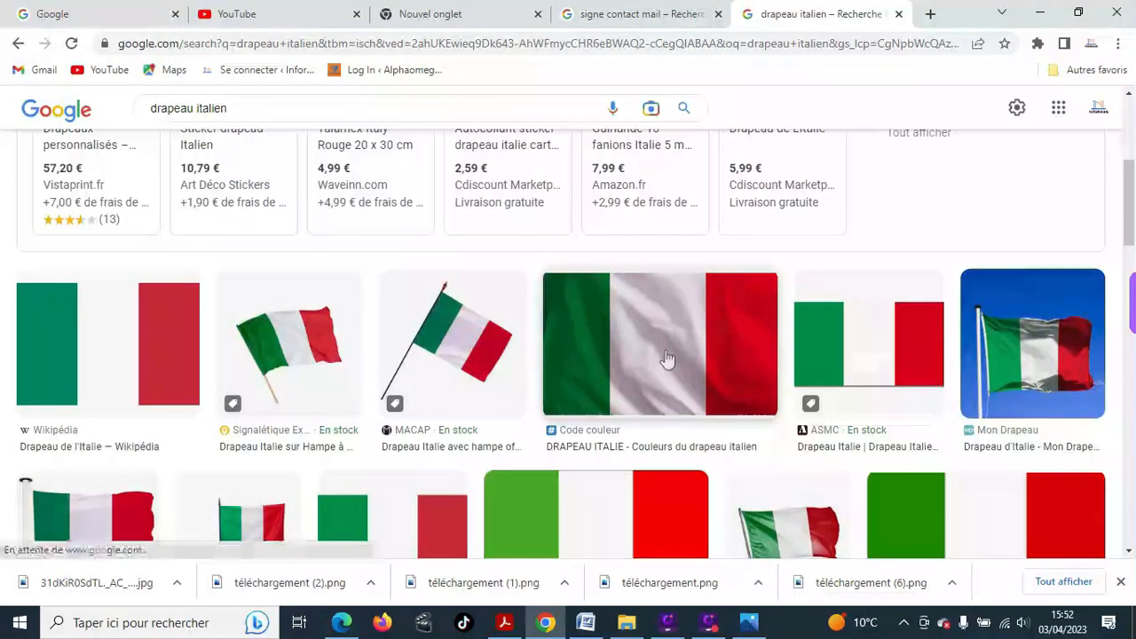
- Save an Italian flag image as téléchargement.jpg and return to the Word CV
right_click(667, 355)
click(750, 503)
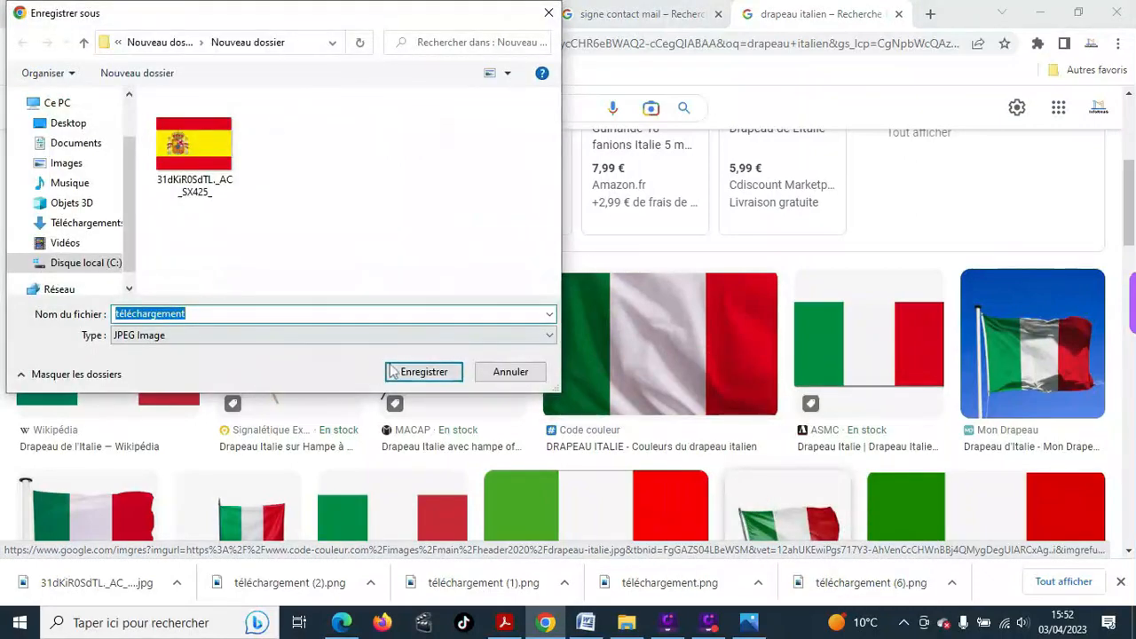
click(410, 373)
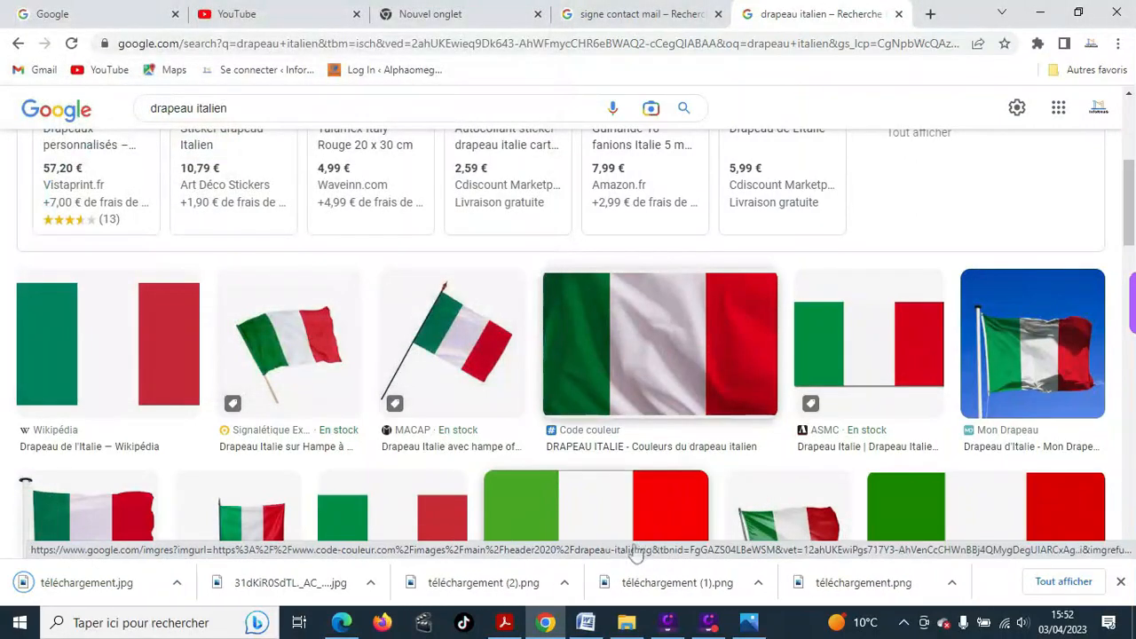
click(585, 622)
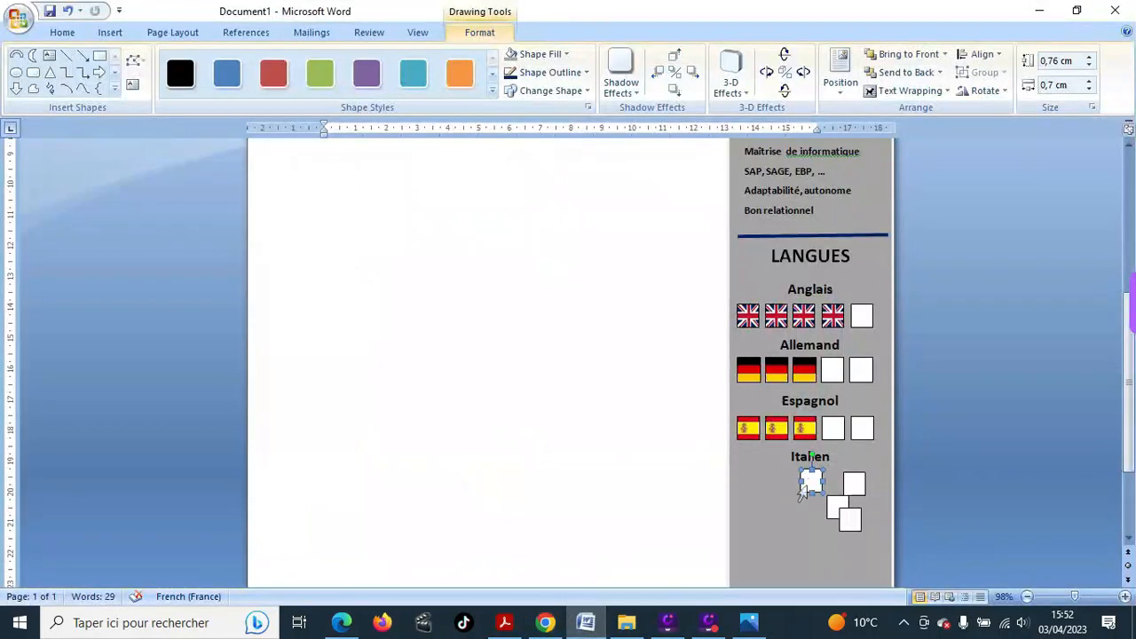
- Fill the small square under Italien with the saved Italian flag picture
click(550, 60)
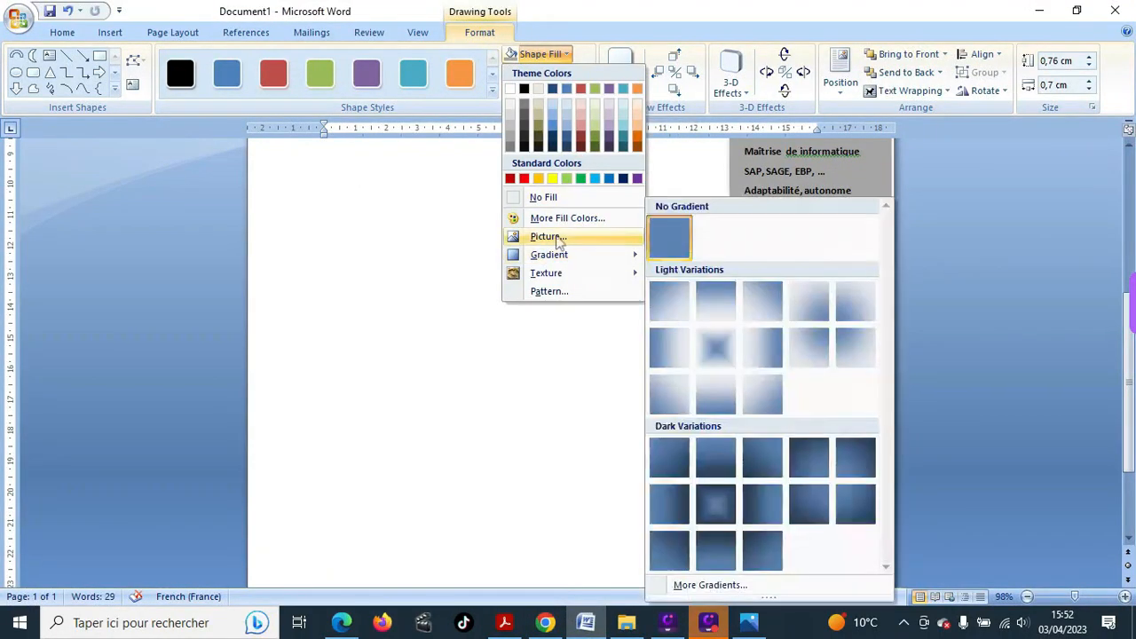
click(548, 236)
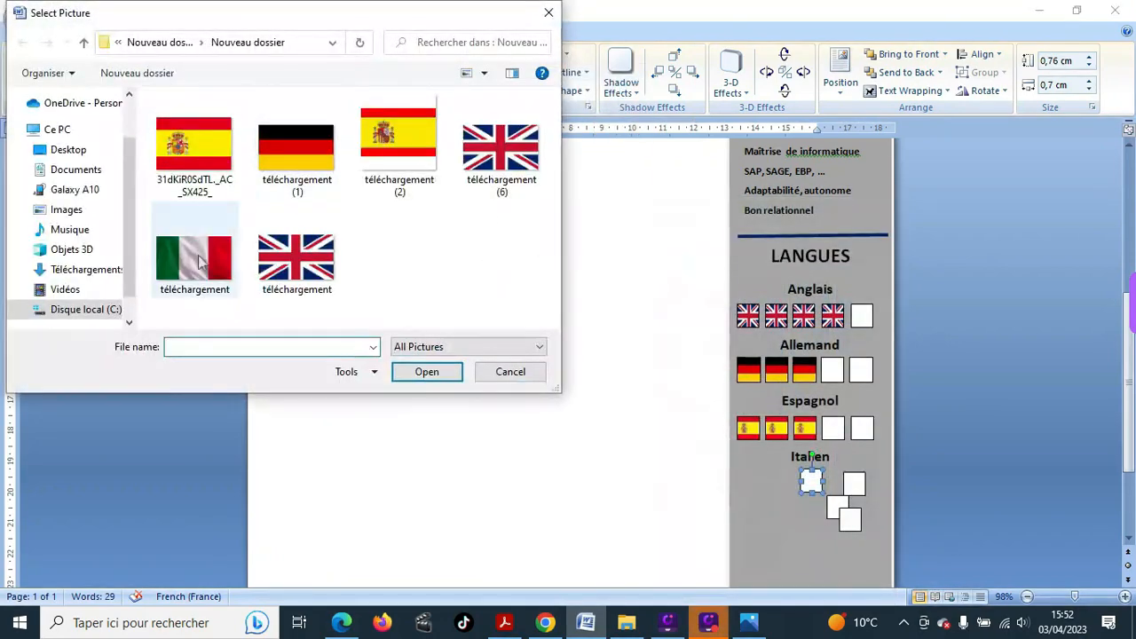
click(199, 260)
click(410, 371)
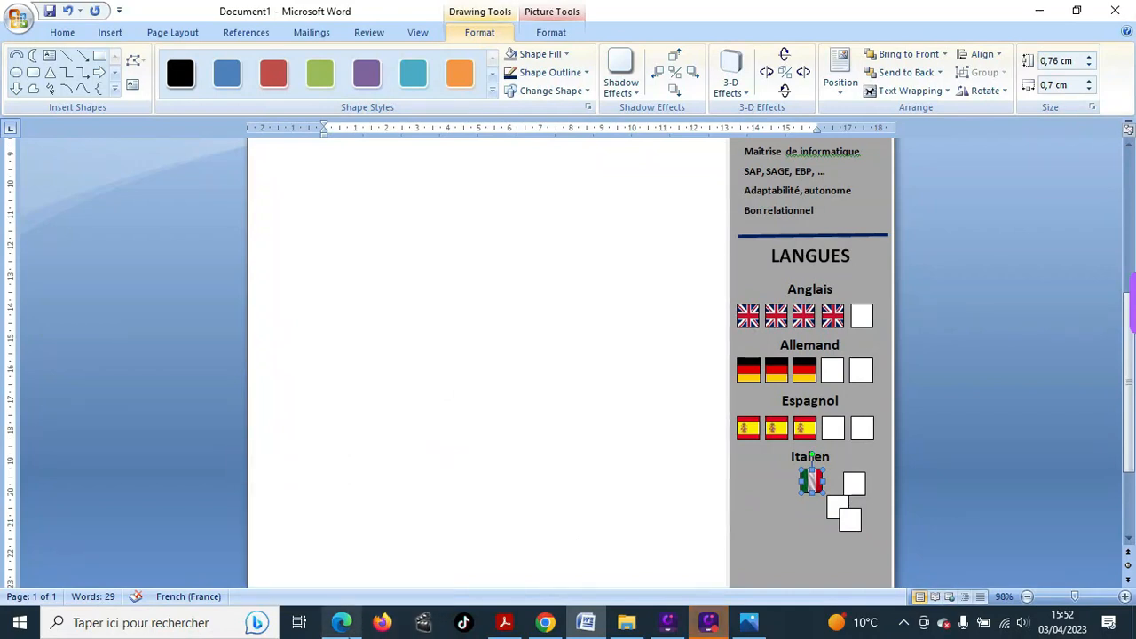
- Paste a copy of the Italian flag and place both flags side by side under Italien
key(ctrl+v)
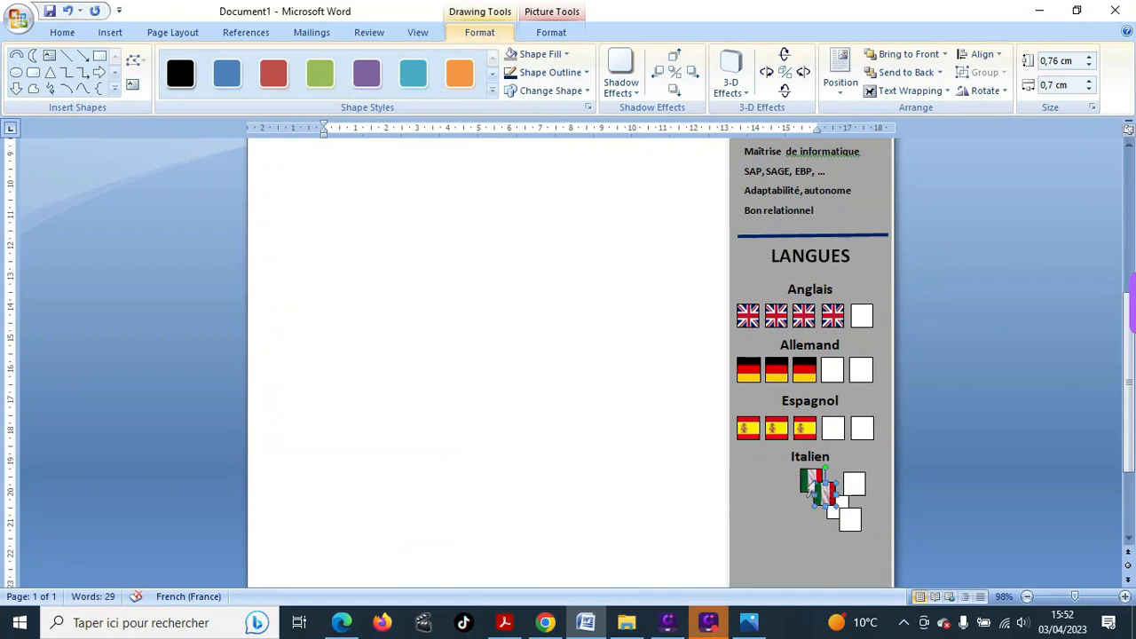
drag(825, 491, 758, 471)
drag(749, 470, 777, 480)
click(748, 471)
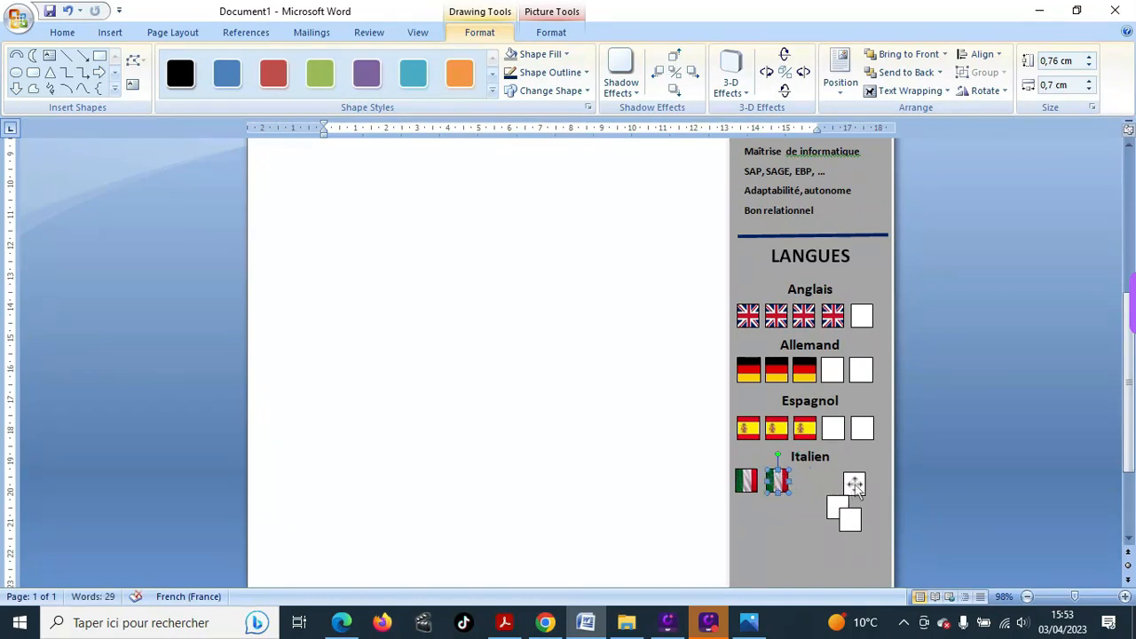
- Move the three empty squares into line after the two Italian flags
click(854, 483)
mouse_move(854, 484)
mouse_down()
mouse_move(806, 484)
mouse_move(837, 494)
mouse_move(829, 473)
mouse_move(836, 480)
mouse_up()
click(838, 506)
click(849, 518)
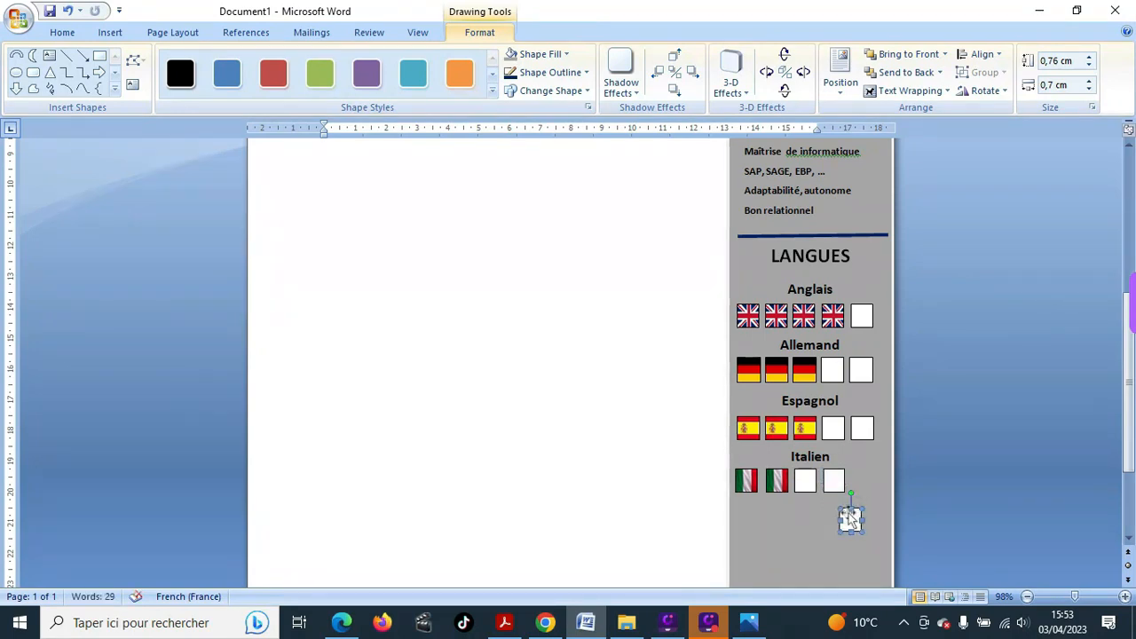
drag(849, 518, 862, 480)
click(773, 549)
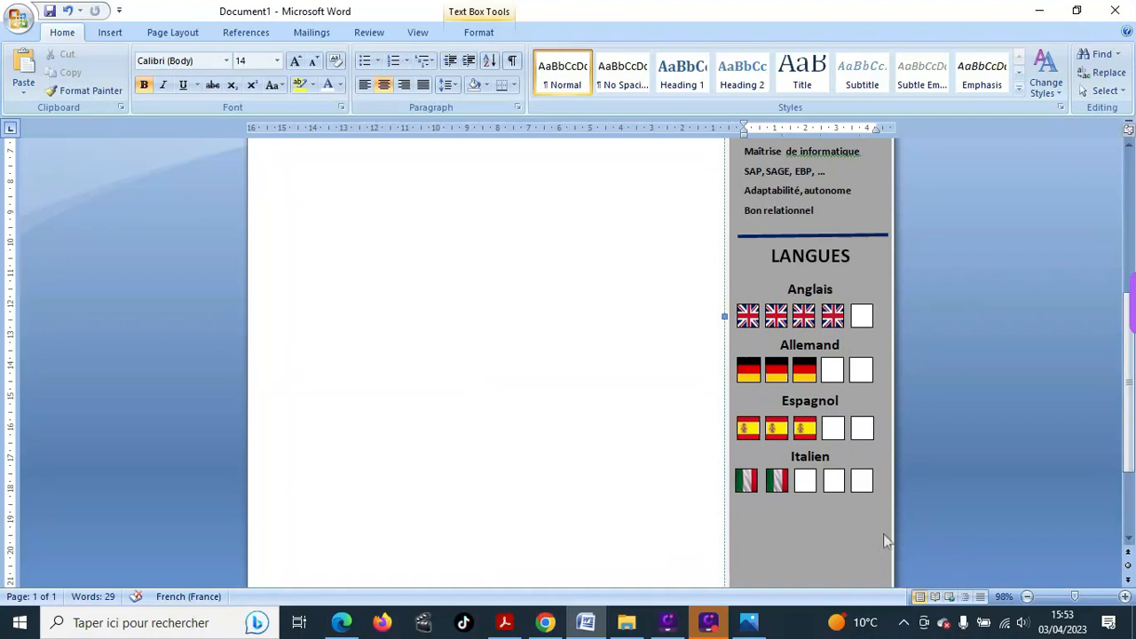
scroll(810, 479, down, 2)
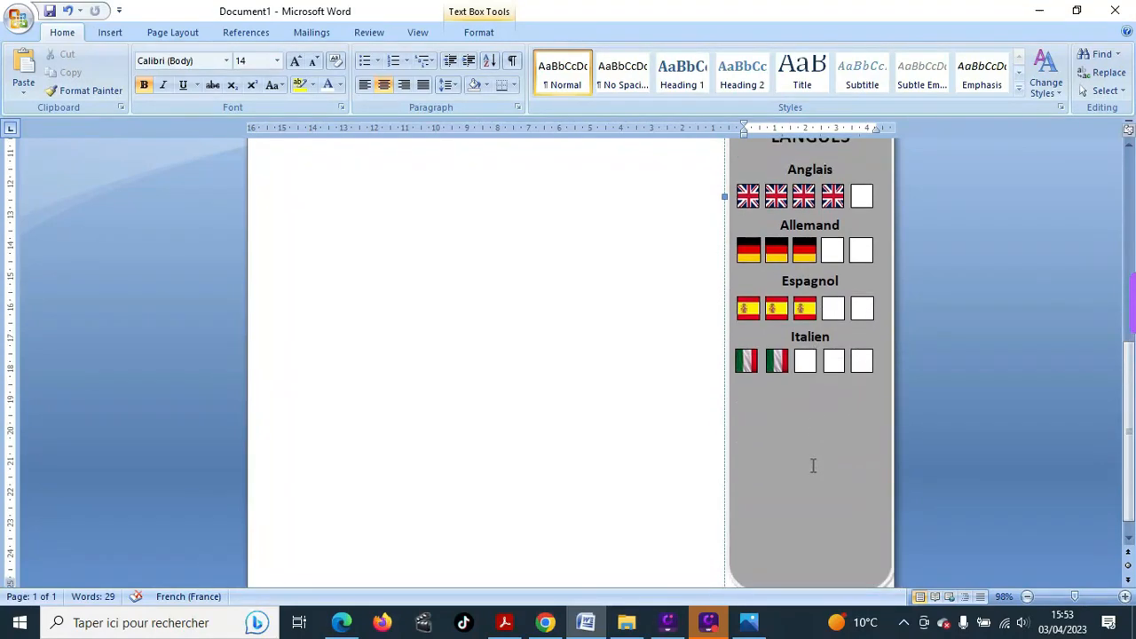
scroll(812, 467, up, 4)
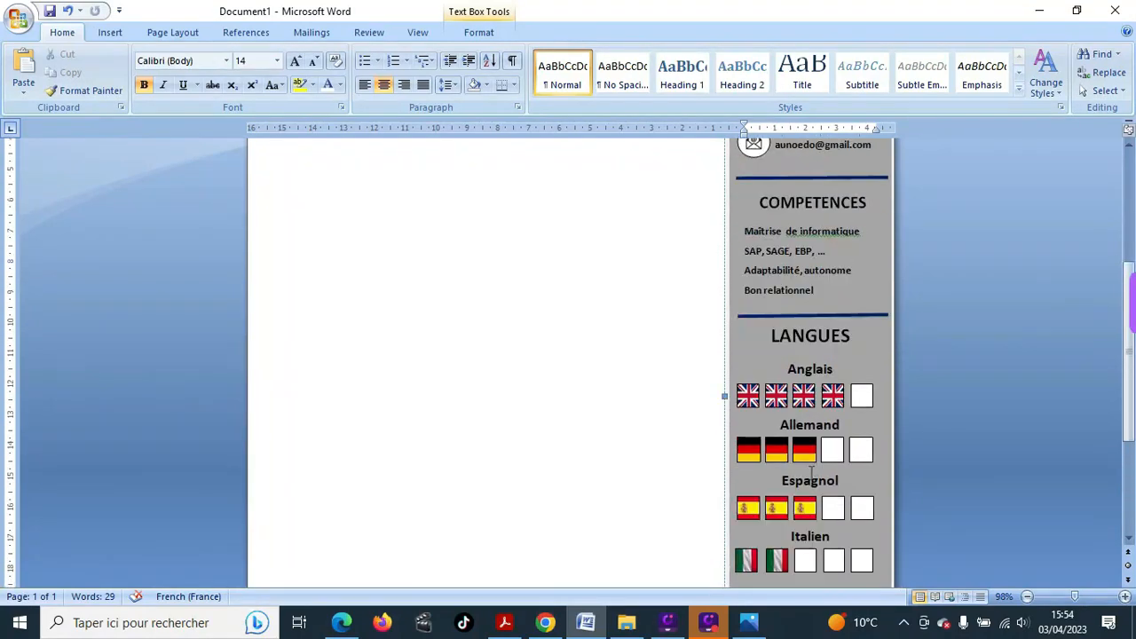
scroll(831, 471, up, 6)
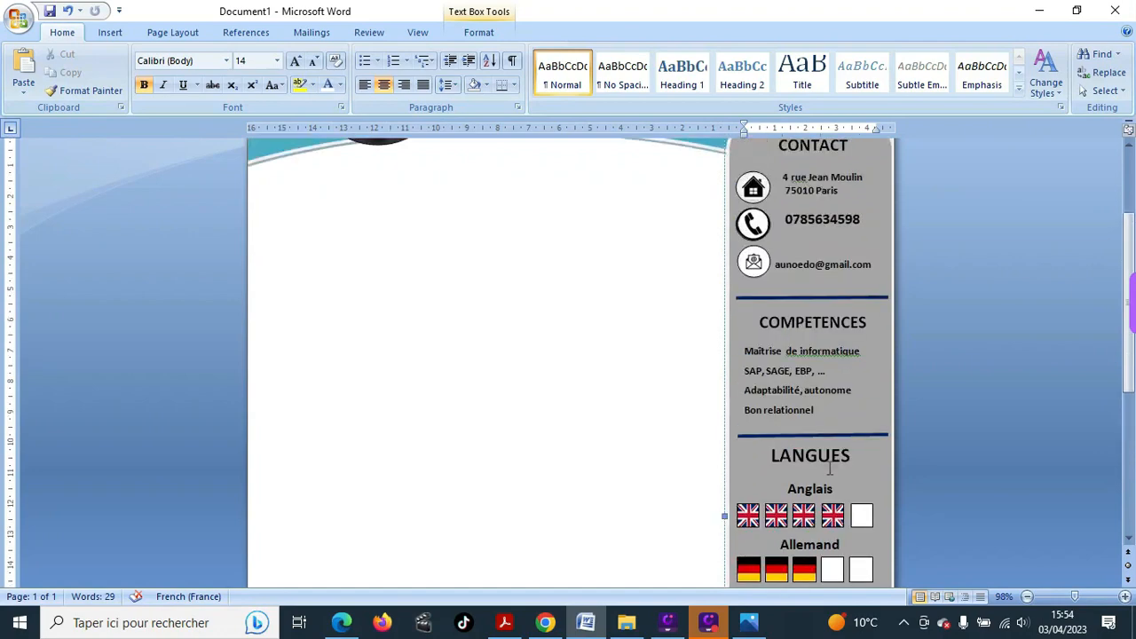
scroll(830, 473, down, 2)
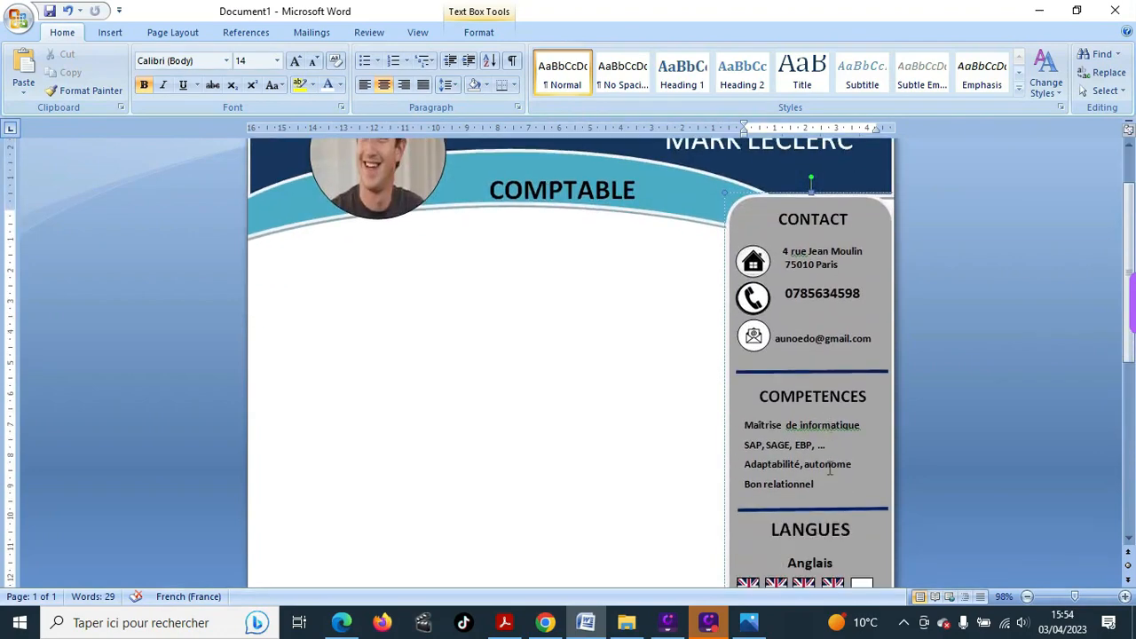
scroll(830, 471, up, 1)
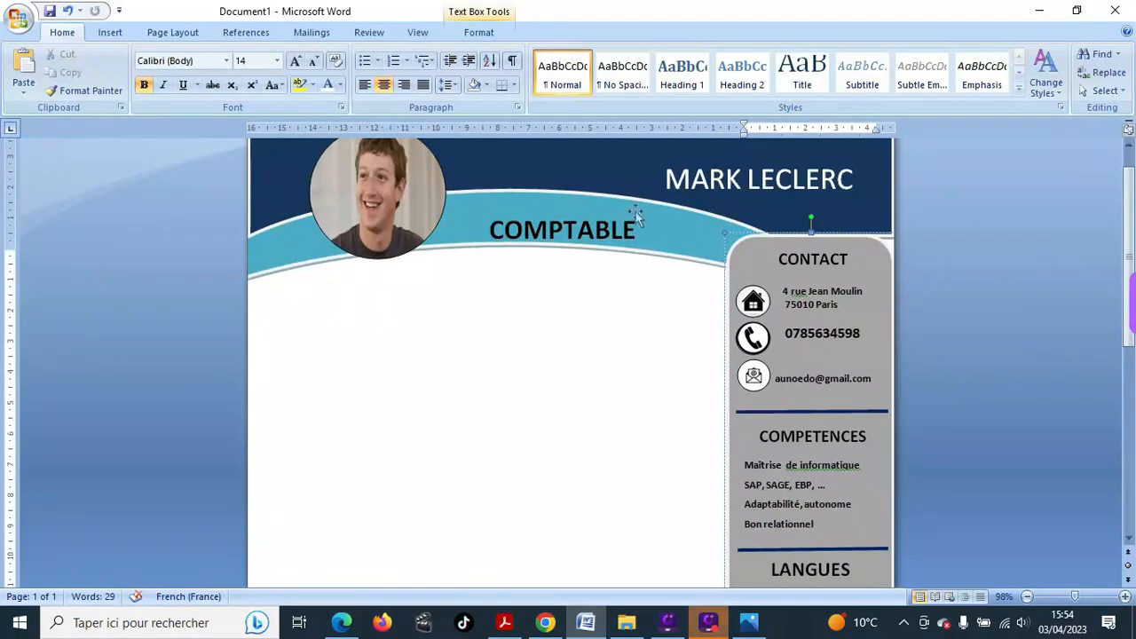
scroll(477, 322, down, 2)
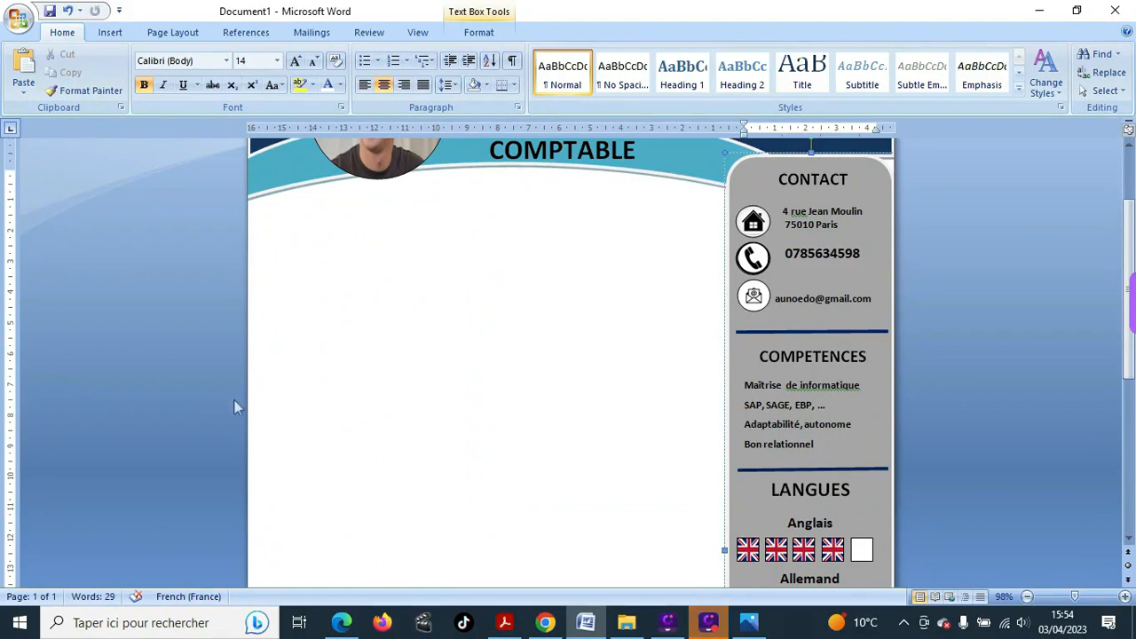
scroll(337, 441, down, 3)
- Draw a long Pentagon block arrow, 1,22 cm by 14,62 cm, below the COMPTABLE banner
scroll(322, 456, up, 5)
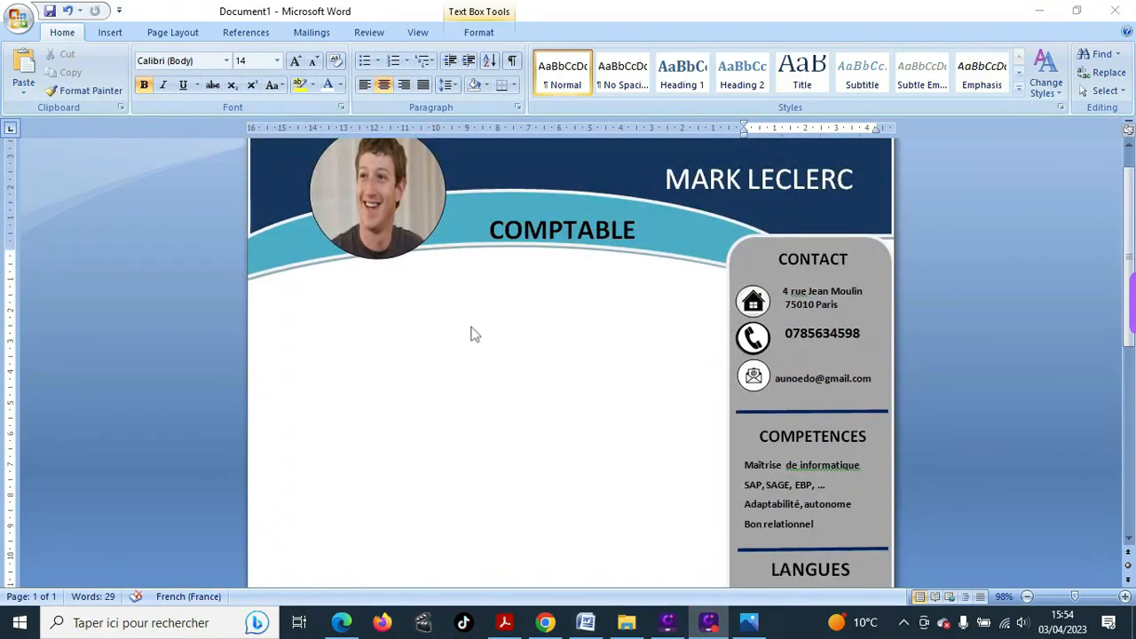
scroll(512, 376, down, 4)
scroll(512, 376, up, 3)
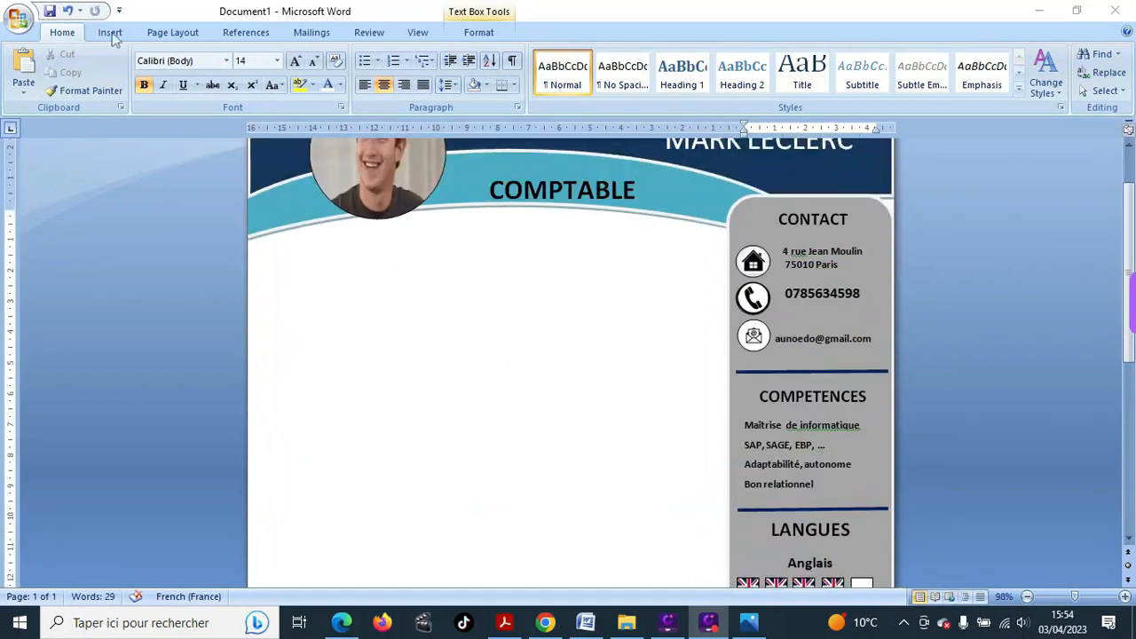
click(108, 32)
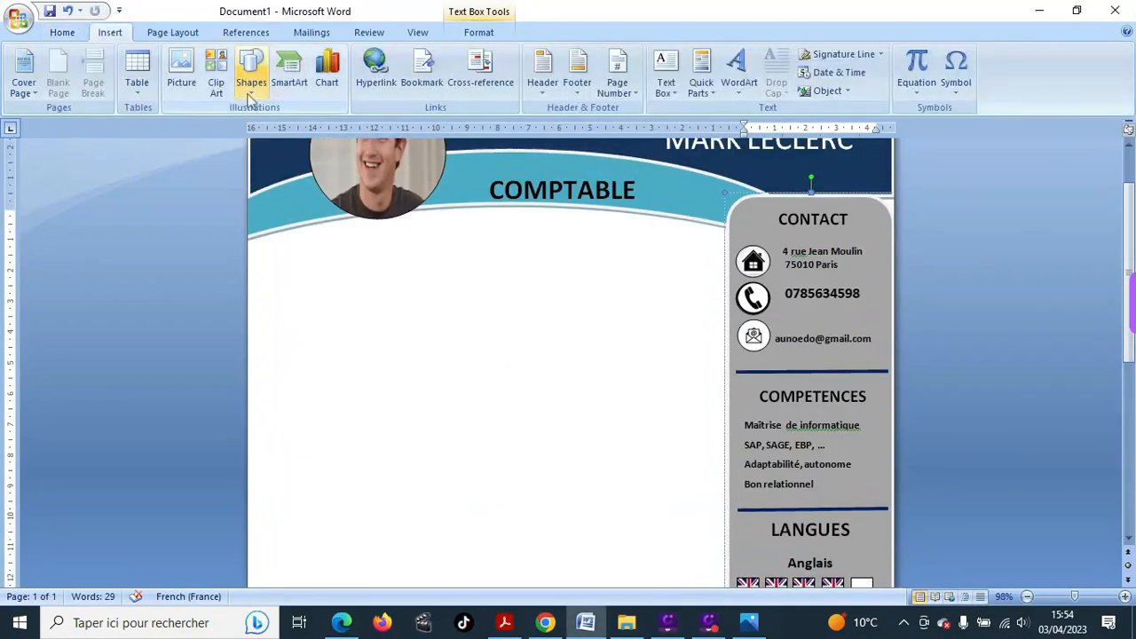
click(251, 97)
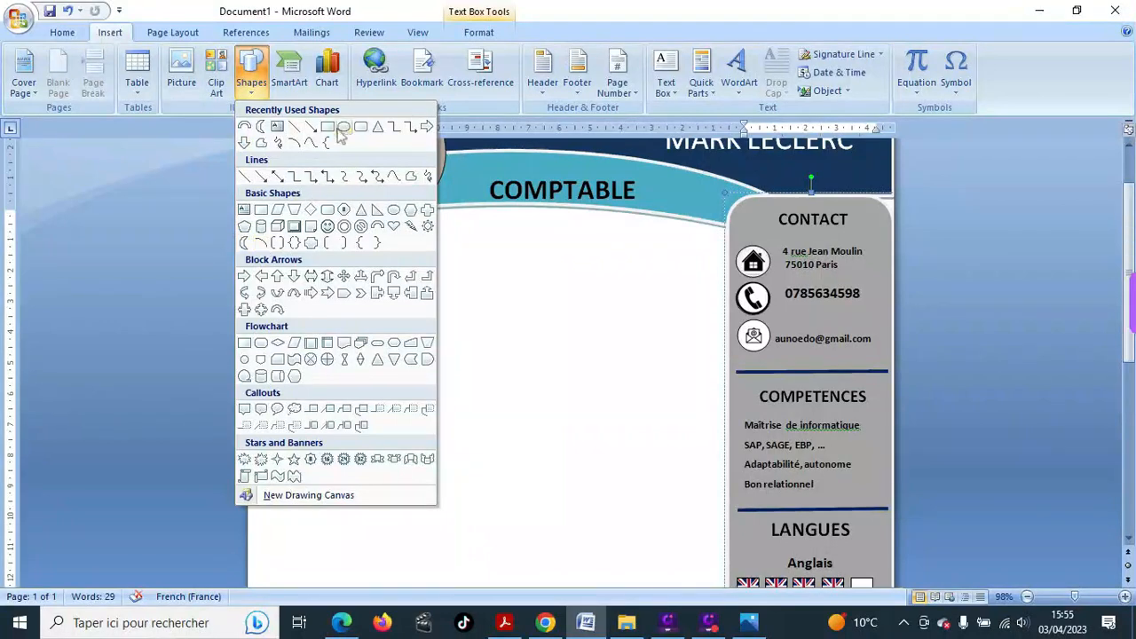
click(344, 292)
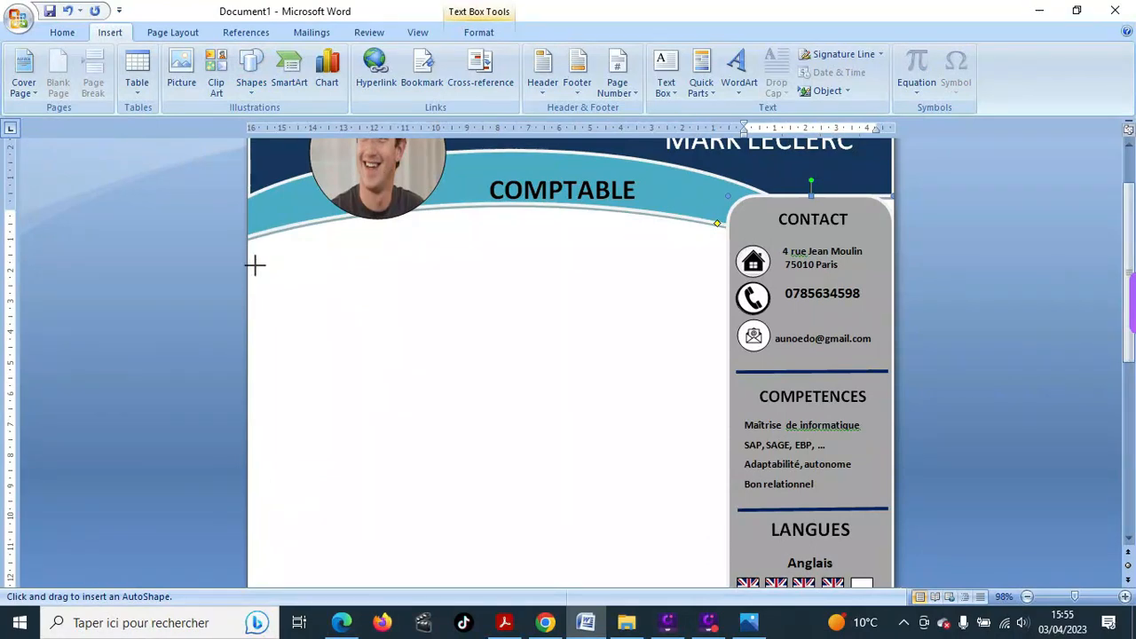
drag(259, 264, 707, 303)
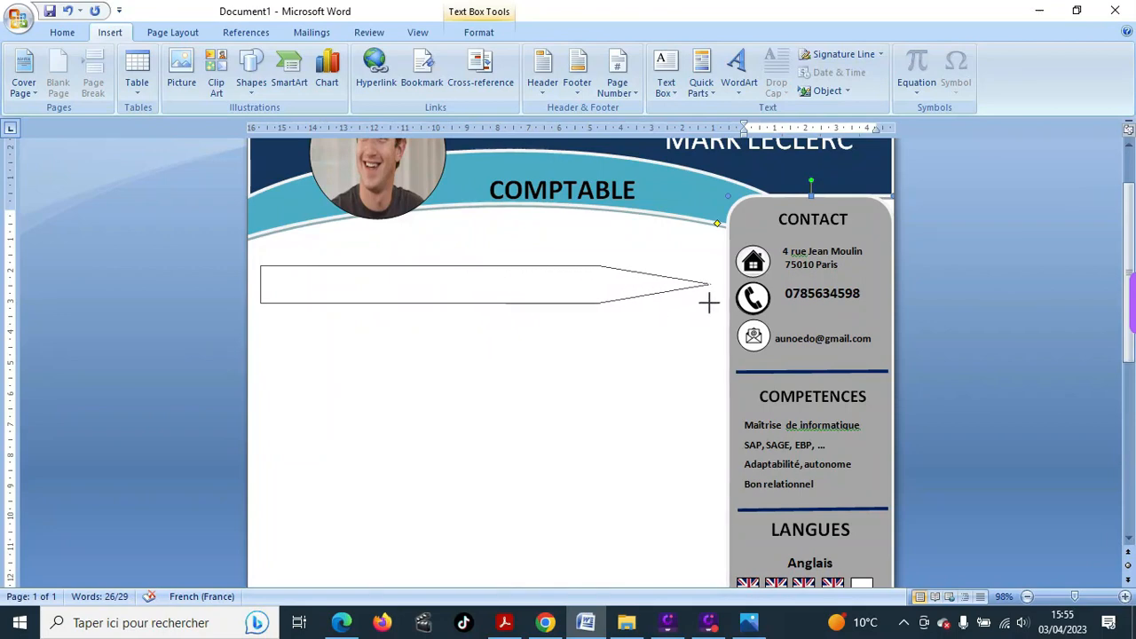
drag(710, 302, 709, 302)
scroll(632, 259, up, 2)
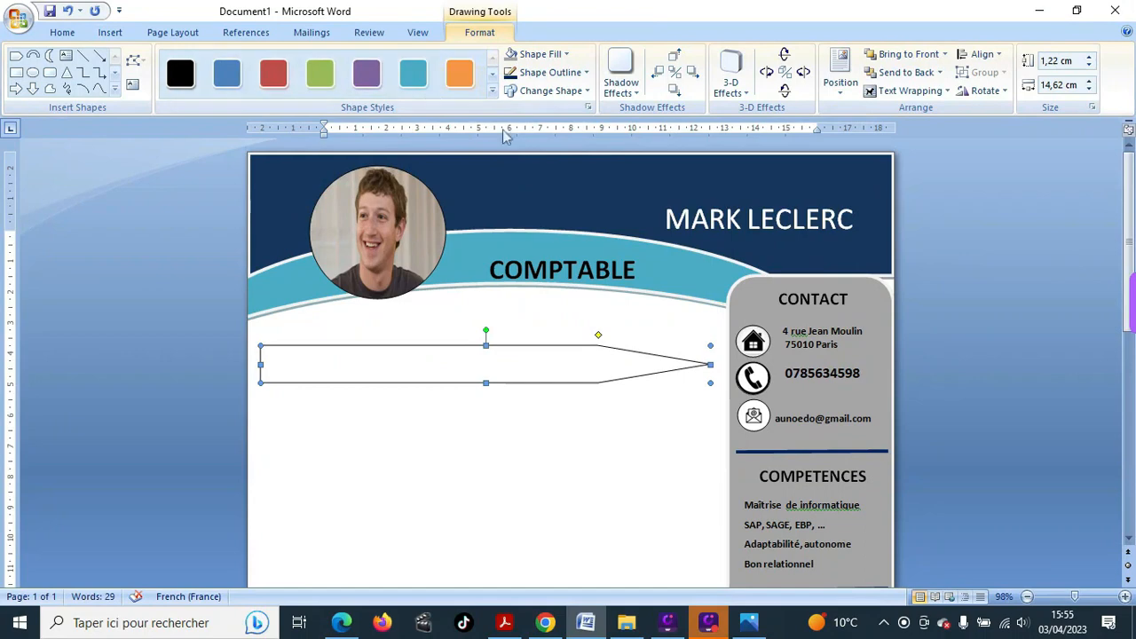
- Give the pentagon arrow the dark navy blue theme fill colour
click(567, 54)
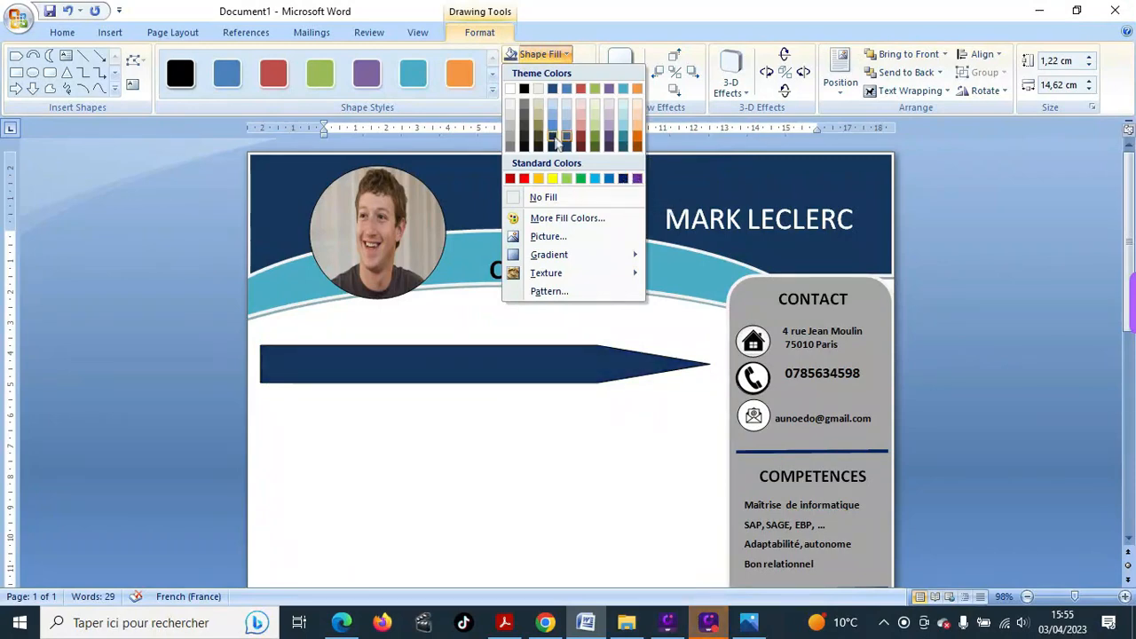
click(553, 136)
click(396, 433)
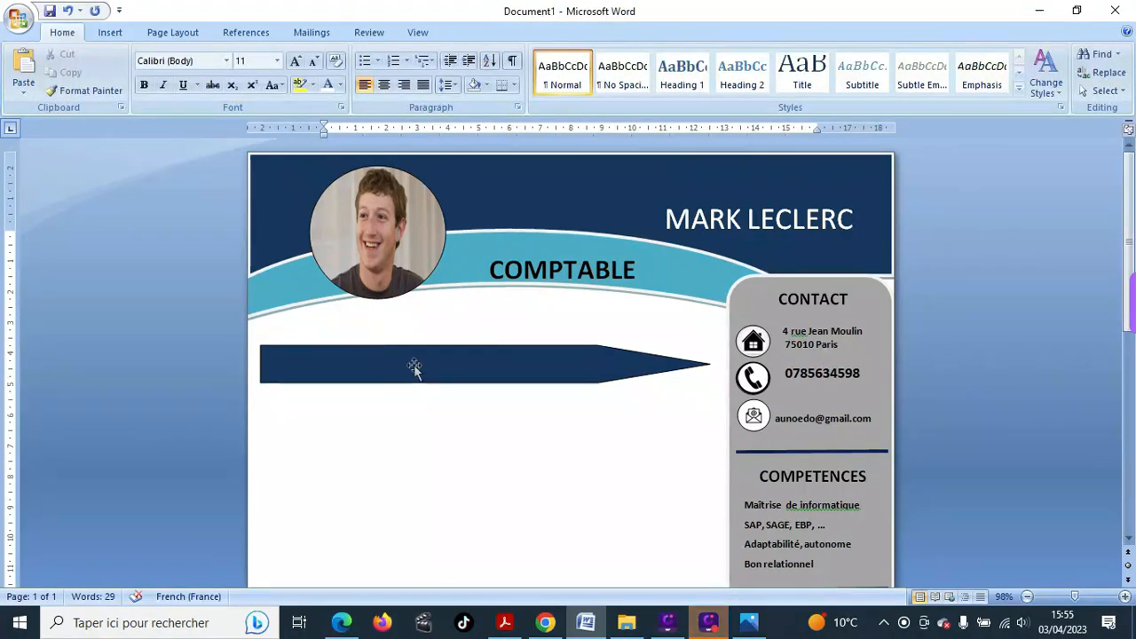
click(414, 367)
right_click(415, 369)
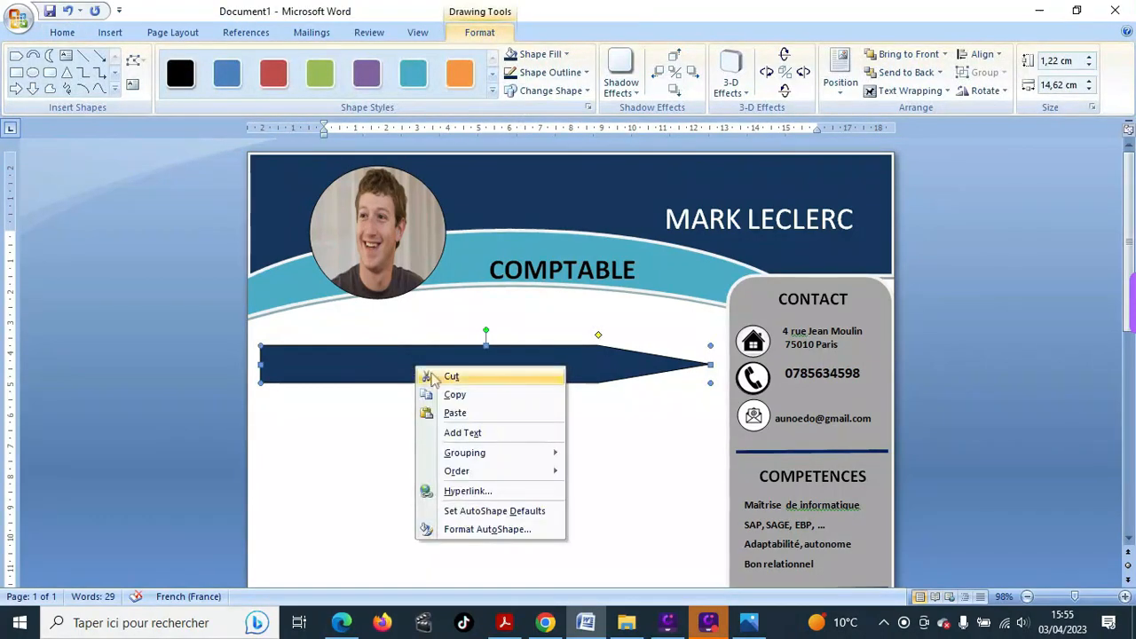
- Type 'EXPERIENCES PROFESSIONNELLES' inside the navy arrow, fixing typos, and select the heading
click(448, 432)
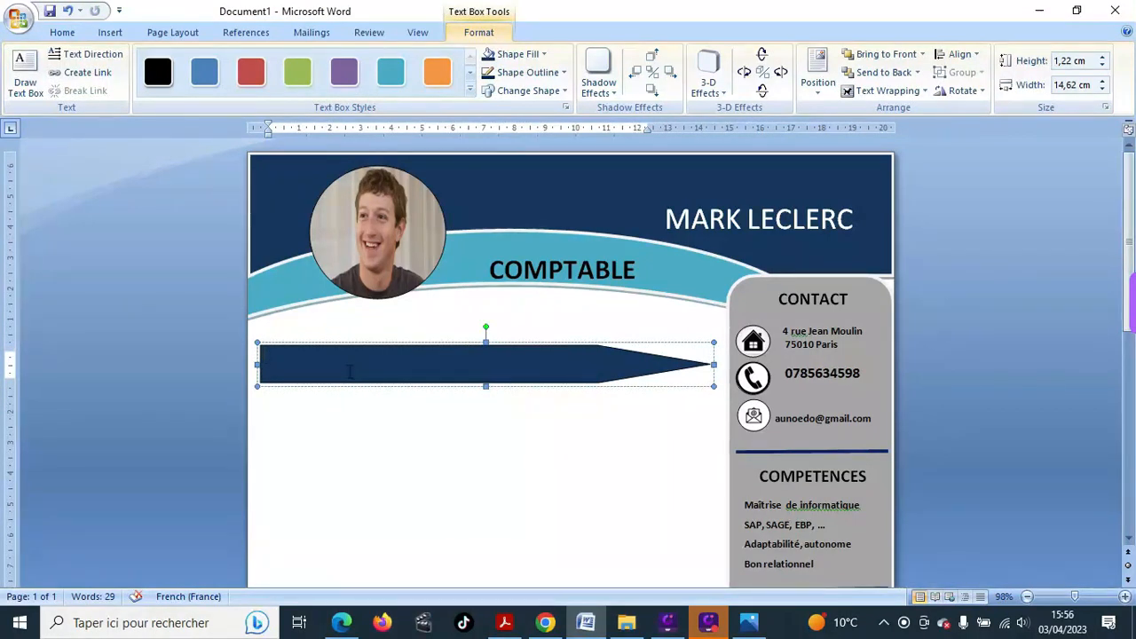
text(Es)
key(BackSpace)
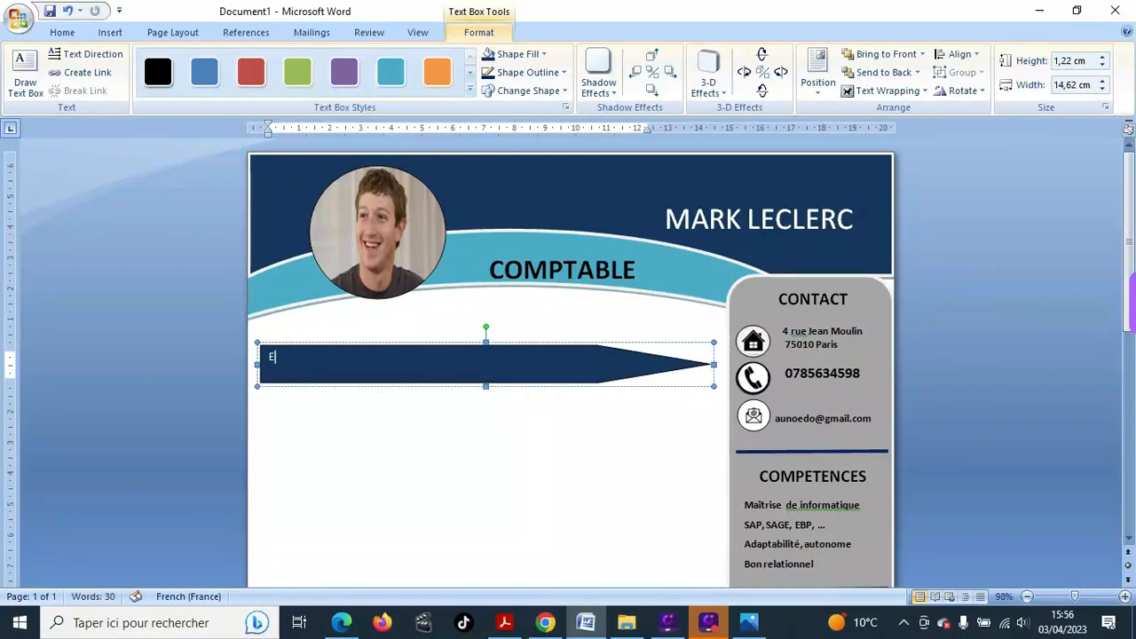
text(SPERIENCES PR)
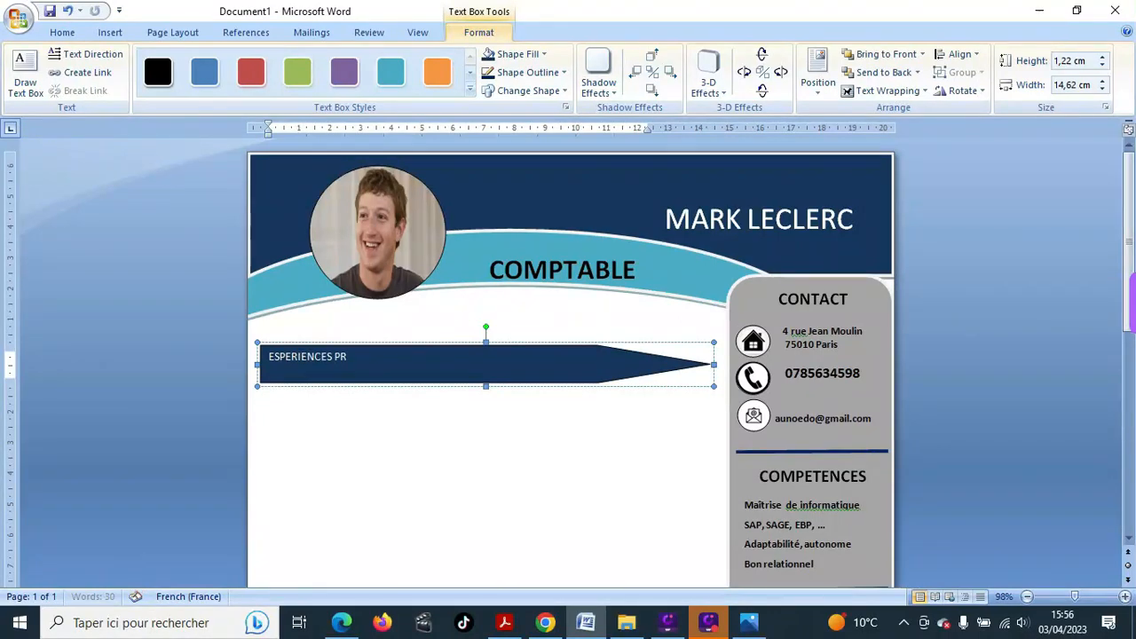
text(OFESSIONNELLES)
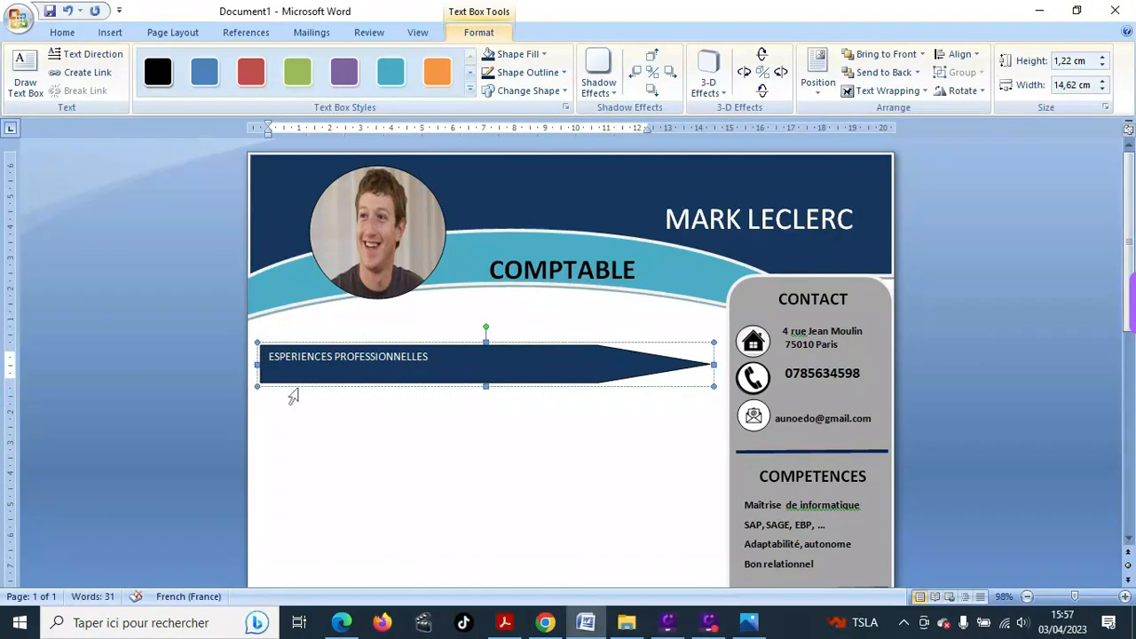
key(BackSpace)
text(X)
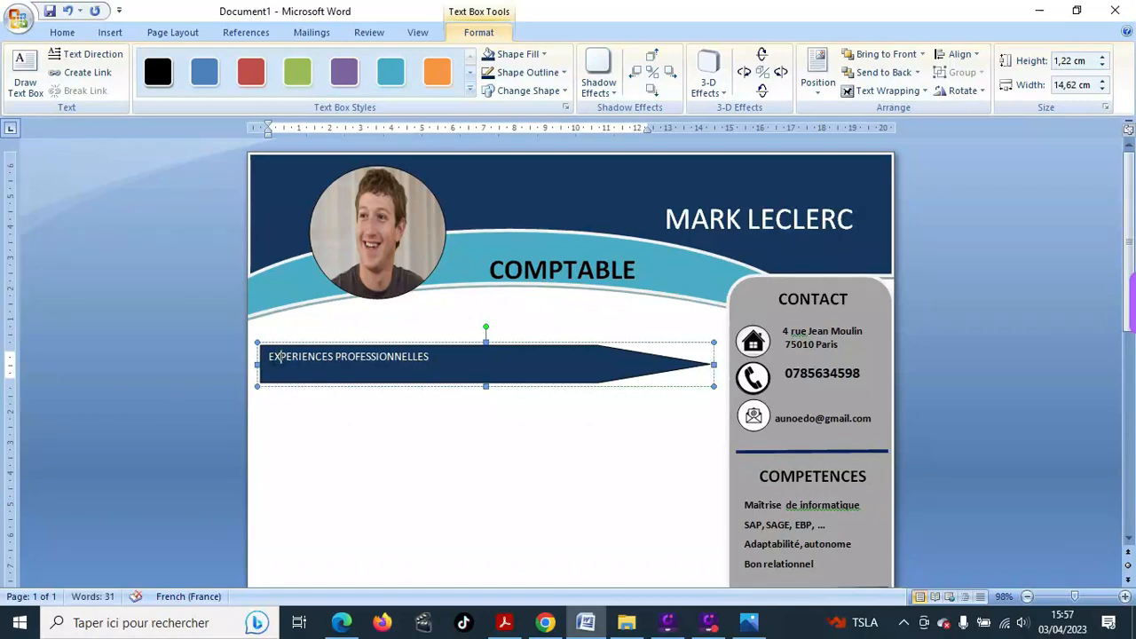
drag(268, 355, 430, 357)
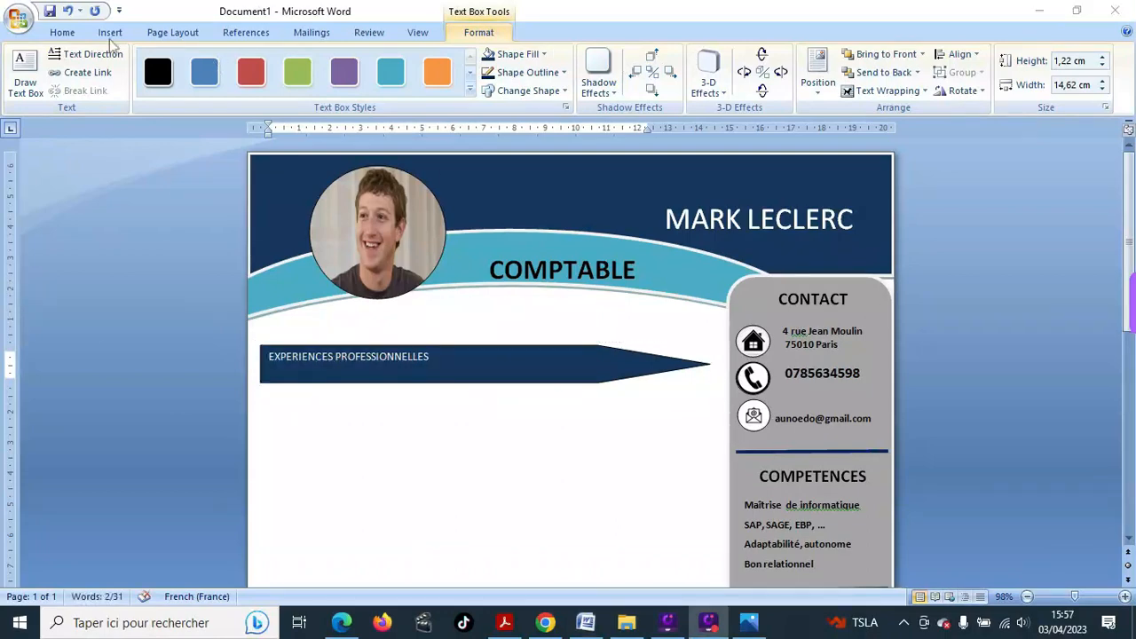
- Set the 'EXPERIENCES PROFESSIONNELLES' banner heading to font size 18
click(58, 33)
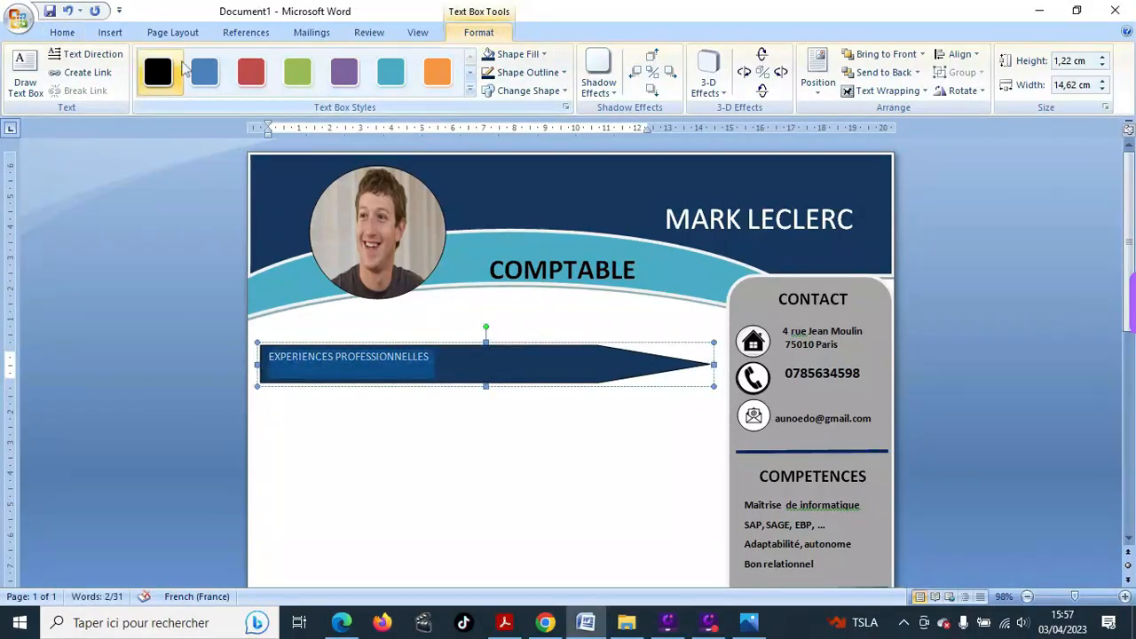
click(61, 34)
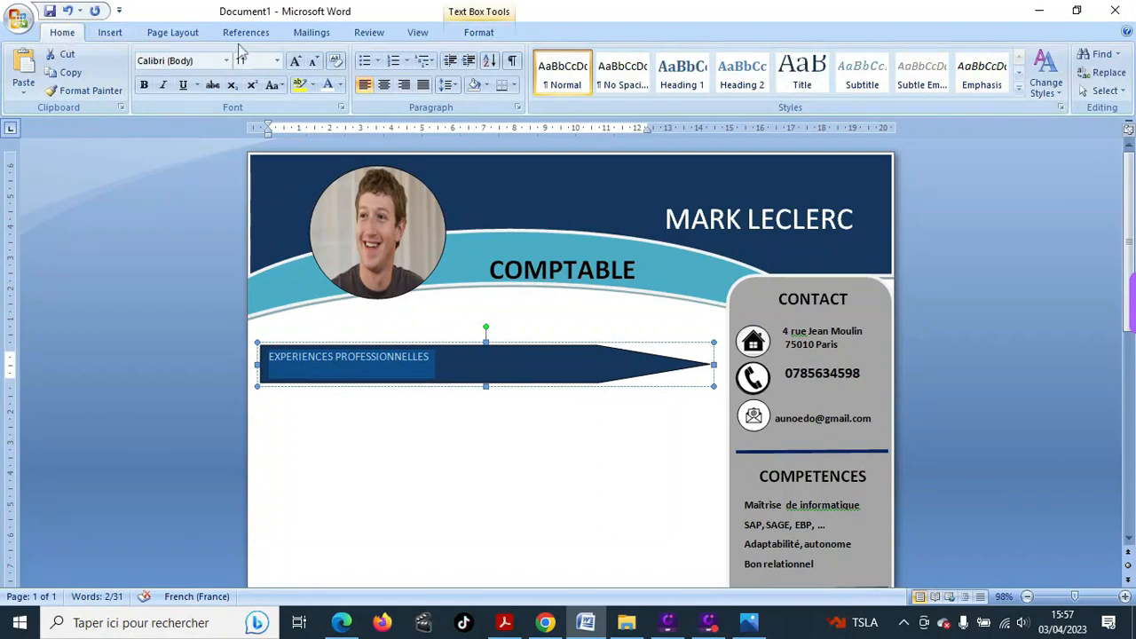
click(277, 61)
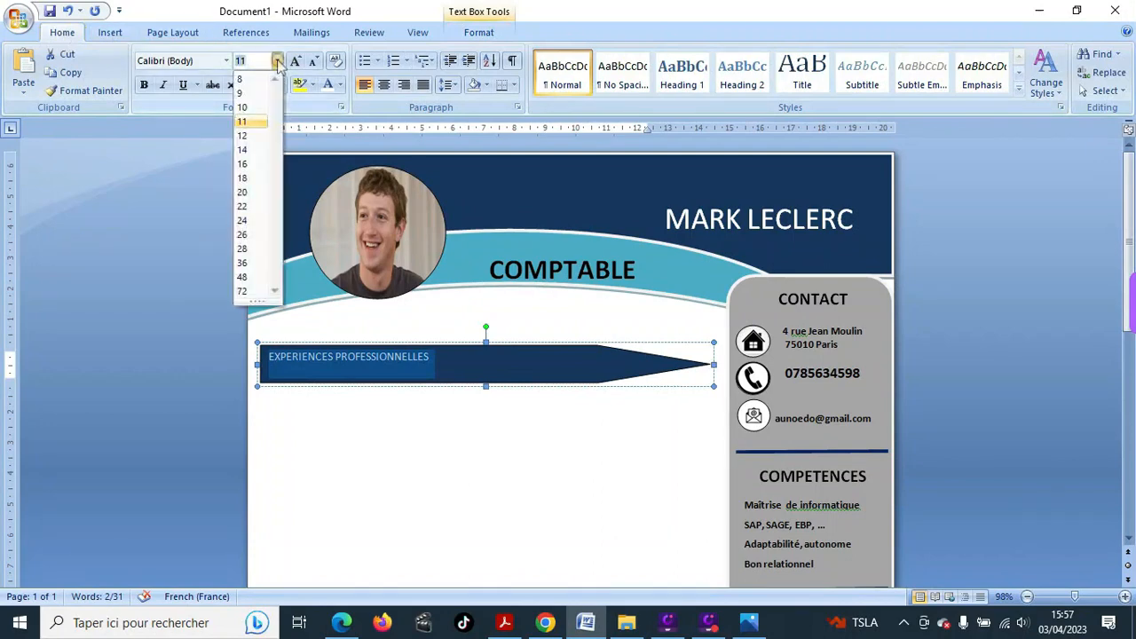
click(256, 177)
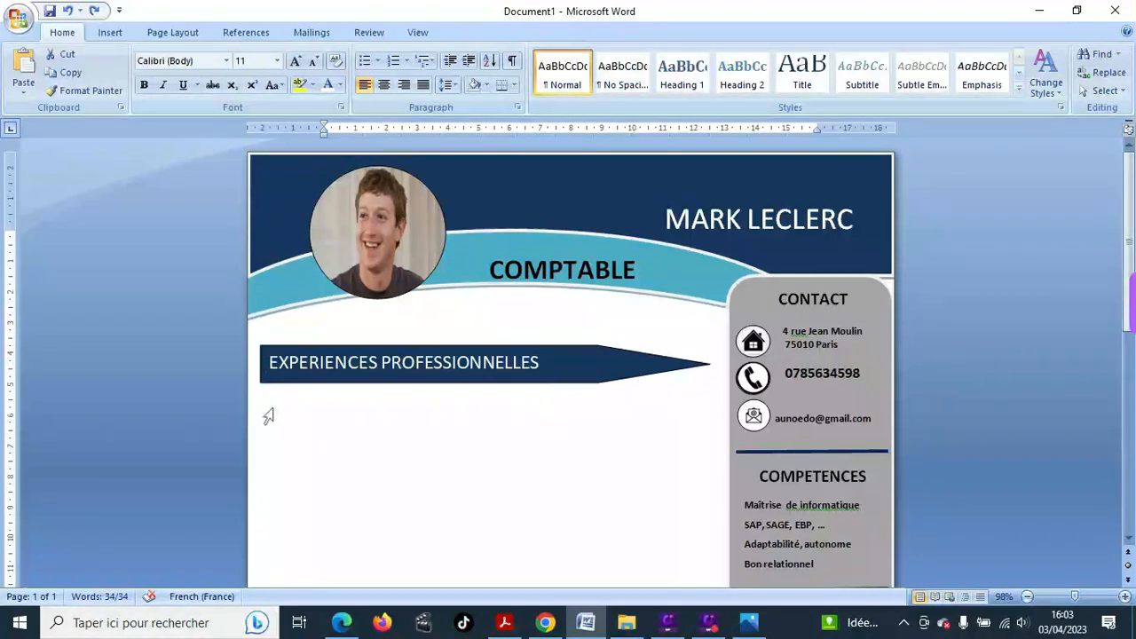
click(548, 113)
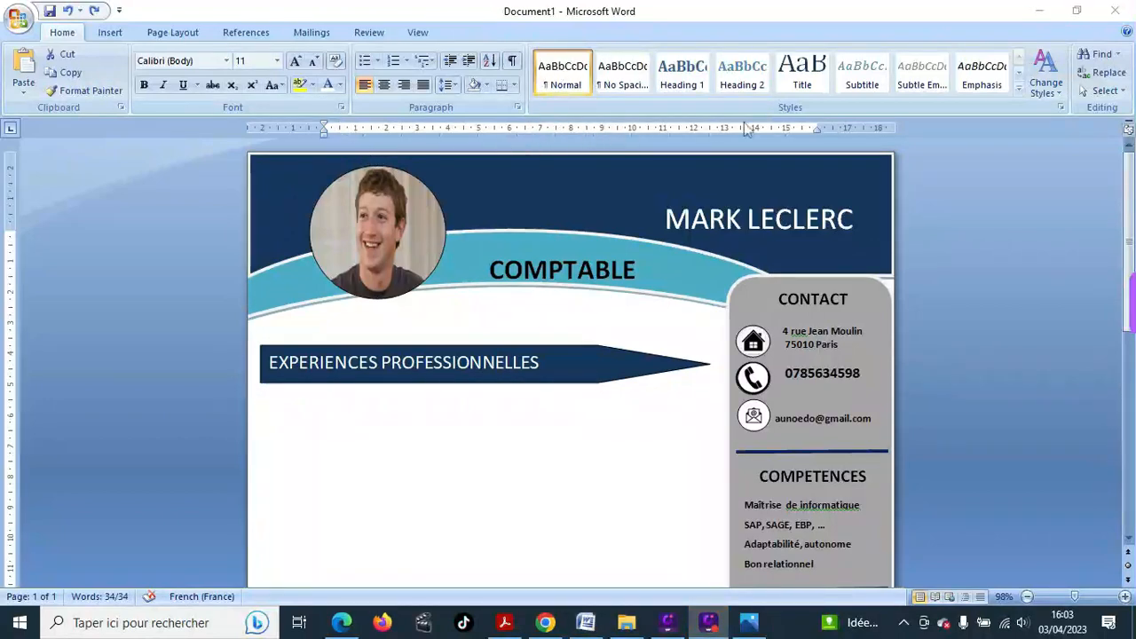
- Remove the tab on the empty line below the banner and drag its left indent to the margin
click(377, 410)
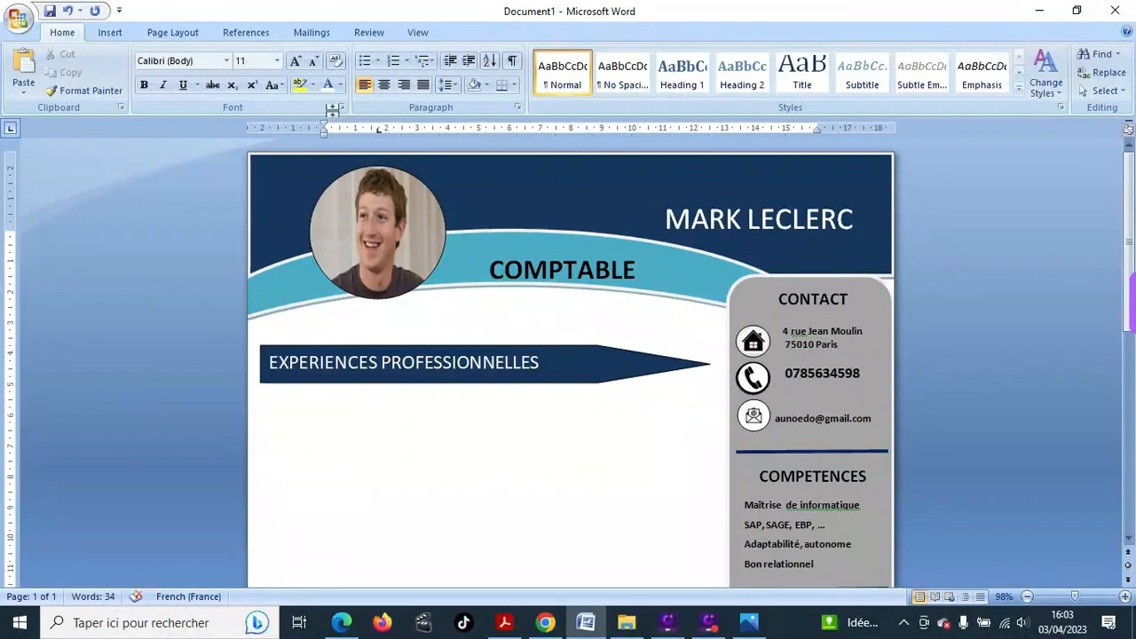
click(323, 125)
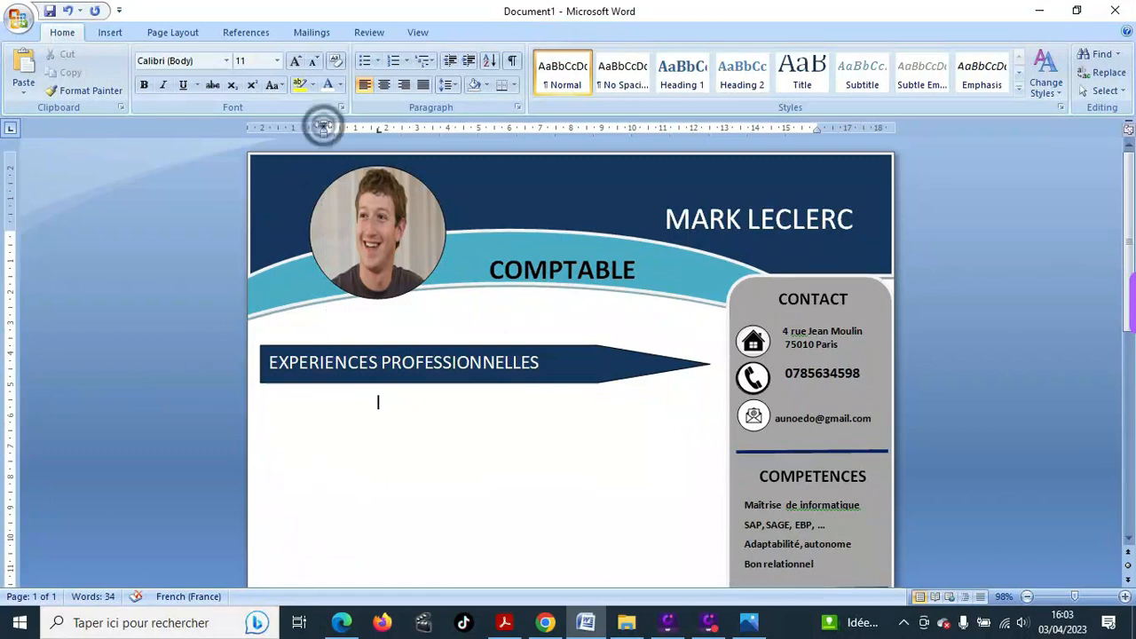
key(Up)
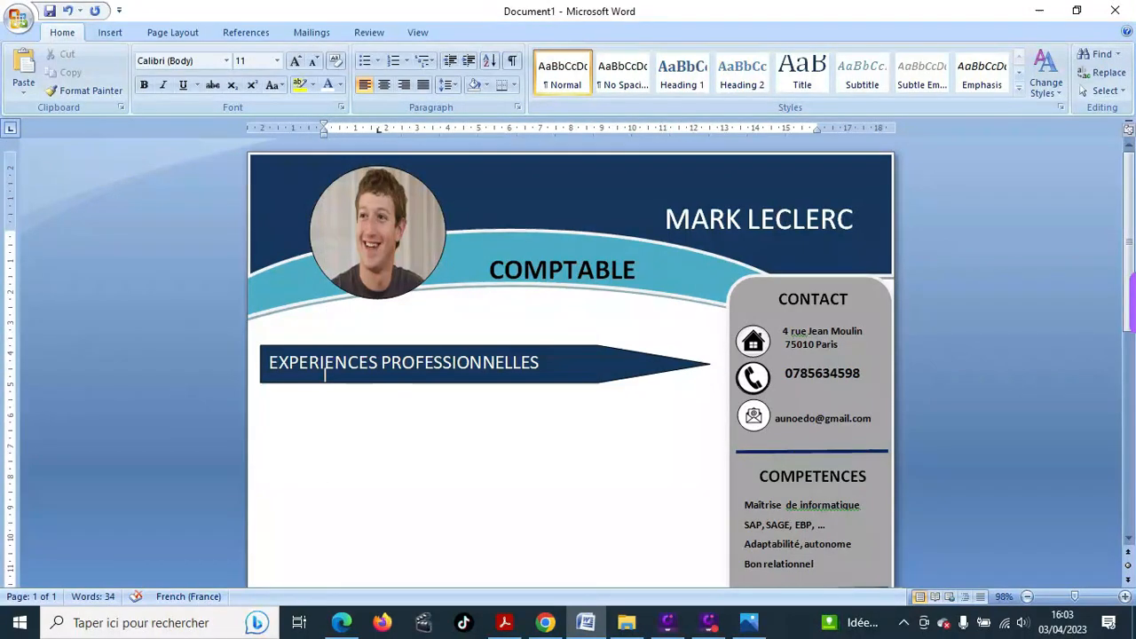
click(349, 415)
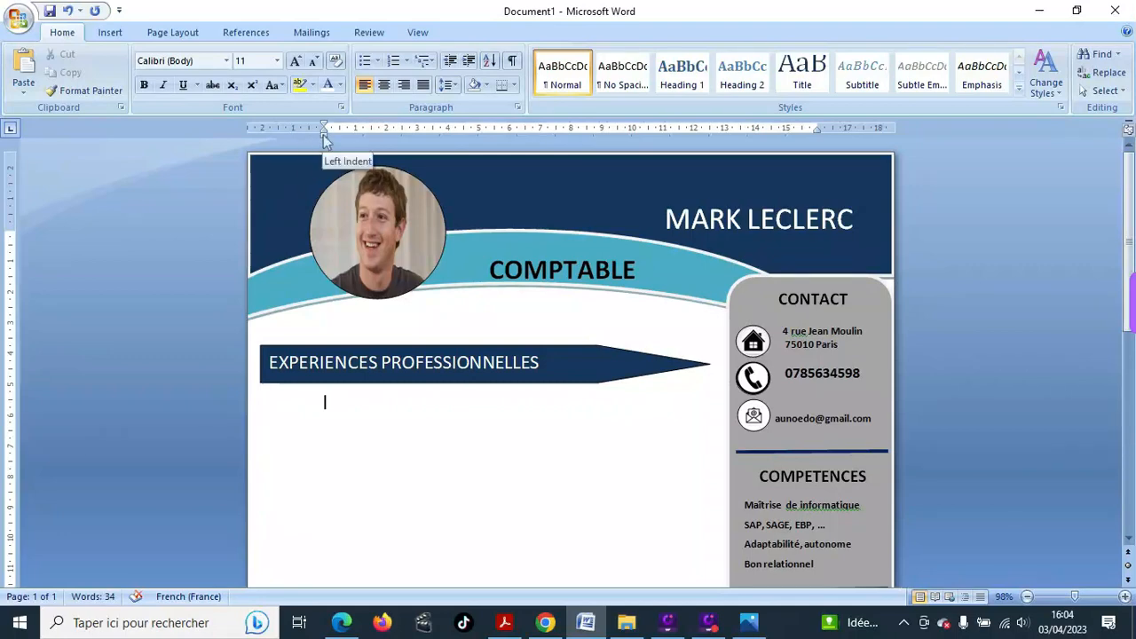
drag(322, 135, 255, 144)
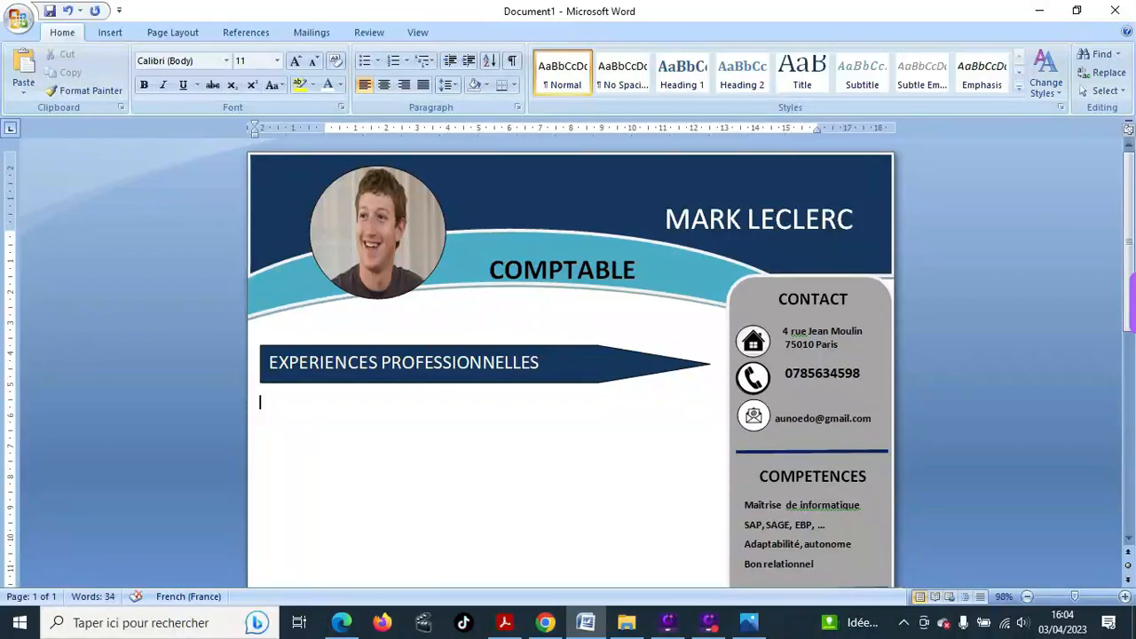
- Type the date range '2018 – 2022' on the line below the banner
text(2018 6)
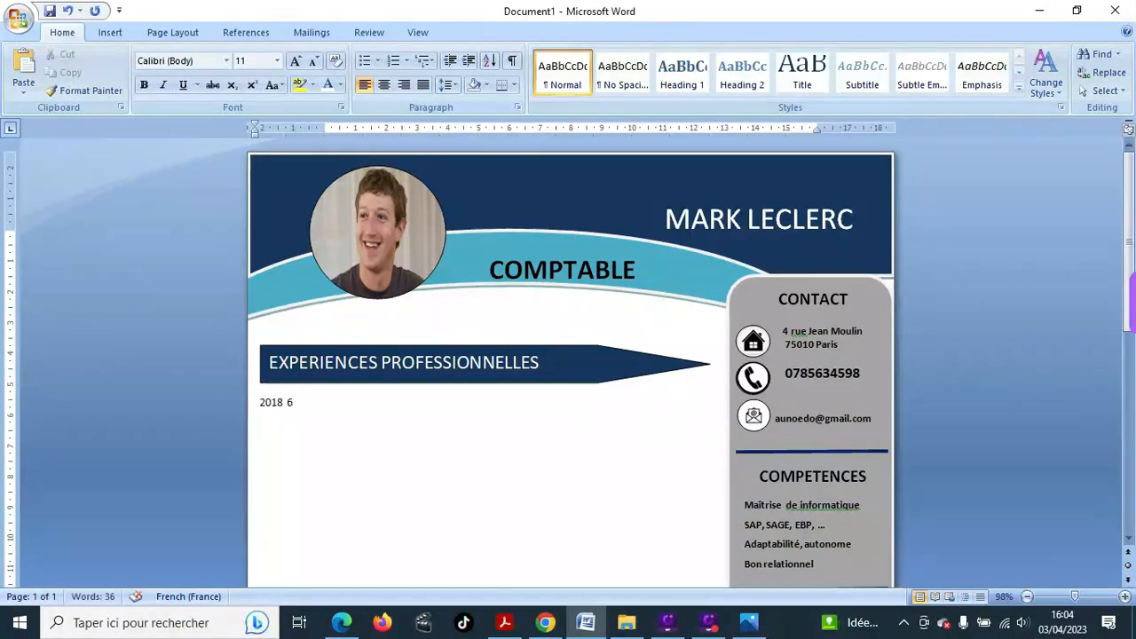
text(- )
text(2022)
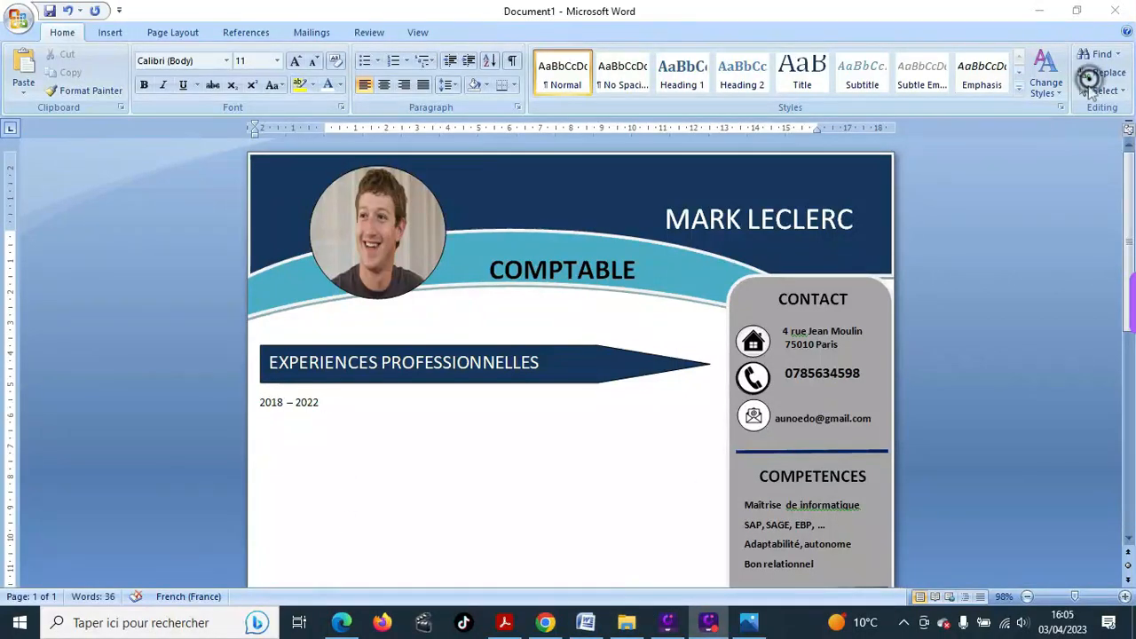
click(339, 410)
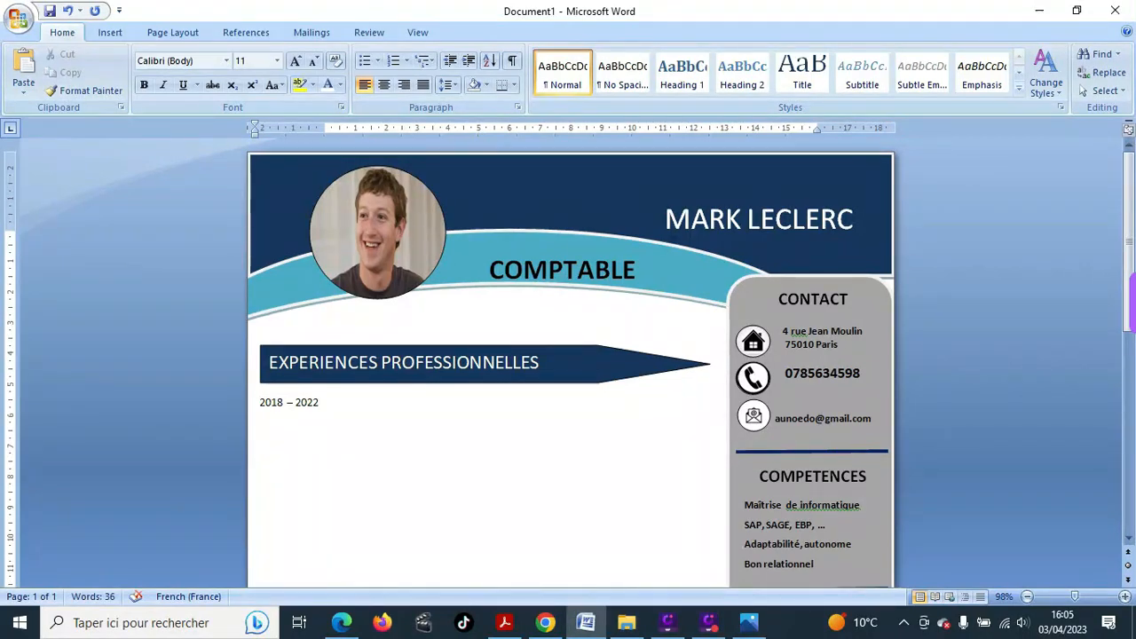
click(974, 78)
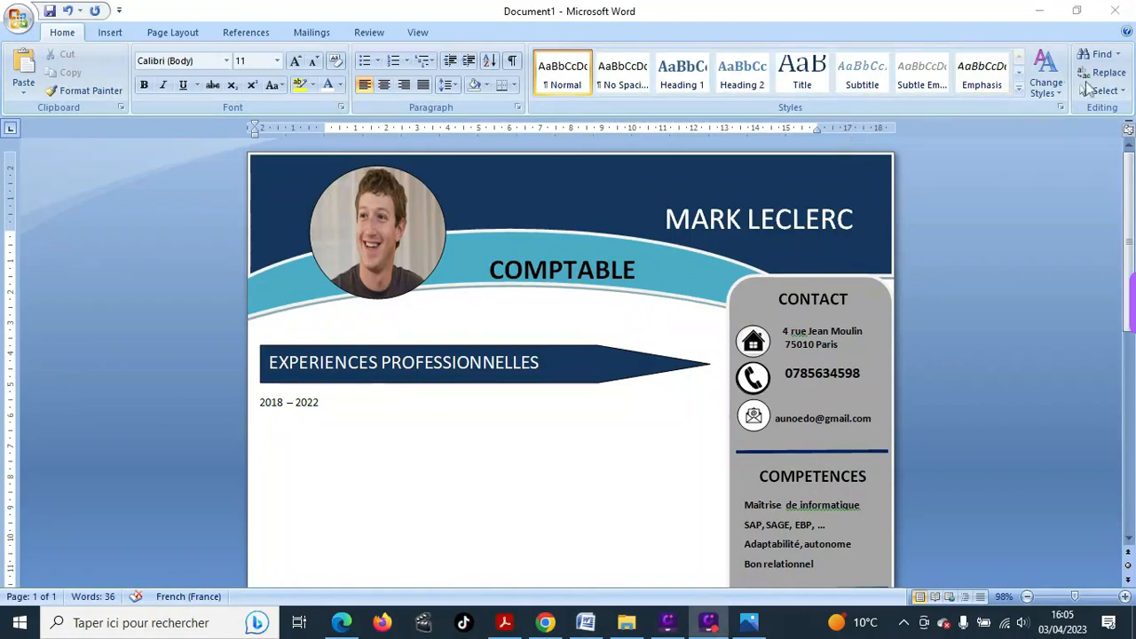
click(343, 402)
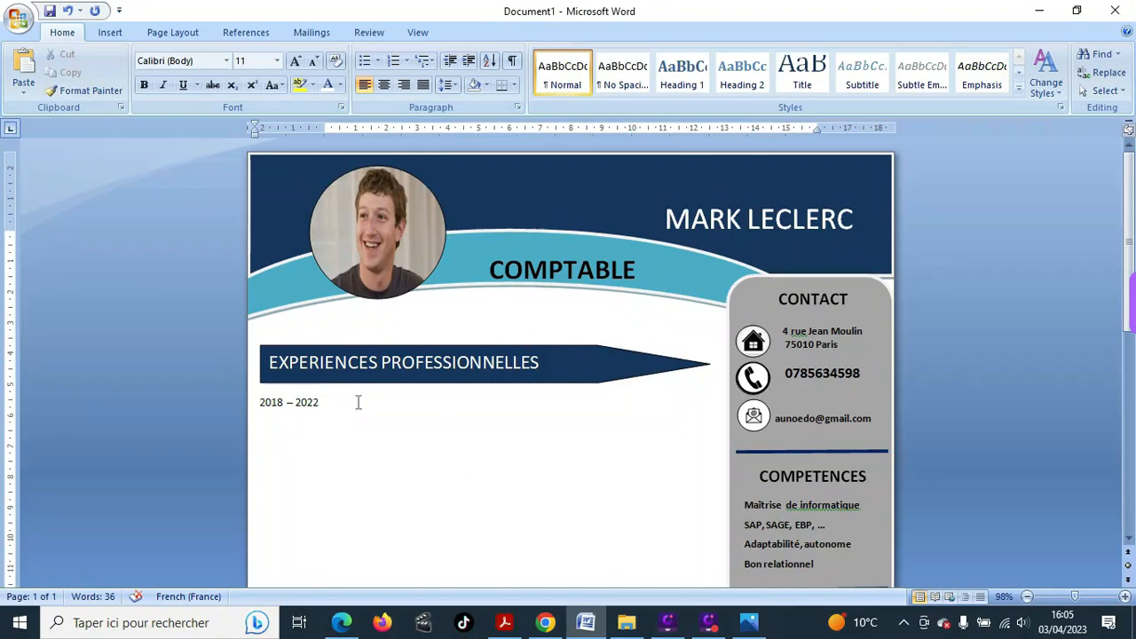
- After the dates, start typing 'Dernière expérience professio…', removing the stray letters first
text(dD)
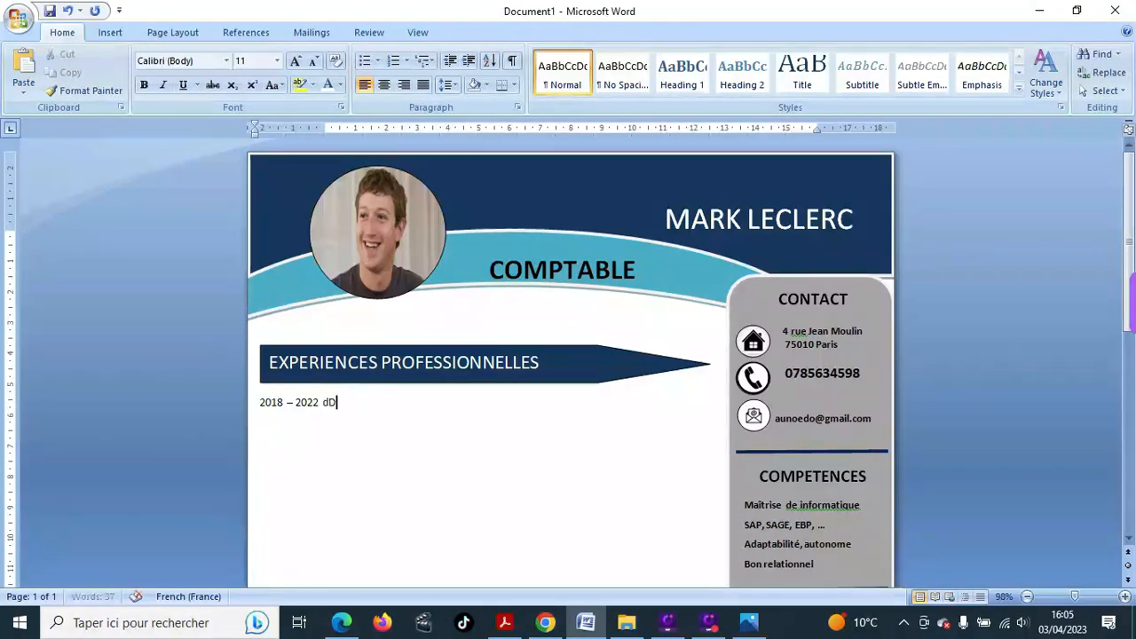
key(BackSpace)
key(BackSpace)
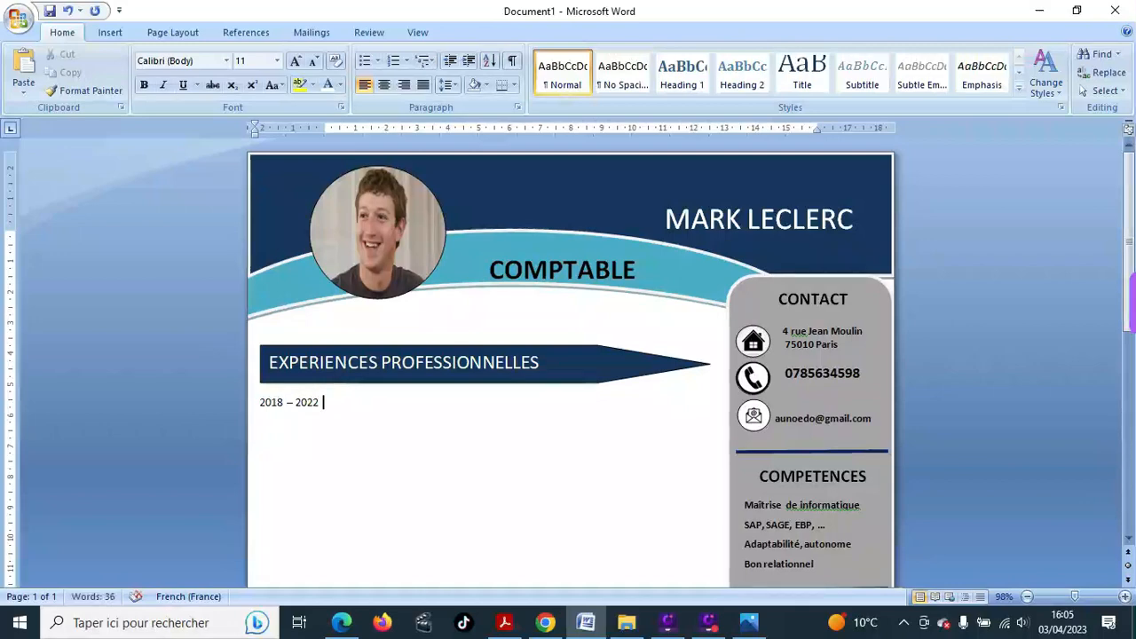
text(Dern)
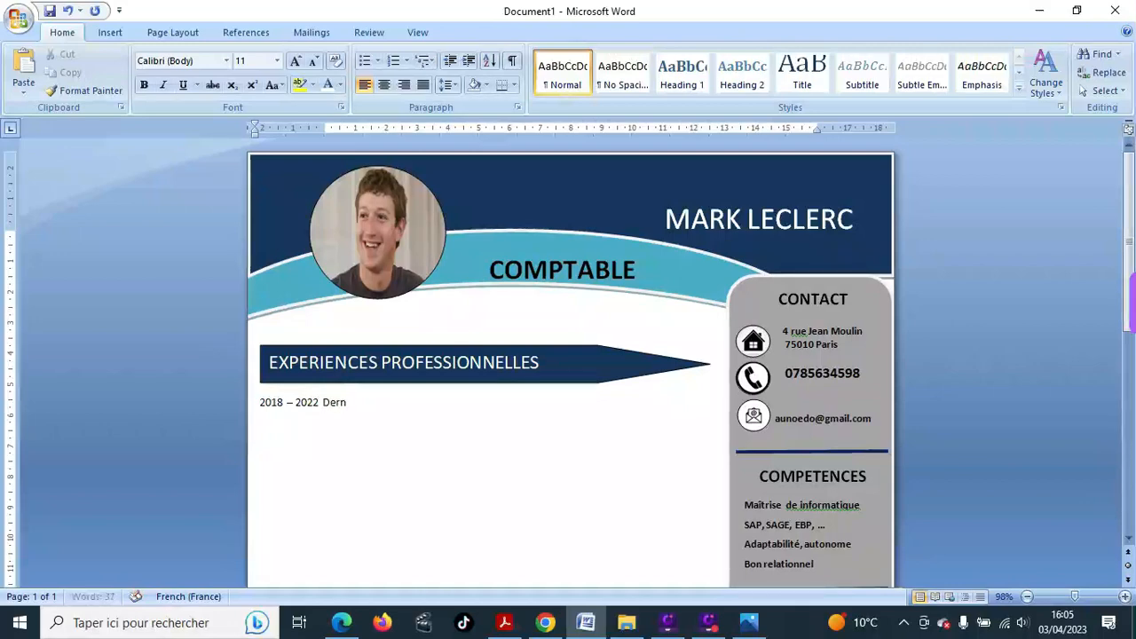
text(ière e)
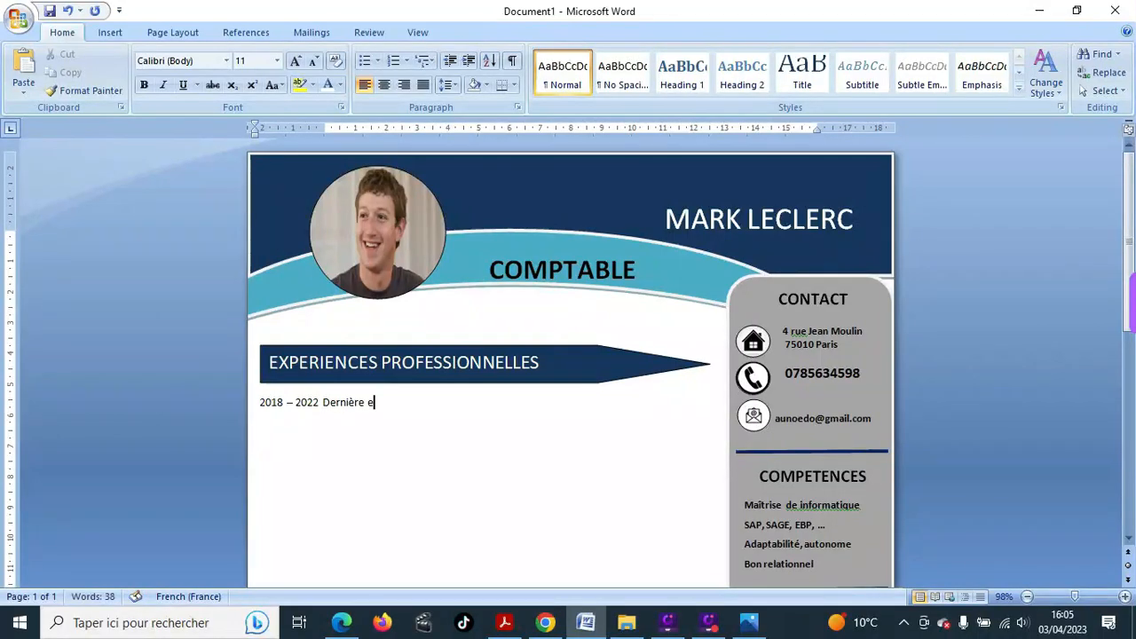
text(xpérience profe)
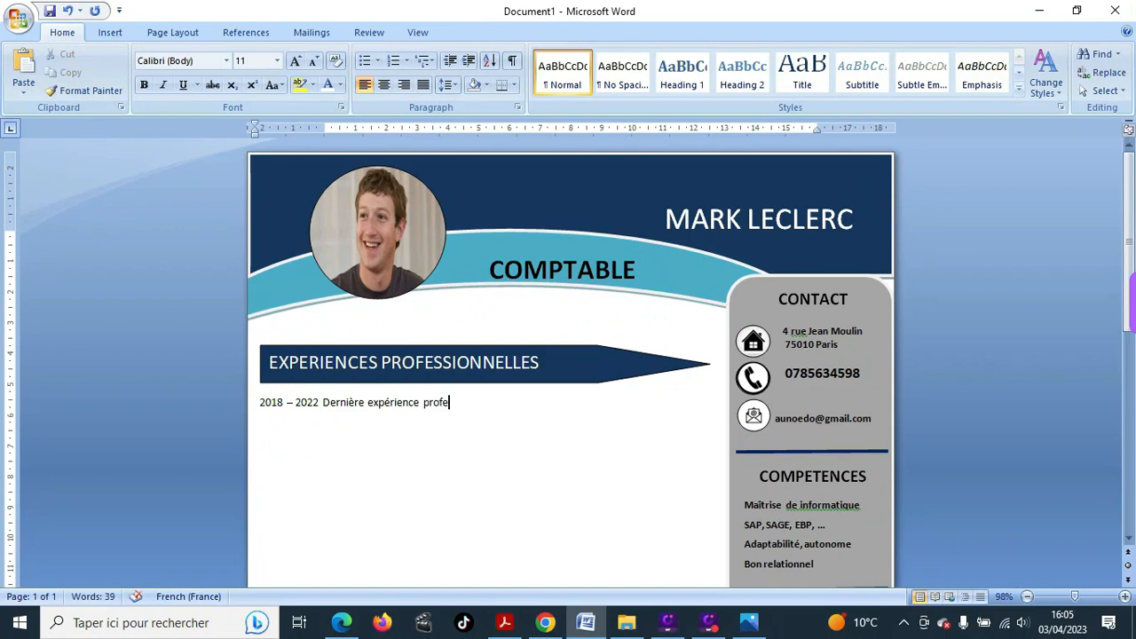
text(ssion)
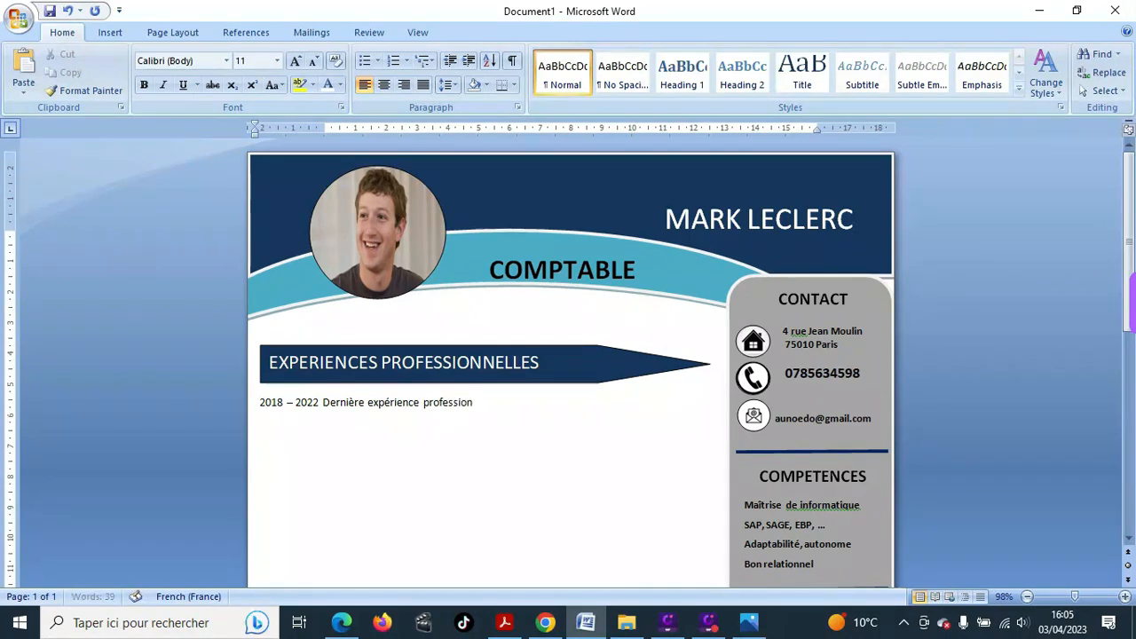
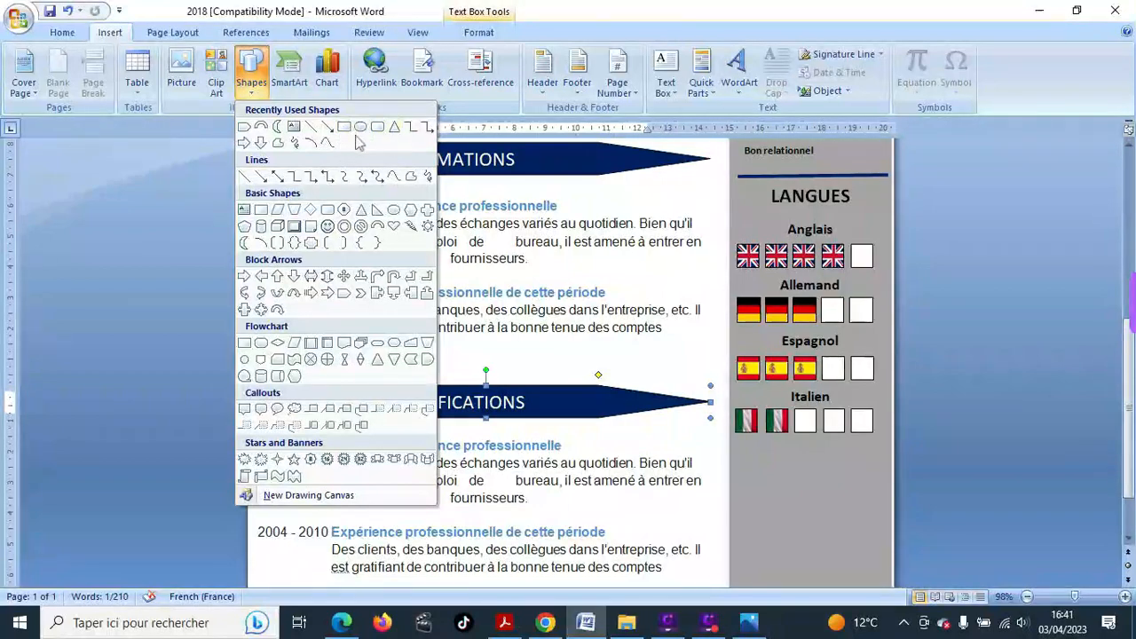
- Draw a rectangle spanning the full width of the page bottom
click(342, 129)
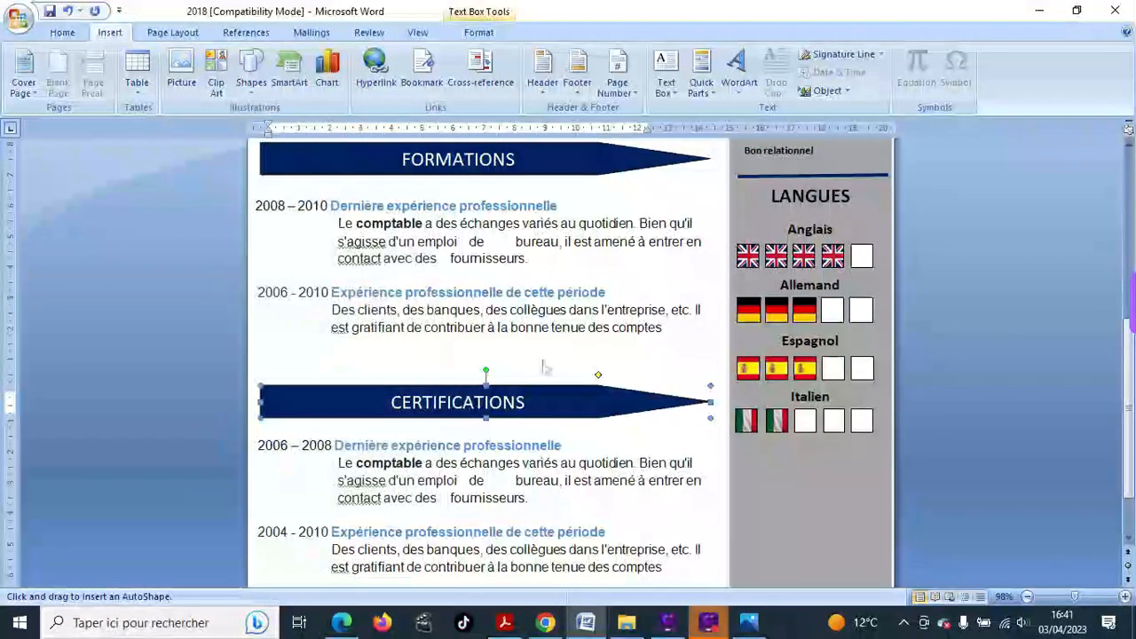
scroll(621, 417, down, 2)
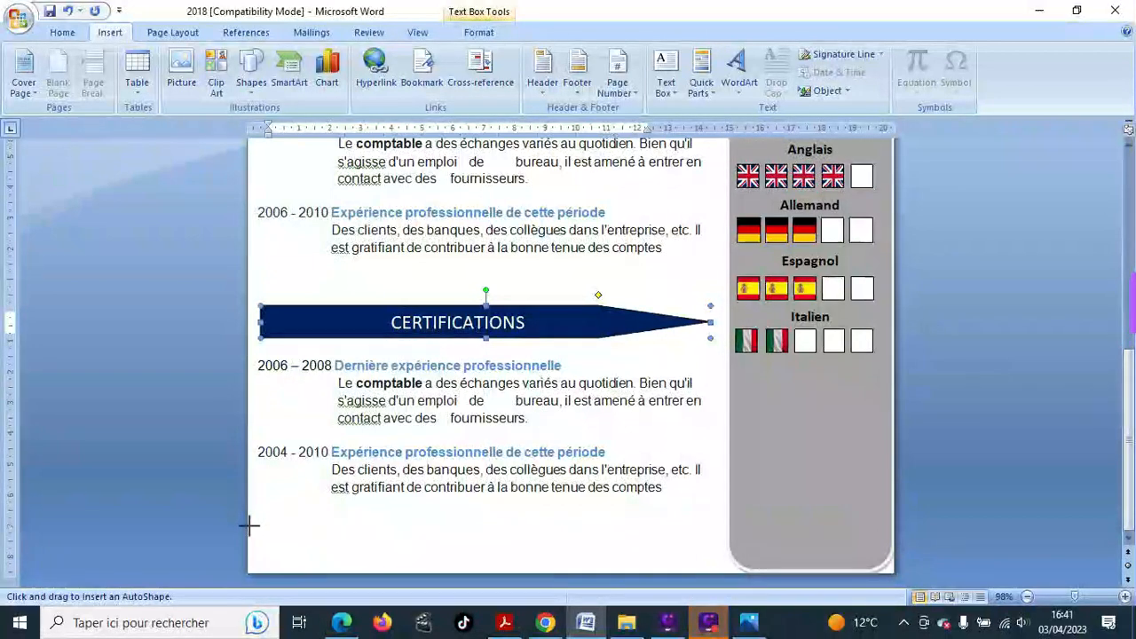
mouse_move(248, 525)
mouse_down()
mouse_move(290, 567)
mouse_move(320, 574)
mouse_move(469, 562)
mouse_move(665, 588)
mouse_move(892, 572)
mouse_up()
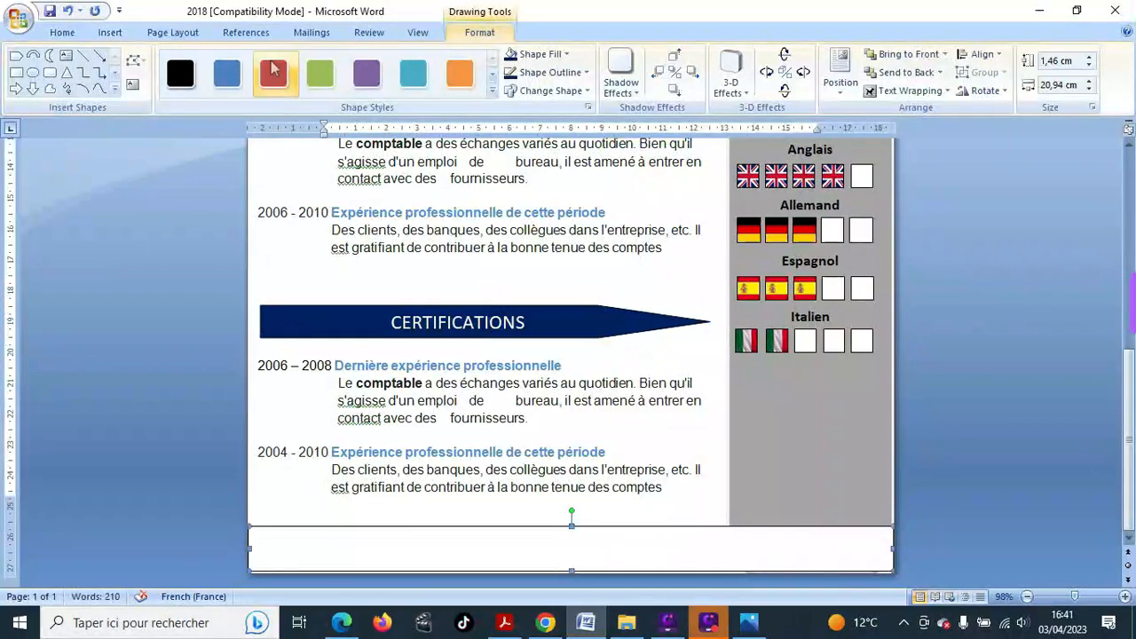
scroll(647, 187, up, 2)
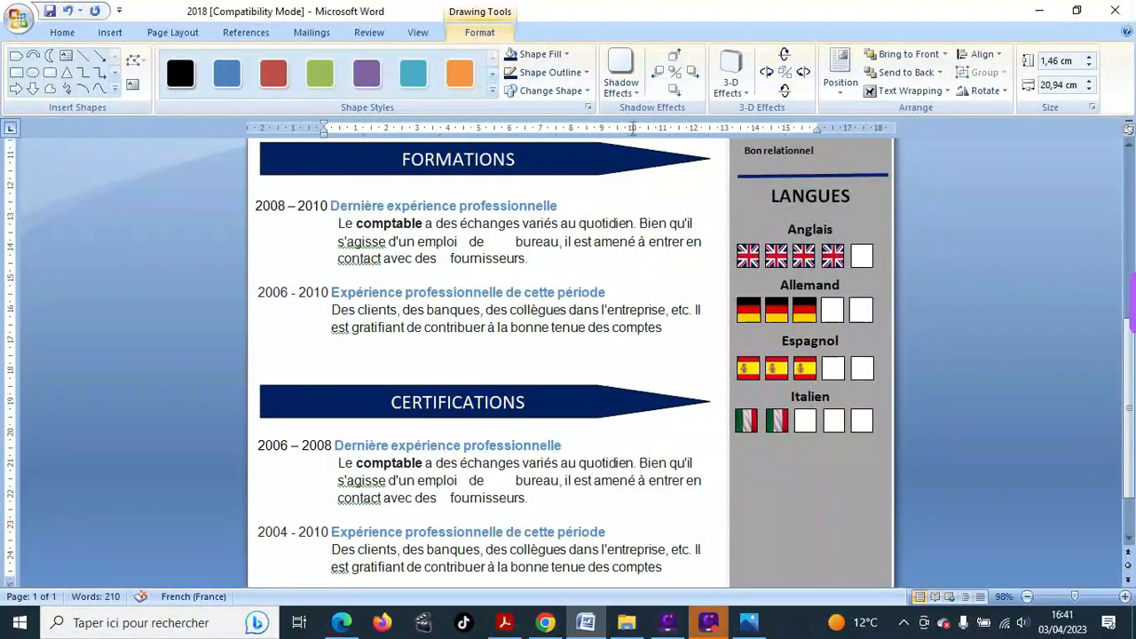
- Fill the footer band dark navy blue to match the header
click(568, 55)
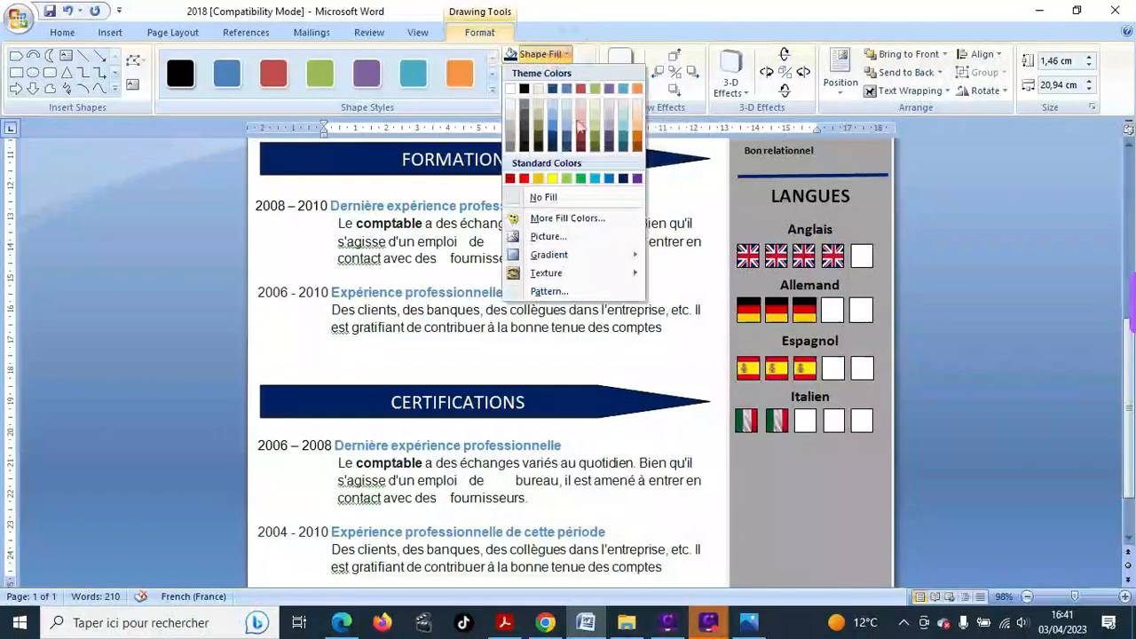
click(624, 179)
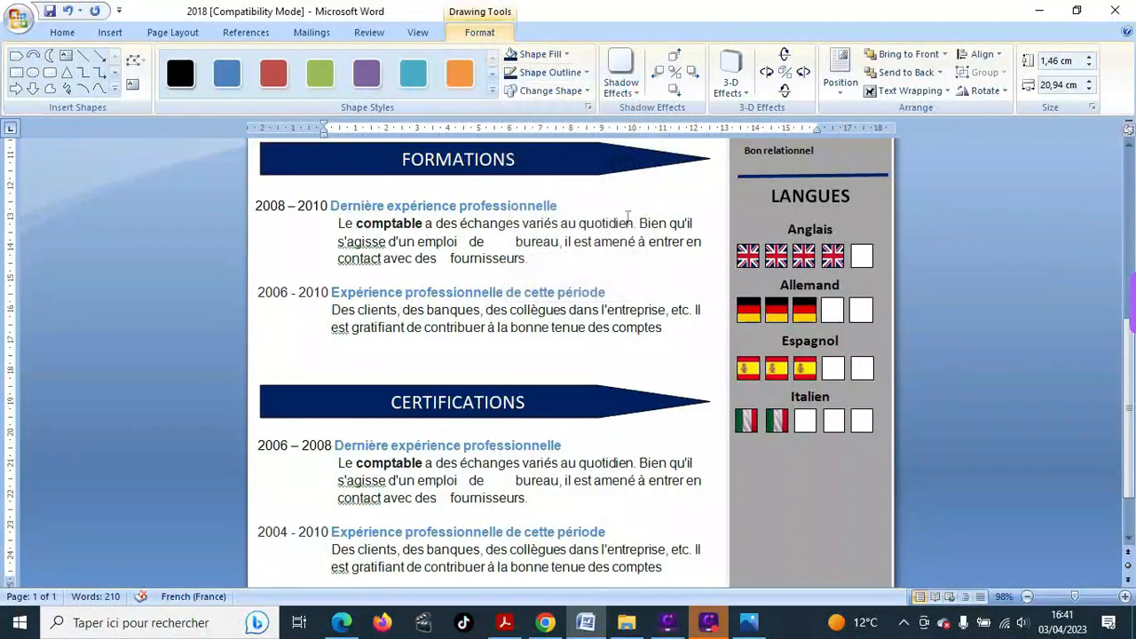
scroll(629, 235, up, 9)
scroll(629, 240, up, 2)
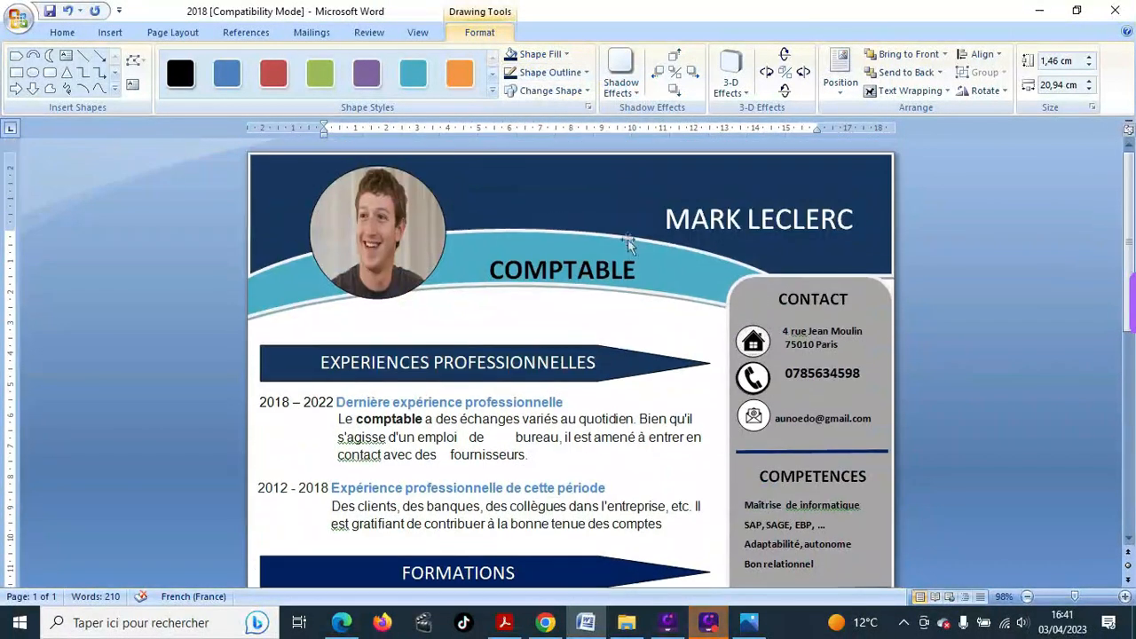
click(616, 202)
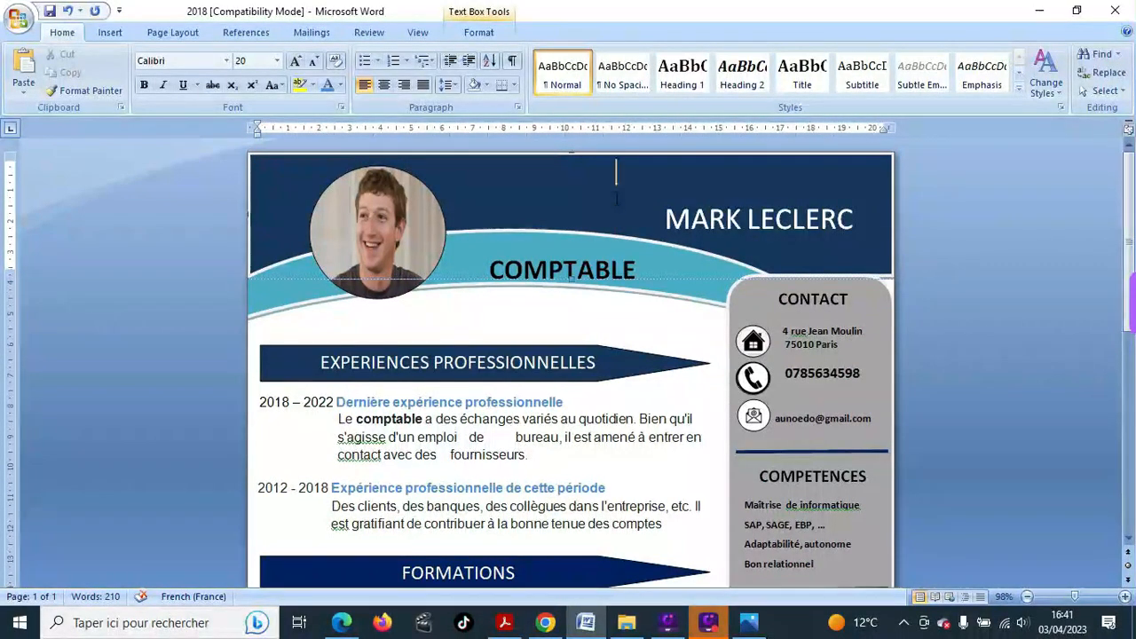
scroll(616, 199, down, 10)
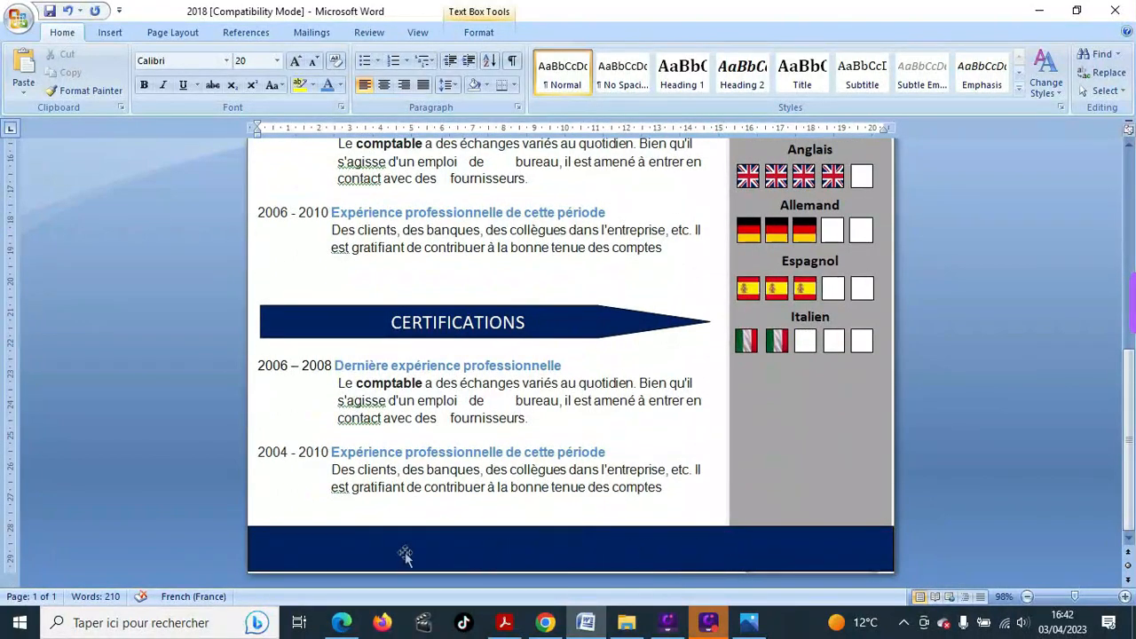
click(434, 562)
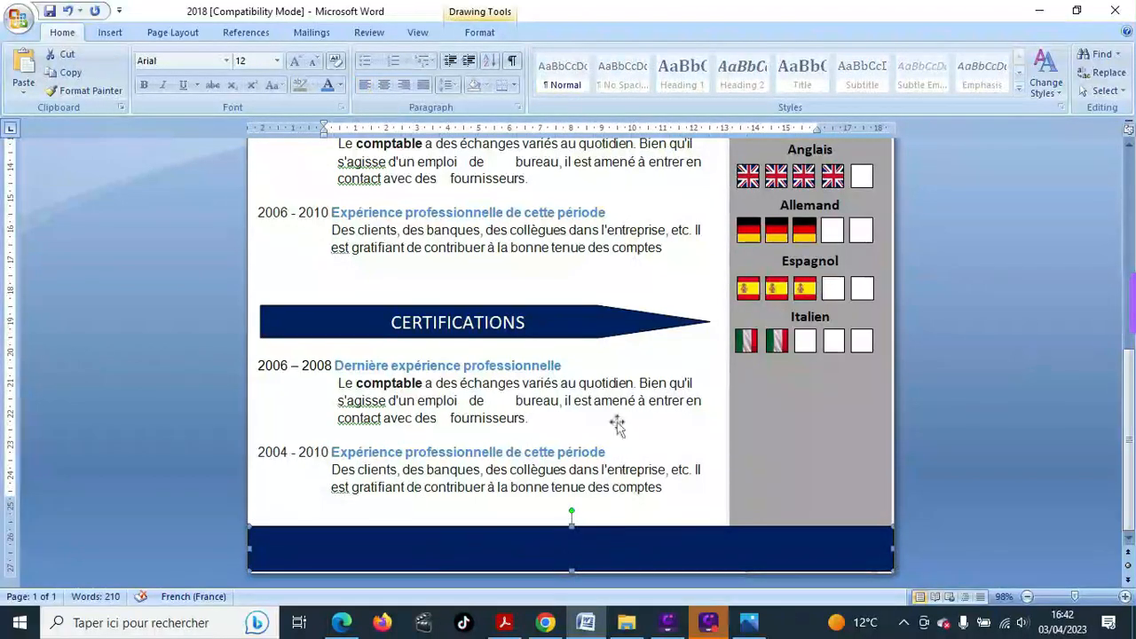
scroll(617, 426, up, 10)
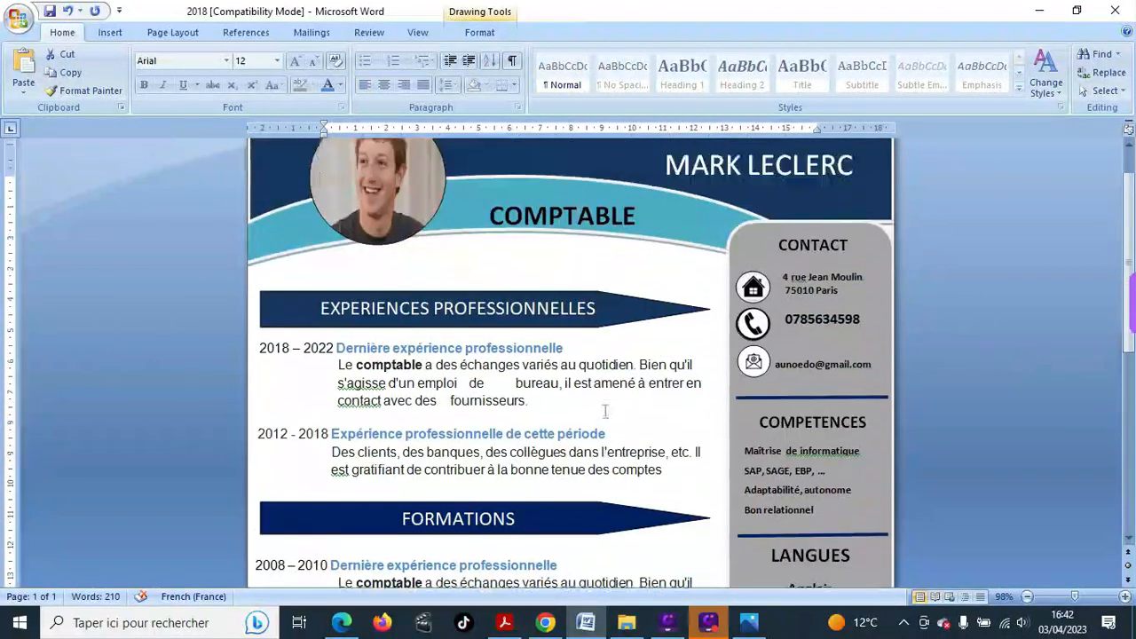
scroll(605, 411, down, 2)
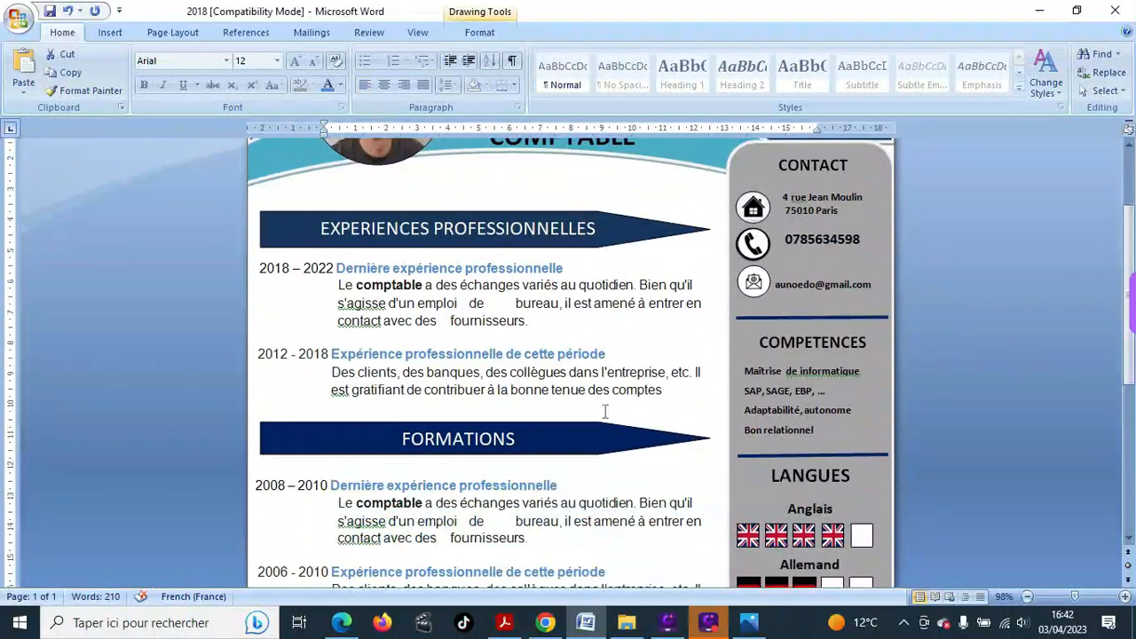
scroll(604, 411, up, 1)
scroll(604, 410, down, 2)
scroll(605, 410, down, 1)
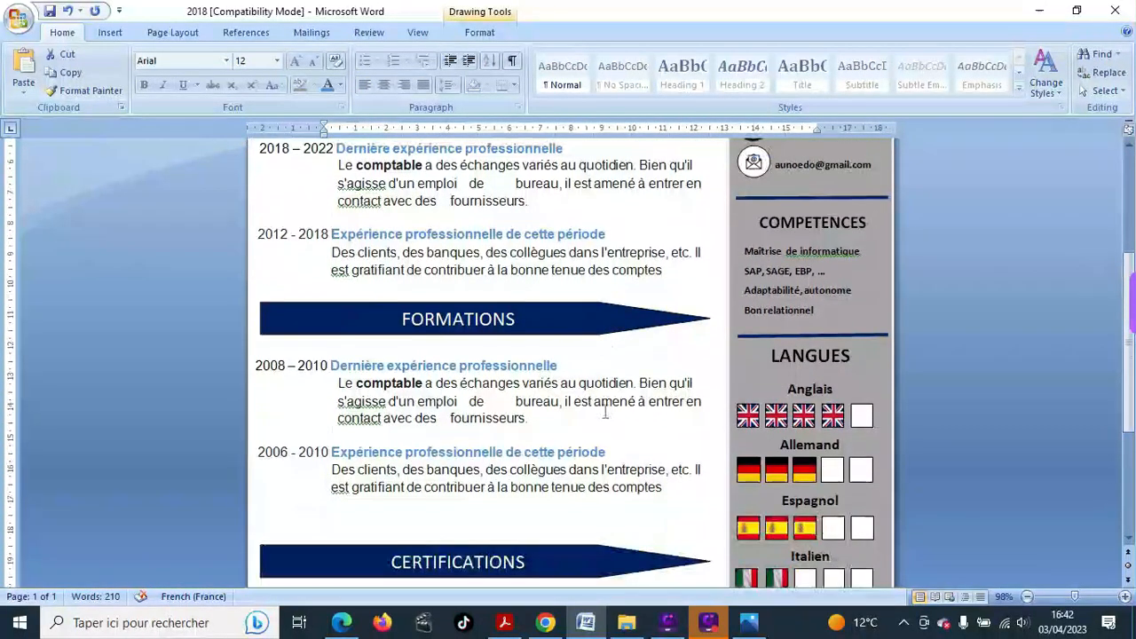
scroll(604, 410, down, 6)
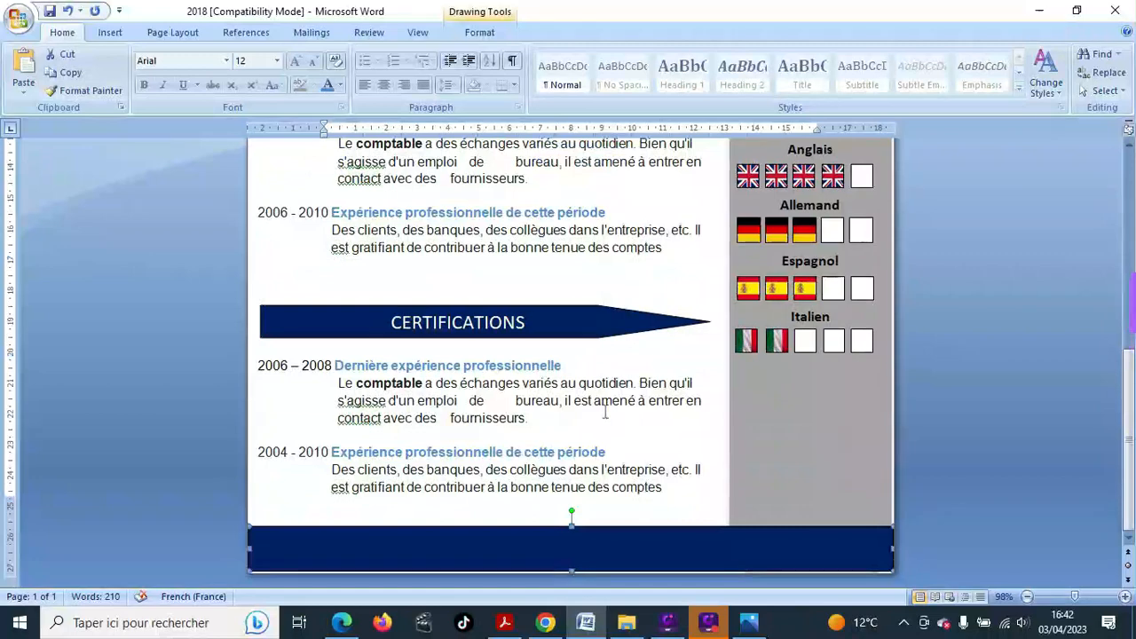
- Draw a crescent moon shape just above the navy footer band
click(108, 32)
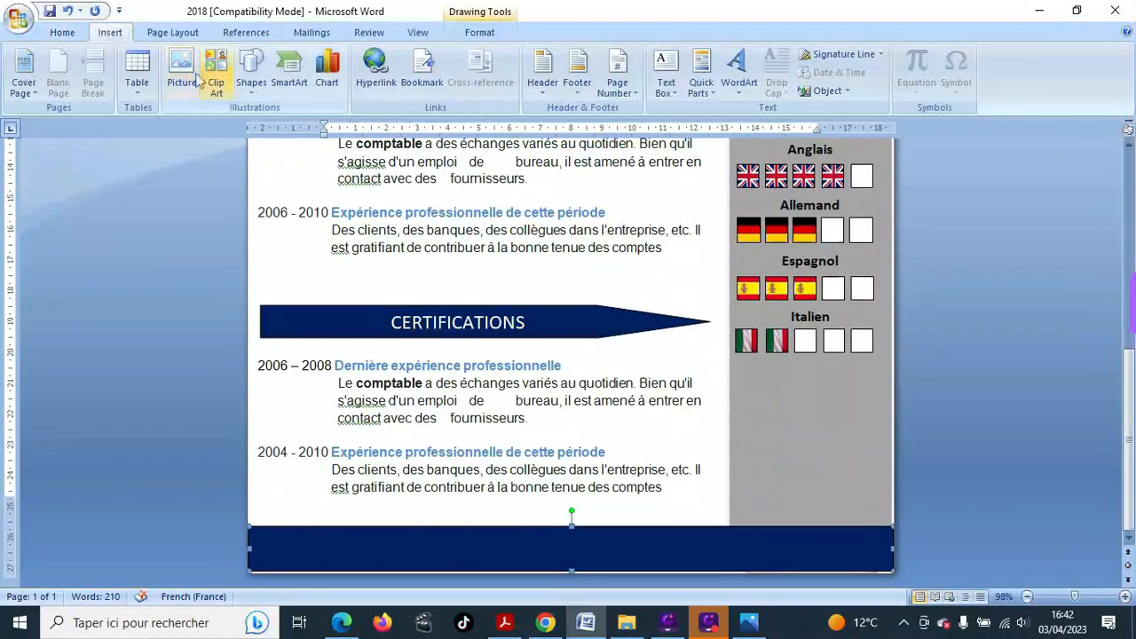
click(251, 89)
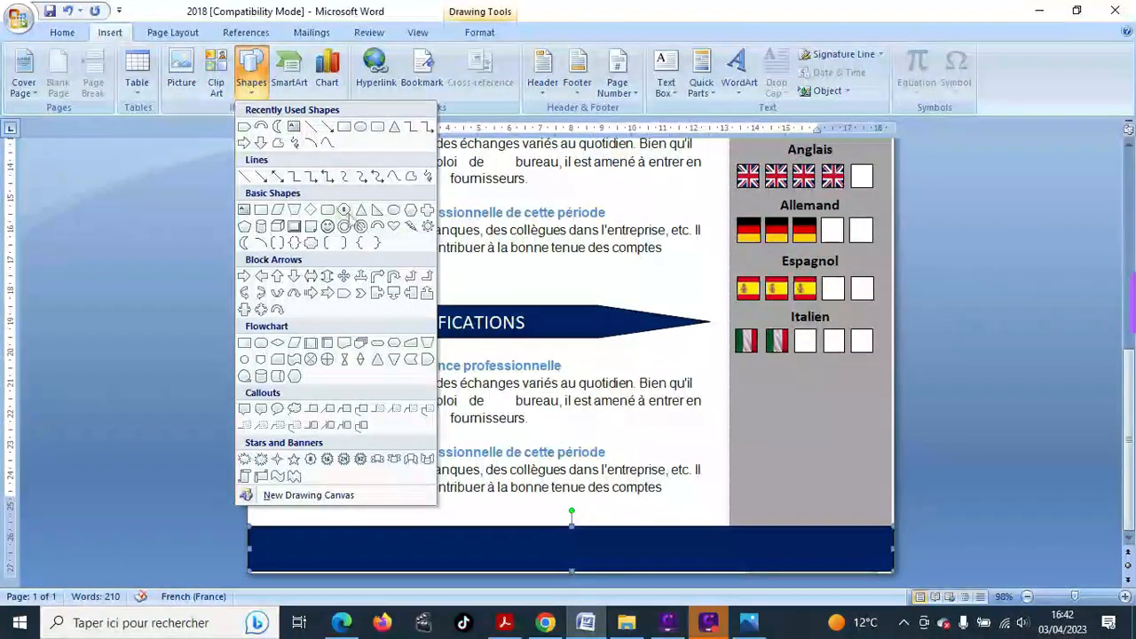
click(245, 242)
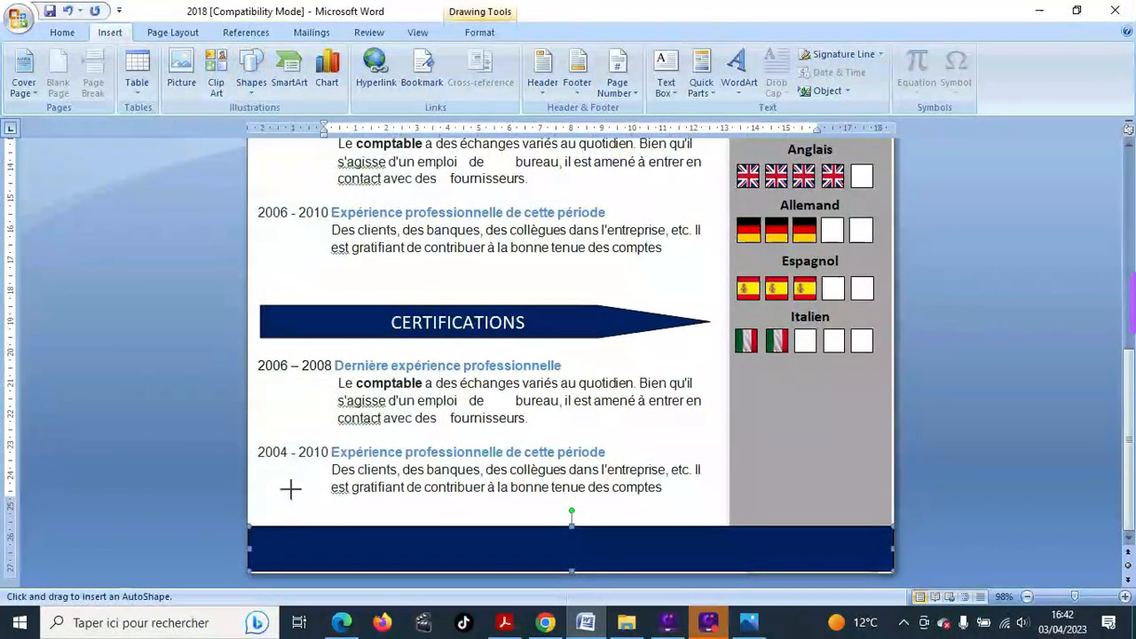
drag(271, 480, 455, 539)
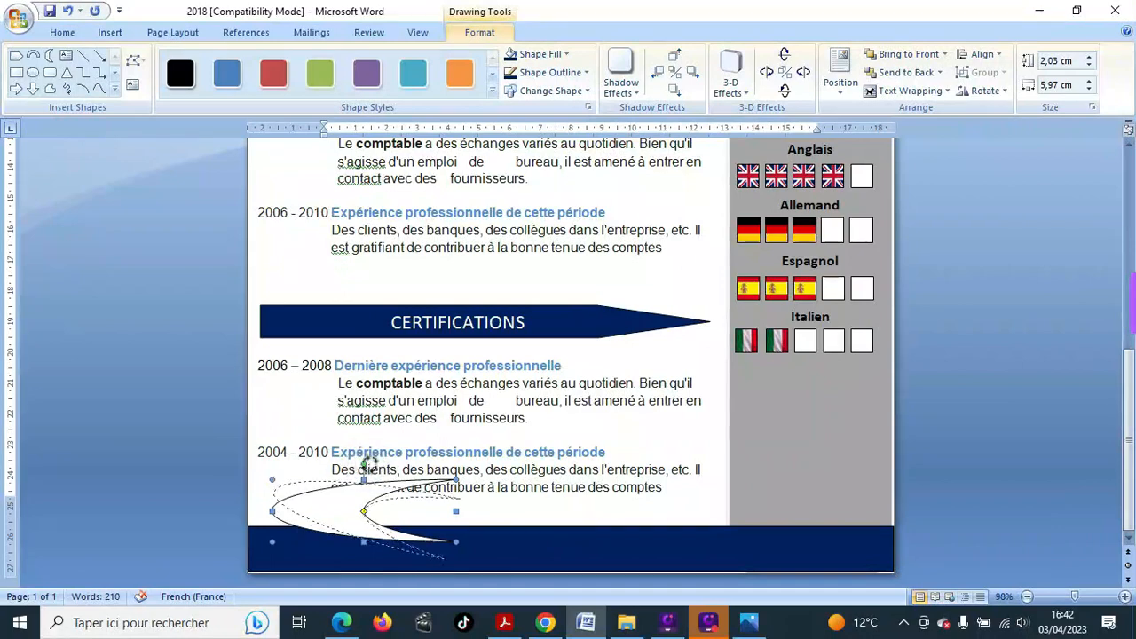
- Rotate and stretch the crescent into a long 22,02 × 5,03 cm swoosh over the footer
mouse_move(365, 462)
mouse_down()
mouse_move(331, 459)
mouse_move(326, 484)
mouse_up()
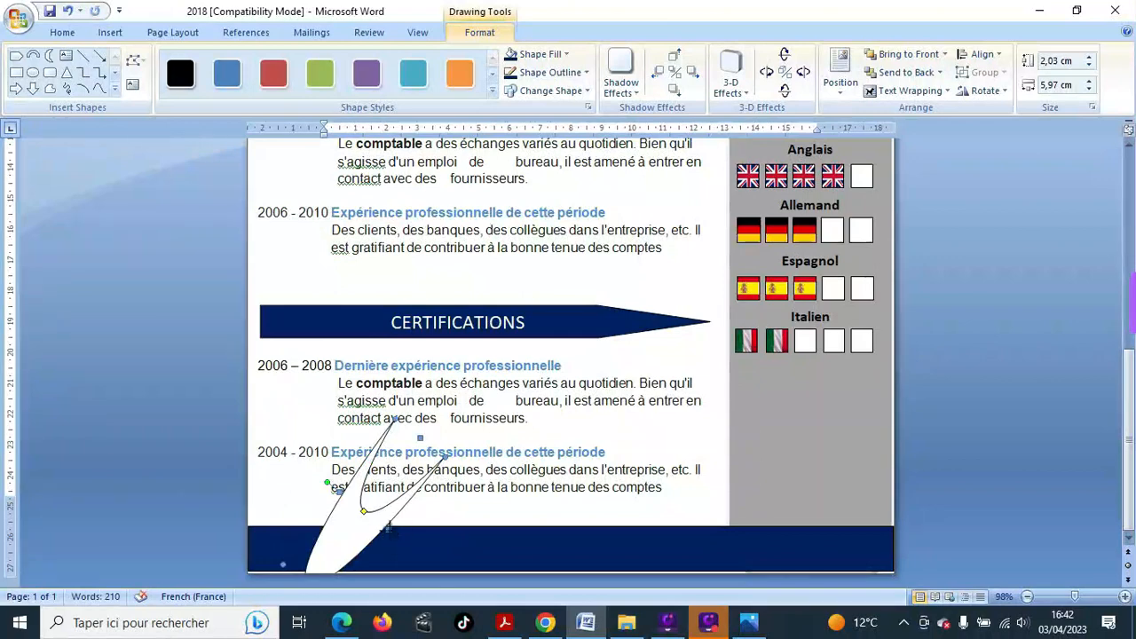
drag(387, 527, 414, 550)
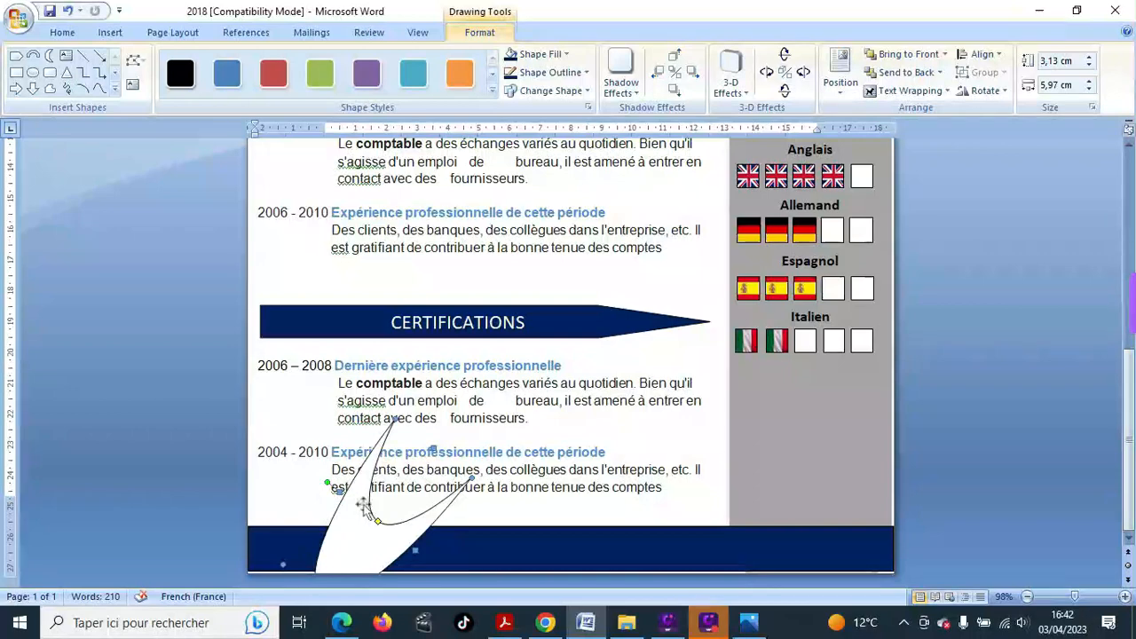
drag(363, 504, 373, 477)
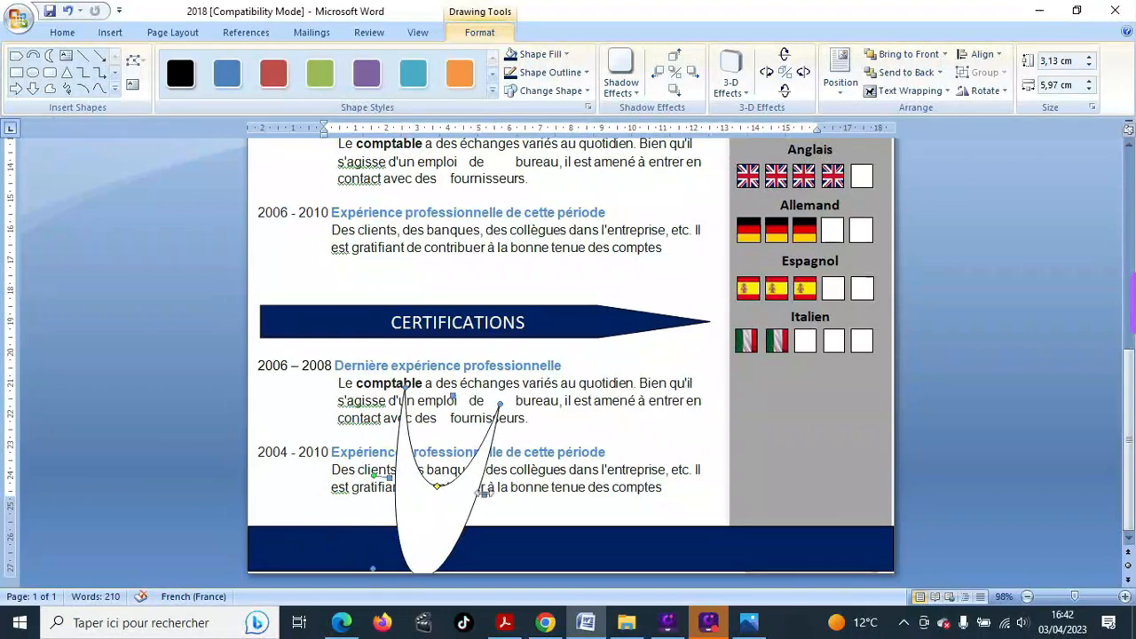
drag(484, 492, 796, 507)
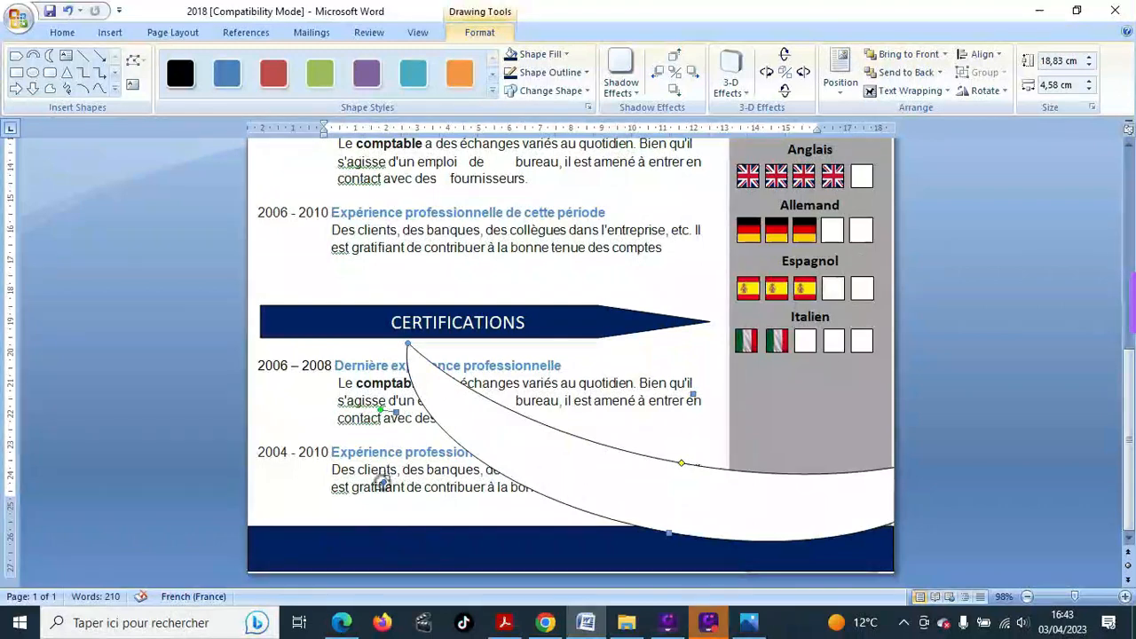
mouse_move(381, 482)
mouse_down()
mouse_move(329, 499)
mouse_move(367, 494)
mouse_up()
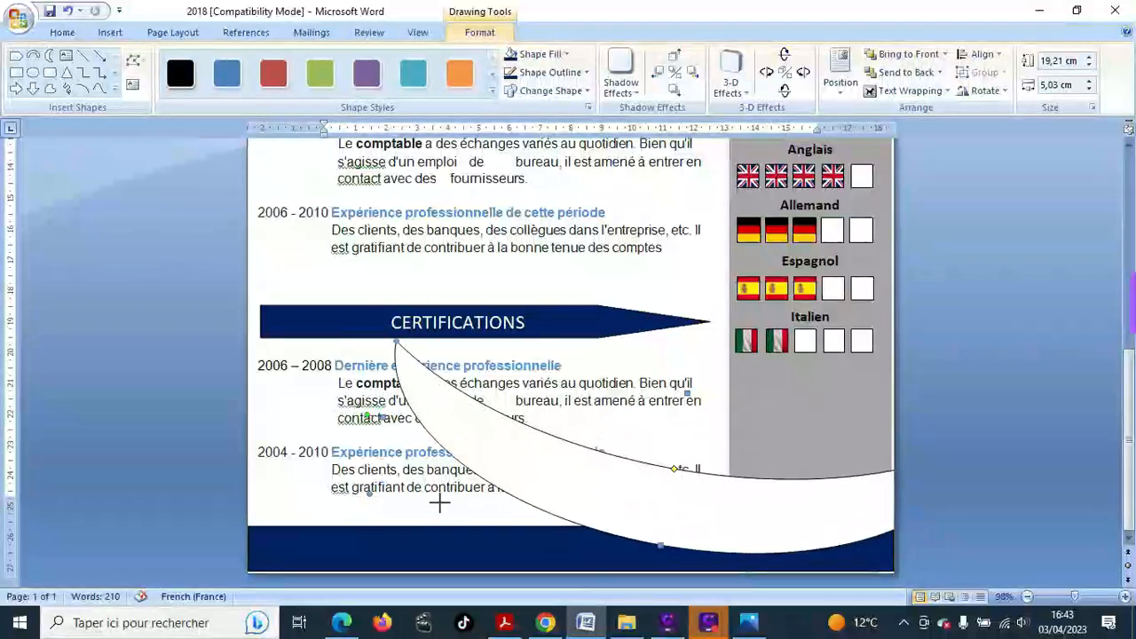
drag(633, 487, 613, 482)
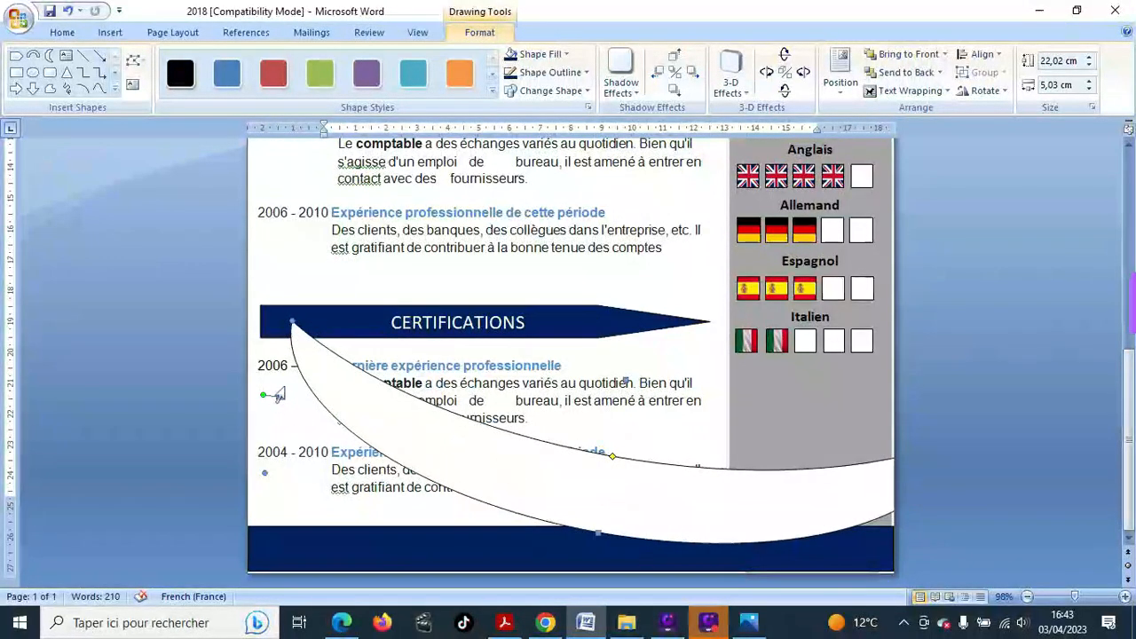
drag(262, 393, 361, 520)
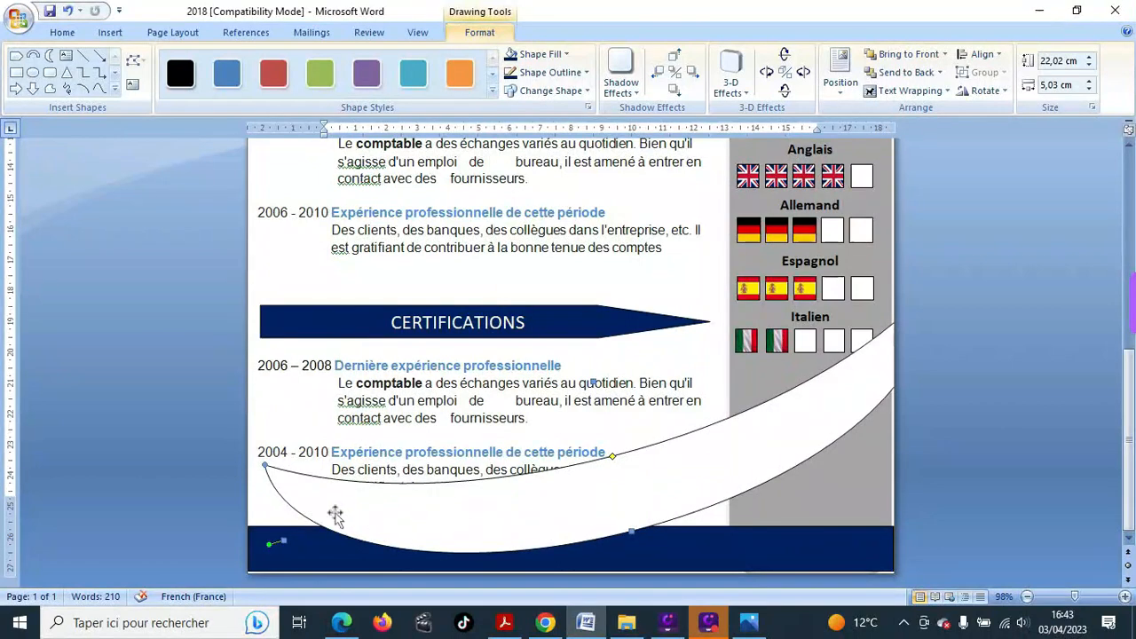
click(790, 442)
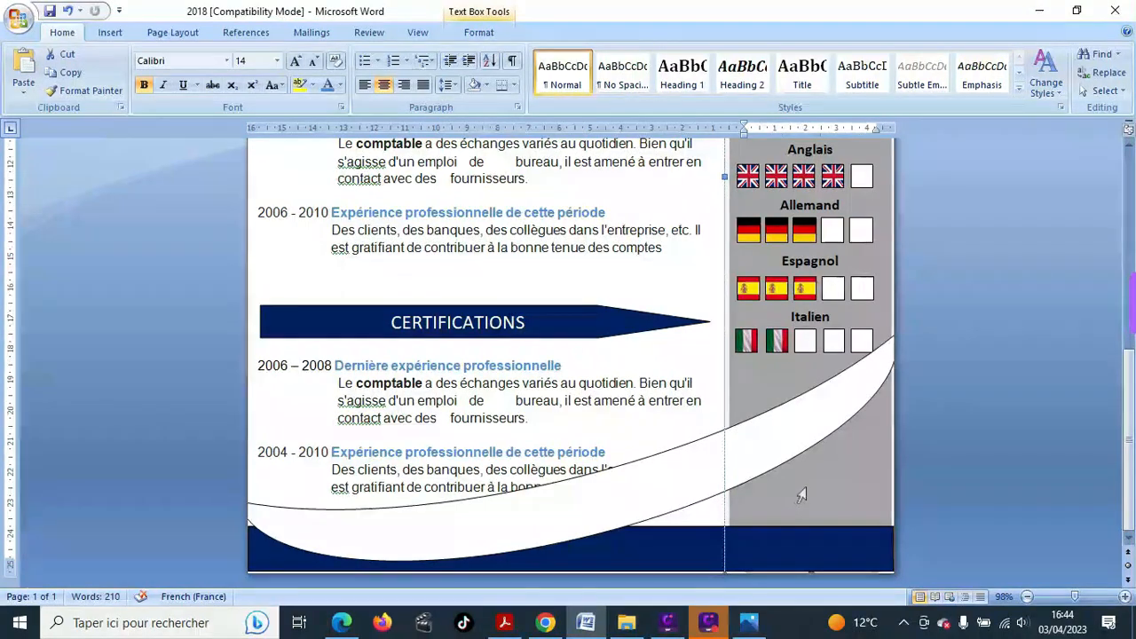
- Move and rotate the white swoosh so it lies flat along the footer band
click(1083, 133)
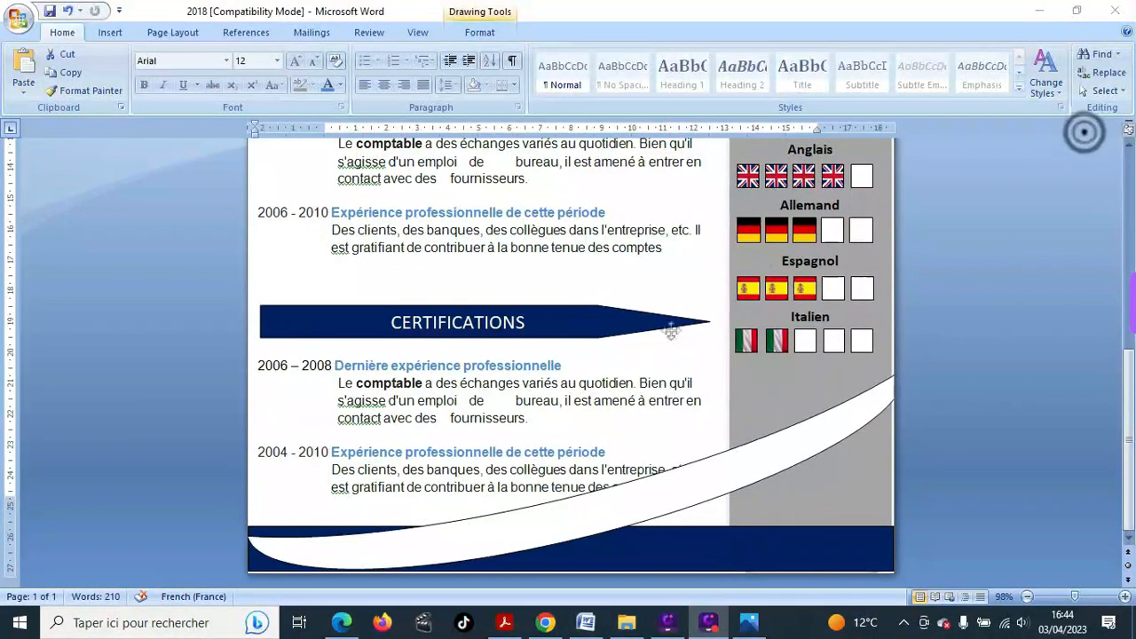
click(452, 542)
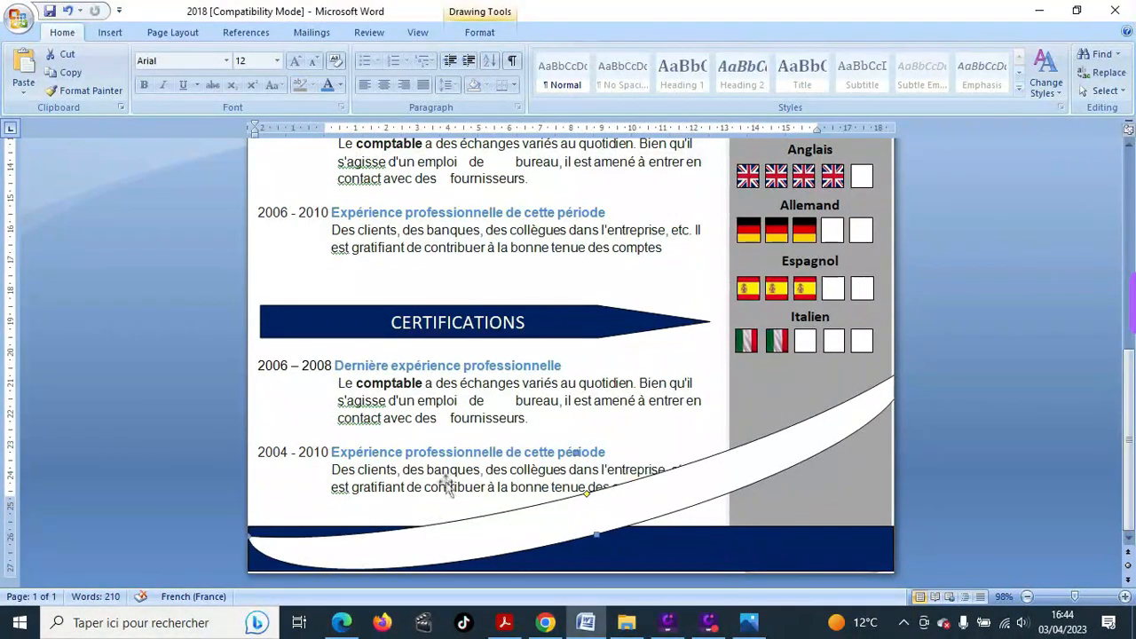
drag(418, 536, 923, 412)
drag(888, 453, 575, 533)
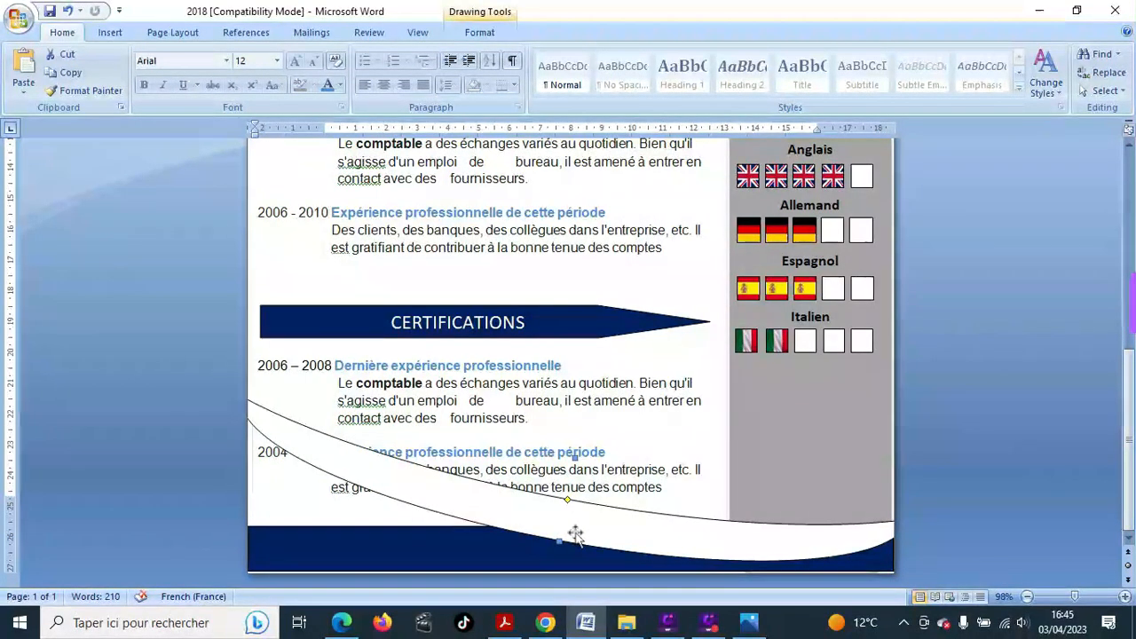
drag(575, 533, 382, 479)
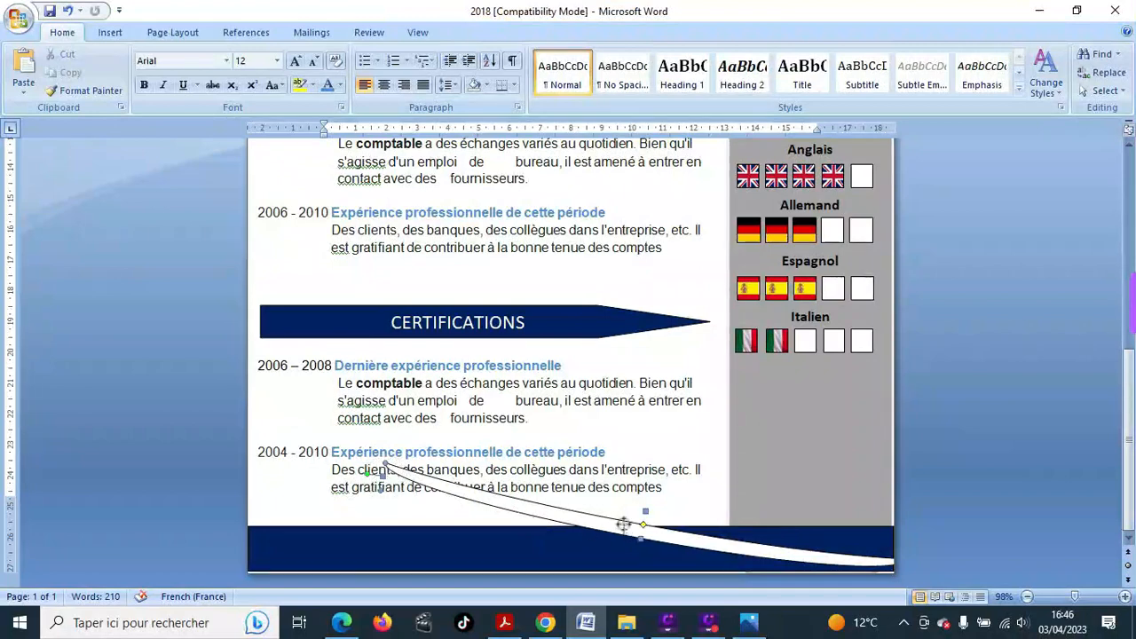
mouse_move(623, 524)
mouse_down()
mouse_move(623, 505)
mouse_move(647, 491)
mouse_up()
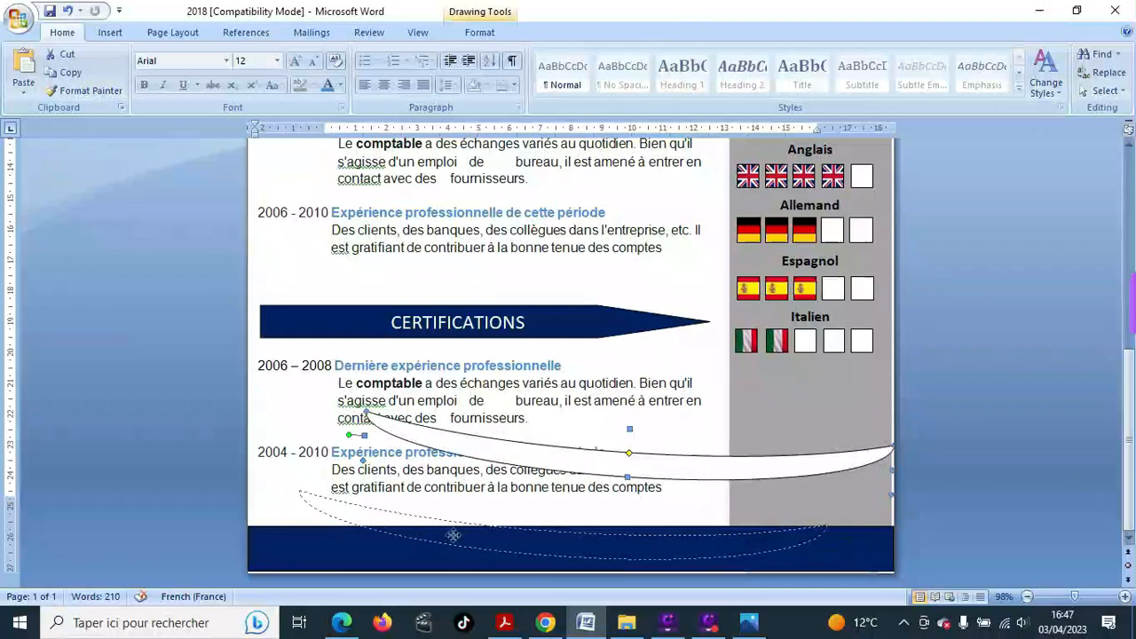
drag(453, 535, 498, 538)
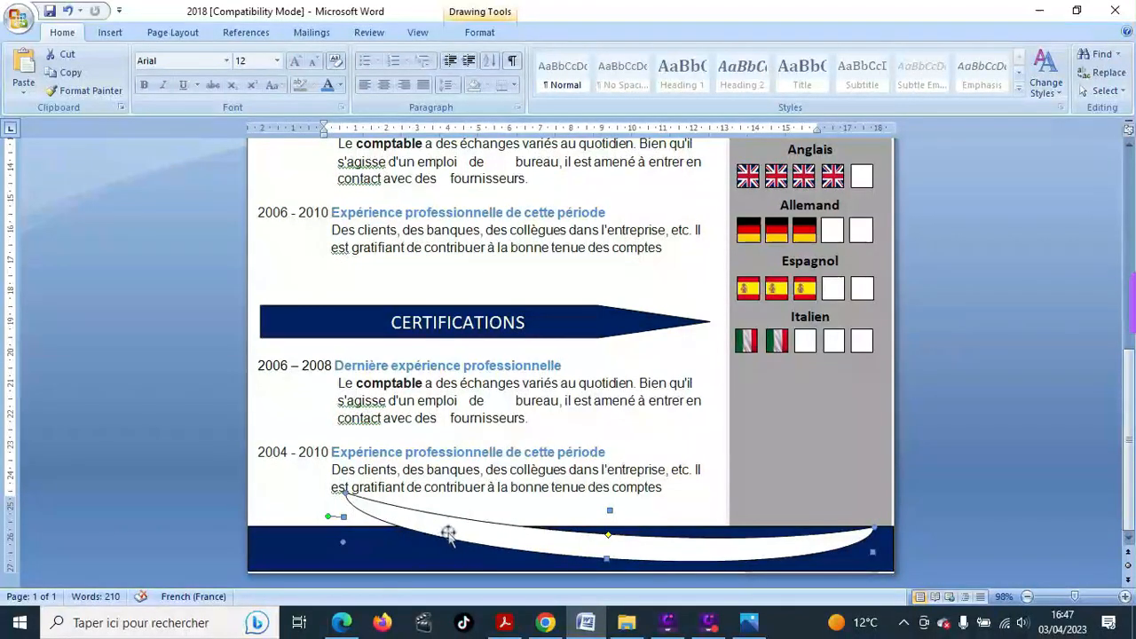
drag(327, 515, 298, 541)
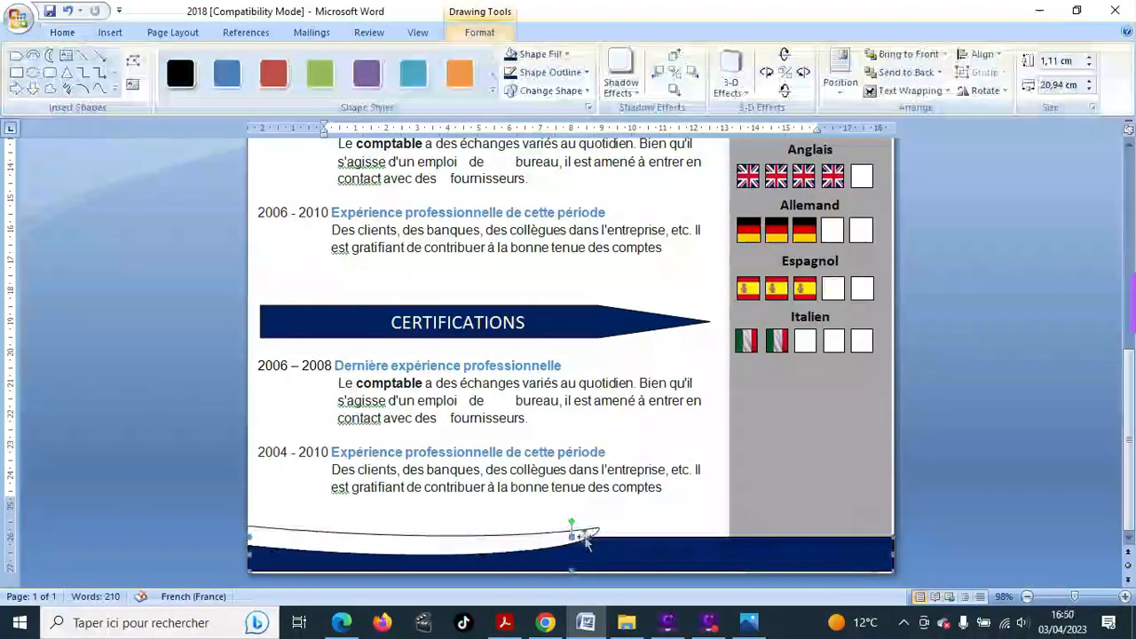
- Shrink the navy footer band to 1,03 cm high and pick the moon shape again
mouse_move(573, 532)
mouse_down()
mouse_move(571, 522)
mouse_move(573, 534)
mouse_up()
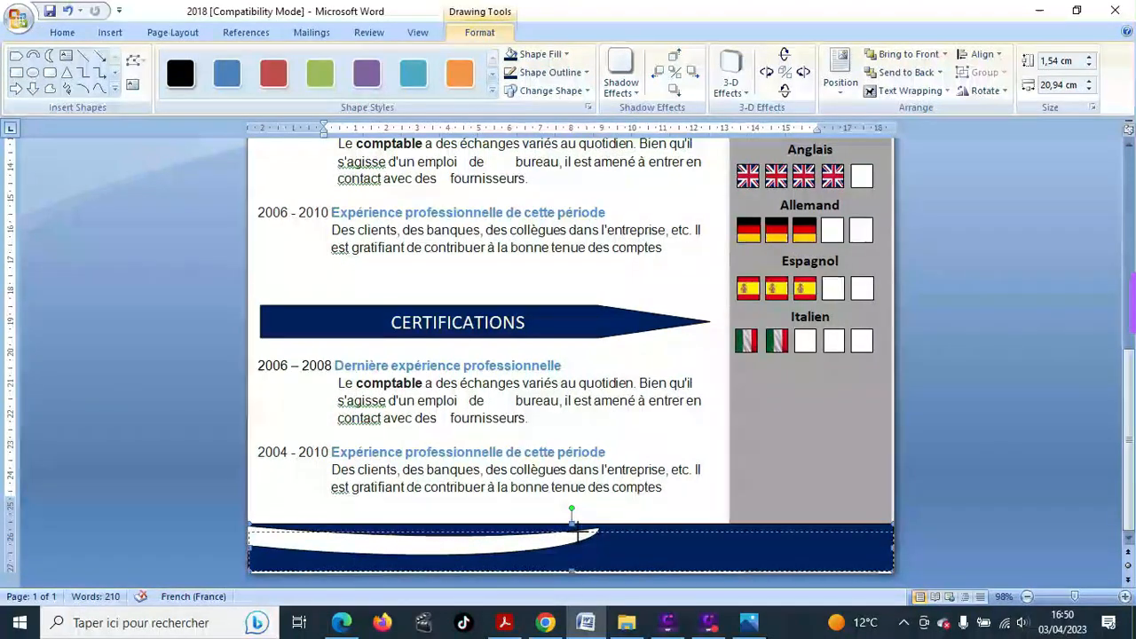
drag(580, 531, 572, 539)
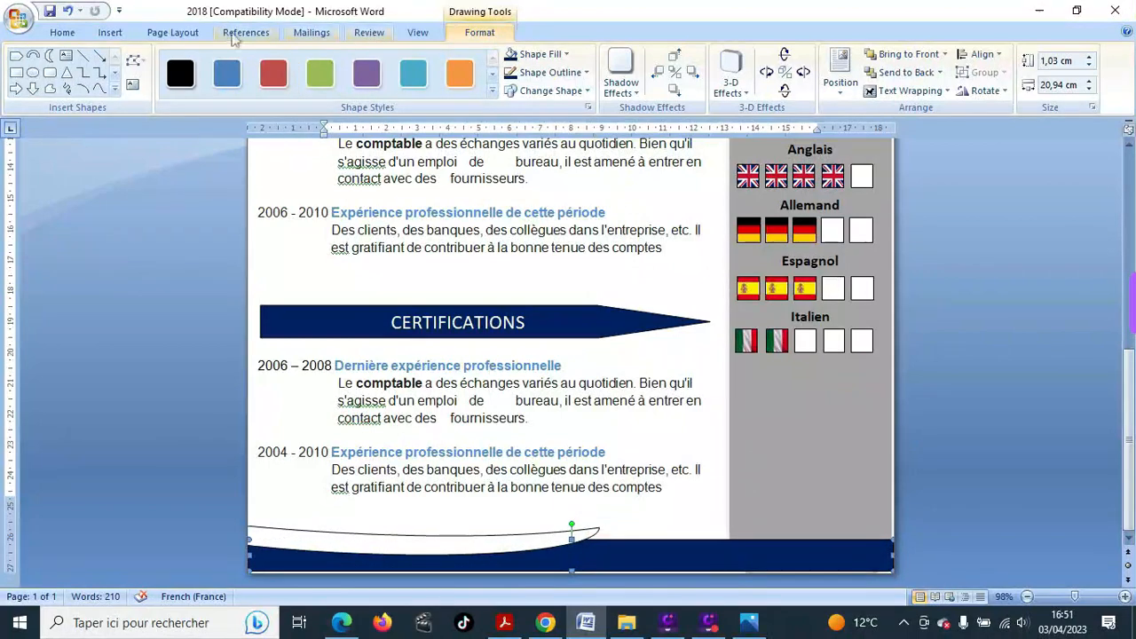
click(110, 32)
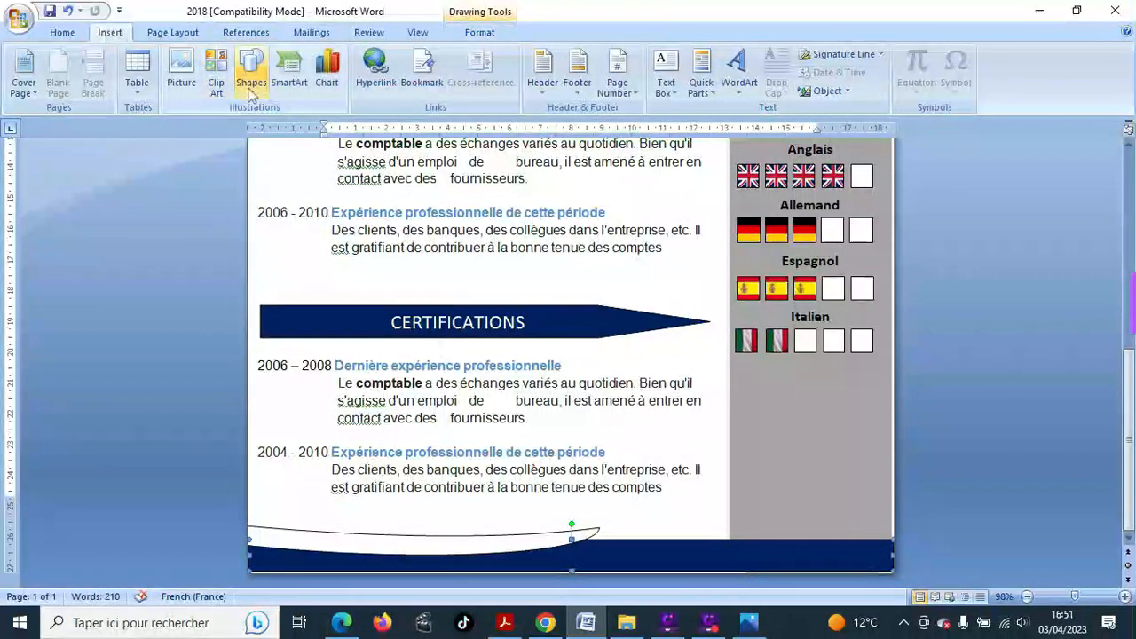
click(252, 76)
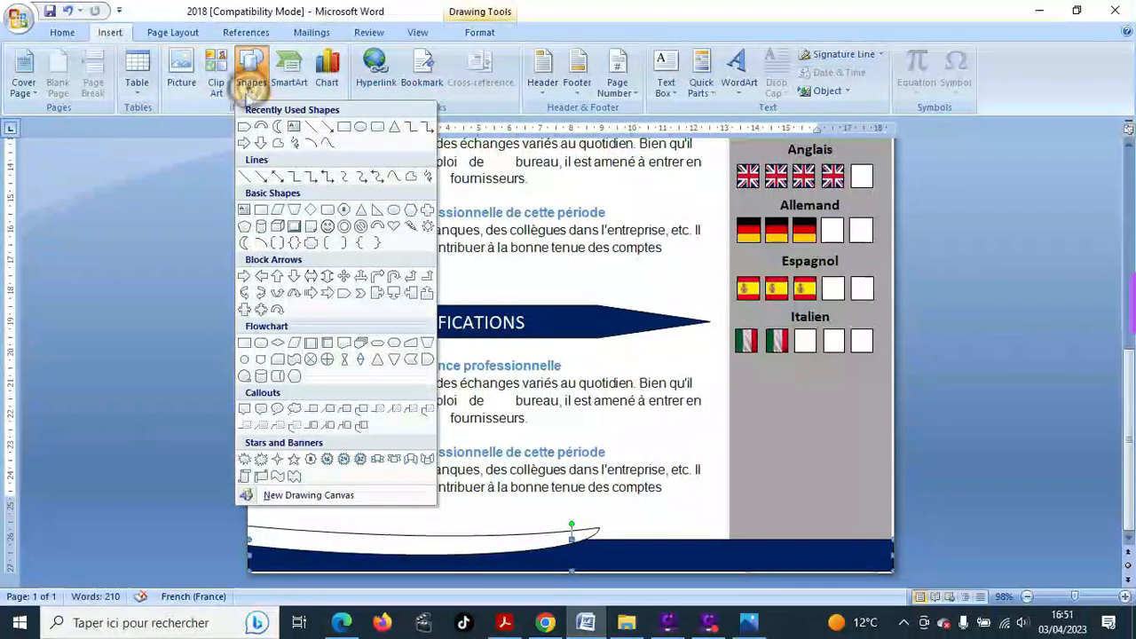
click(243, 245)
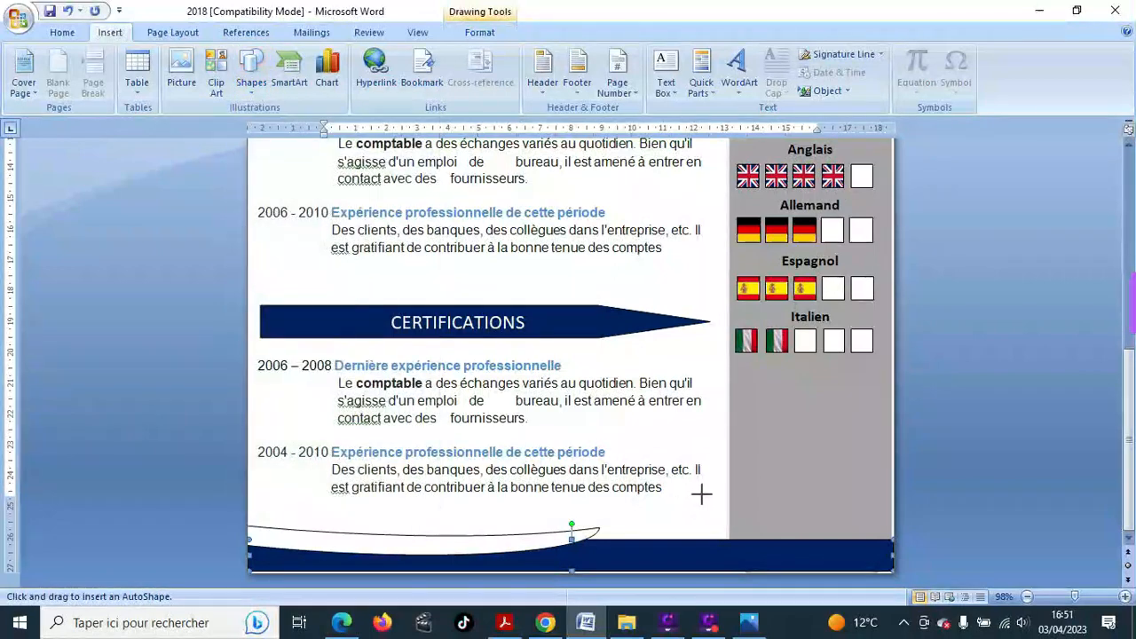
- Draw a second crescent, then rotate, flatten and move it along the footer's right side
mouse_move(701, 494)
mouse_down()
mouse_move(842, 456)
mouse_move(892, 424)
mouse_up()
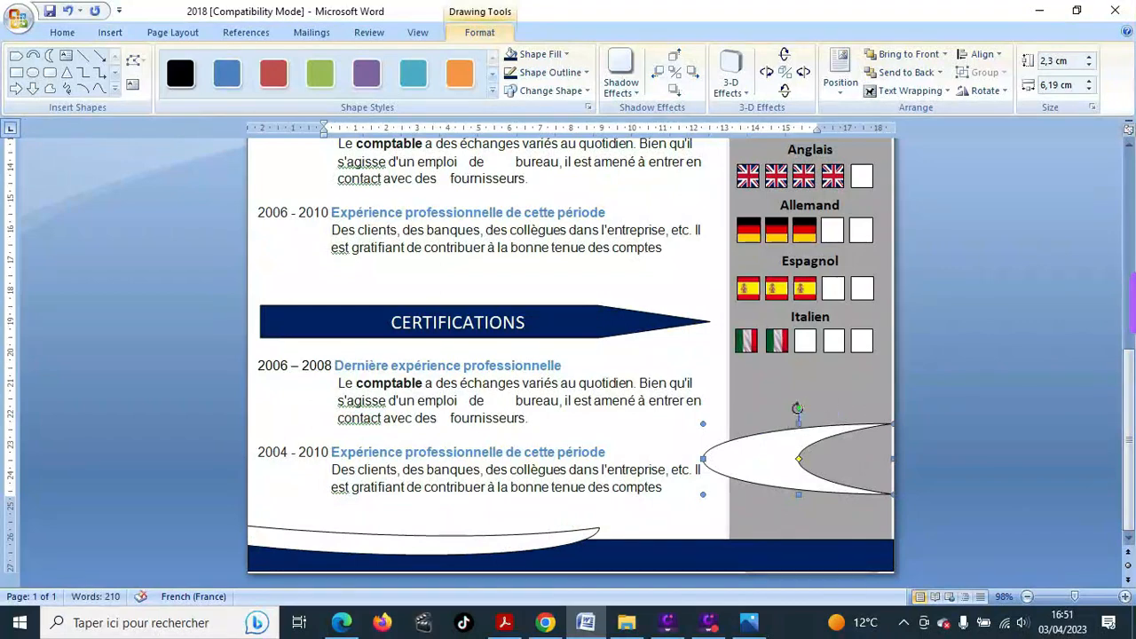
drag(798, 405, 337, 532)
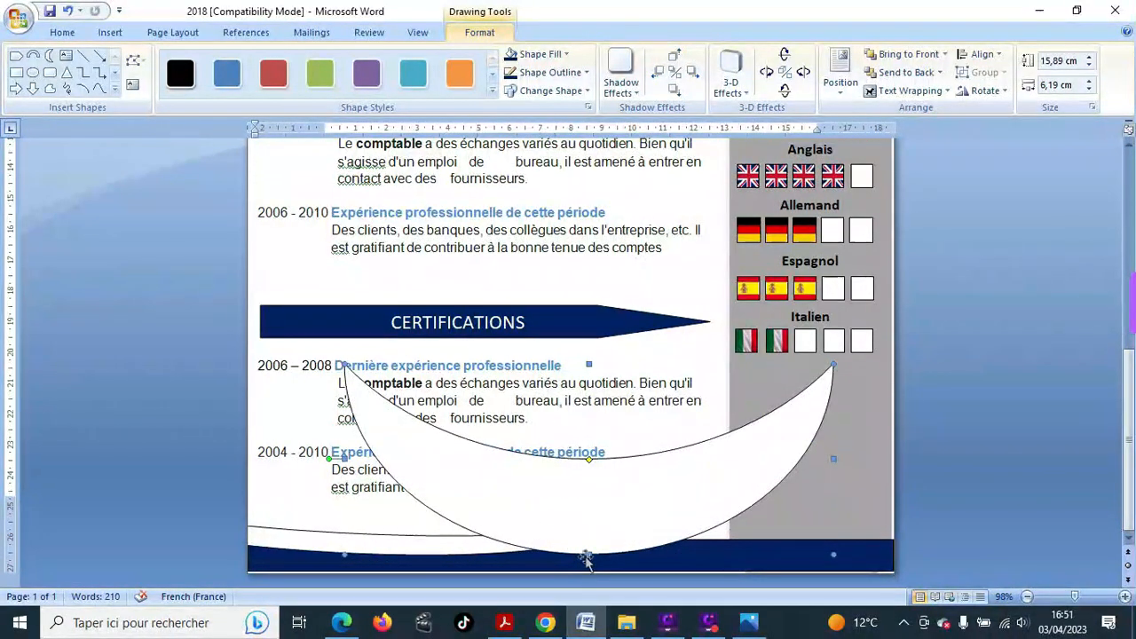
drag(587, 552, 595, 483)
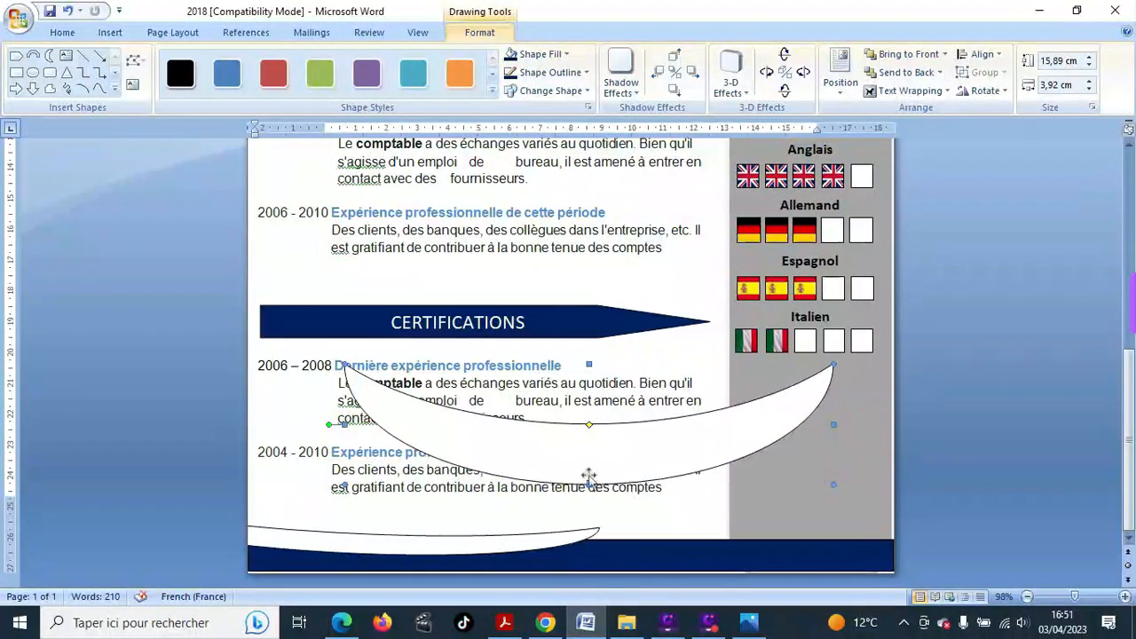
drag(587, 484, 764, 483)
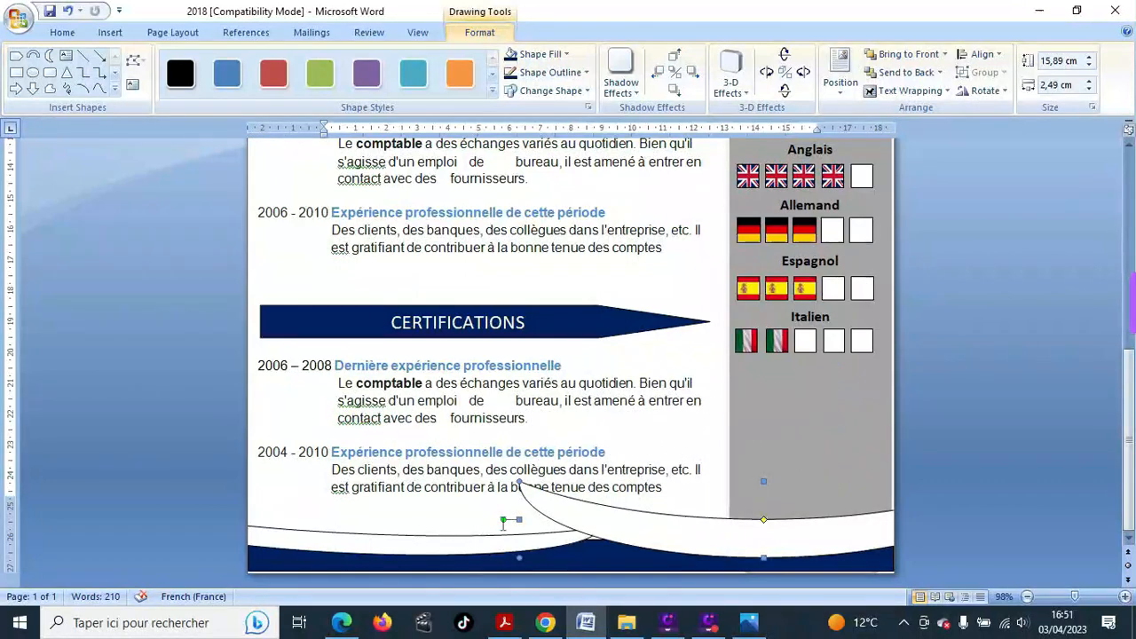
drag(501, 519, 559, 552)
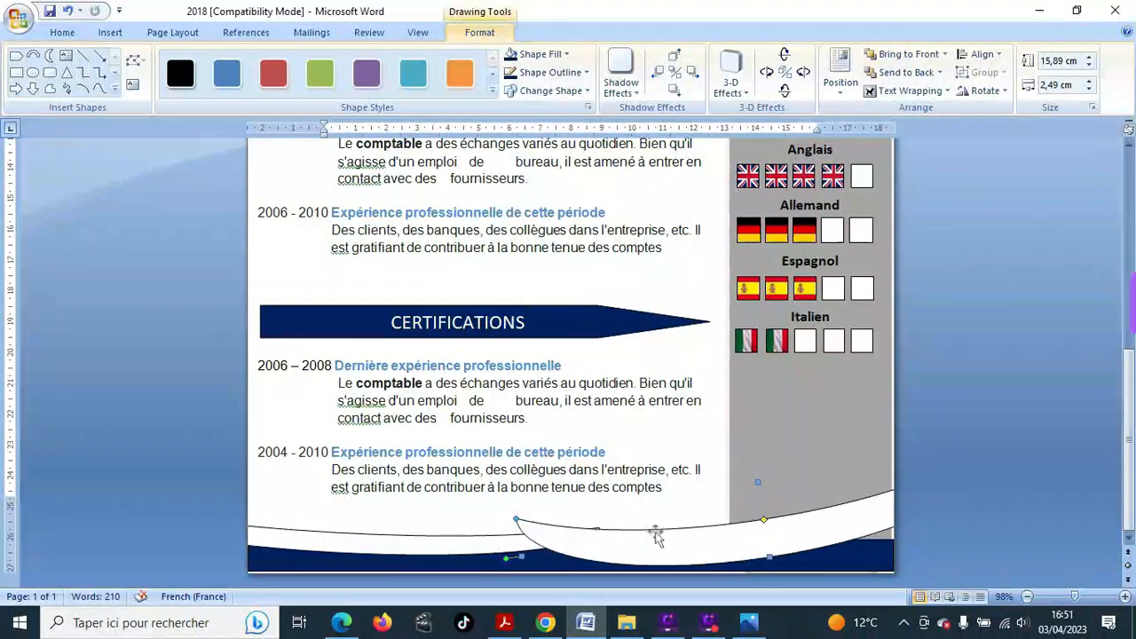
drag(816, 527, 829, 522)
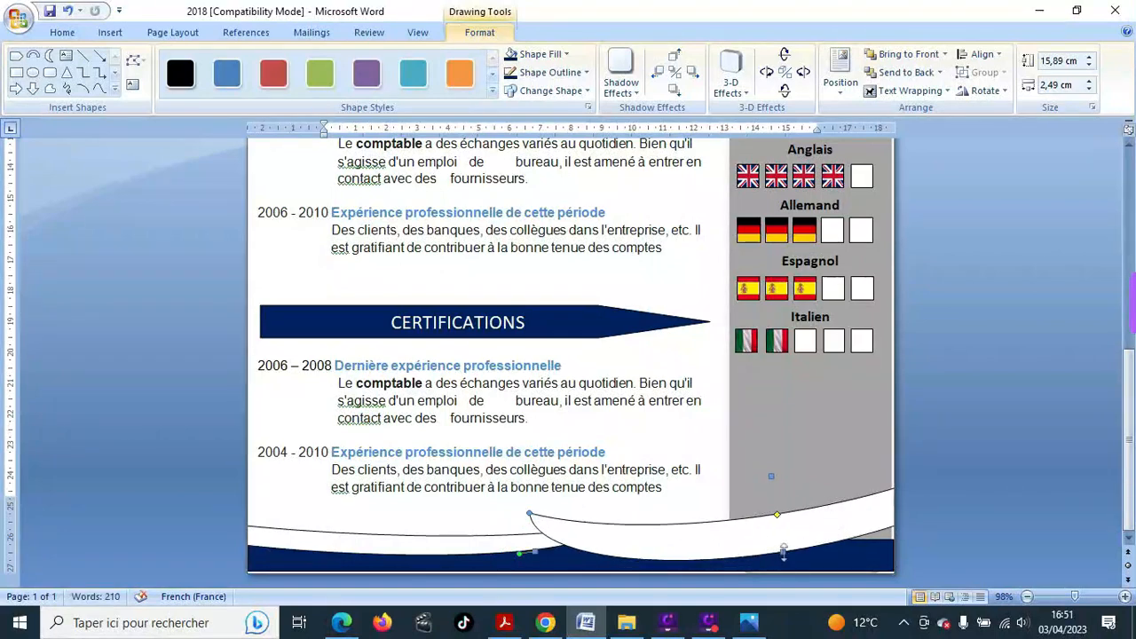
drag(782, 552, 780, 533)
drag(663, 544, 661, 538)
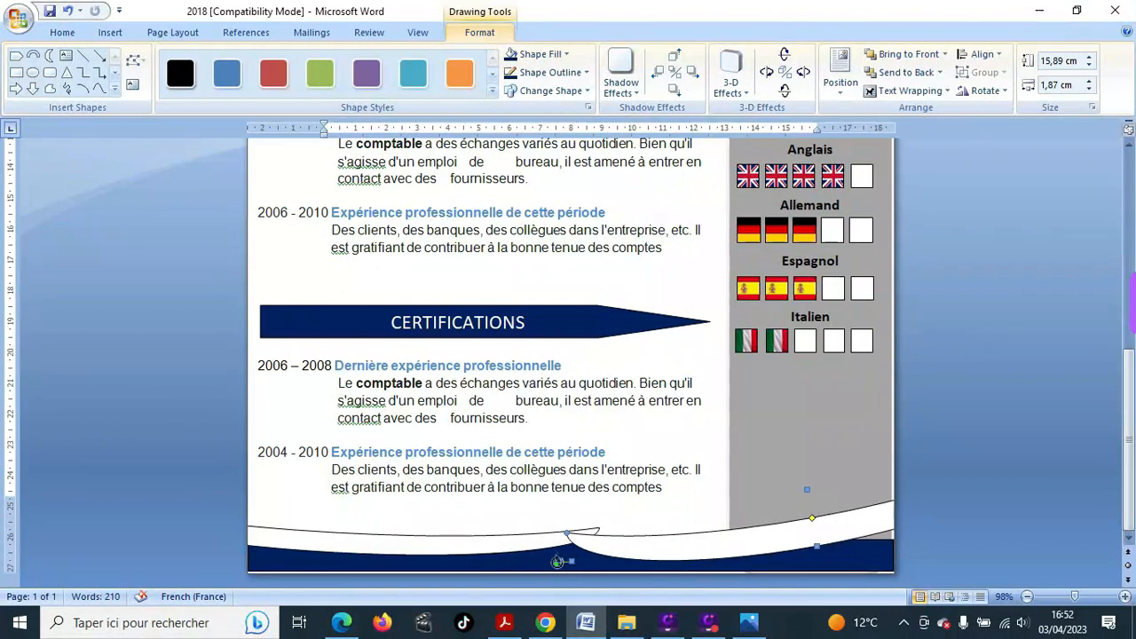
drag(557, 561, 556, 545)
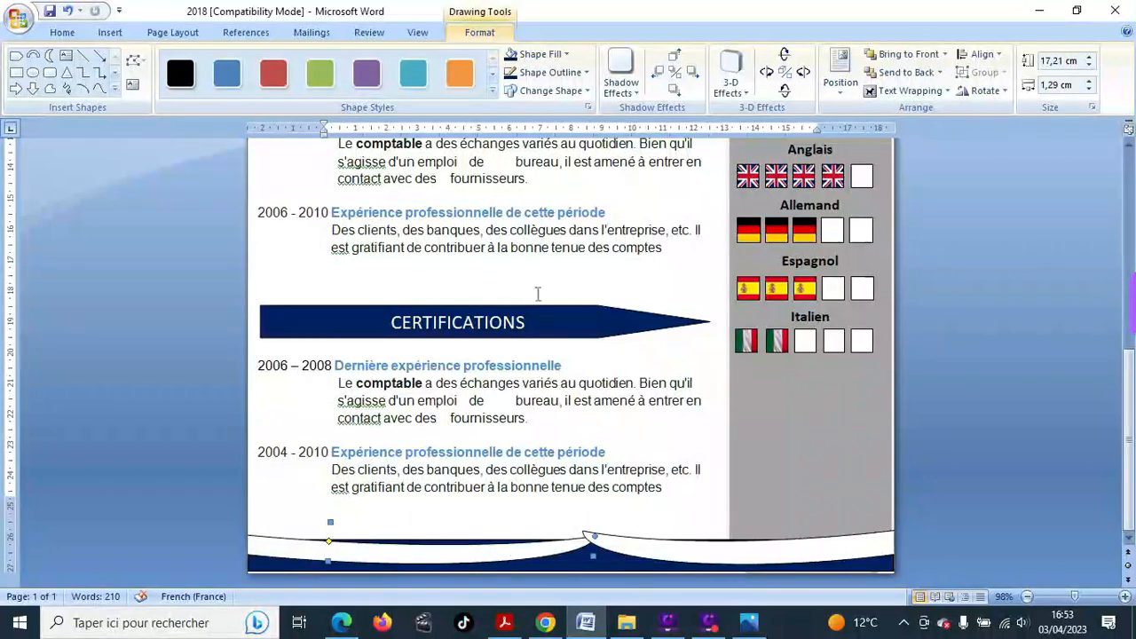
- Apply the teal shape style to both the left and right swooshes
click(424, 88)
click(664, 557)
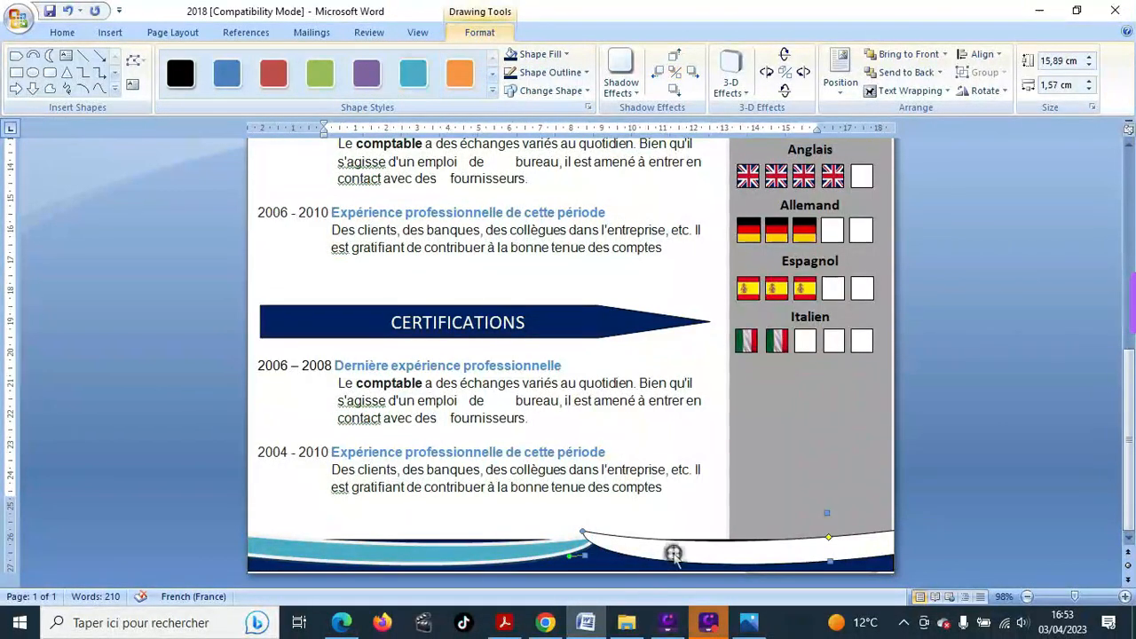
click(416, 79)
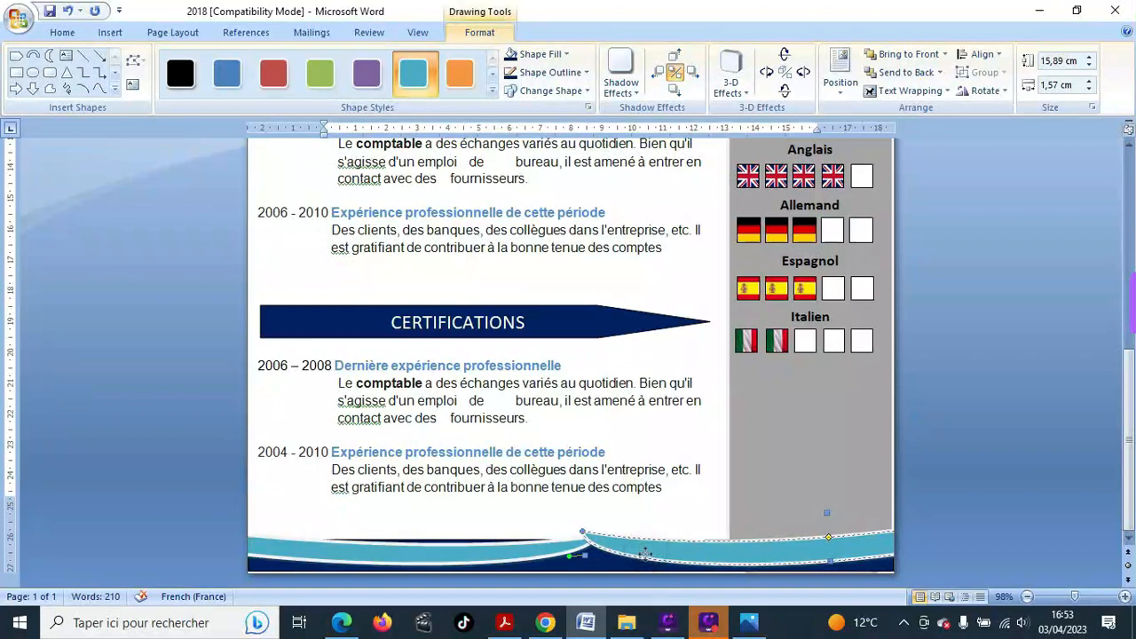
- Reposition both waves on the footer, flattening the right swoosh to 15,89 × 0,98 cm
drag(645, 553, 649, 562)
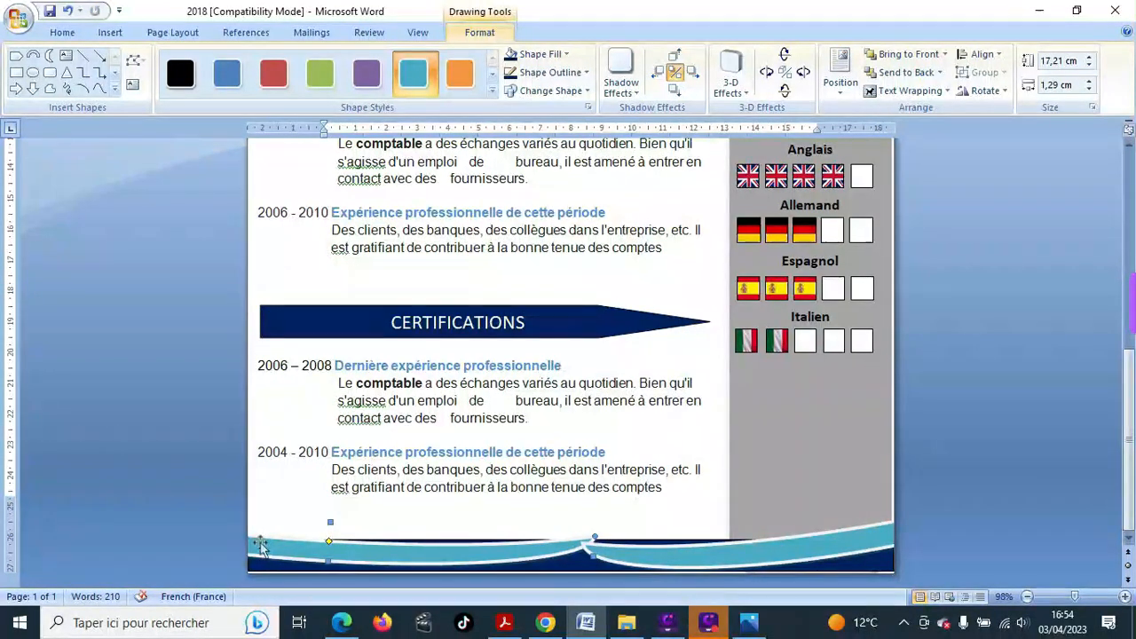
drag(260, 543, 261, 533)
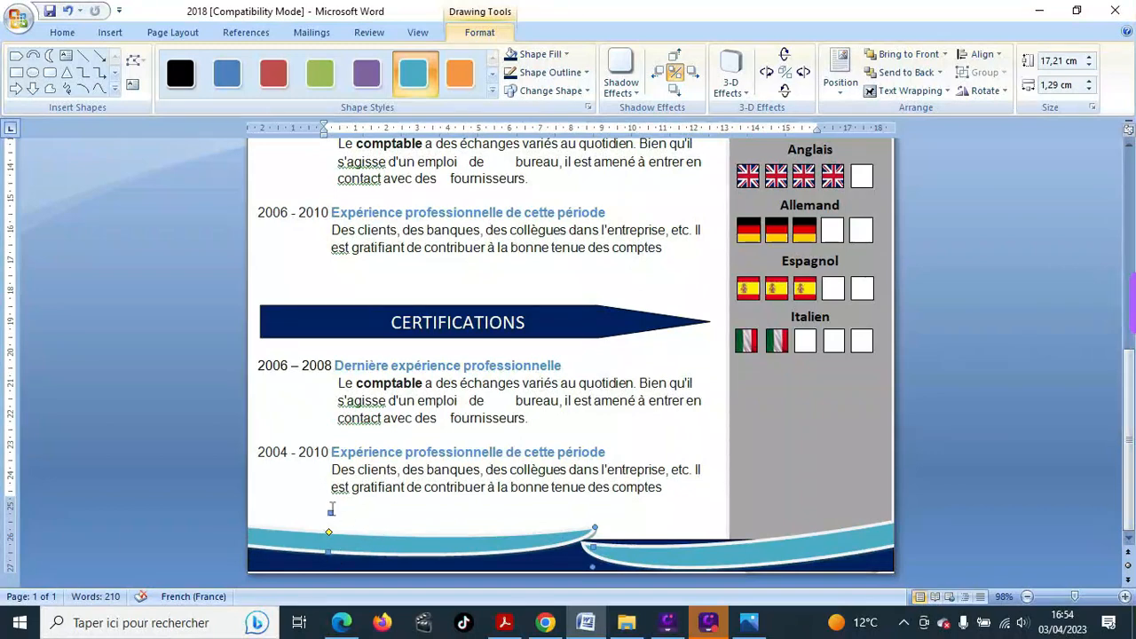
drag(469, 551, 460, 566)
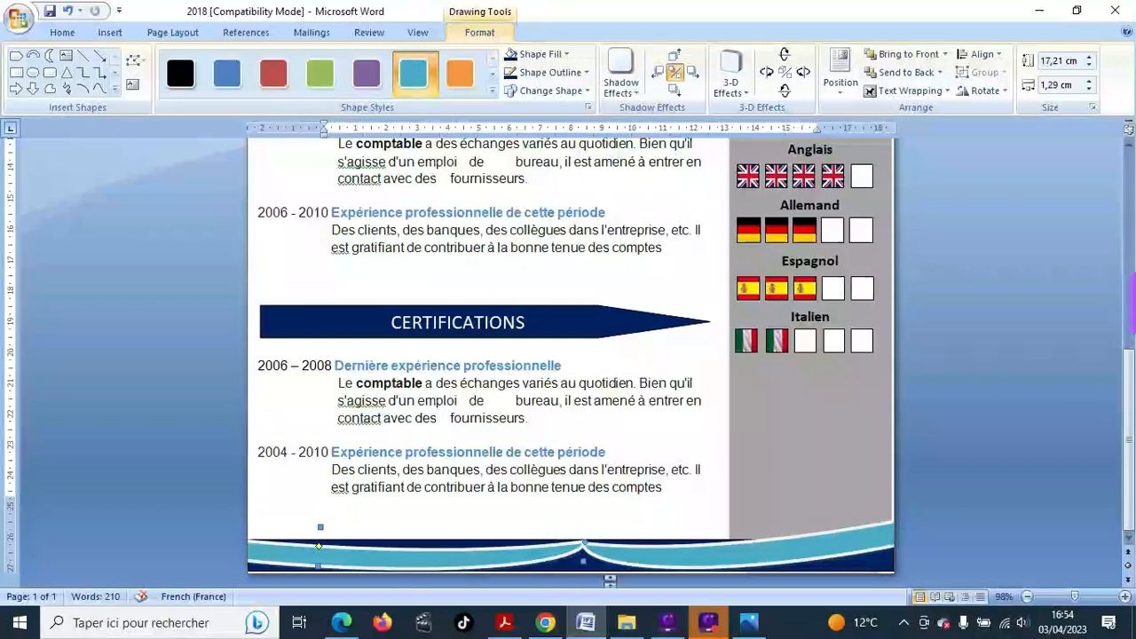
click(807, 537)
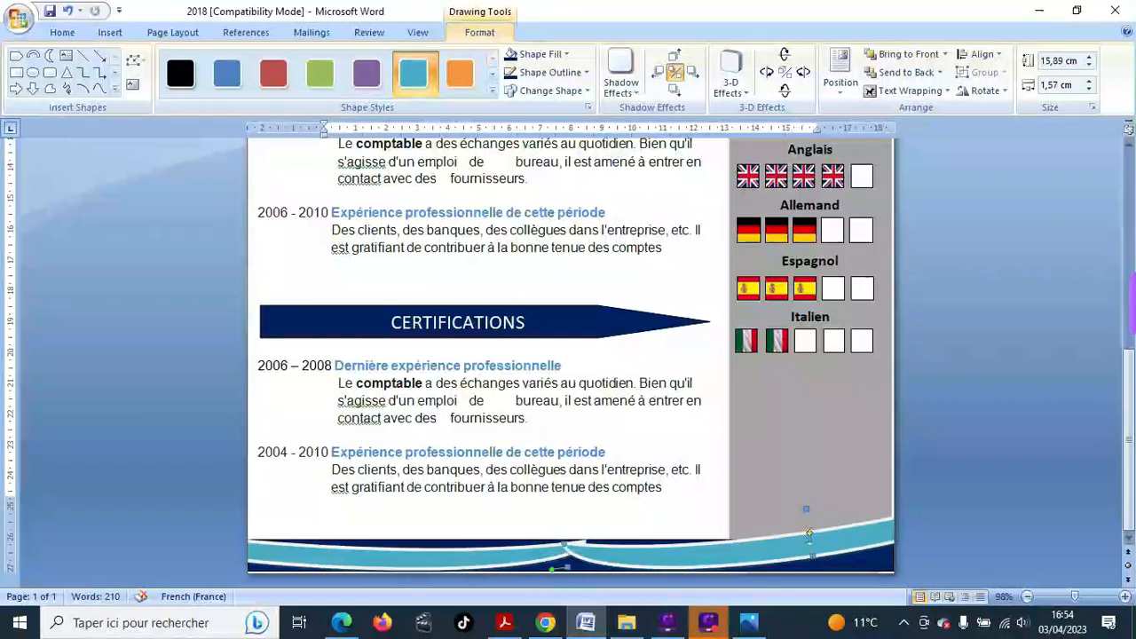
drag(805, 508, 805, 528)
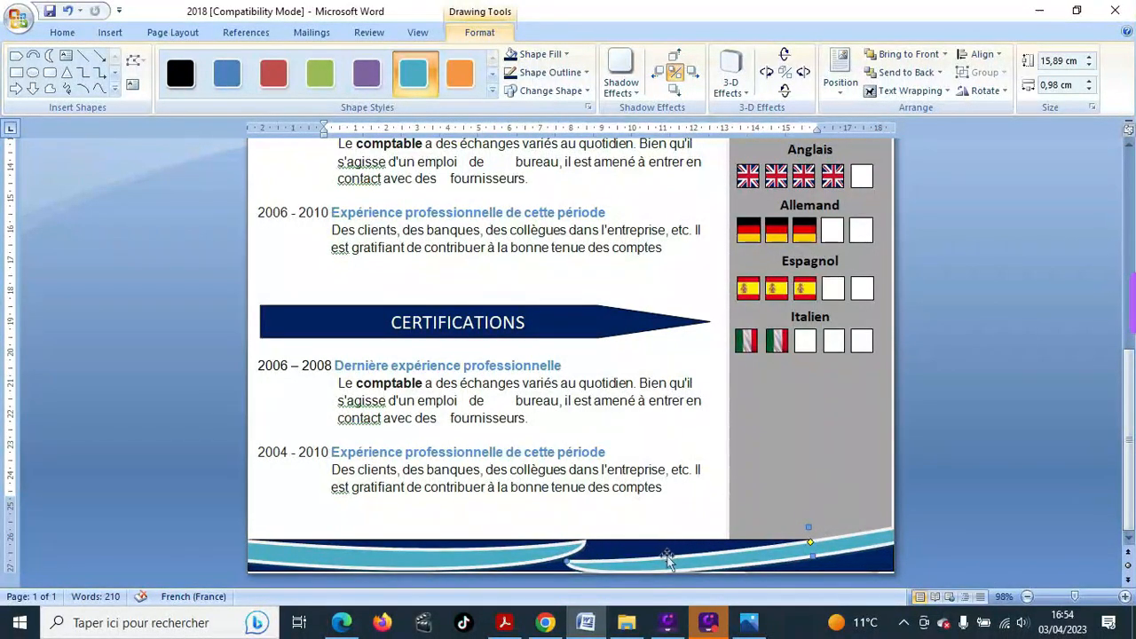
mouse_move(667, 559)
mouse_down()
mouse_move(666, 542)
mouse_move(654, 543)
mouse_up()
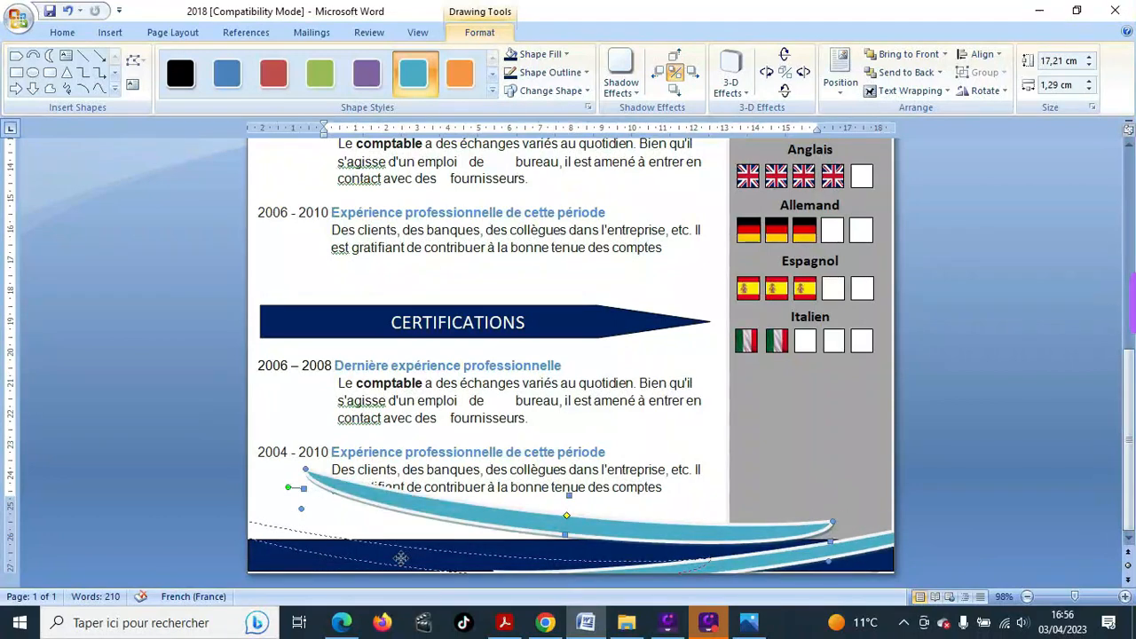
drag(400, 557, 404, 558)
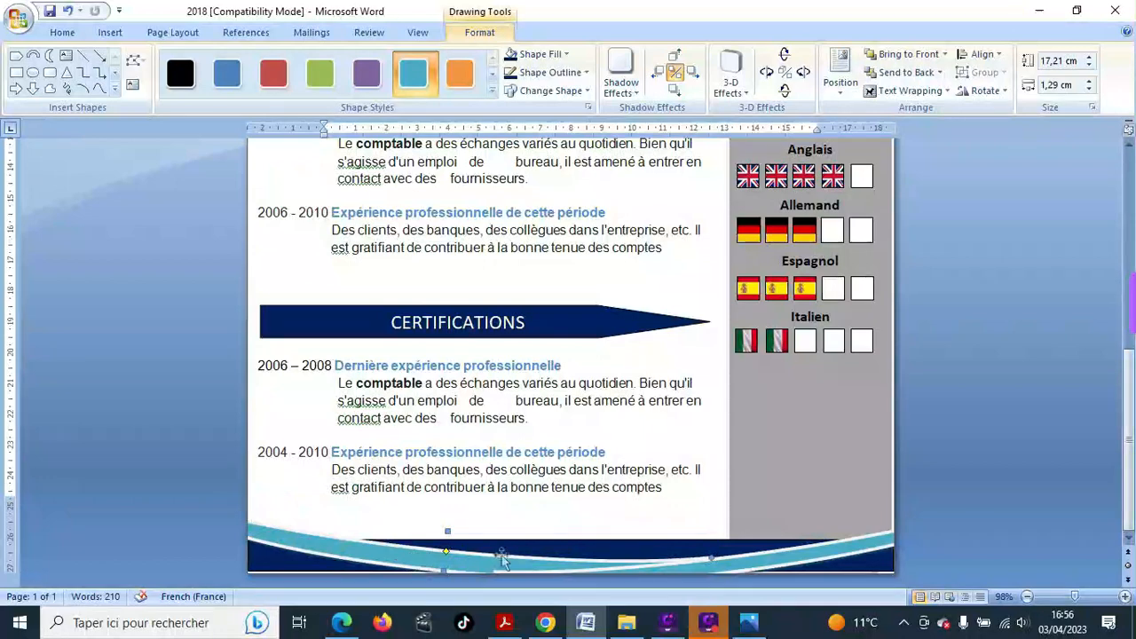
- Deselect the swoosh, then open and dismiss the Shapes gallery without adding a shape
click(510, 511)
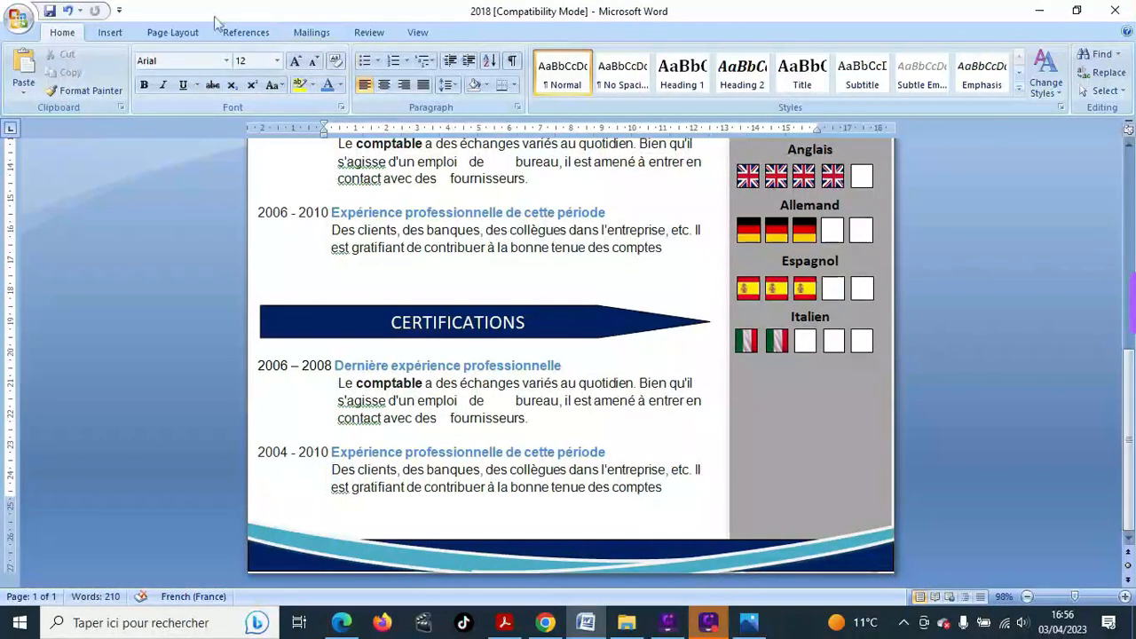
click(110, 32)
click(252, 86)
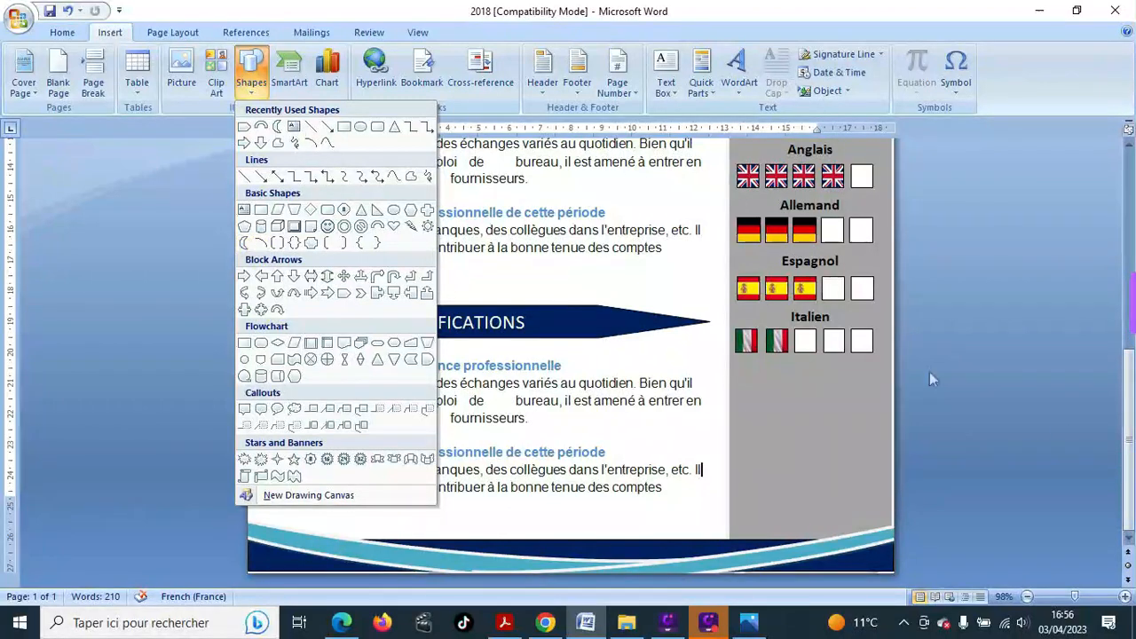
click(845, 419)
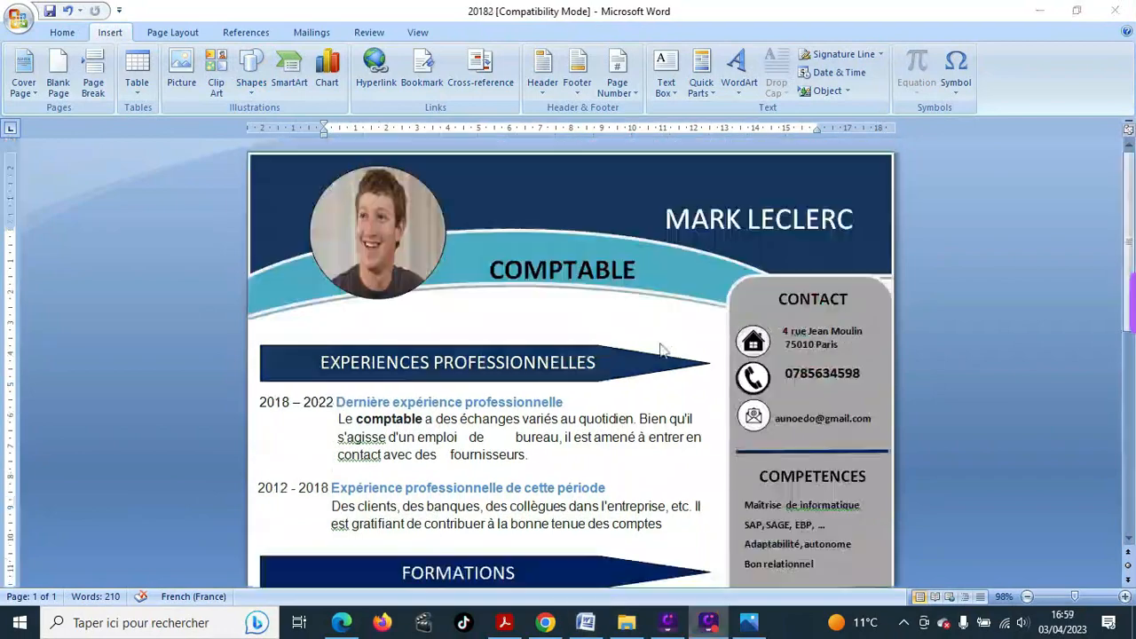
scroll(657, 355, down, 2)
scroll(657, 355, up, 2)
scroll(656, 357, down, 6)
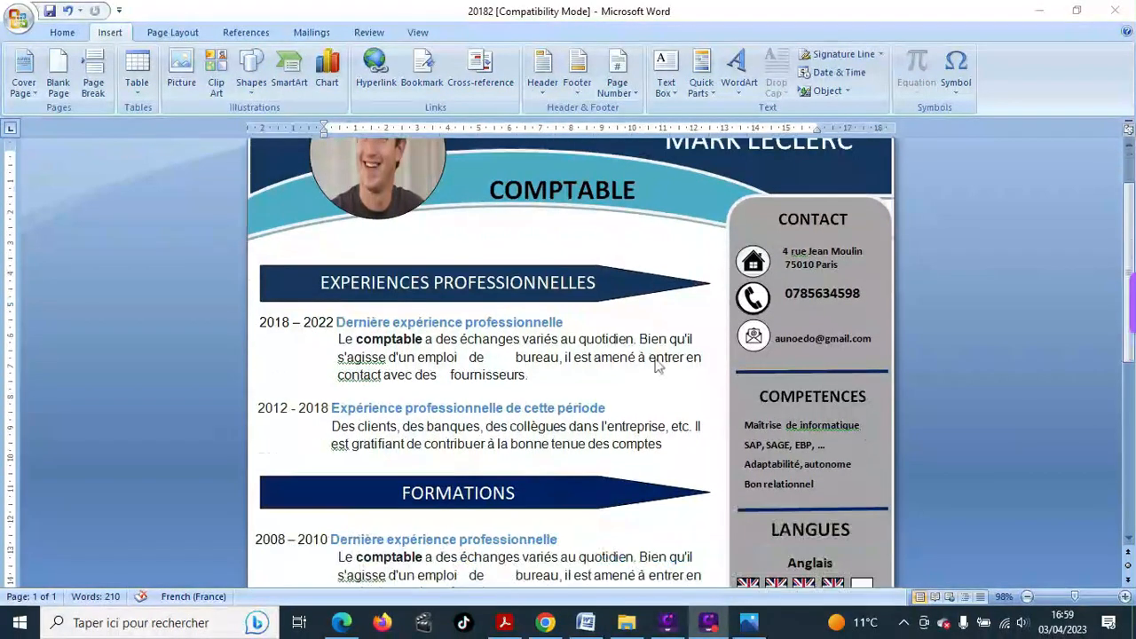
scroll(657, 364, down, 3)
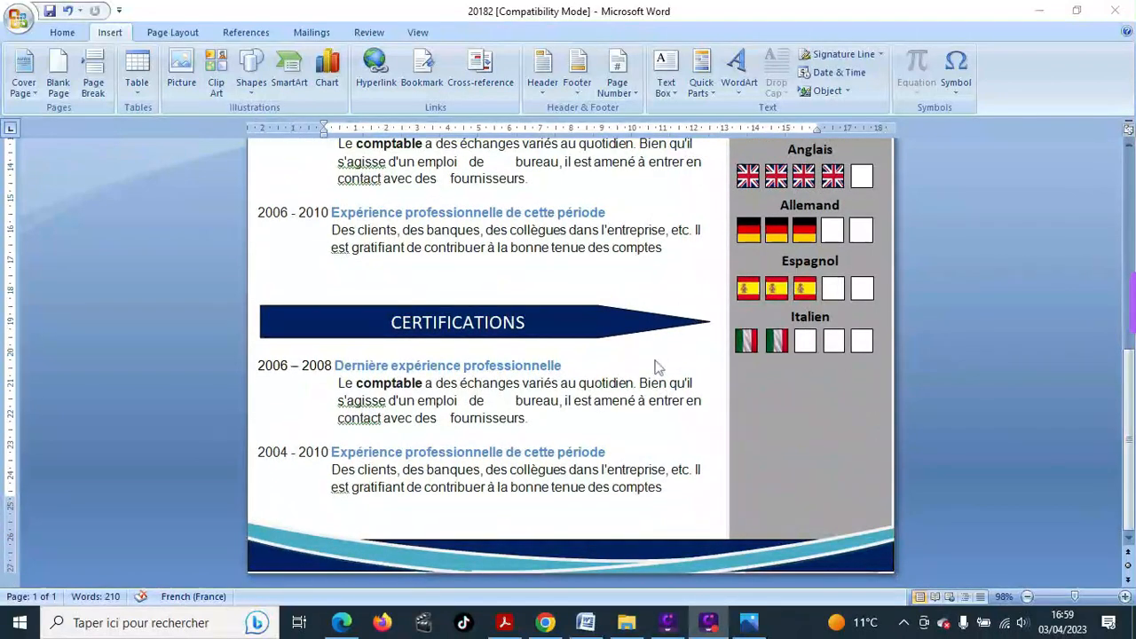
scroll(657, 367, up, 2)
scroll(656, 366, up, 5)
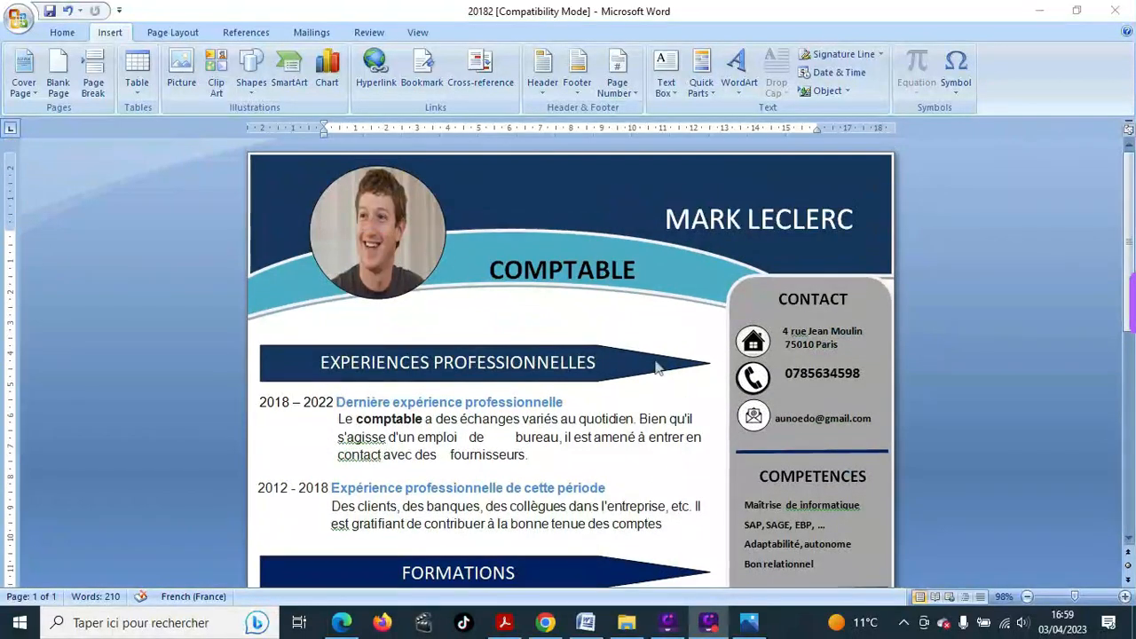
scroll(657, 367, down, 2)
scroll(656, 366, down, 2)
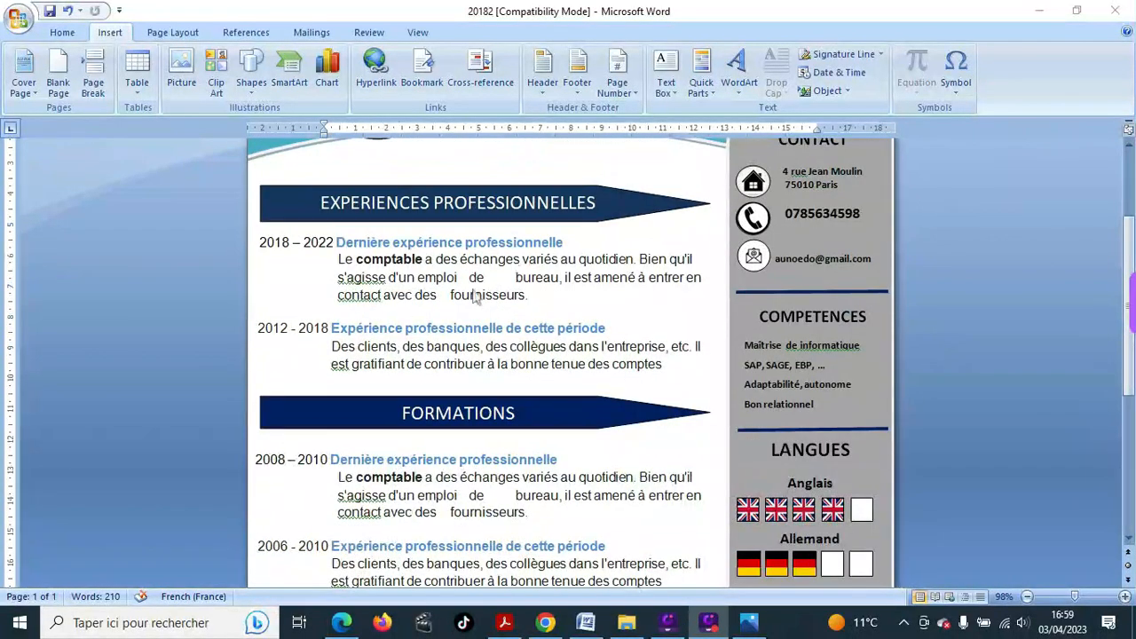
scroll(454, 292, down, 3)
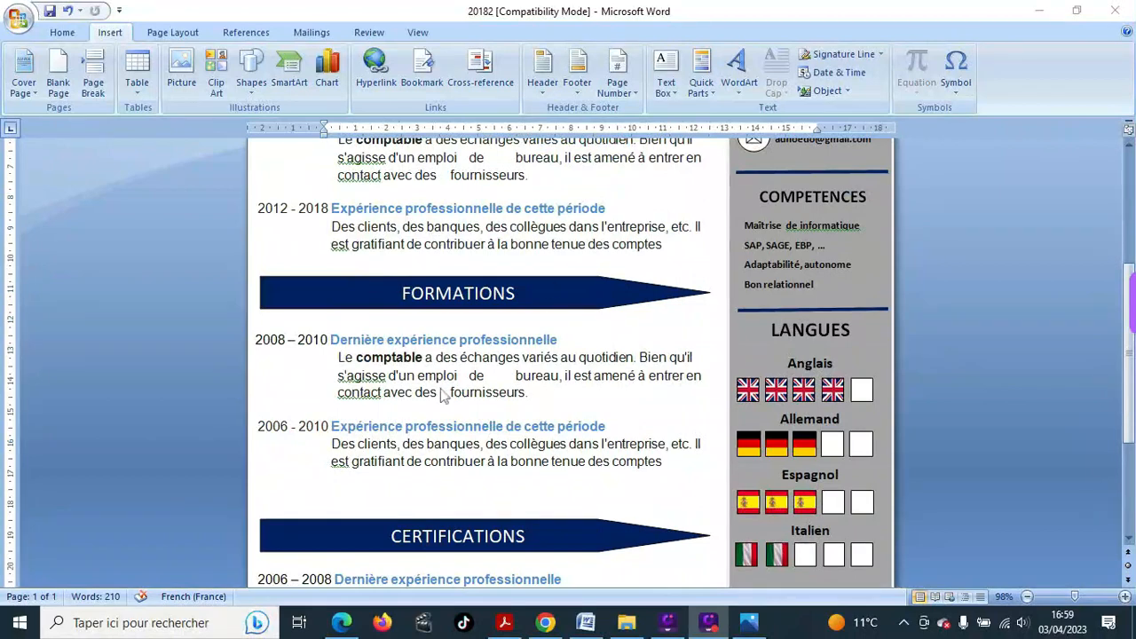
scroll(442, 394, down, 5)
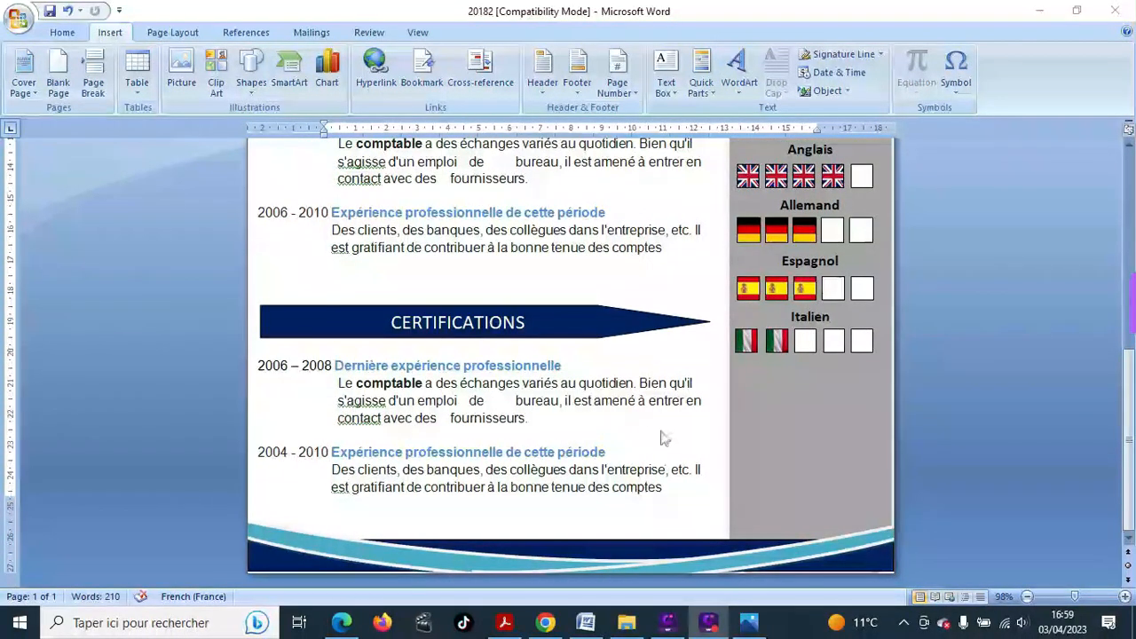
scroll(530, 433, up, 6)
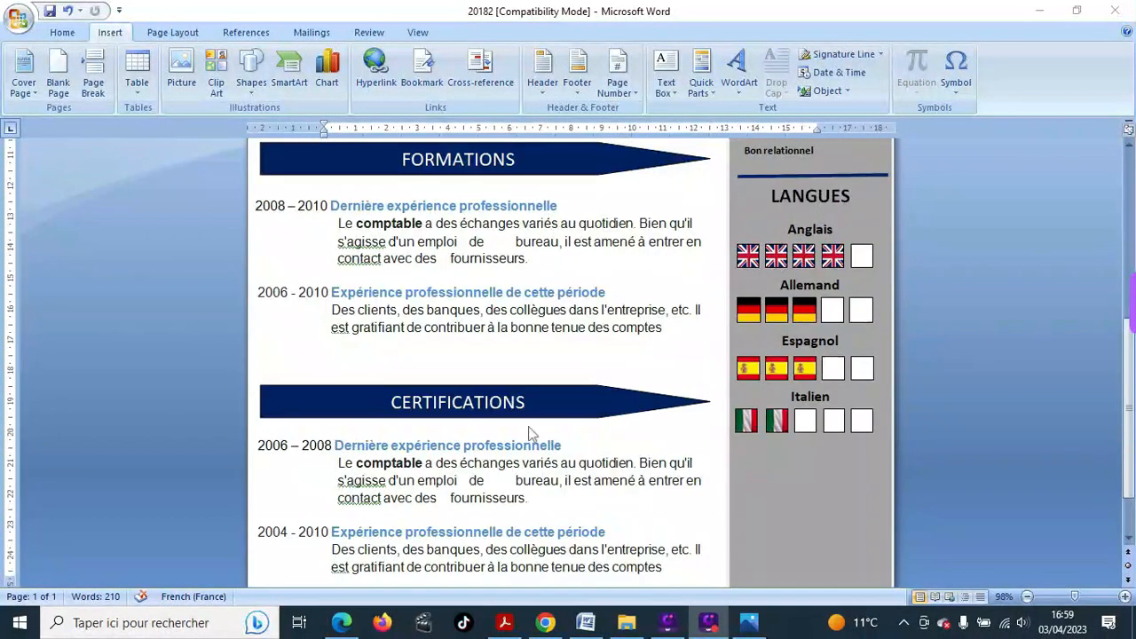
scroll(529, 433, up, 3)
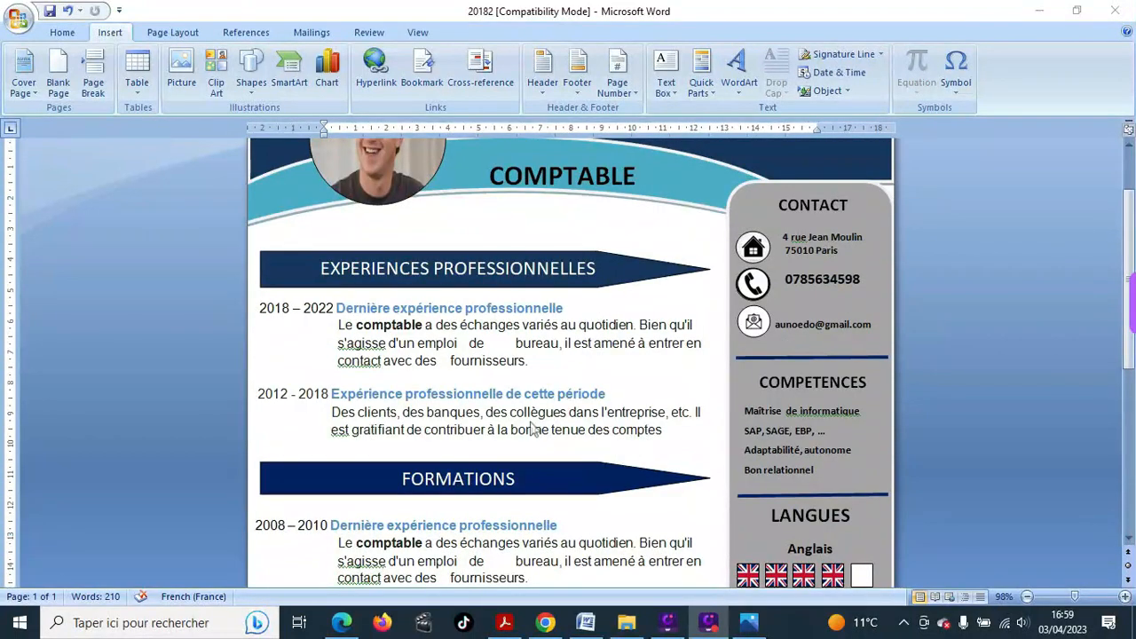
scroll(806, 249, down, 7)
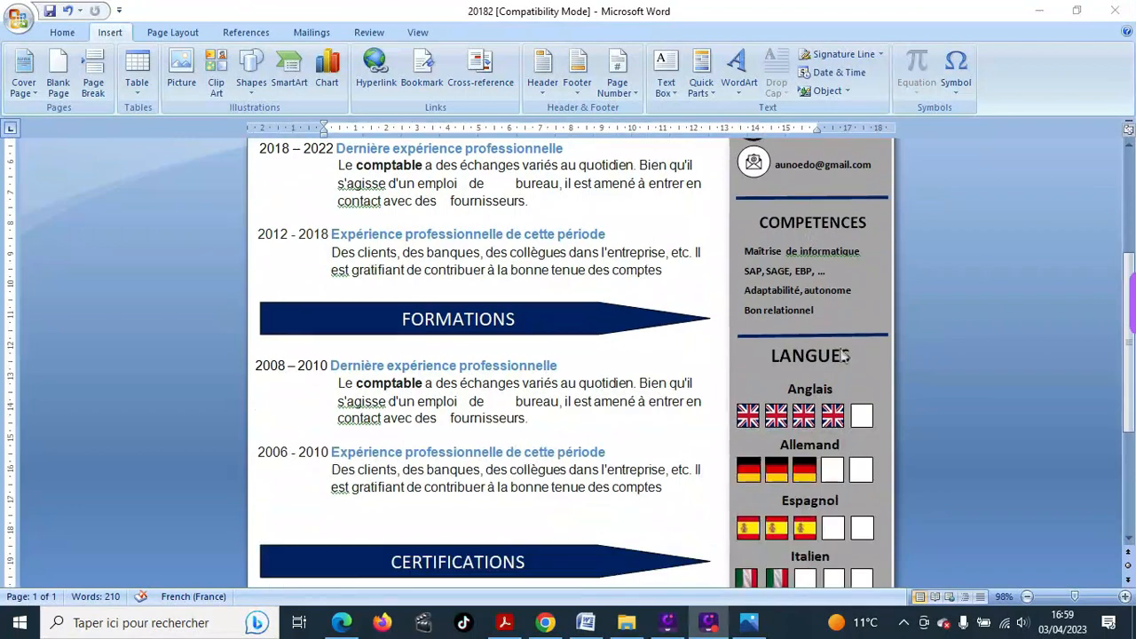
scroll(806, 380, down, 1)
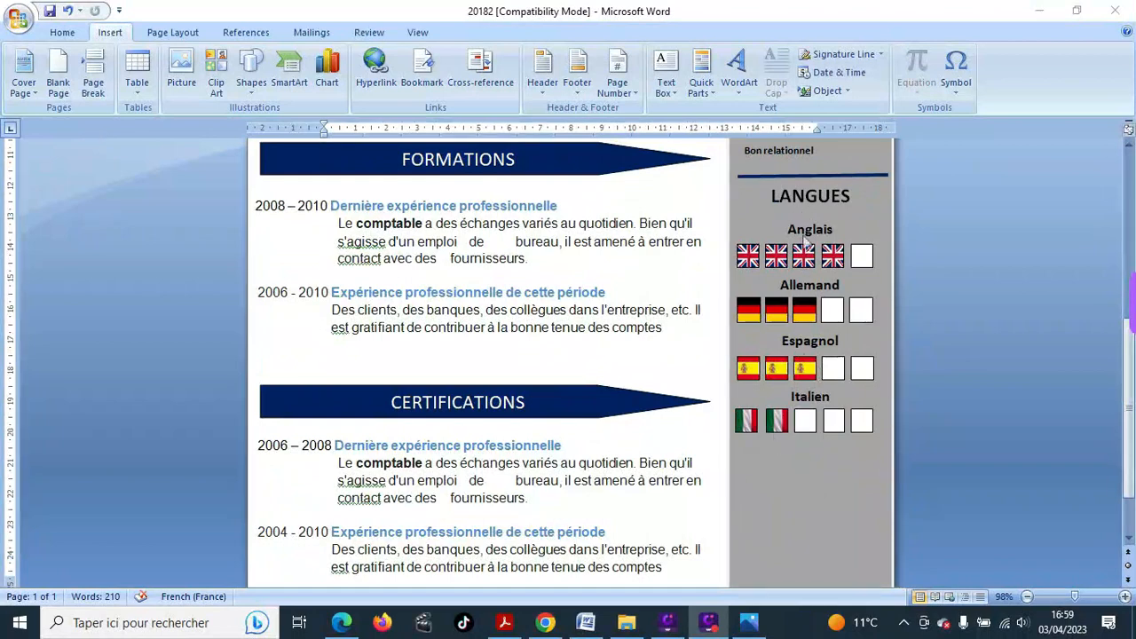
scroll(364, 298, up, 2)
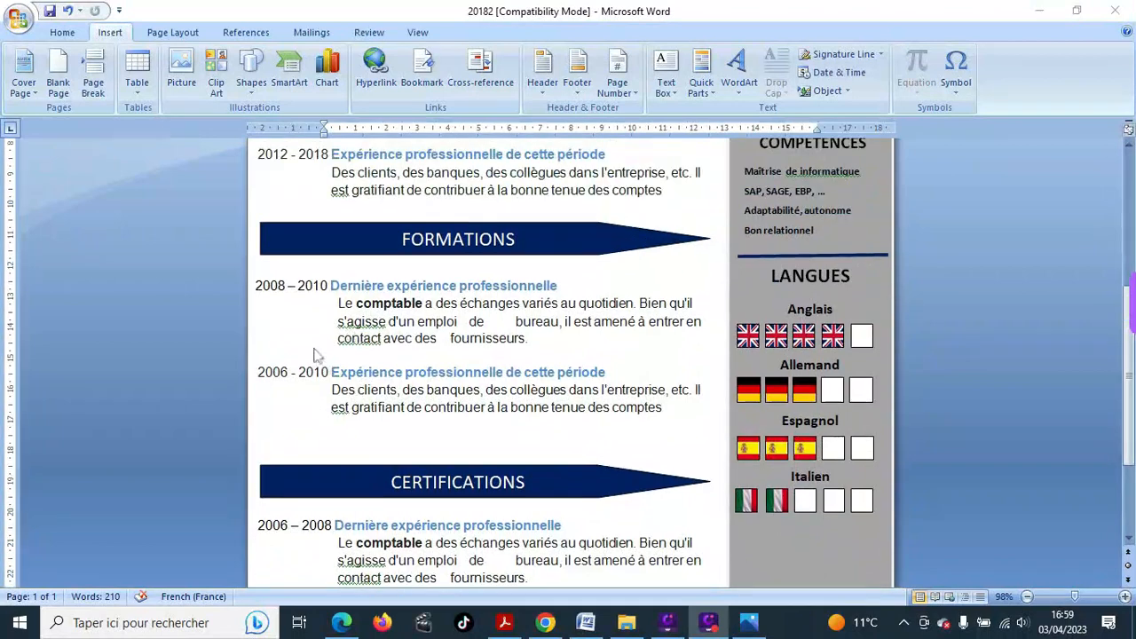
scroll(601, 383, down, 4)
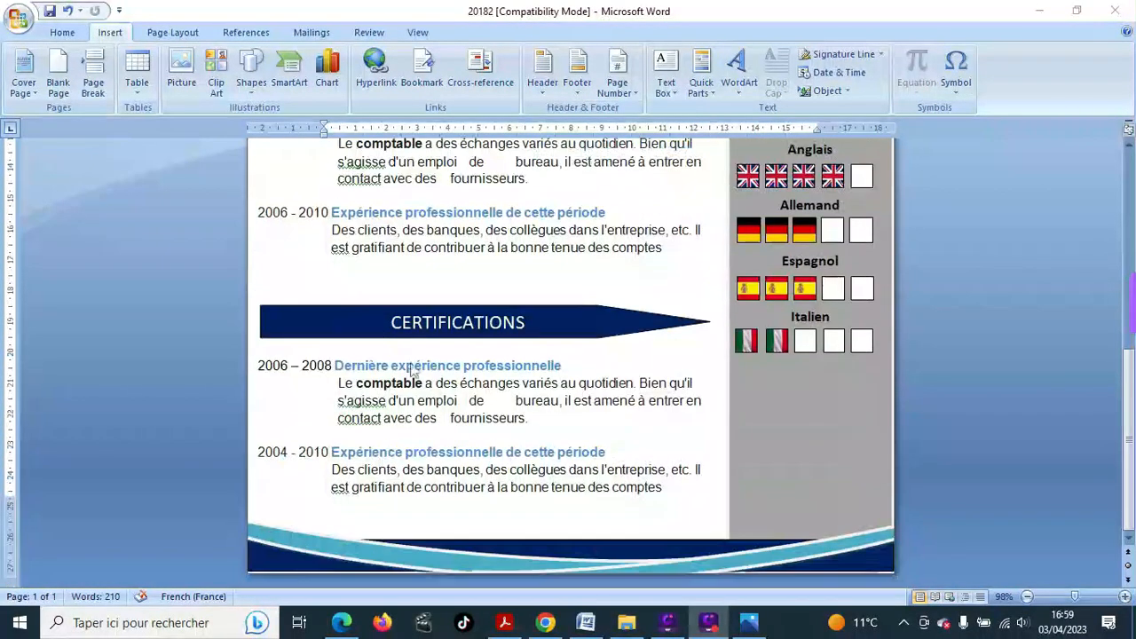
scroll(503, 351, up, 11)
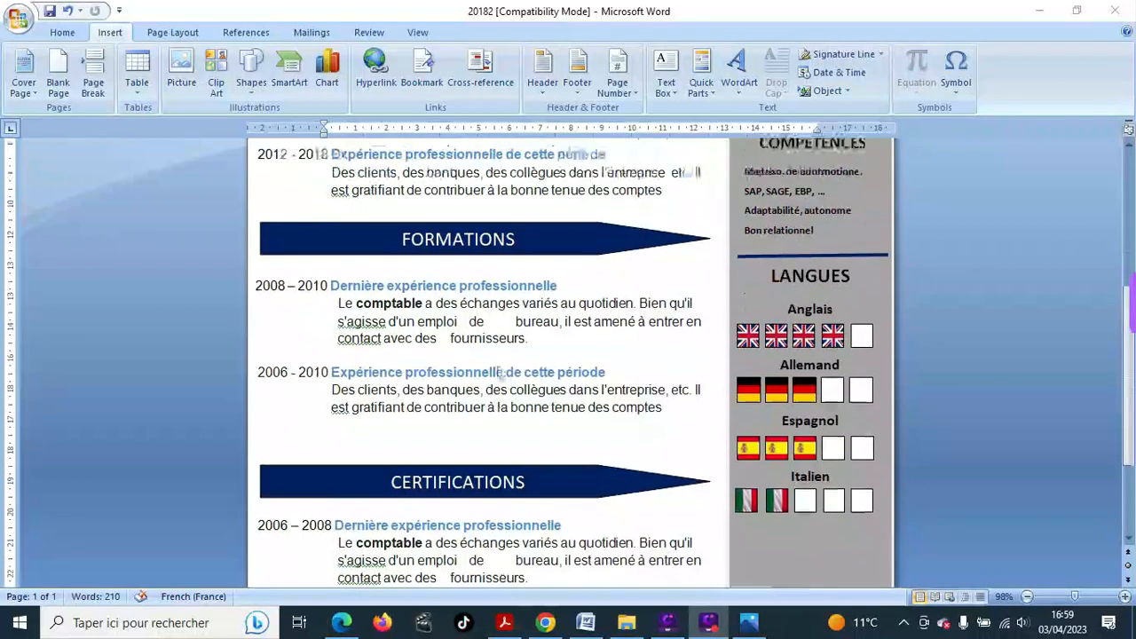
scroll(499, 373, up, 2)
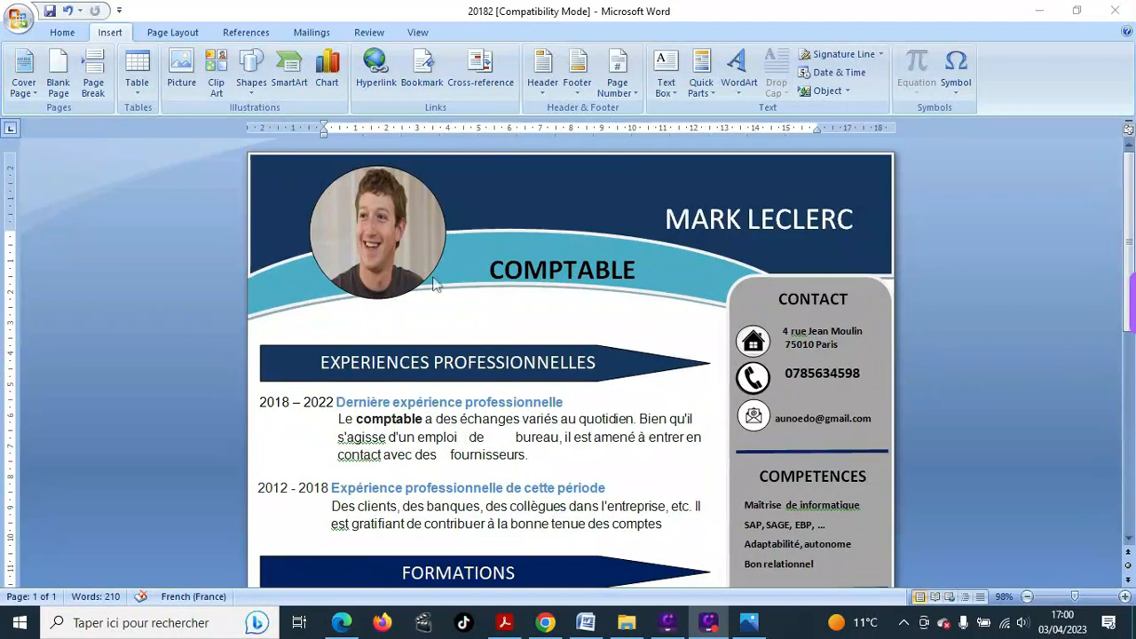
scroll(507, 313, down, 3)
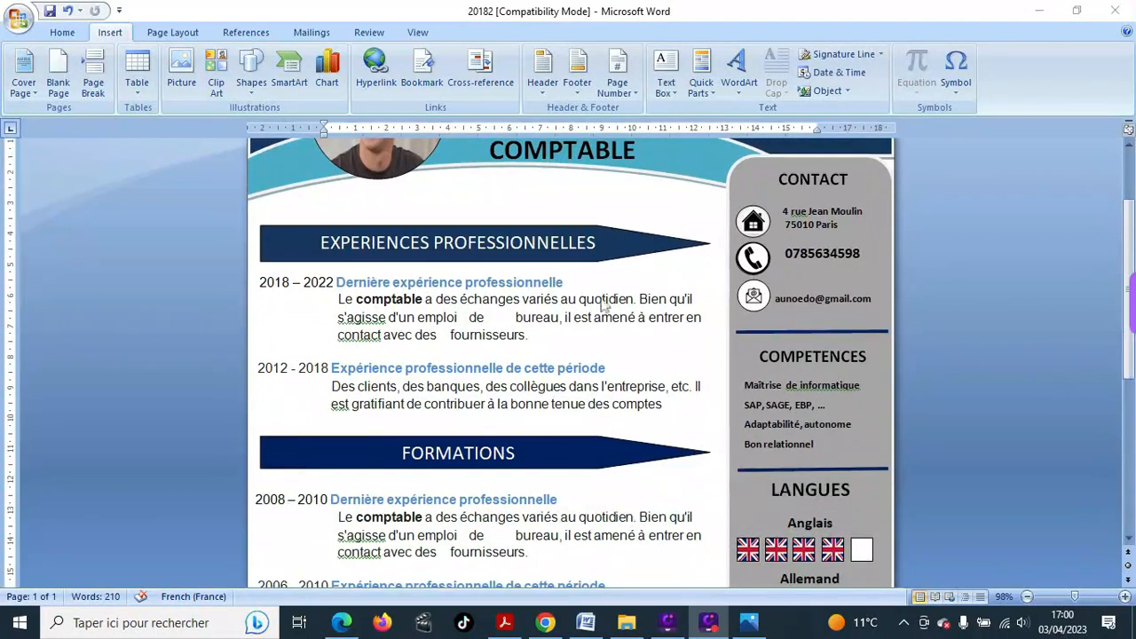
scroll(612, 340, down, 9)
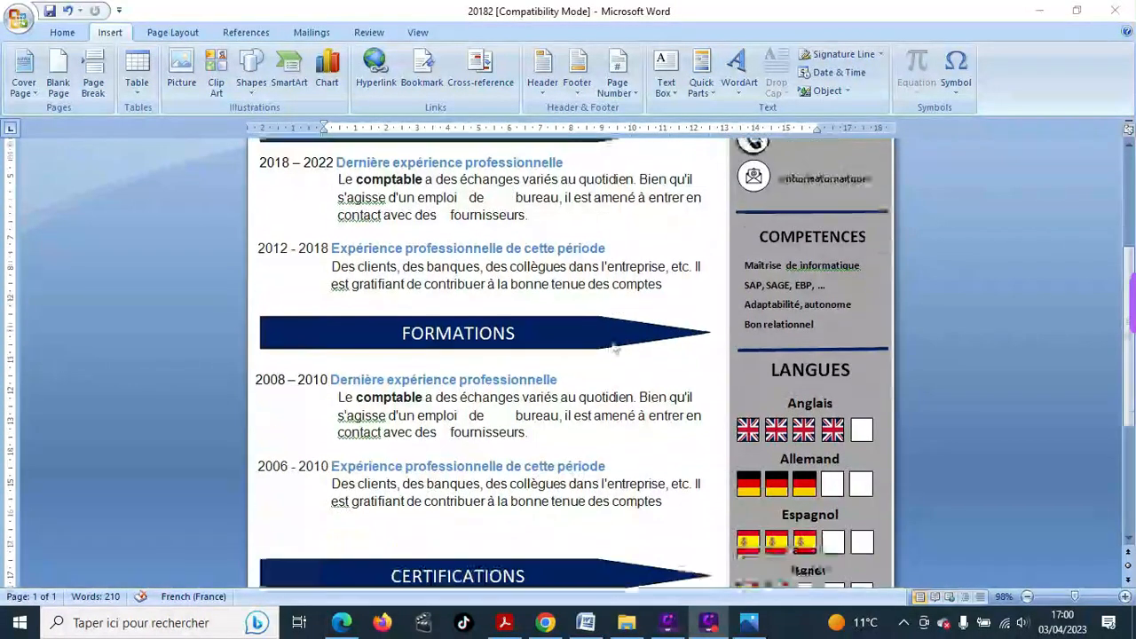
scroll(572, 371, down, 1)
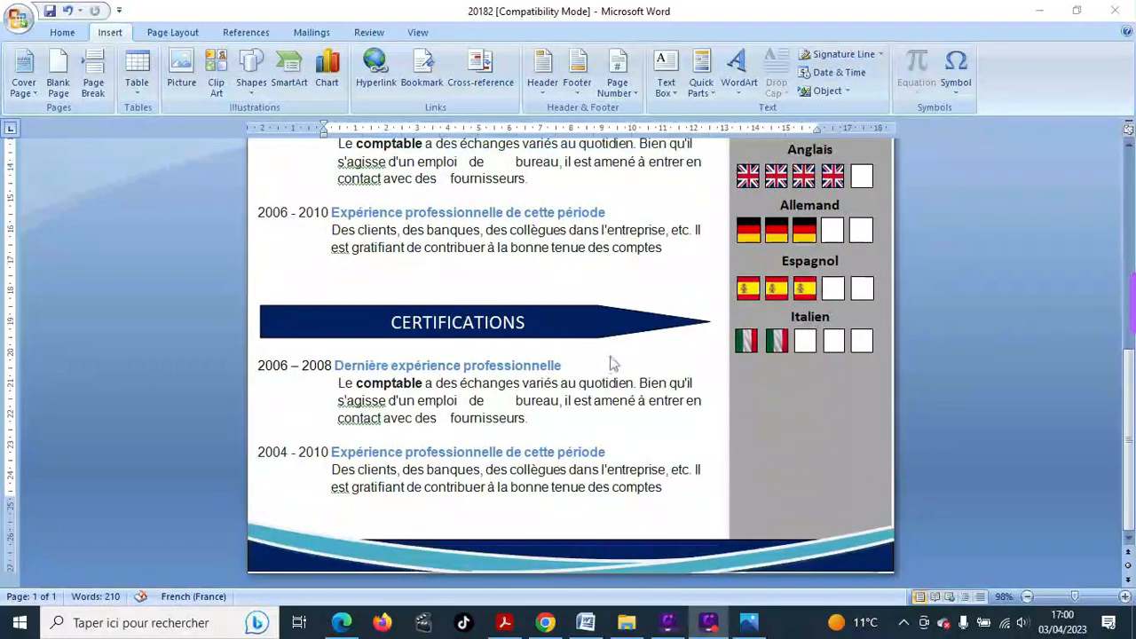